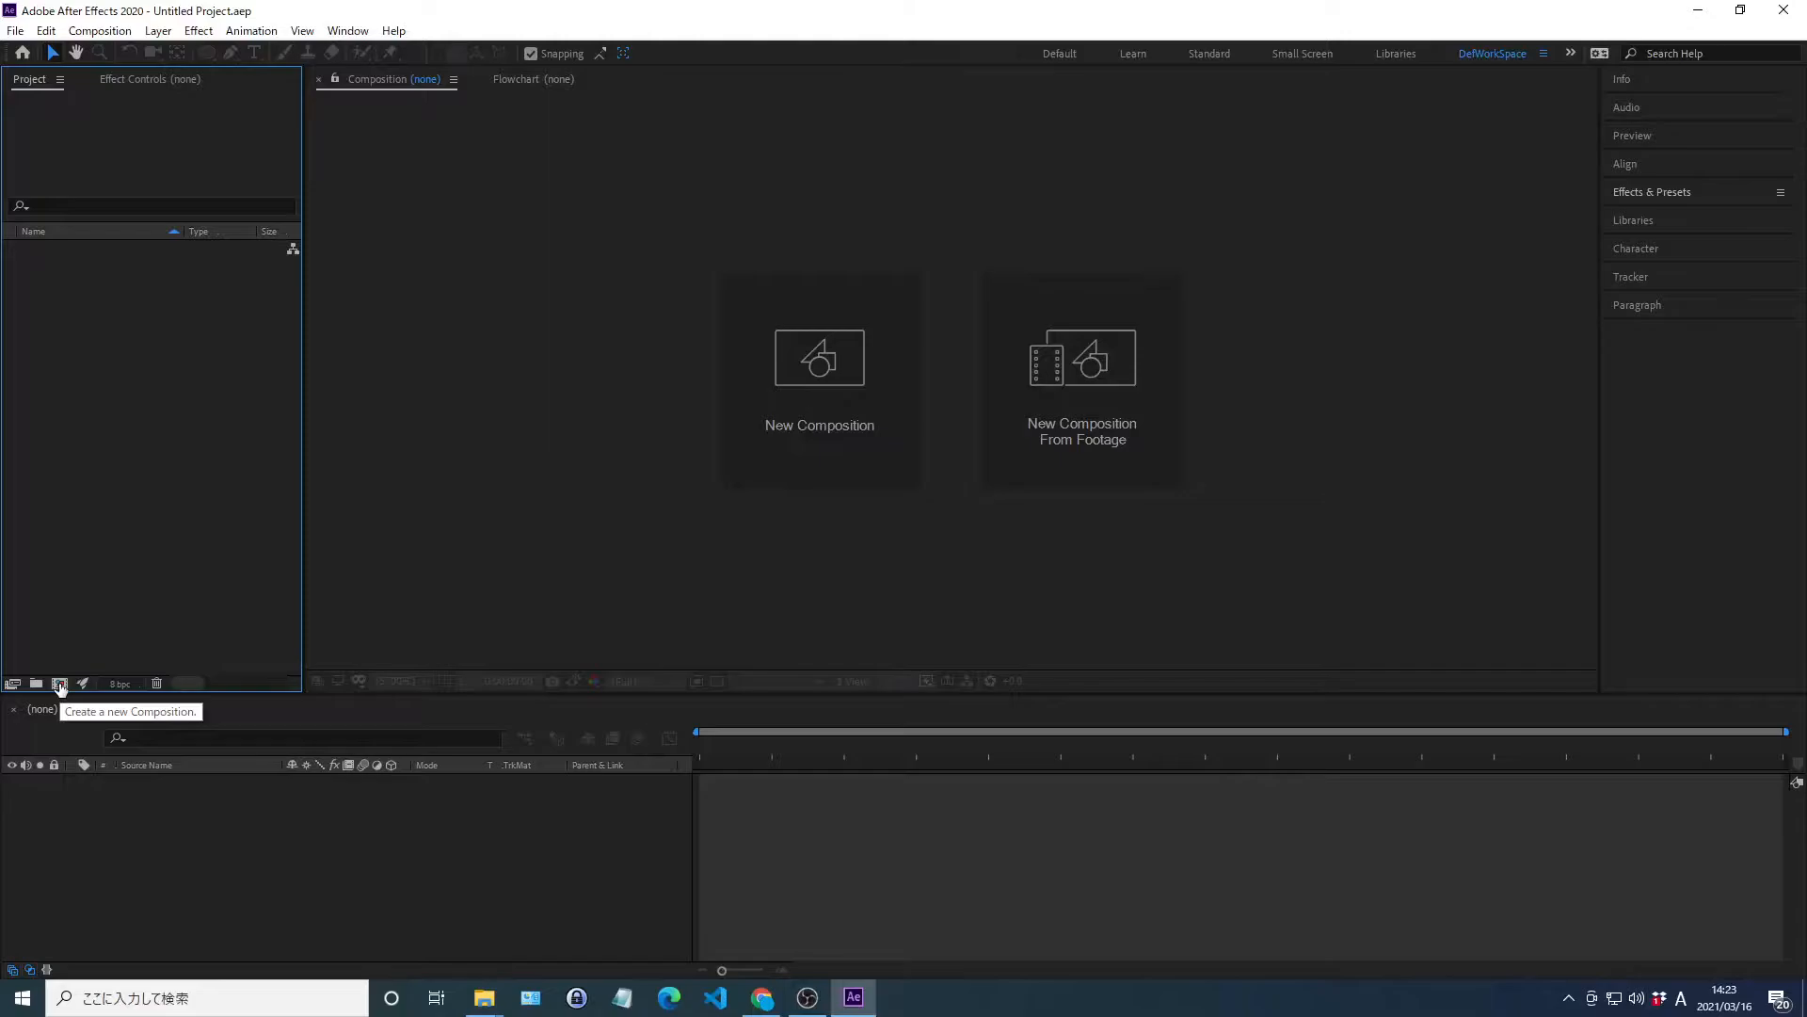
Create a new composition named "Ice Cream Logo" with a duration of 0;00;06;00
{"action": "left_click", "coordinate": [59, 685]}
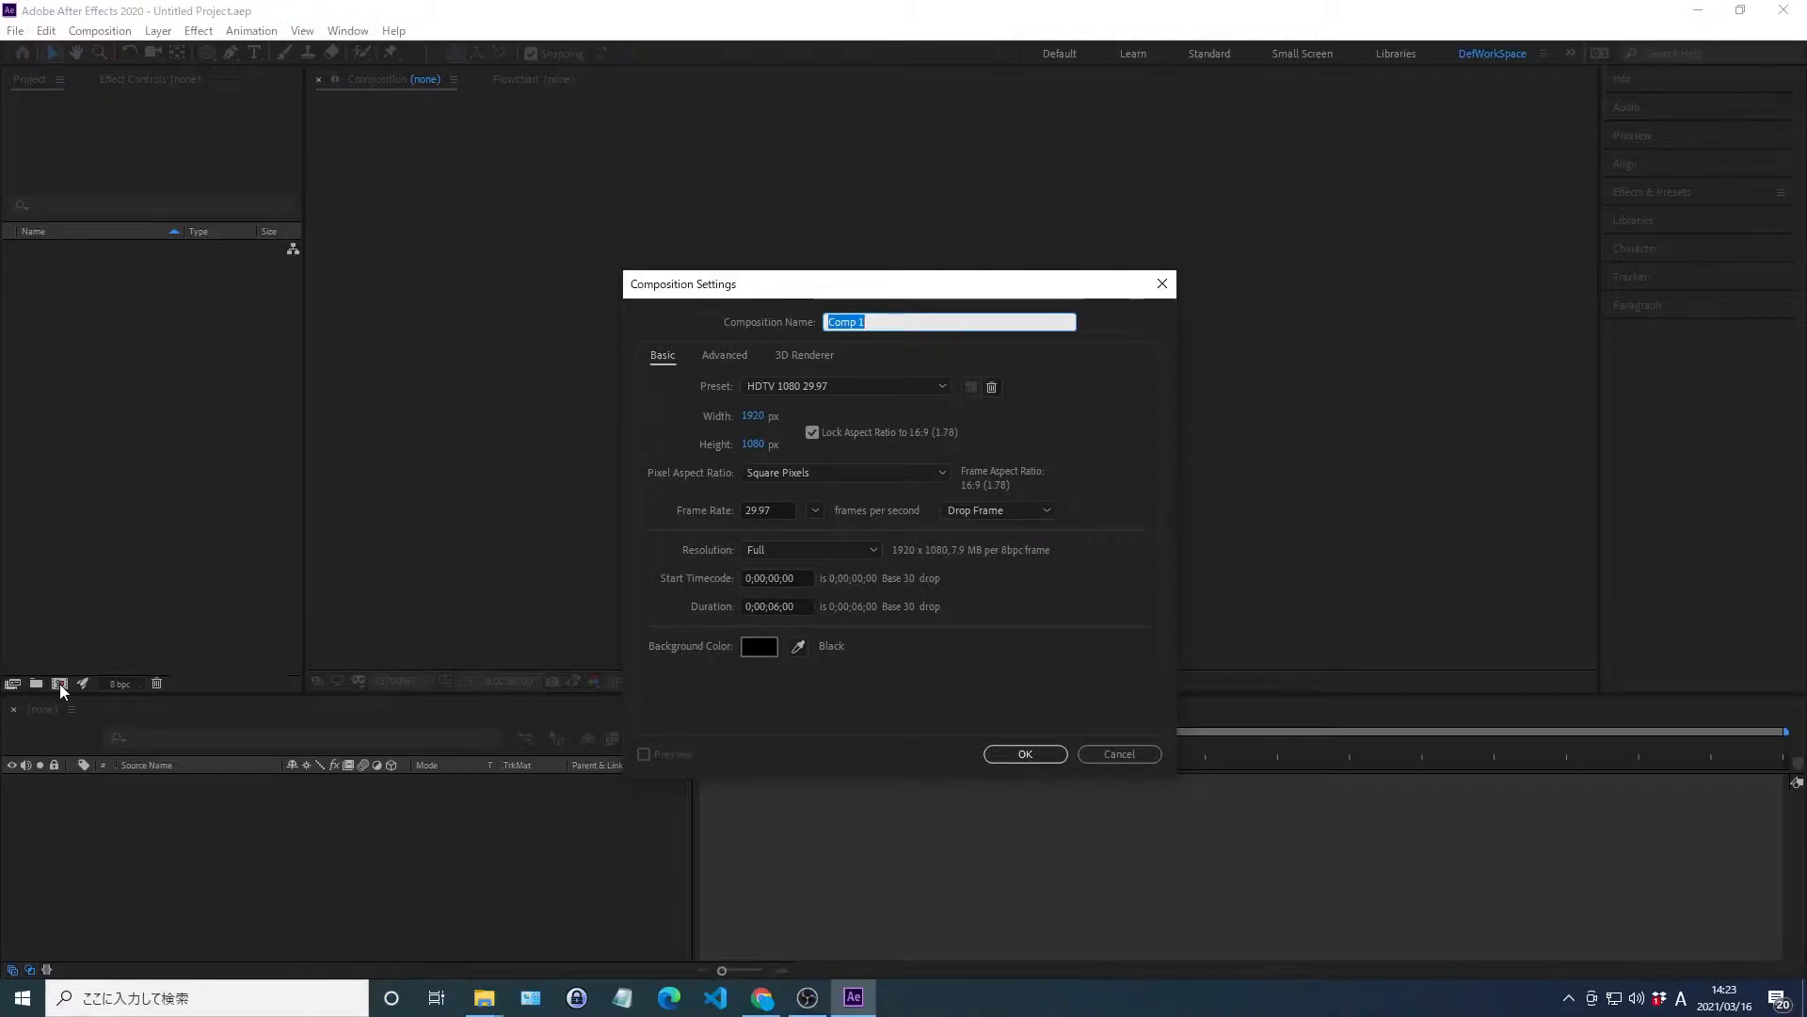
{"action": "type", "text": "Ice Cream Logo"}
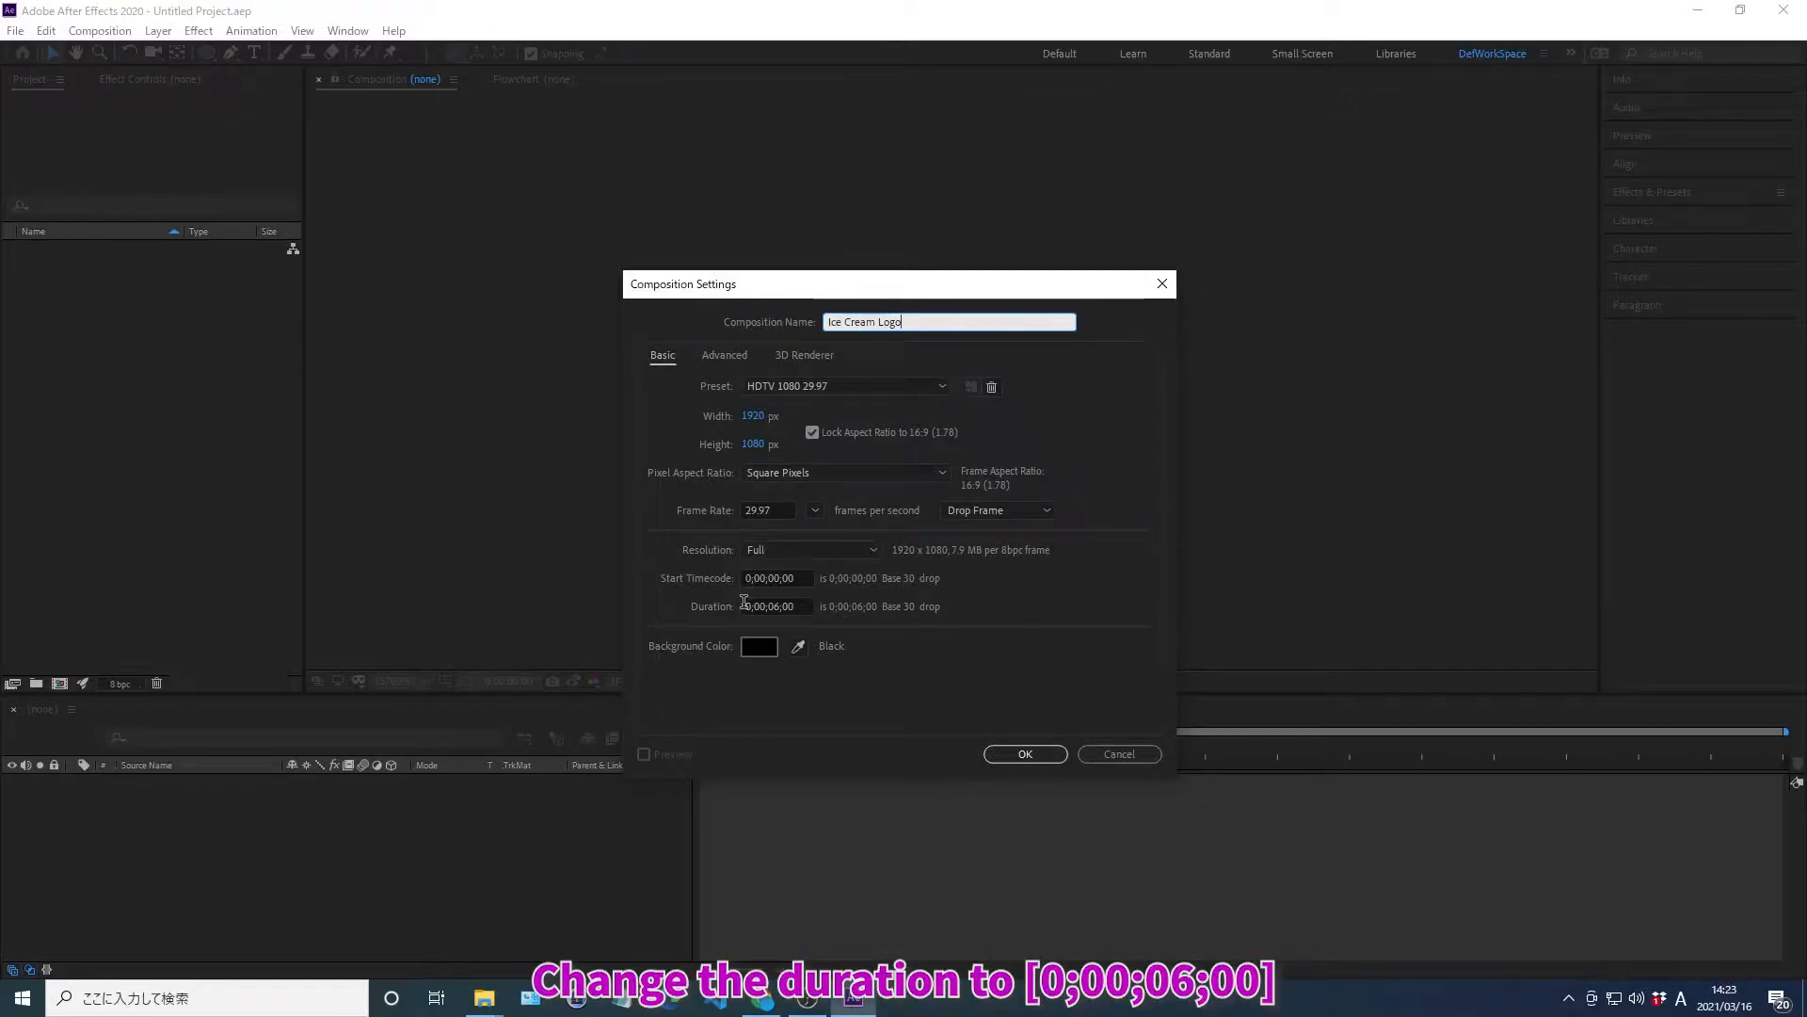
{"action": "left_click", "coordinate": [744, 603]}
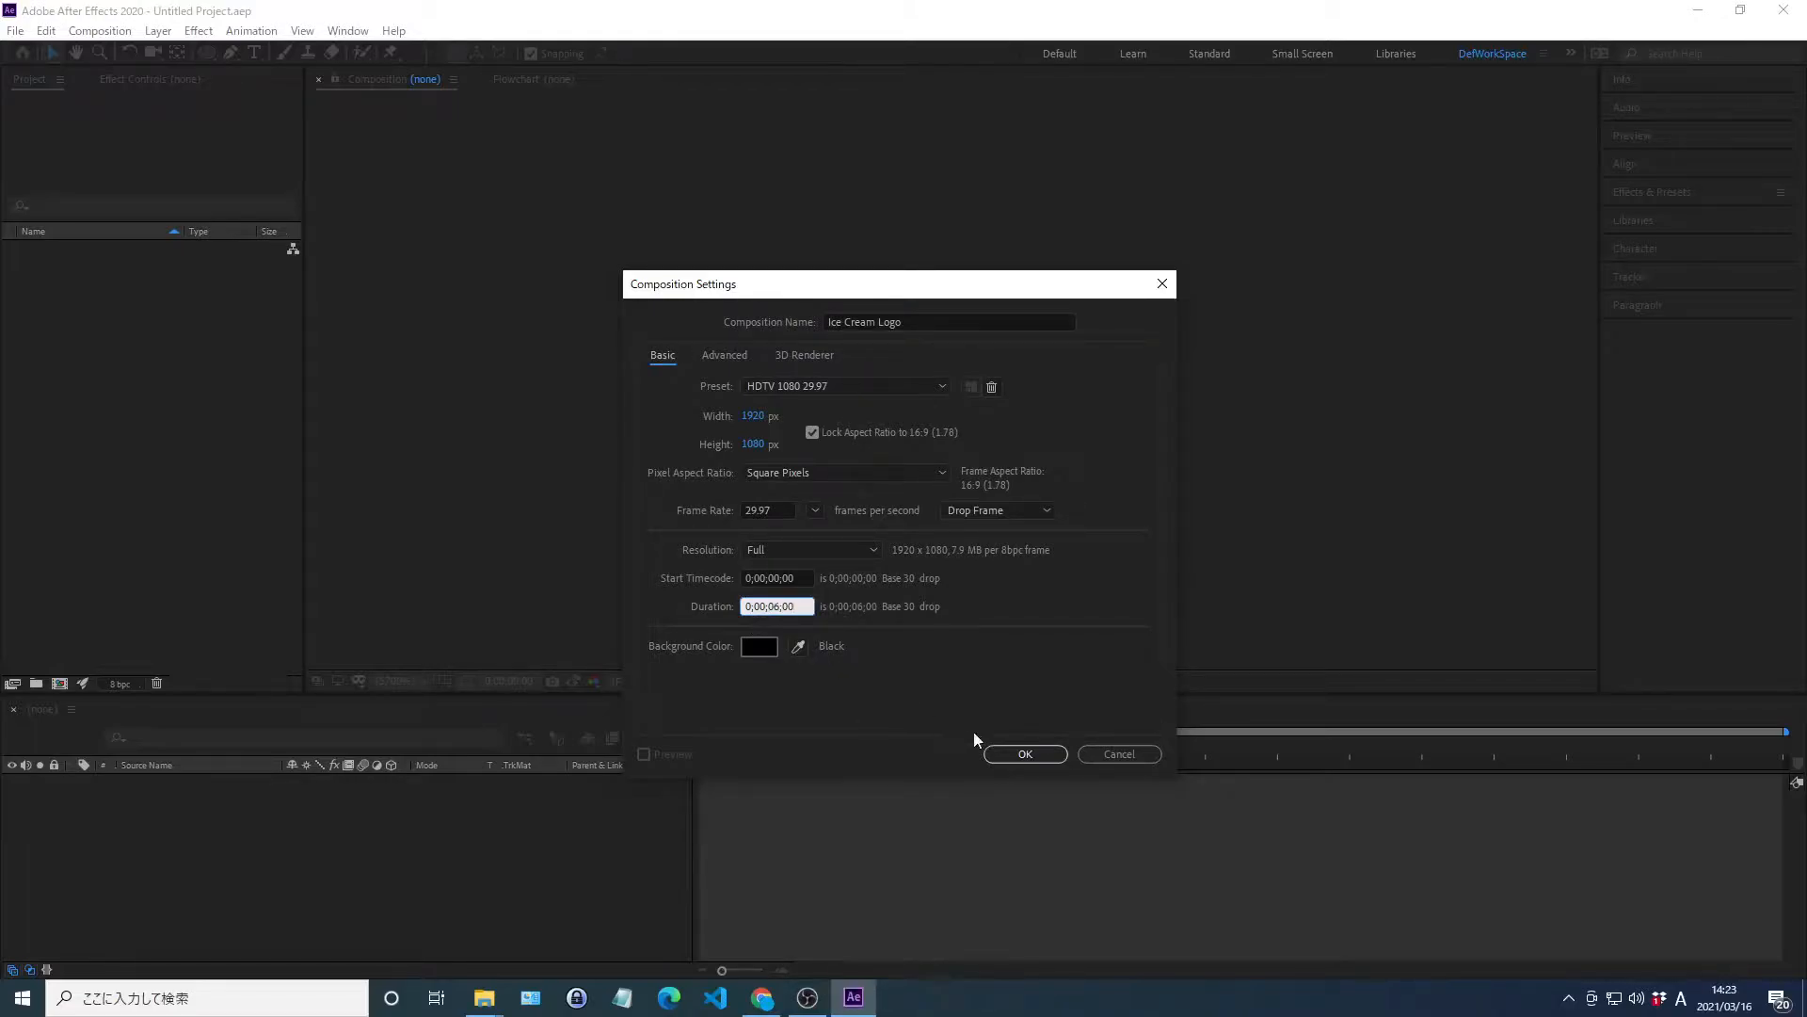
{"action": "left_click", "coordinate": [1024, 754]}
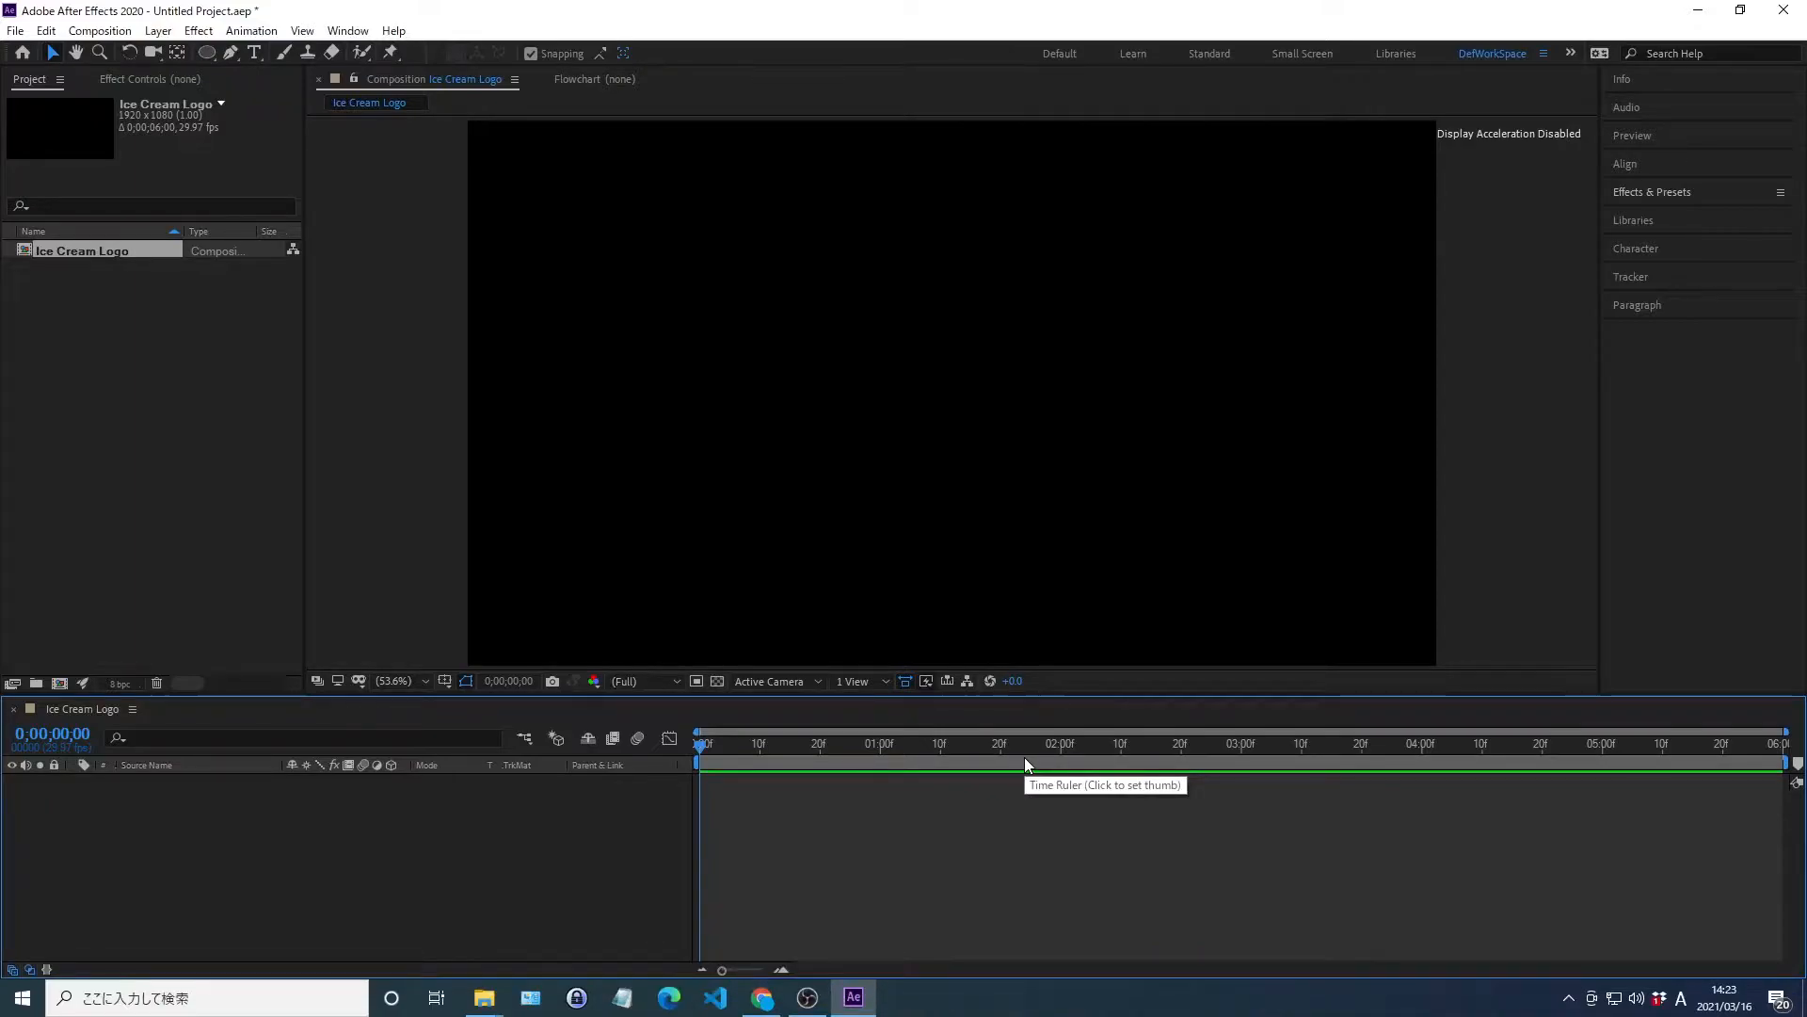
Create a solid layer named "Background", 1920 by 1080 px, with the colour 0B0B0A
{"action": "key", "text": "ctrl+y"}
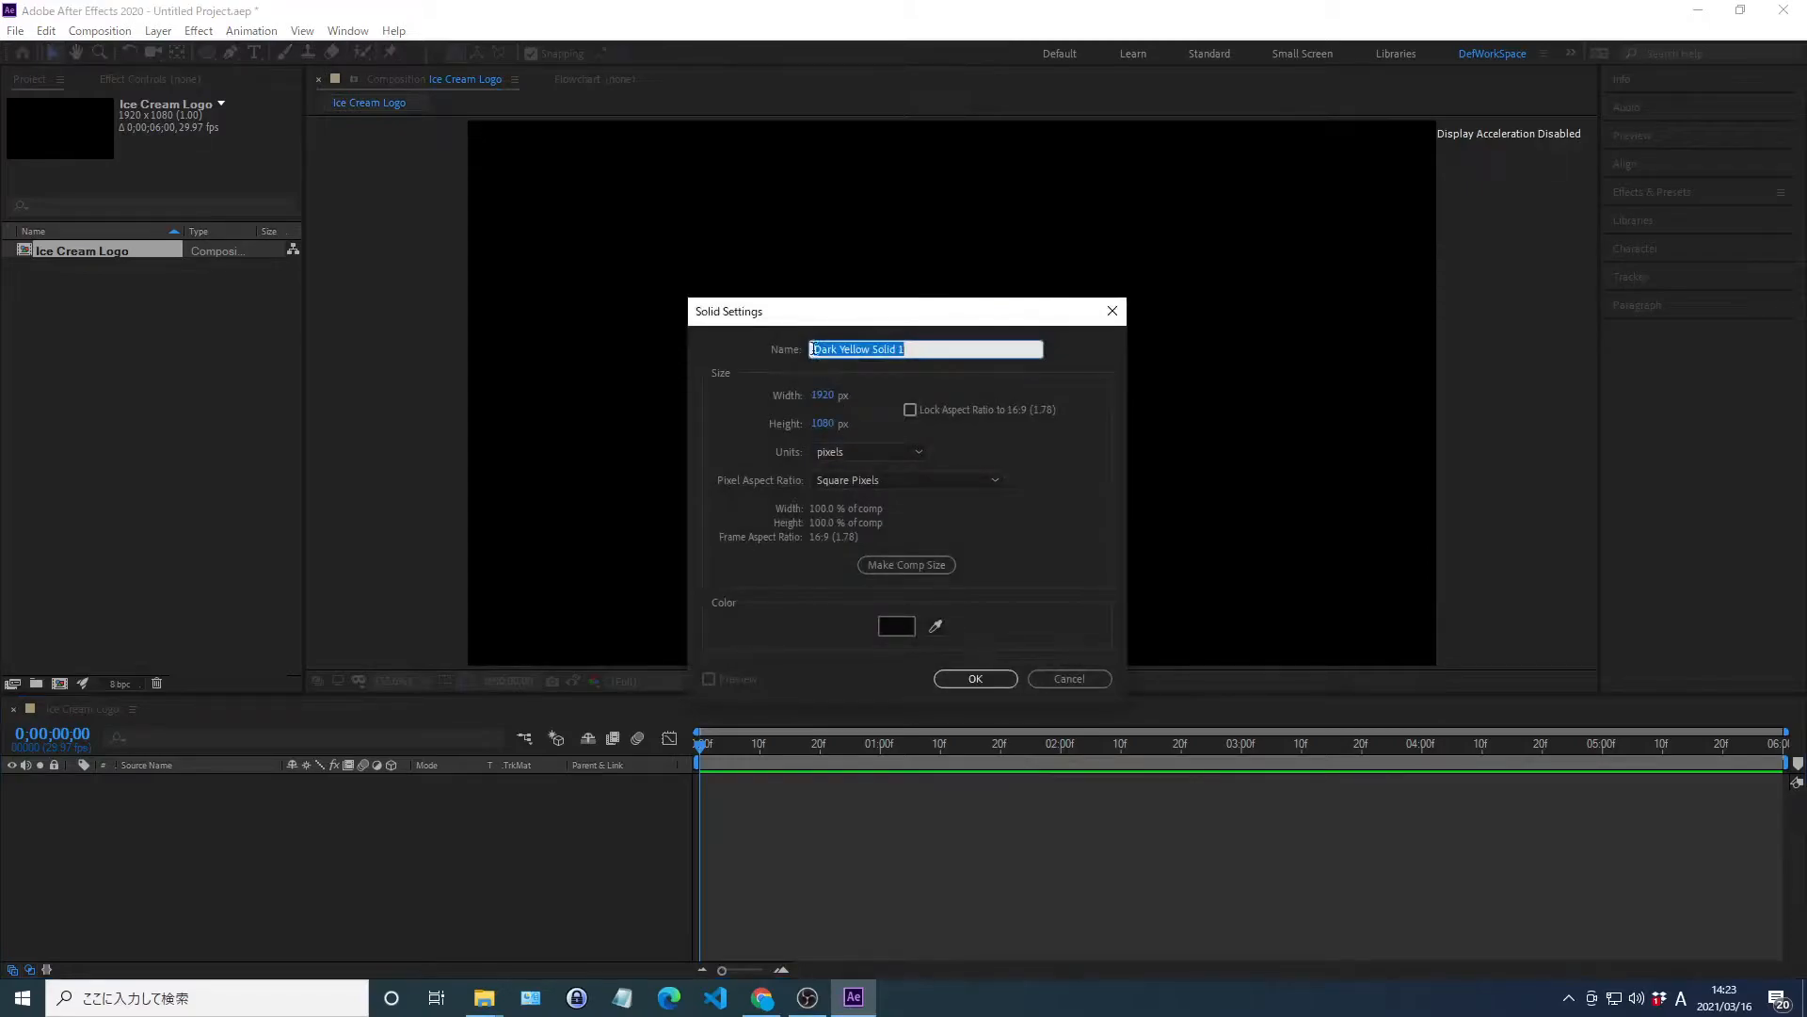
{"action": "type", "text": "Background"}
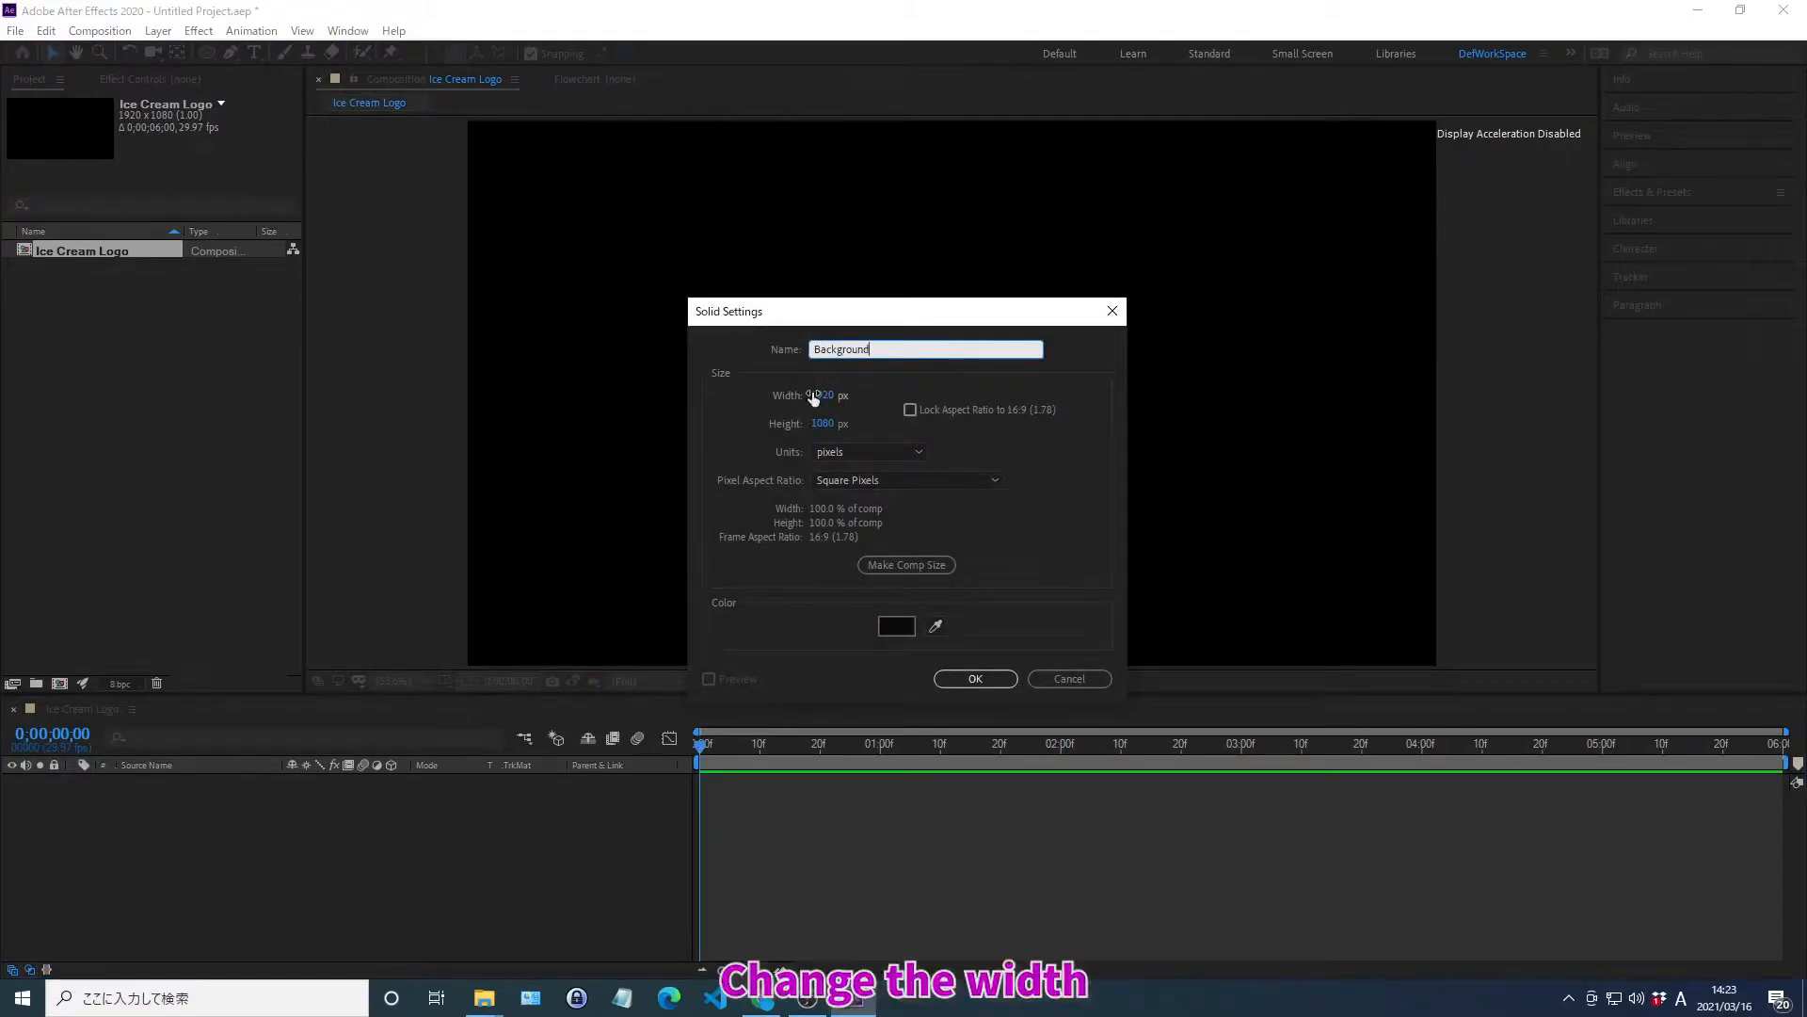
{"action": "left_click", "coordinate": [814, 396]}
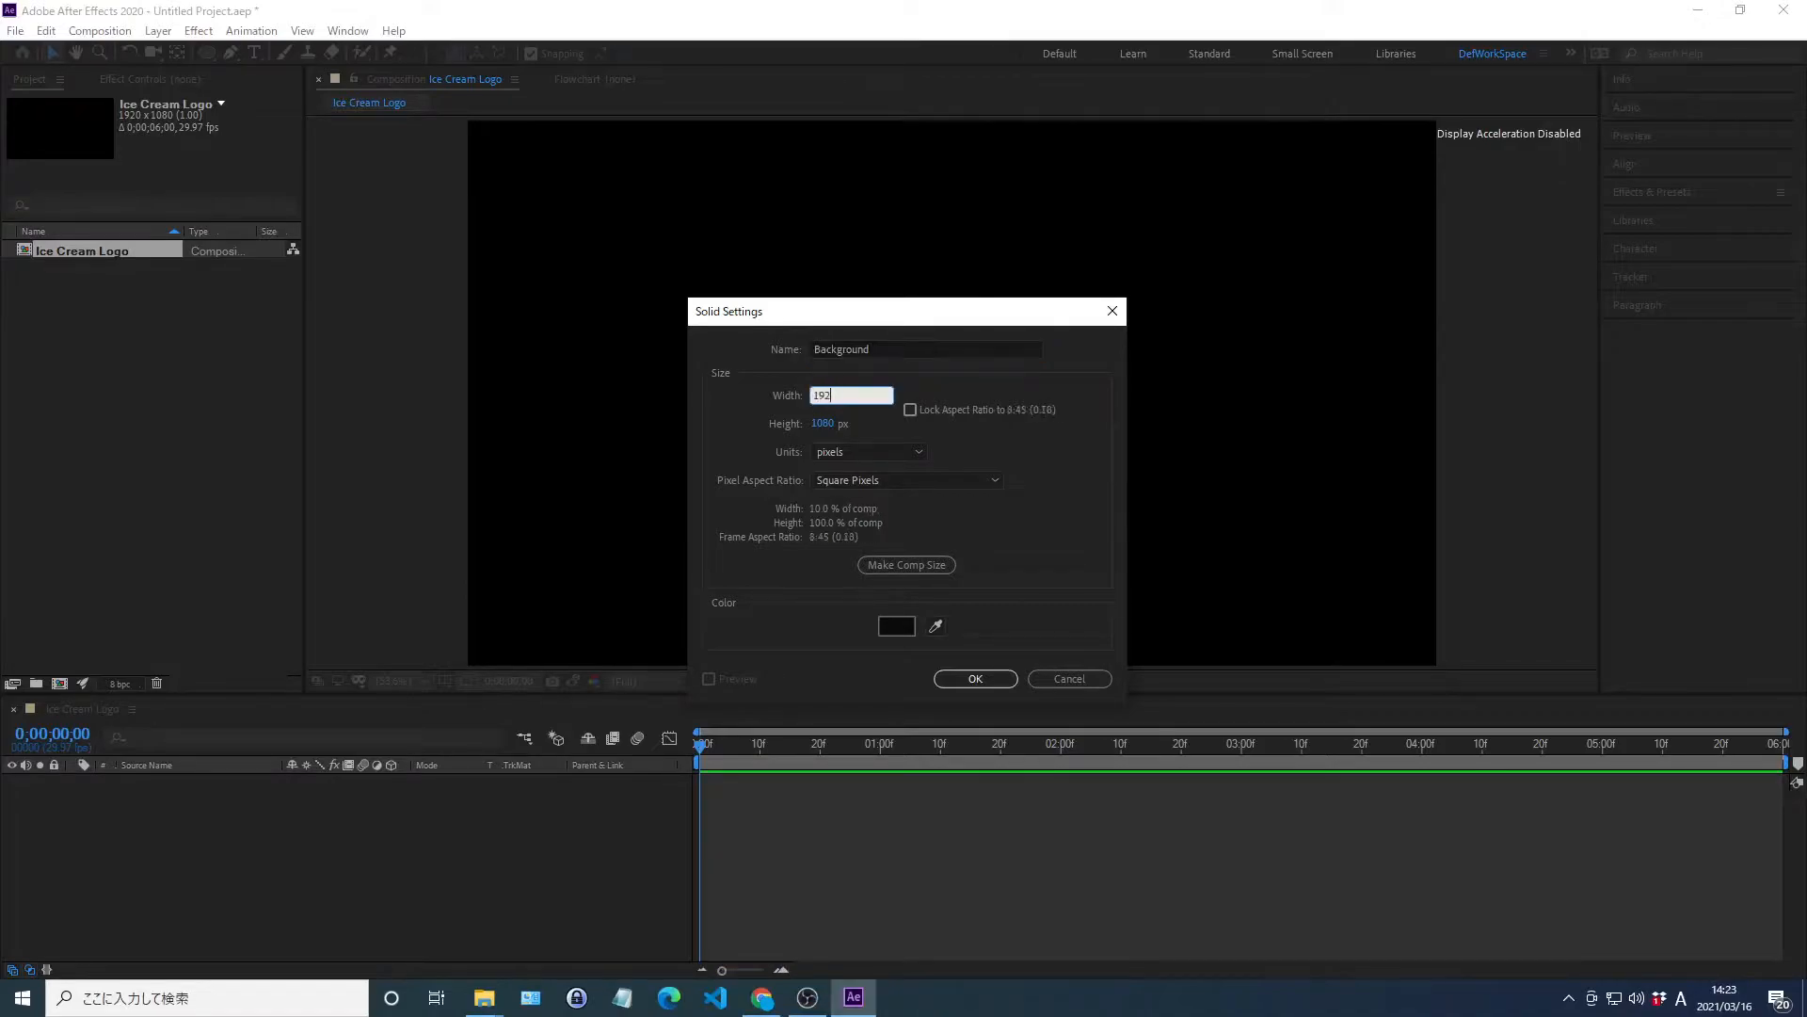
{"action": "left_click", "coordinate": [815, 424]}
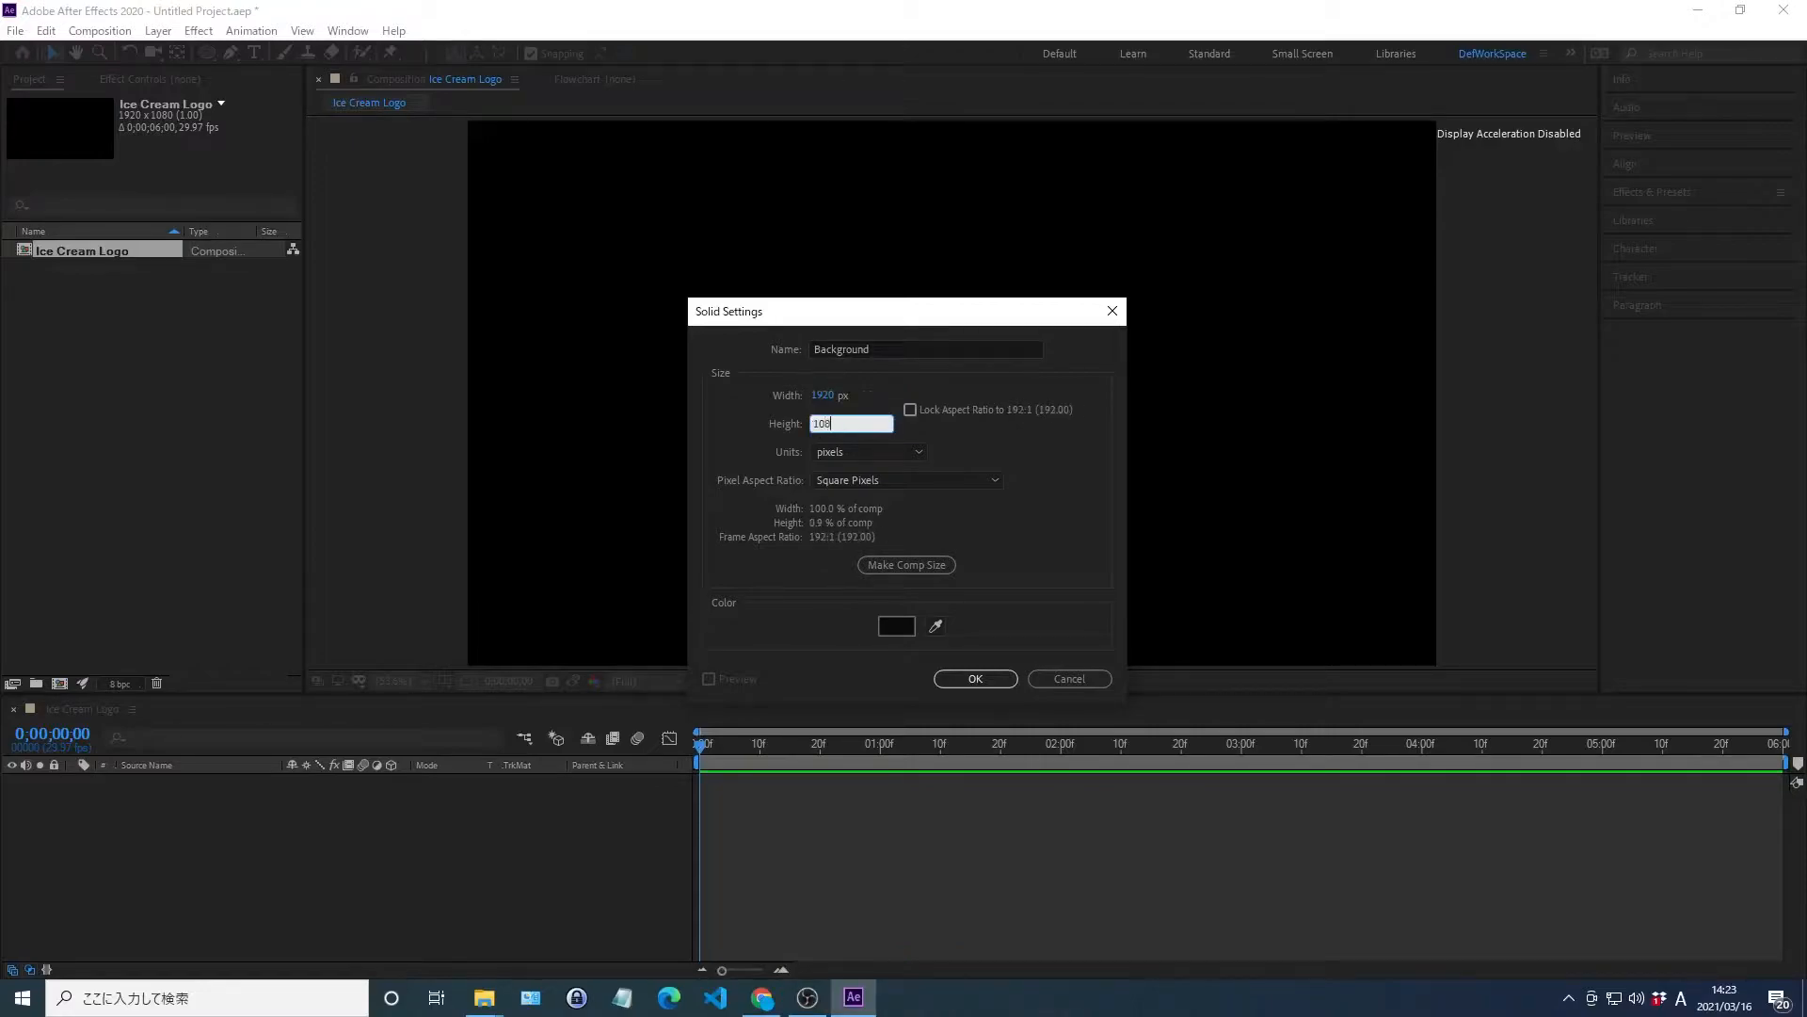
{"action": "left_click", "coordinate": [897, 626]}
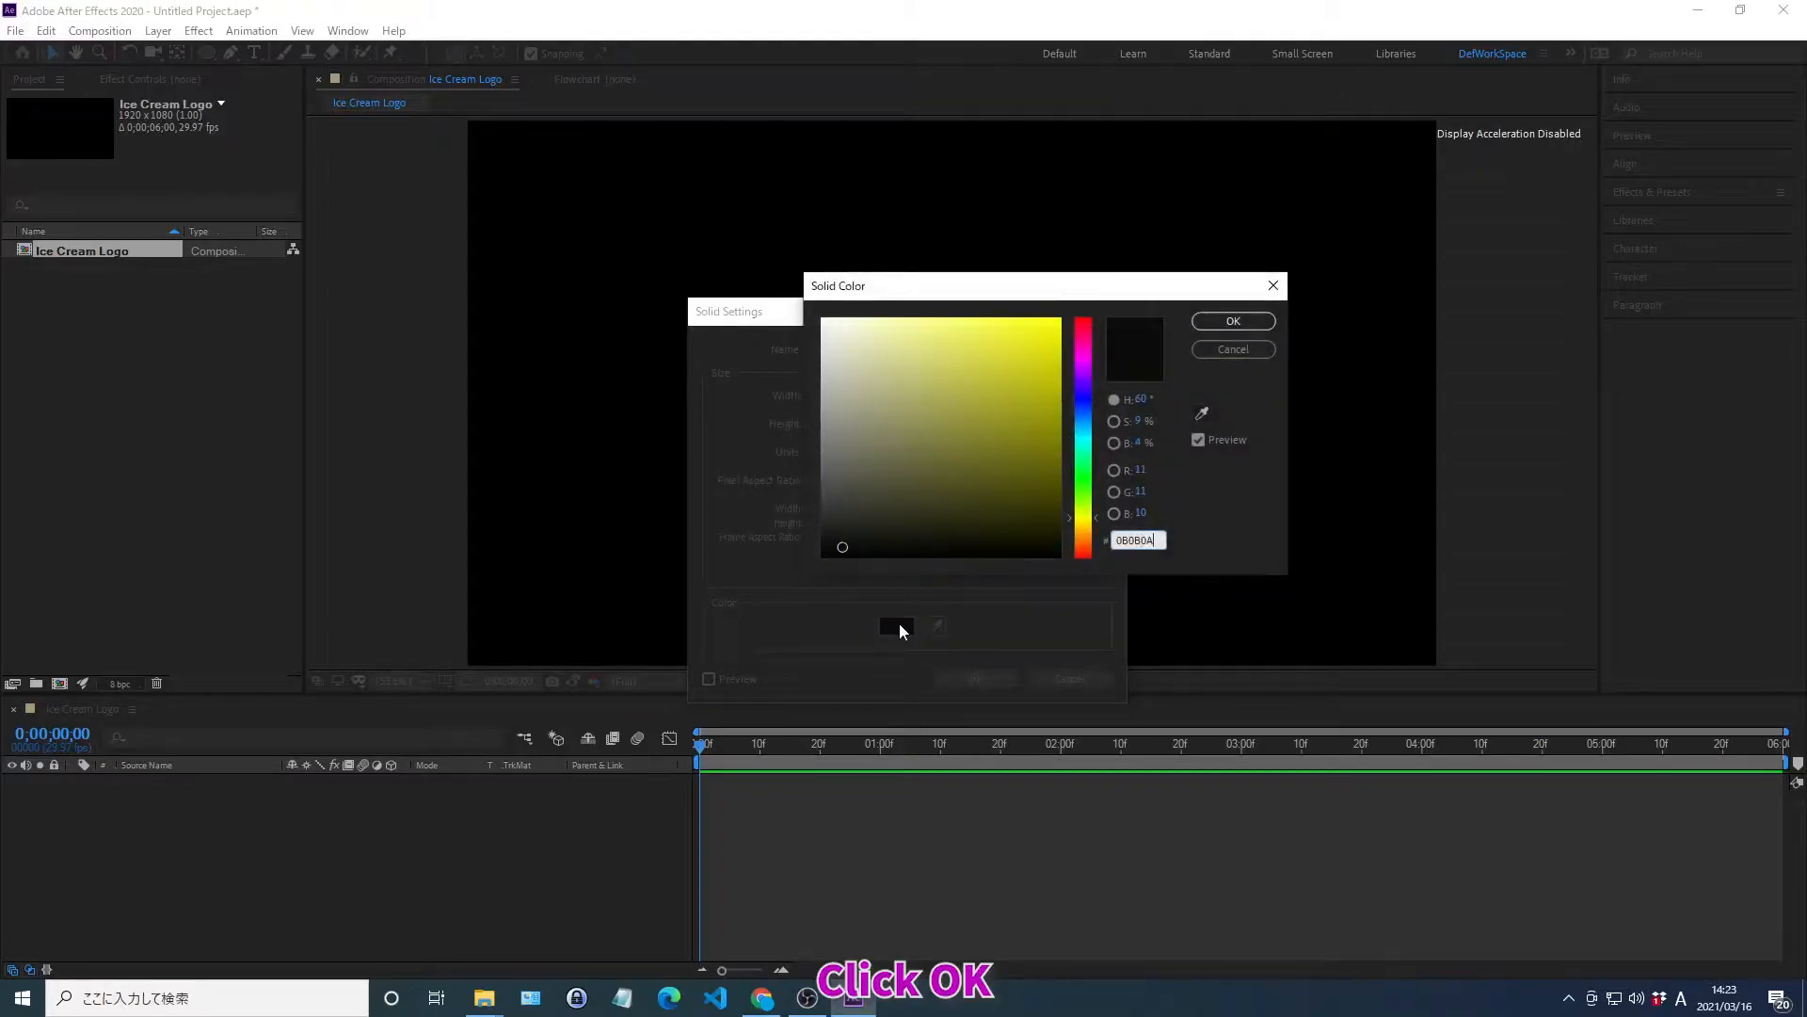
{"action": "left_click", "coordinate": [1233, 323]}
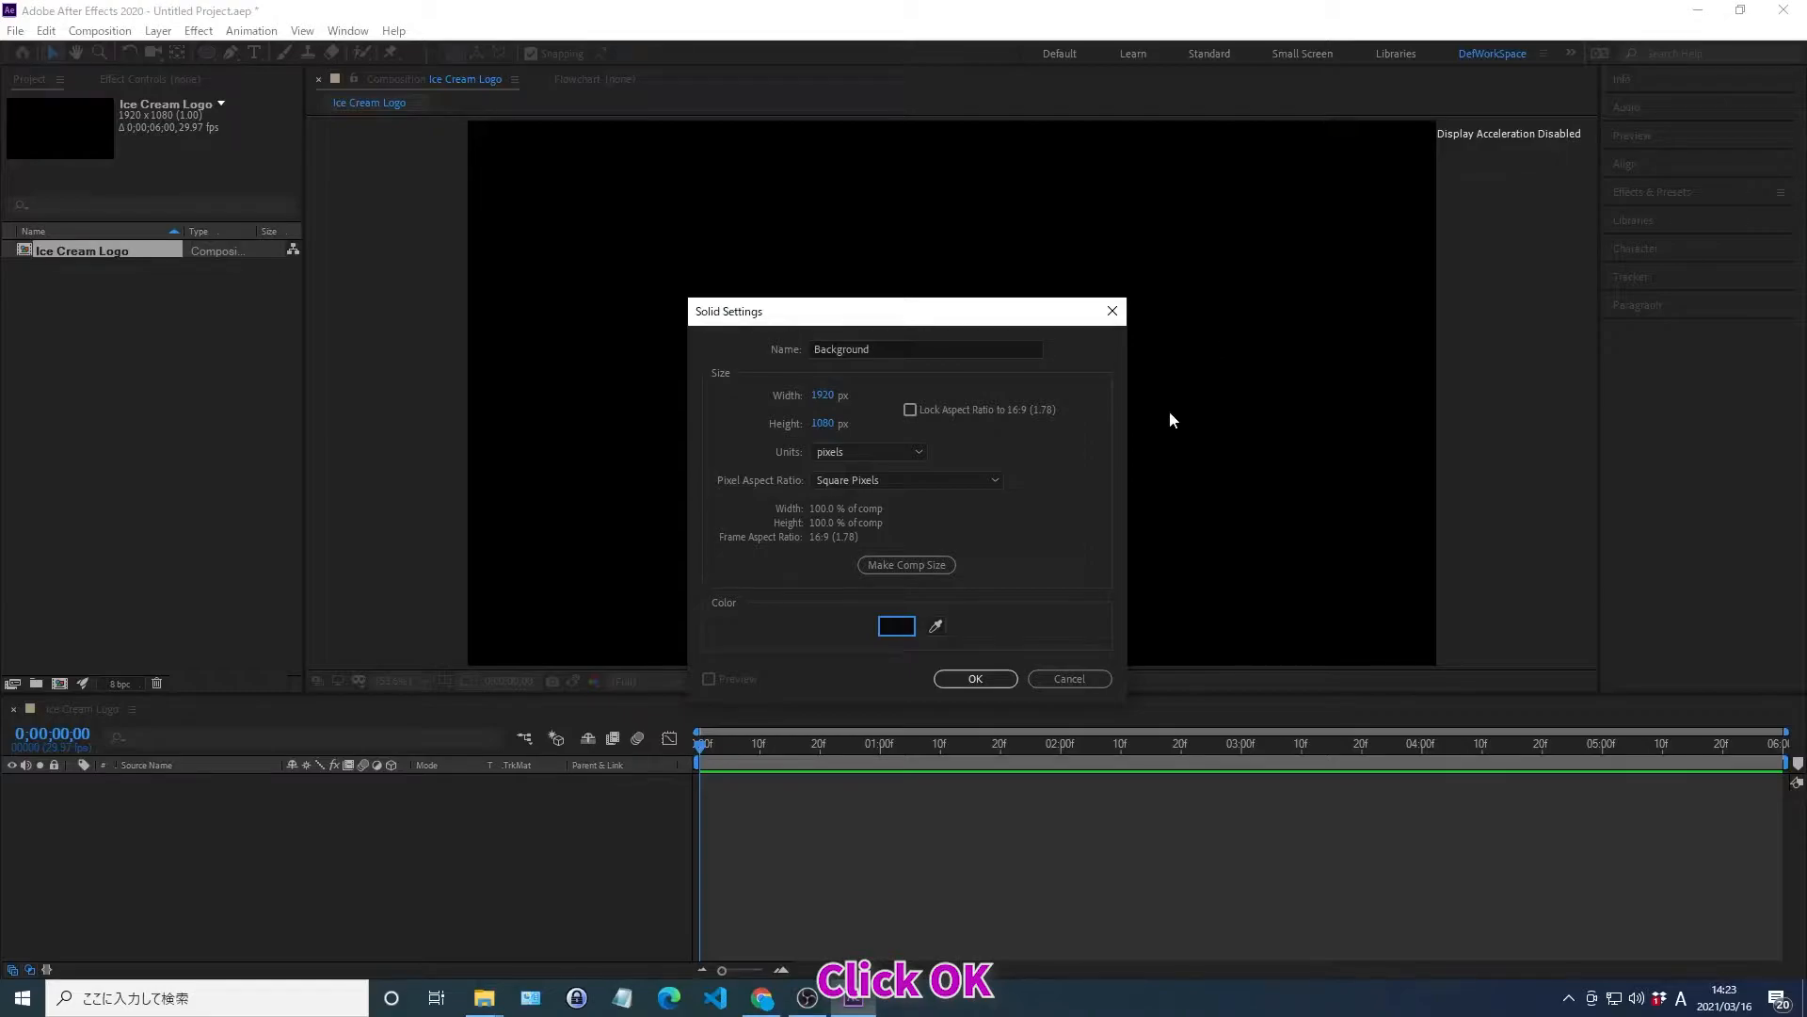
{"action": "left_click", "coordinate": [975, 679]}
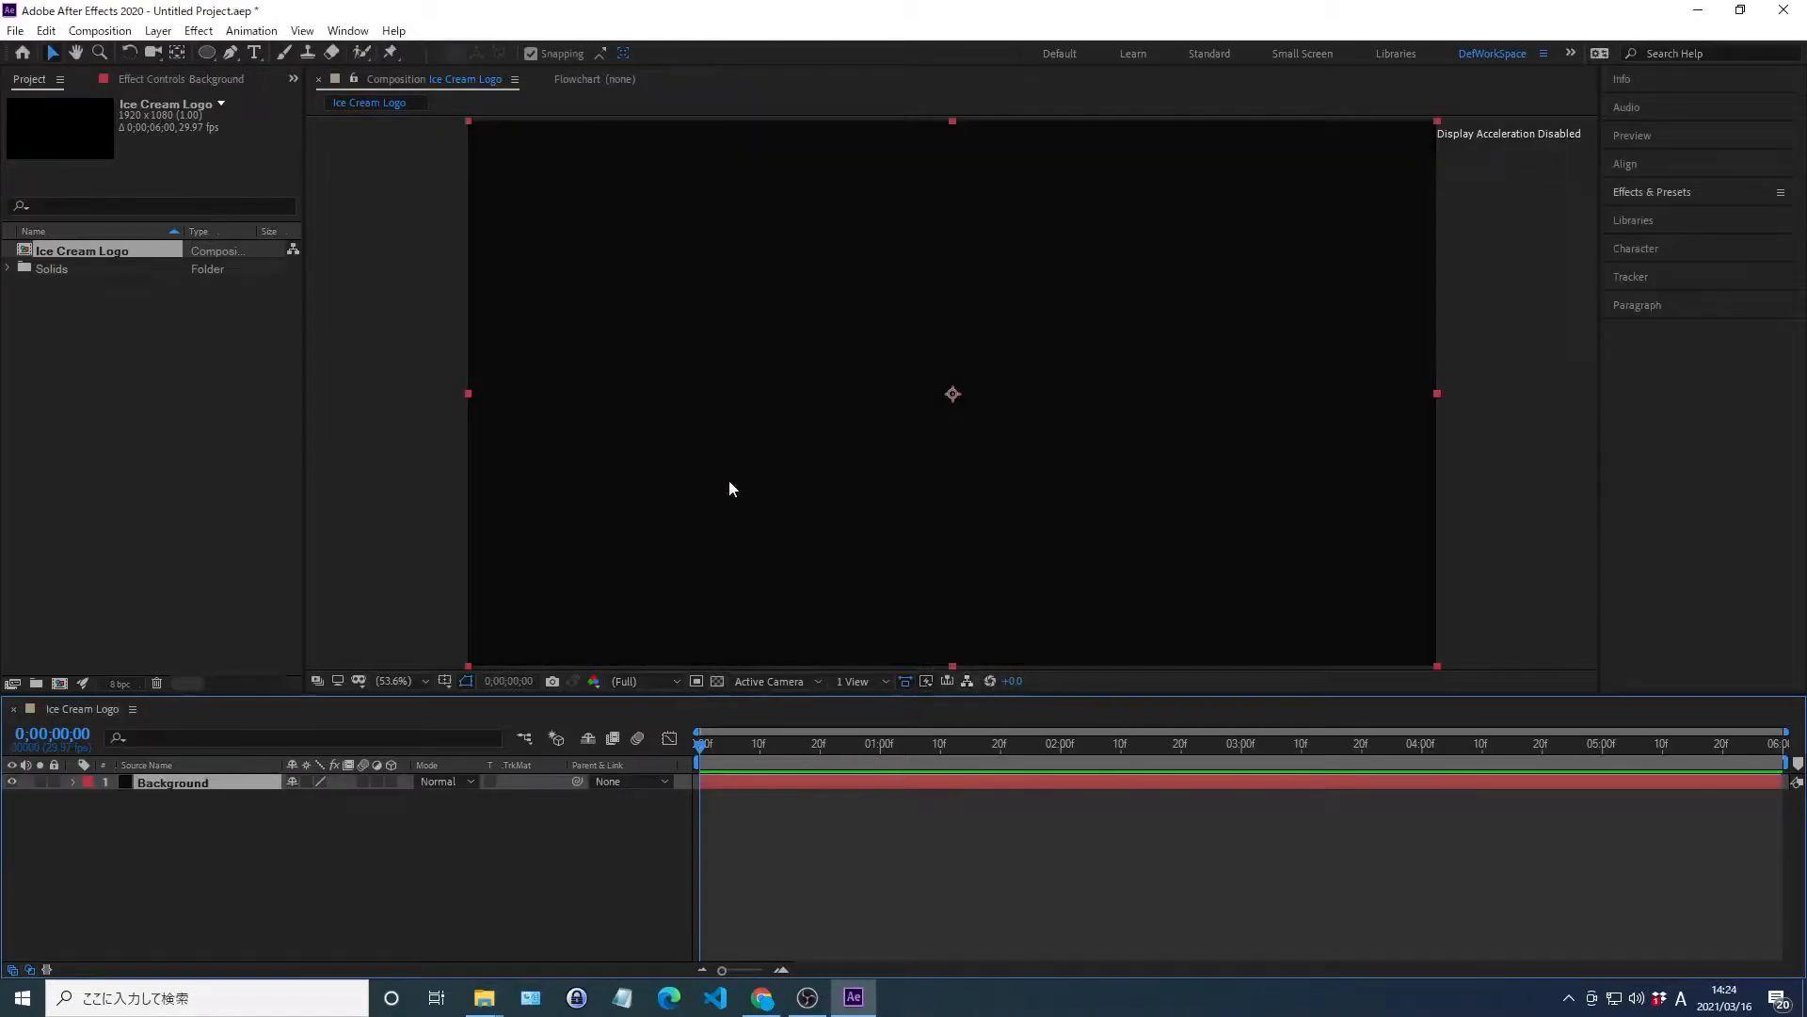
Add an elliptical mask filling the whole frame to the Background layer
{"action": "left_click", "coordinate": [207, 54]}
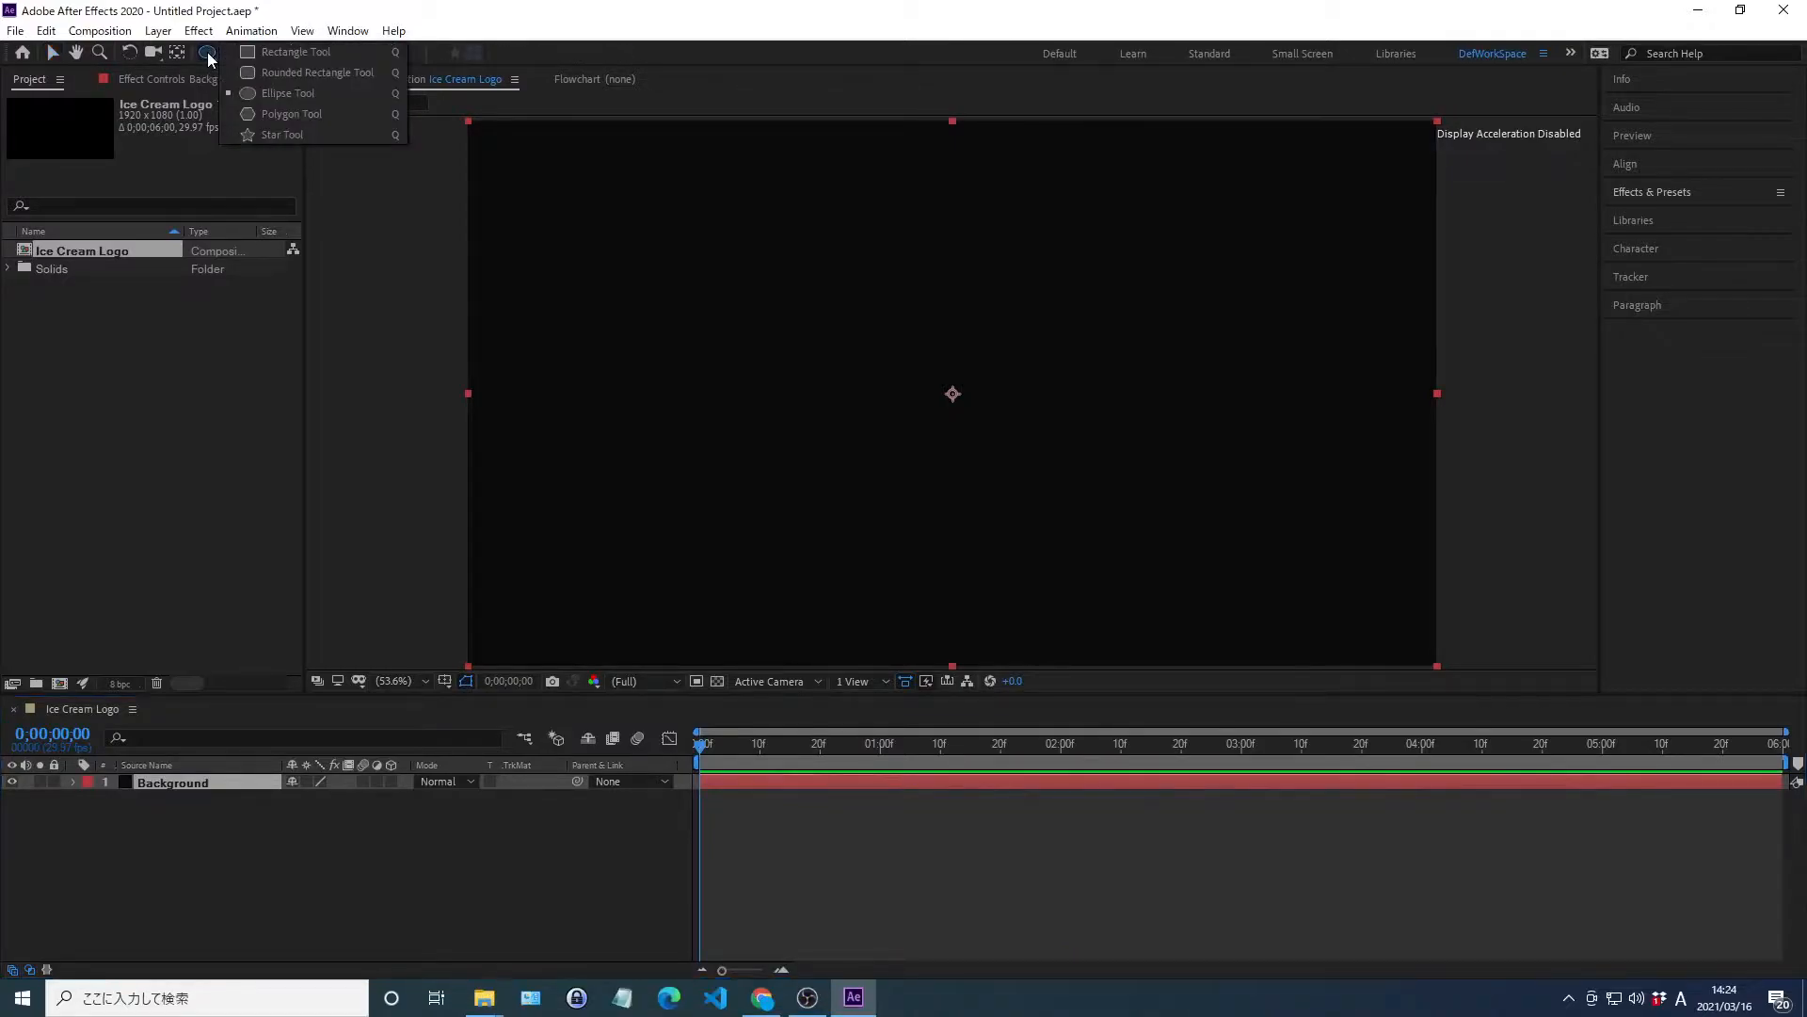
{"action": "left_click", "coordinate": [250, 93]}
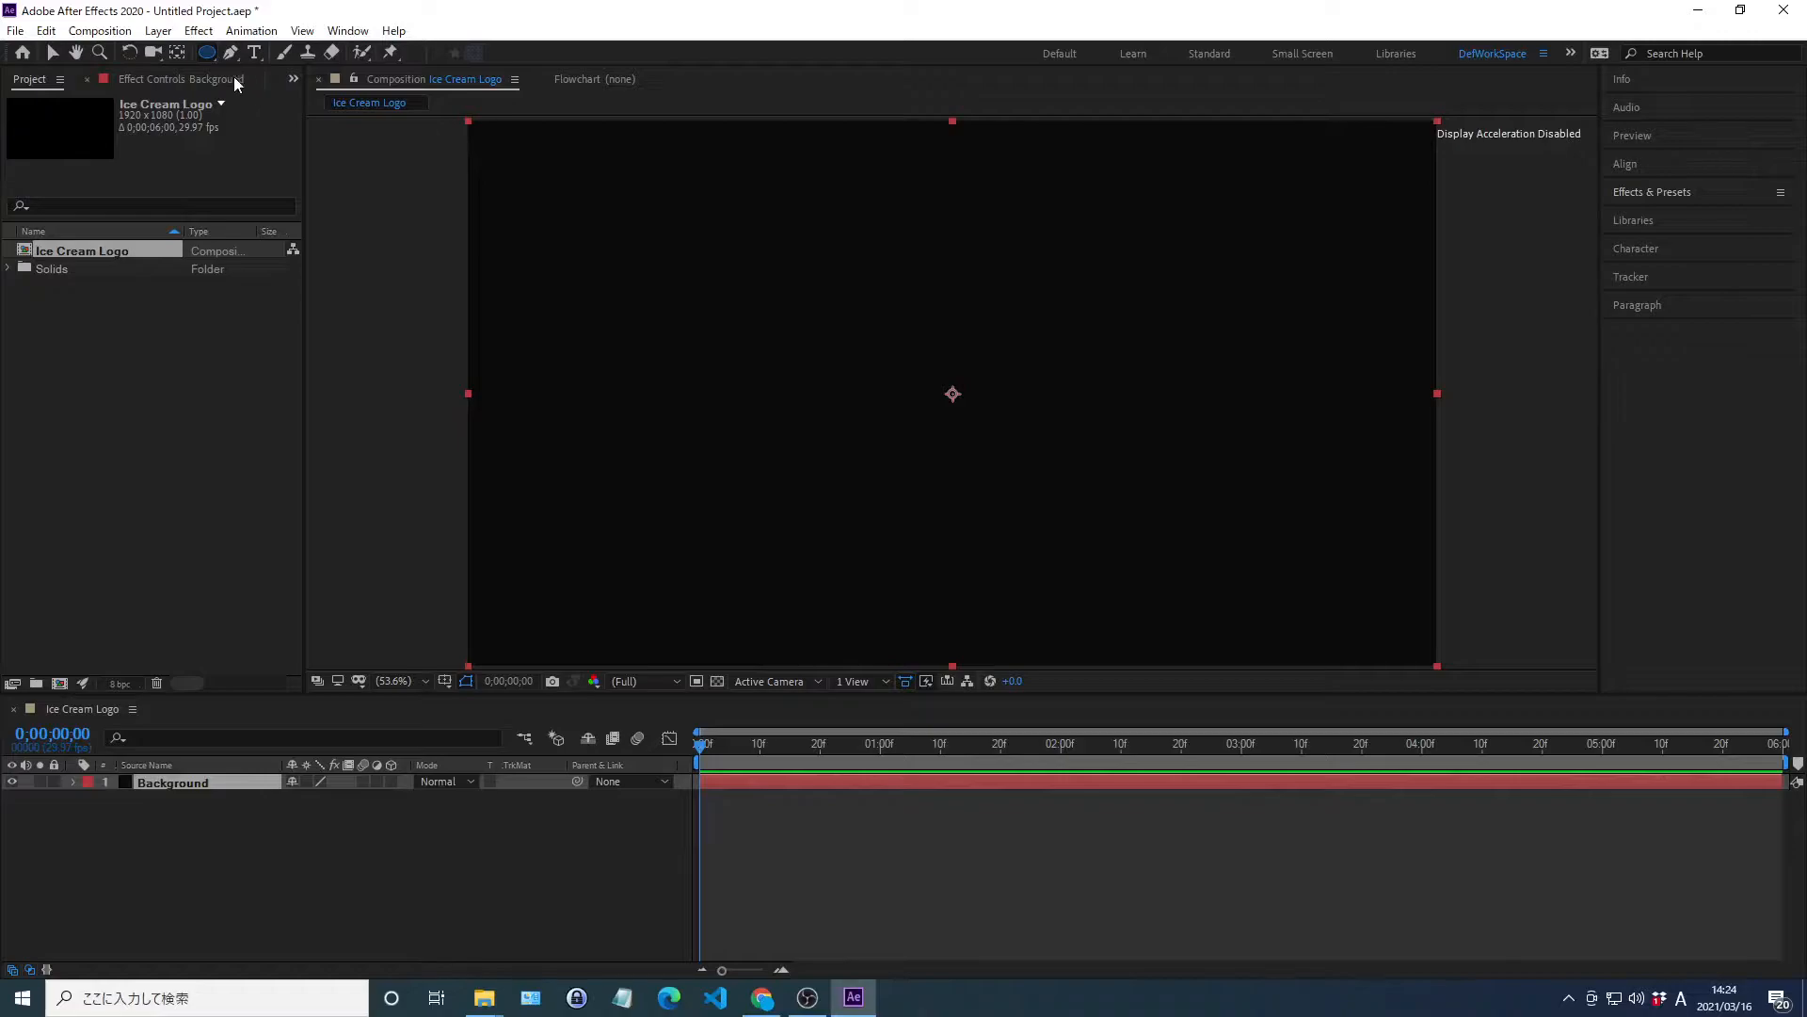
{"action": "double_click", "coordinate": [207, 53]}
{"action": "key", "text": "v"}
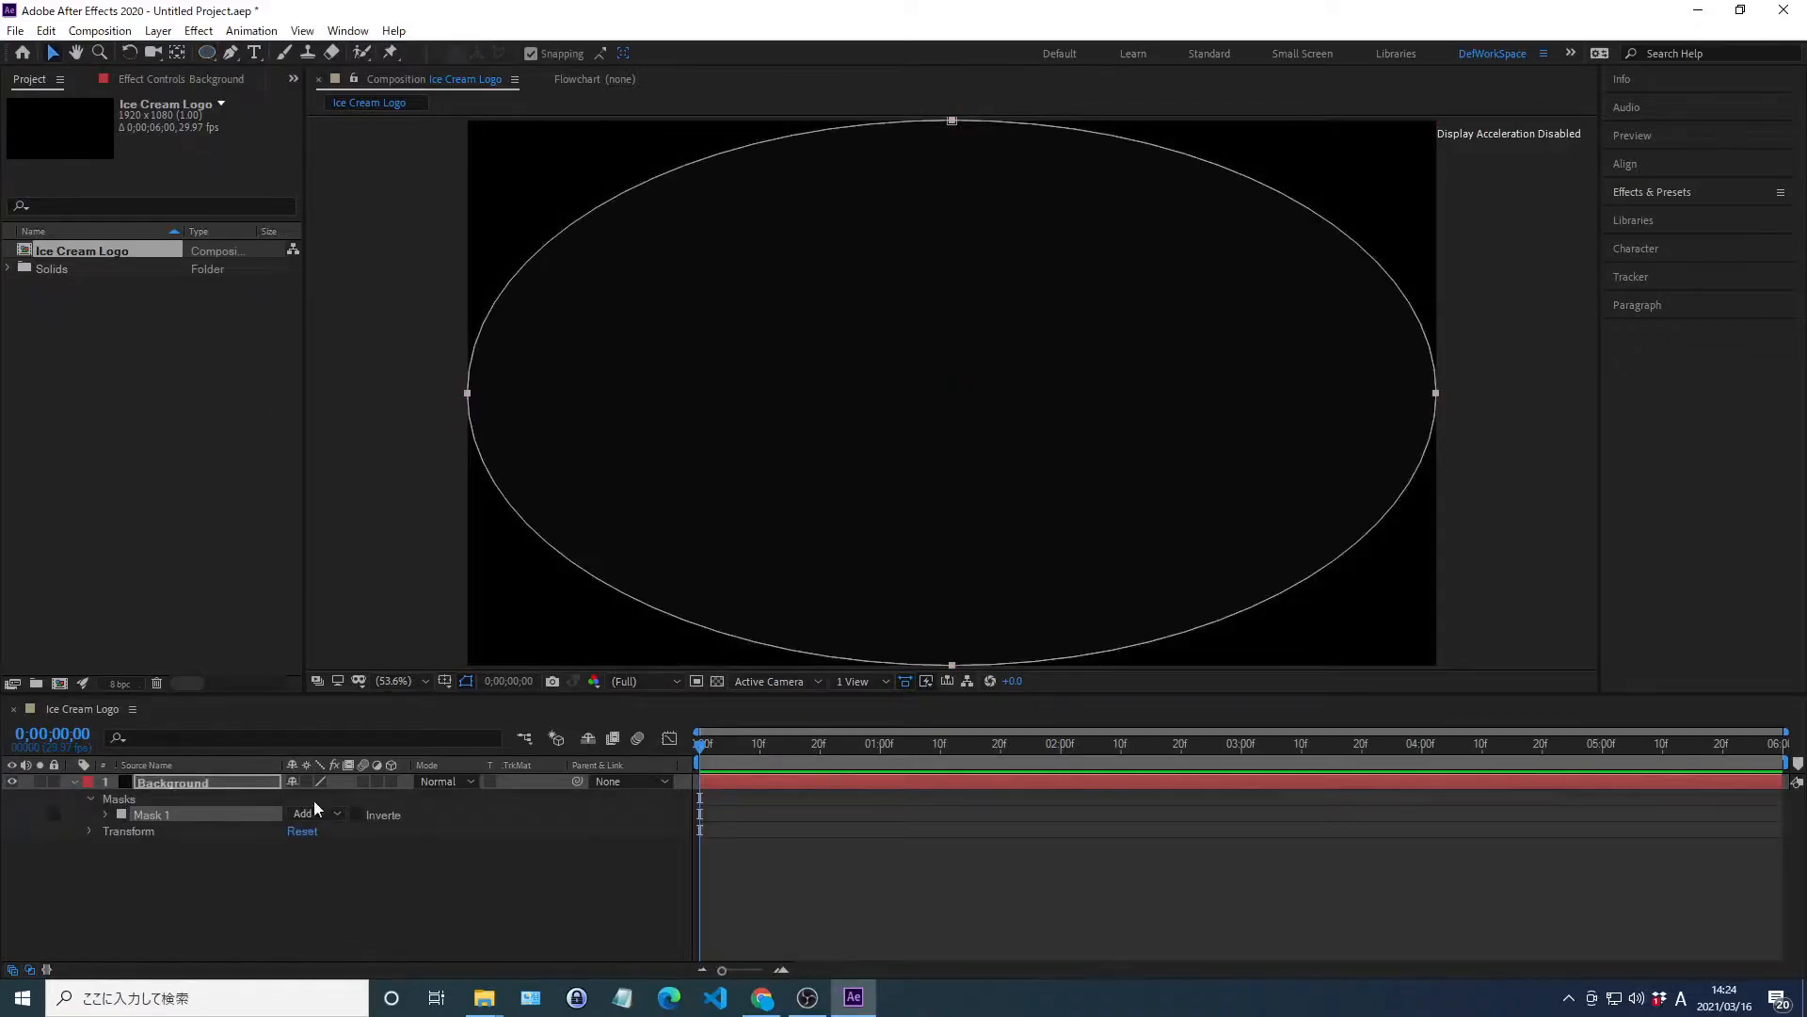
{"action": "left_click", "coordinate": [330, 906]}
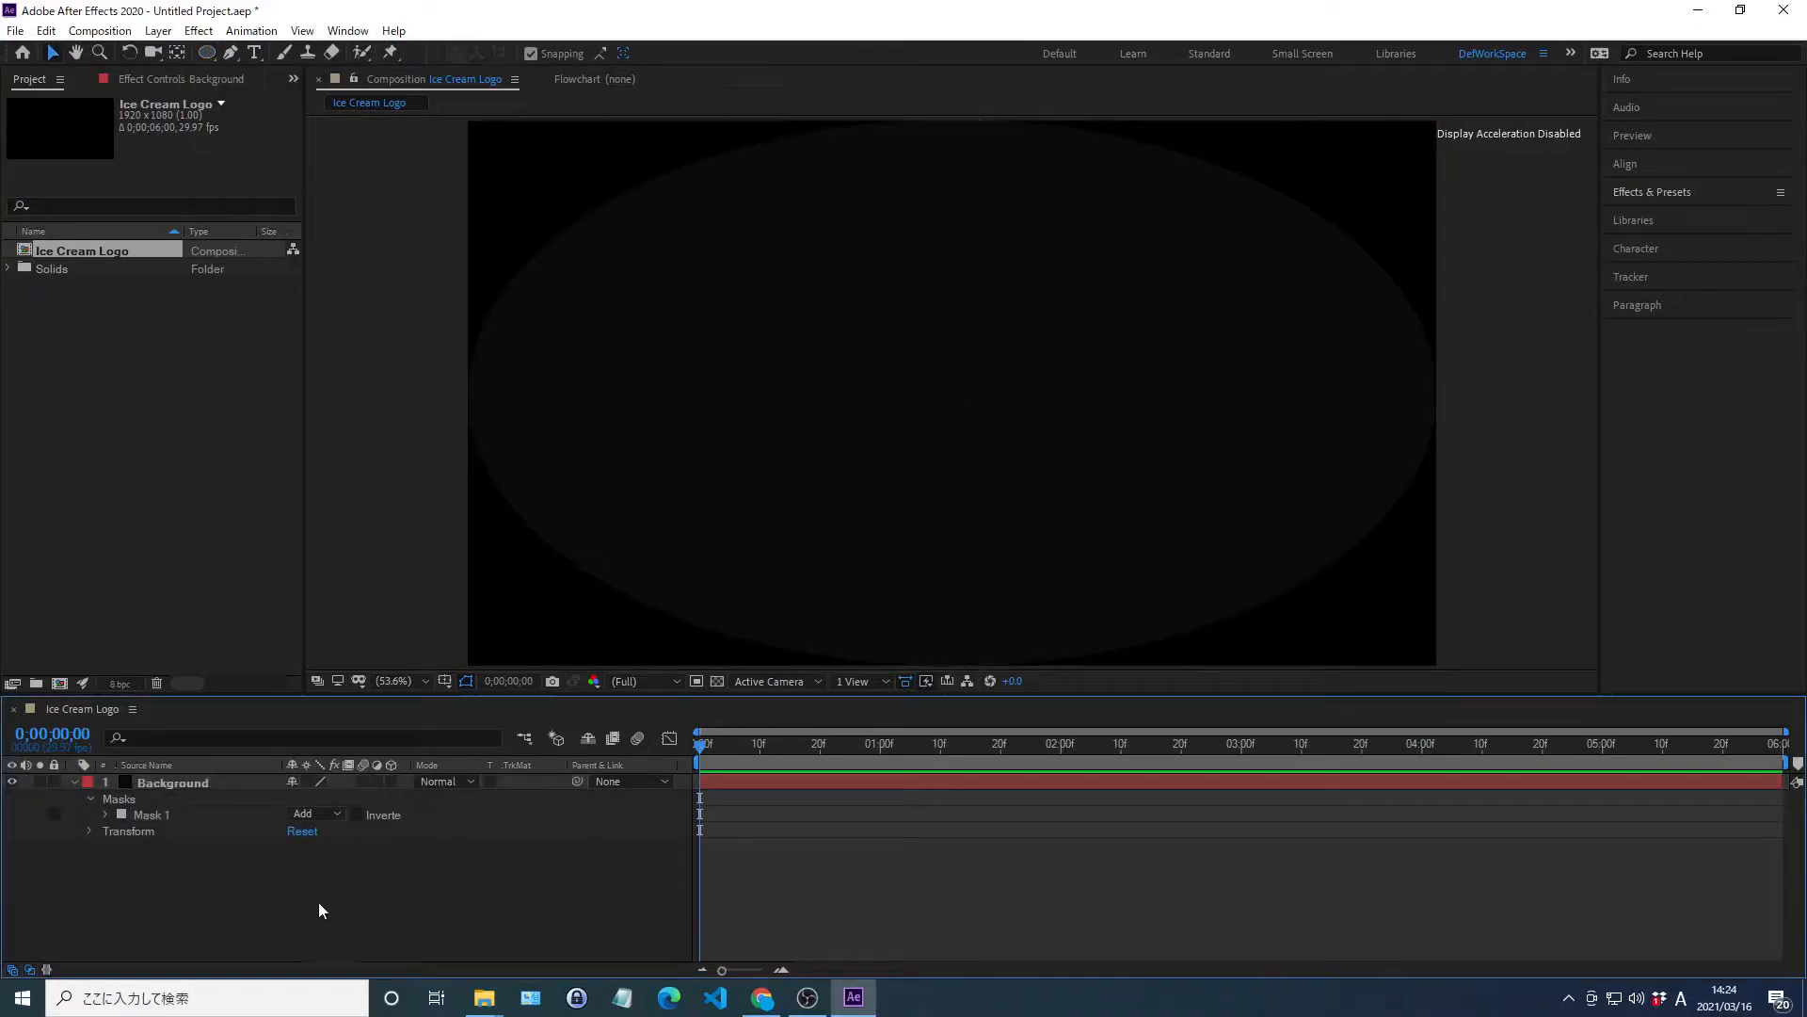
Set the Mask Feather of the Background layer's elliptical mask to 675 pixels in both directions and lock the layer
{"action": "left_click", "coordinate": [108, 816]}
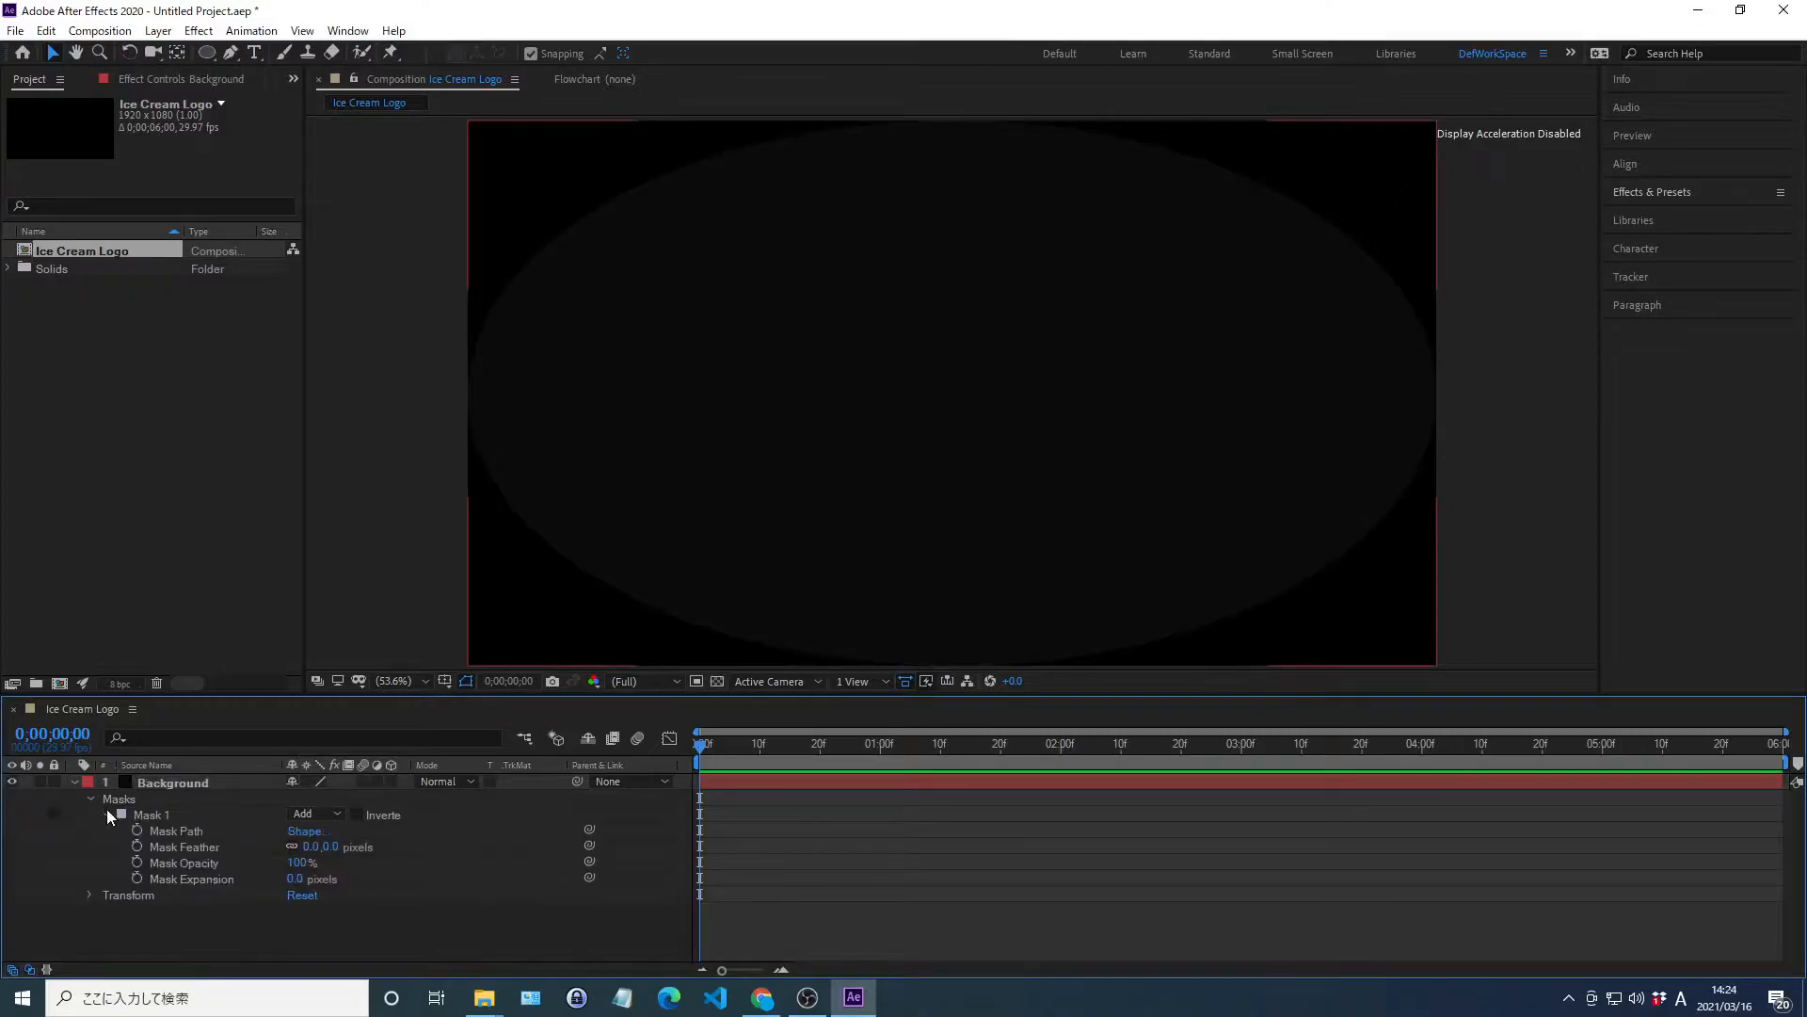
{"action": "right_click", "coordinate": [185, 845]}
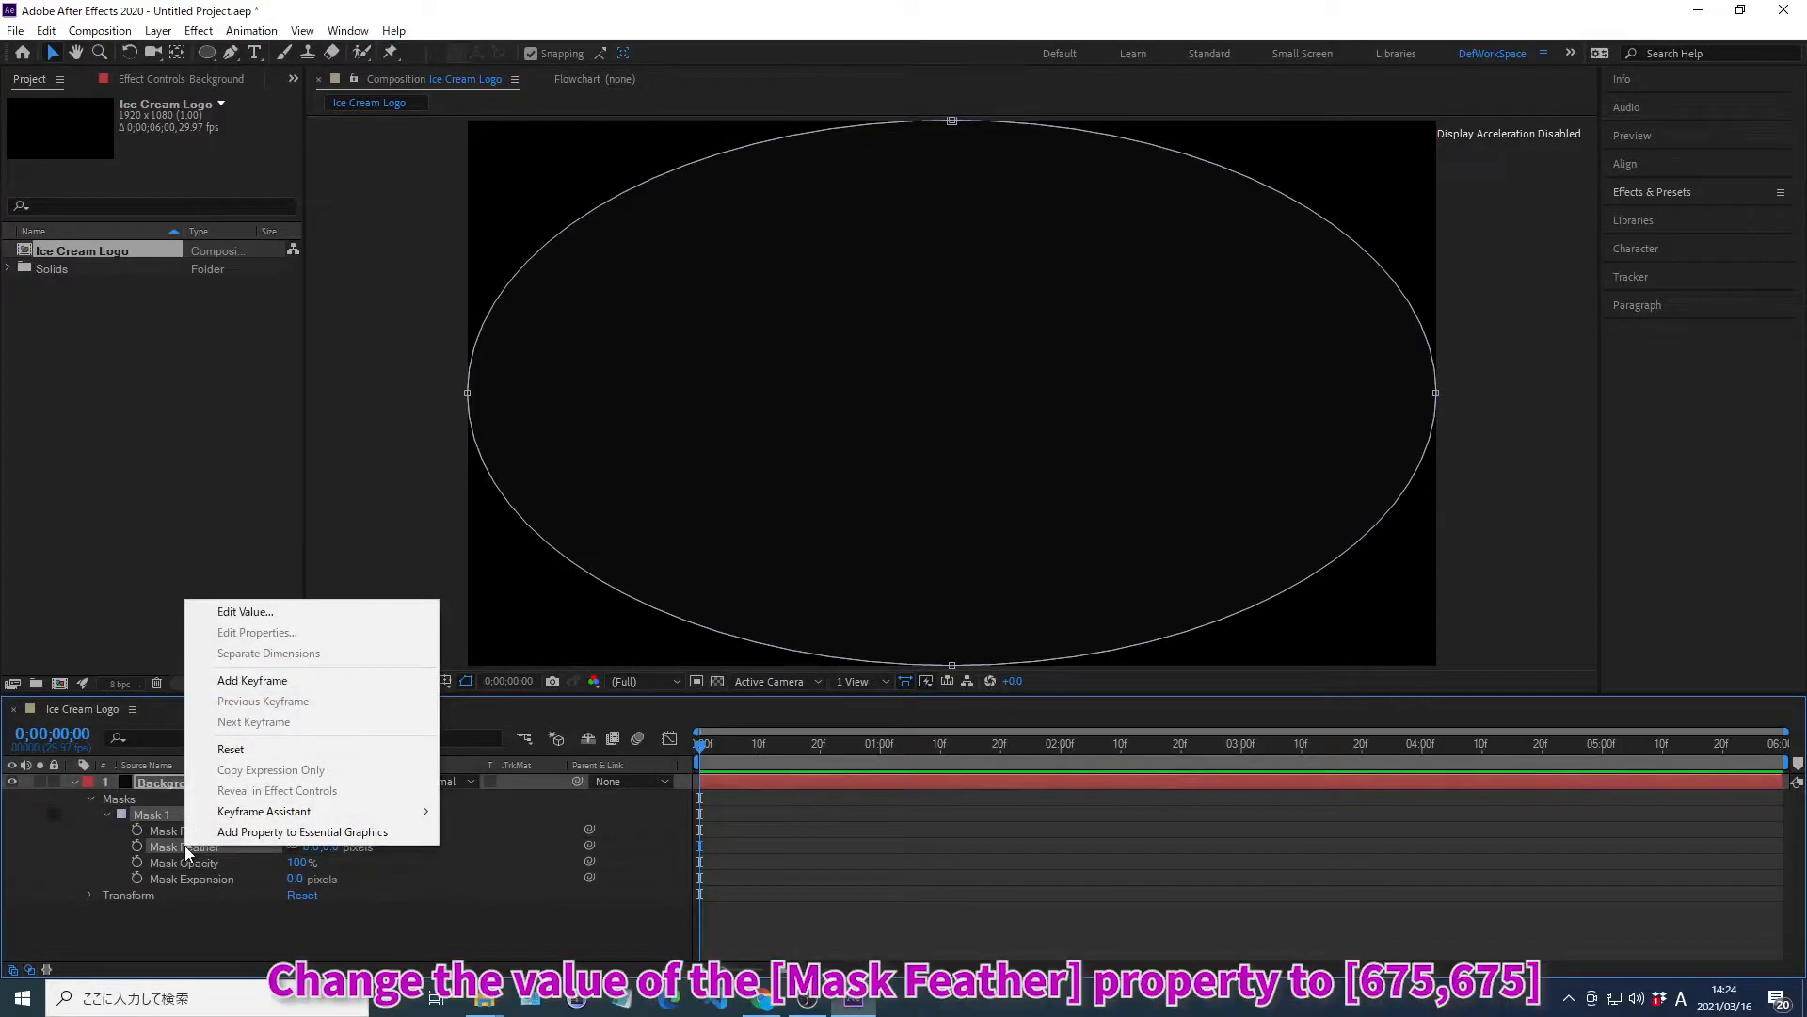
{"action": "left_click", "coordinate": [283, 612]}
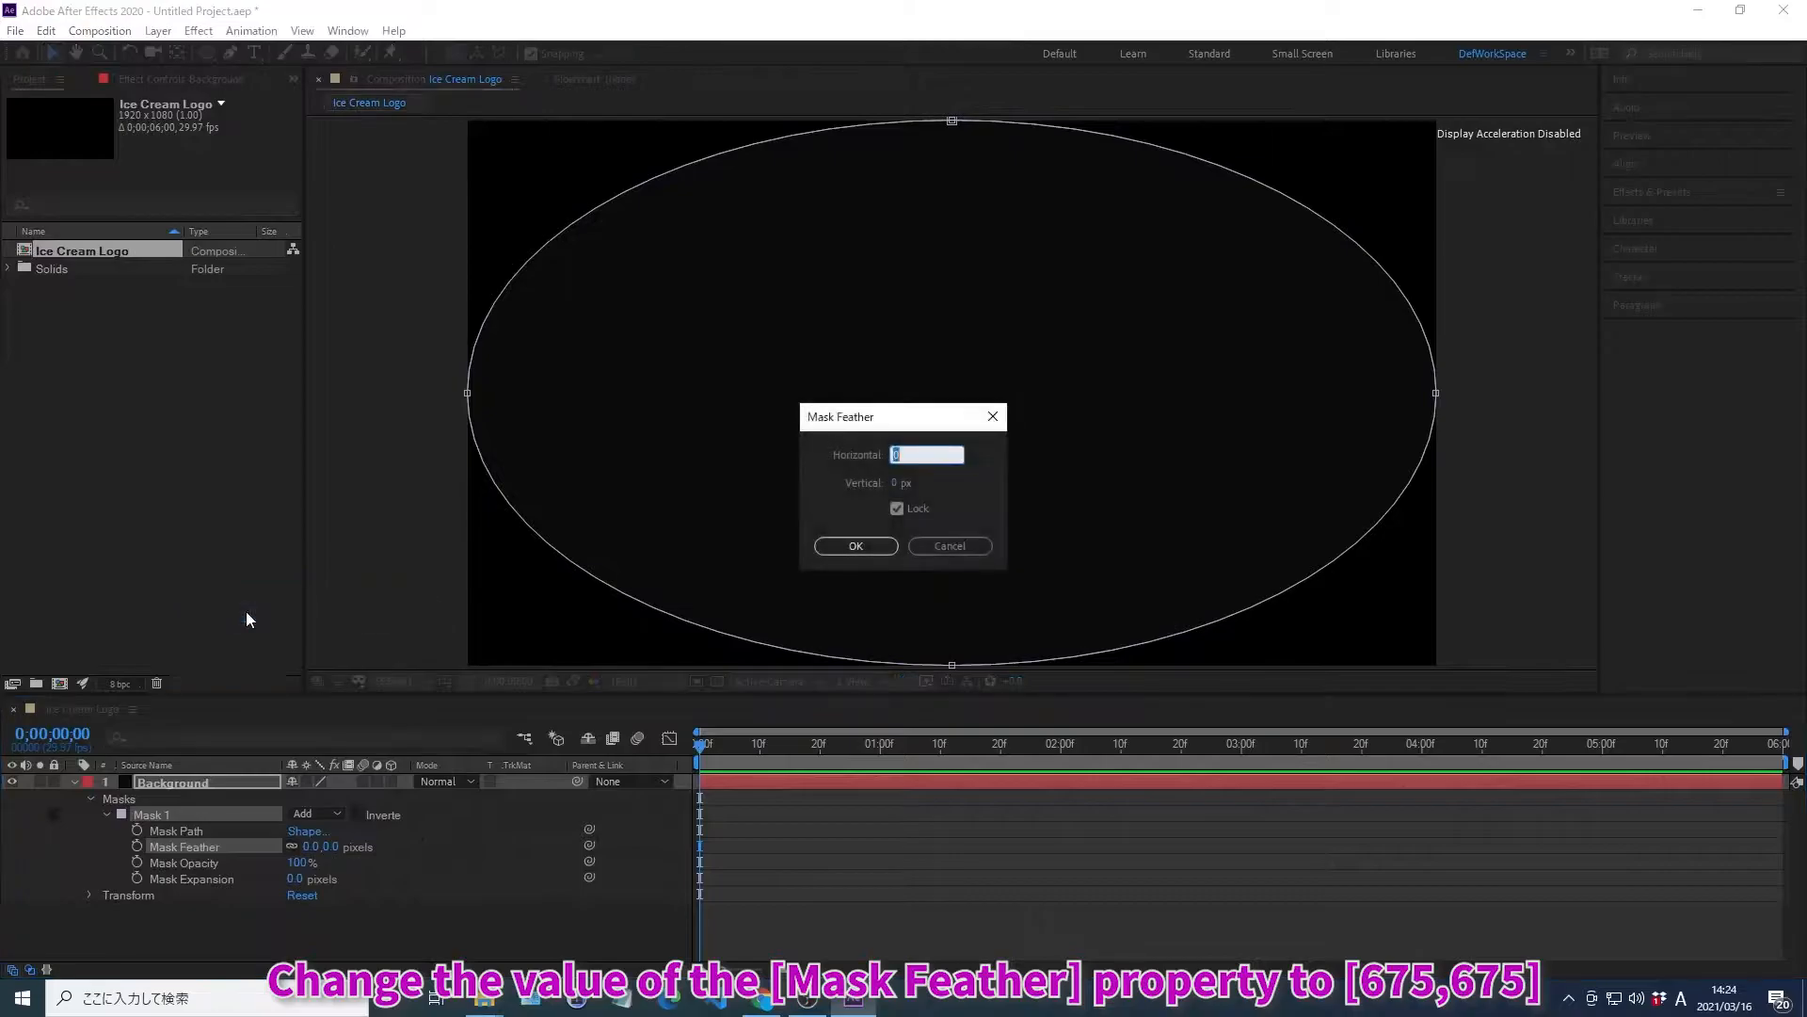
{"action": "type", "text": "675"}
{"action": "key", "text": "Return"}
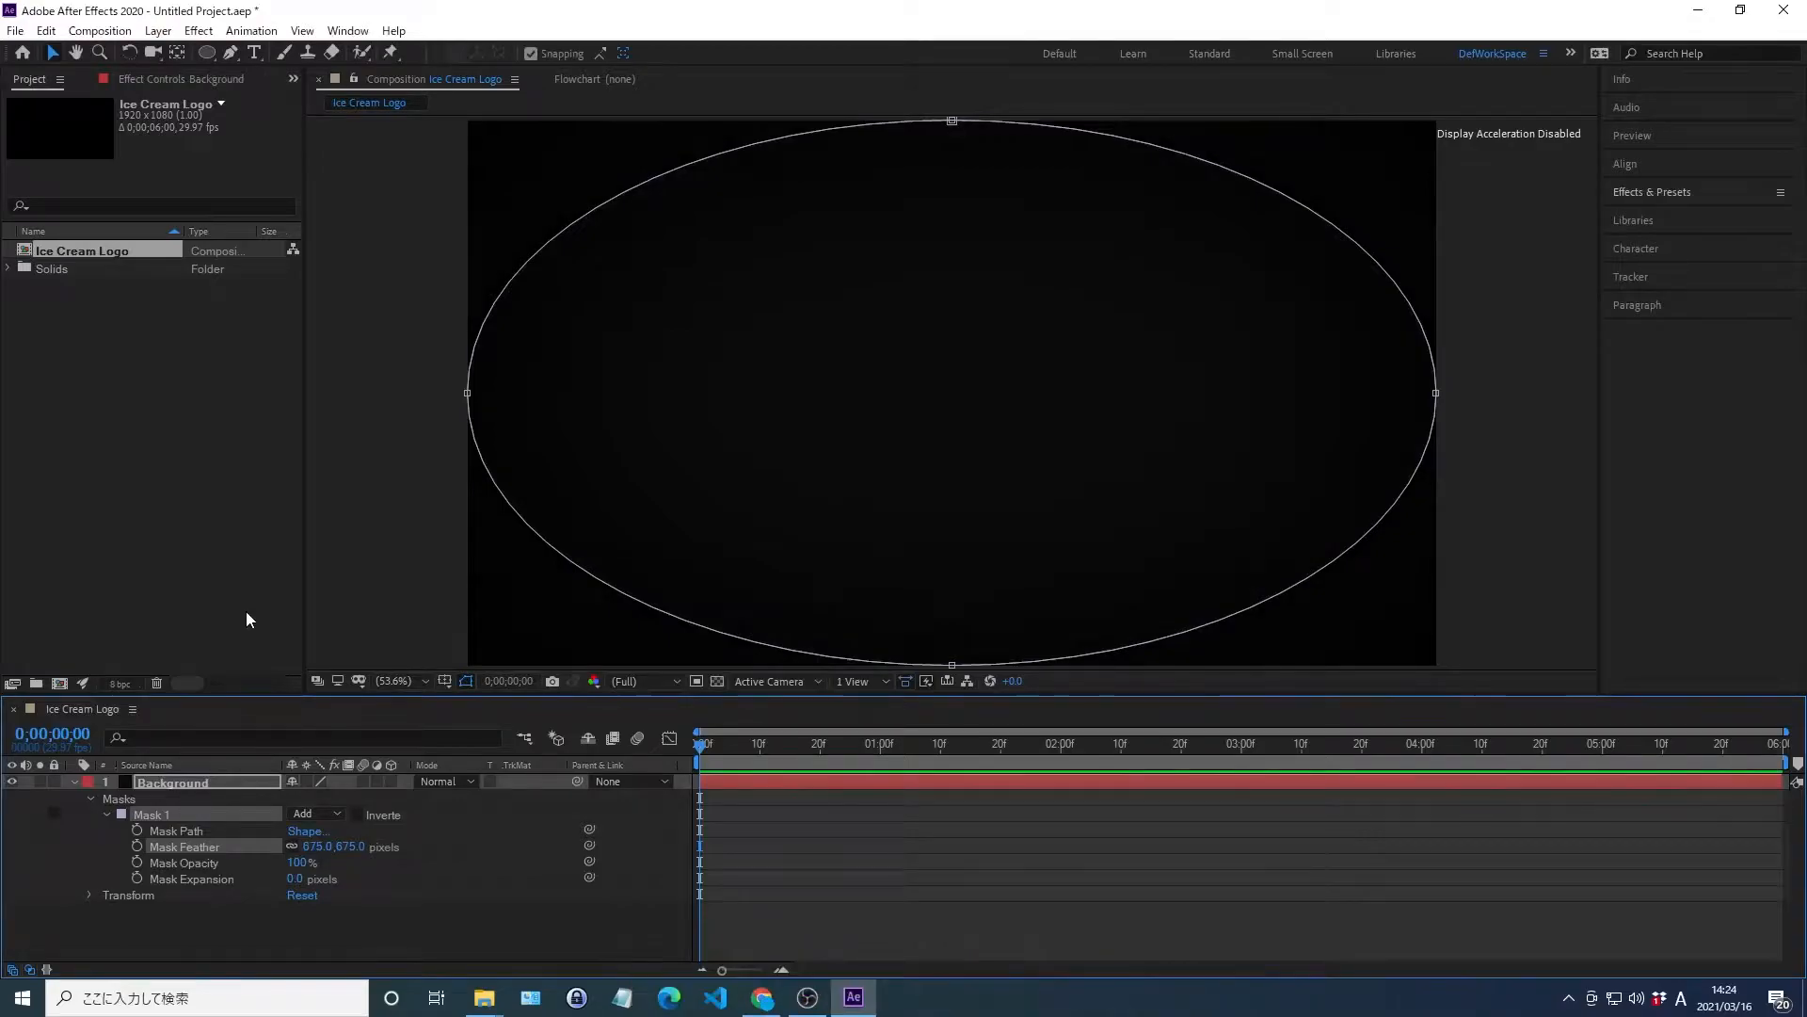
{"action": "key", "text": "ctrl+l"}
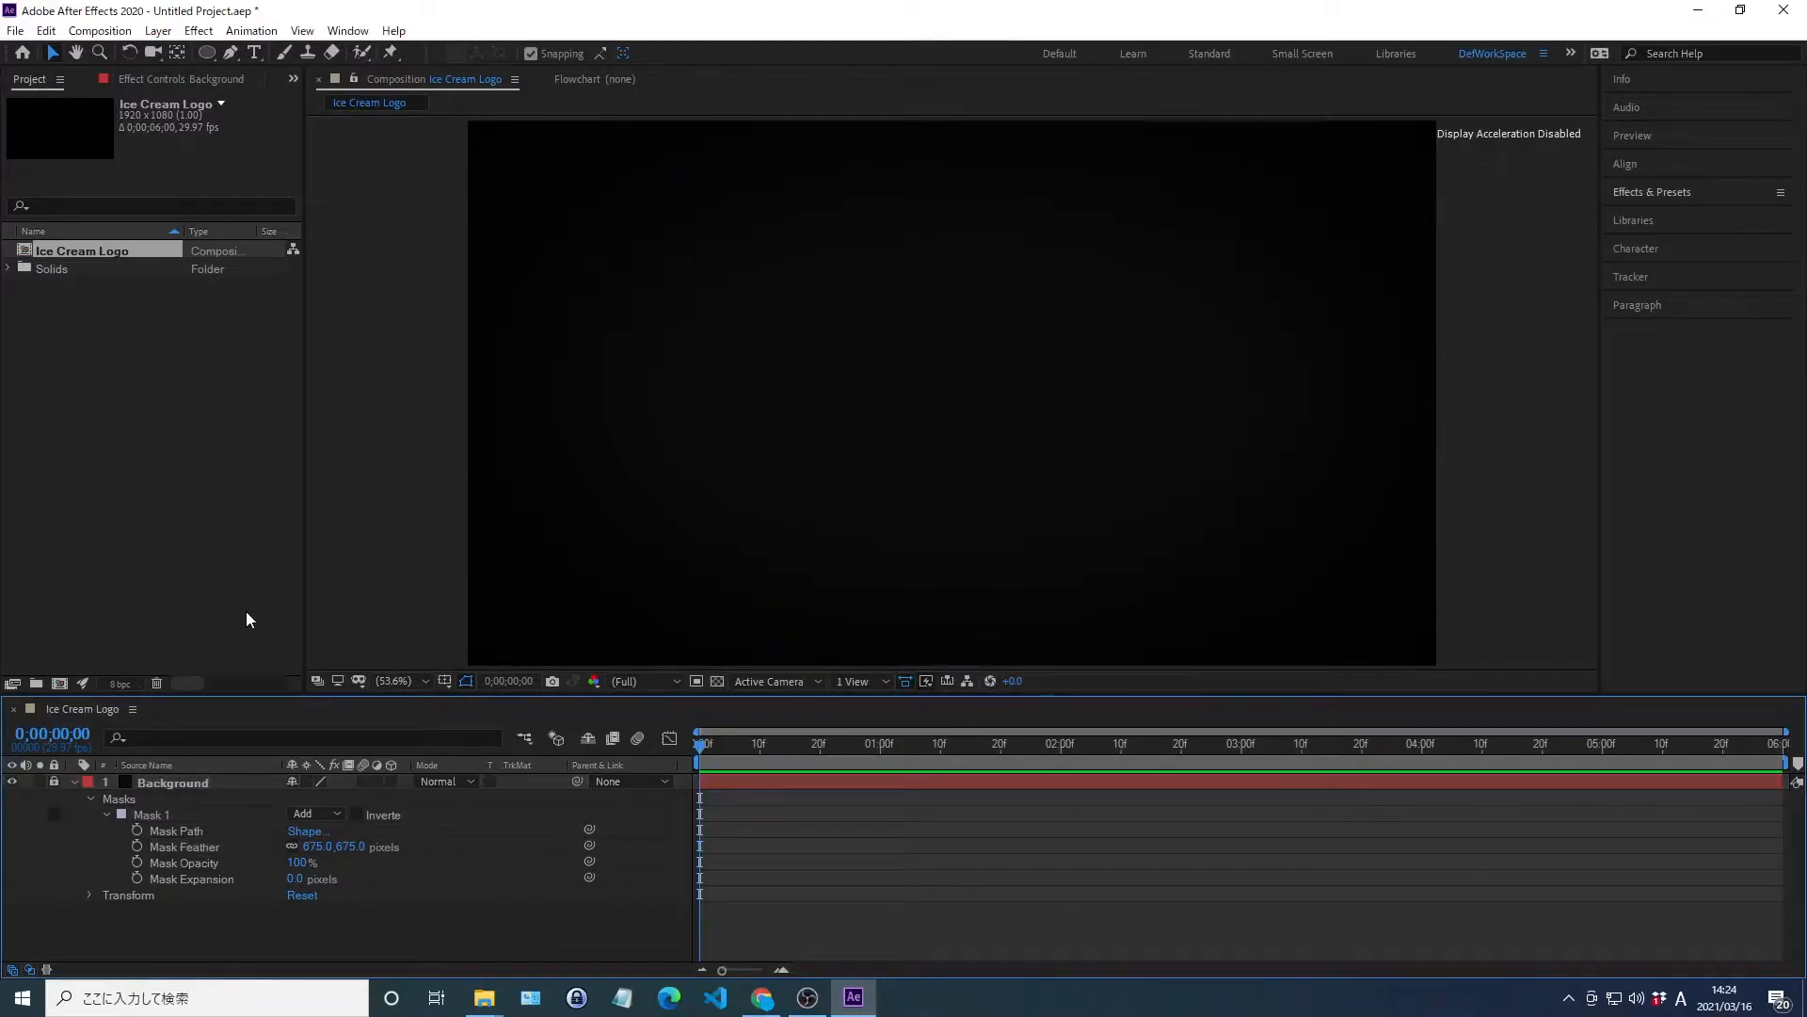
Import fruit-parfait.png as footage and place it in the composition as a layer above Background
{"action": "key", "text": "ctrl+i"}
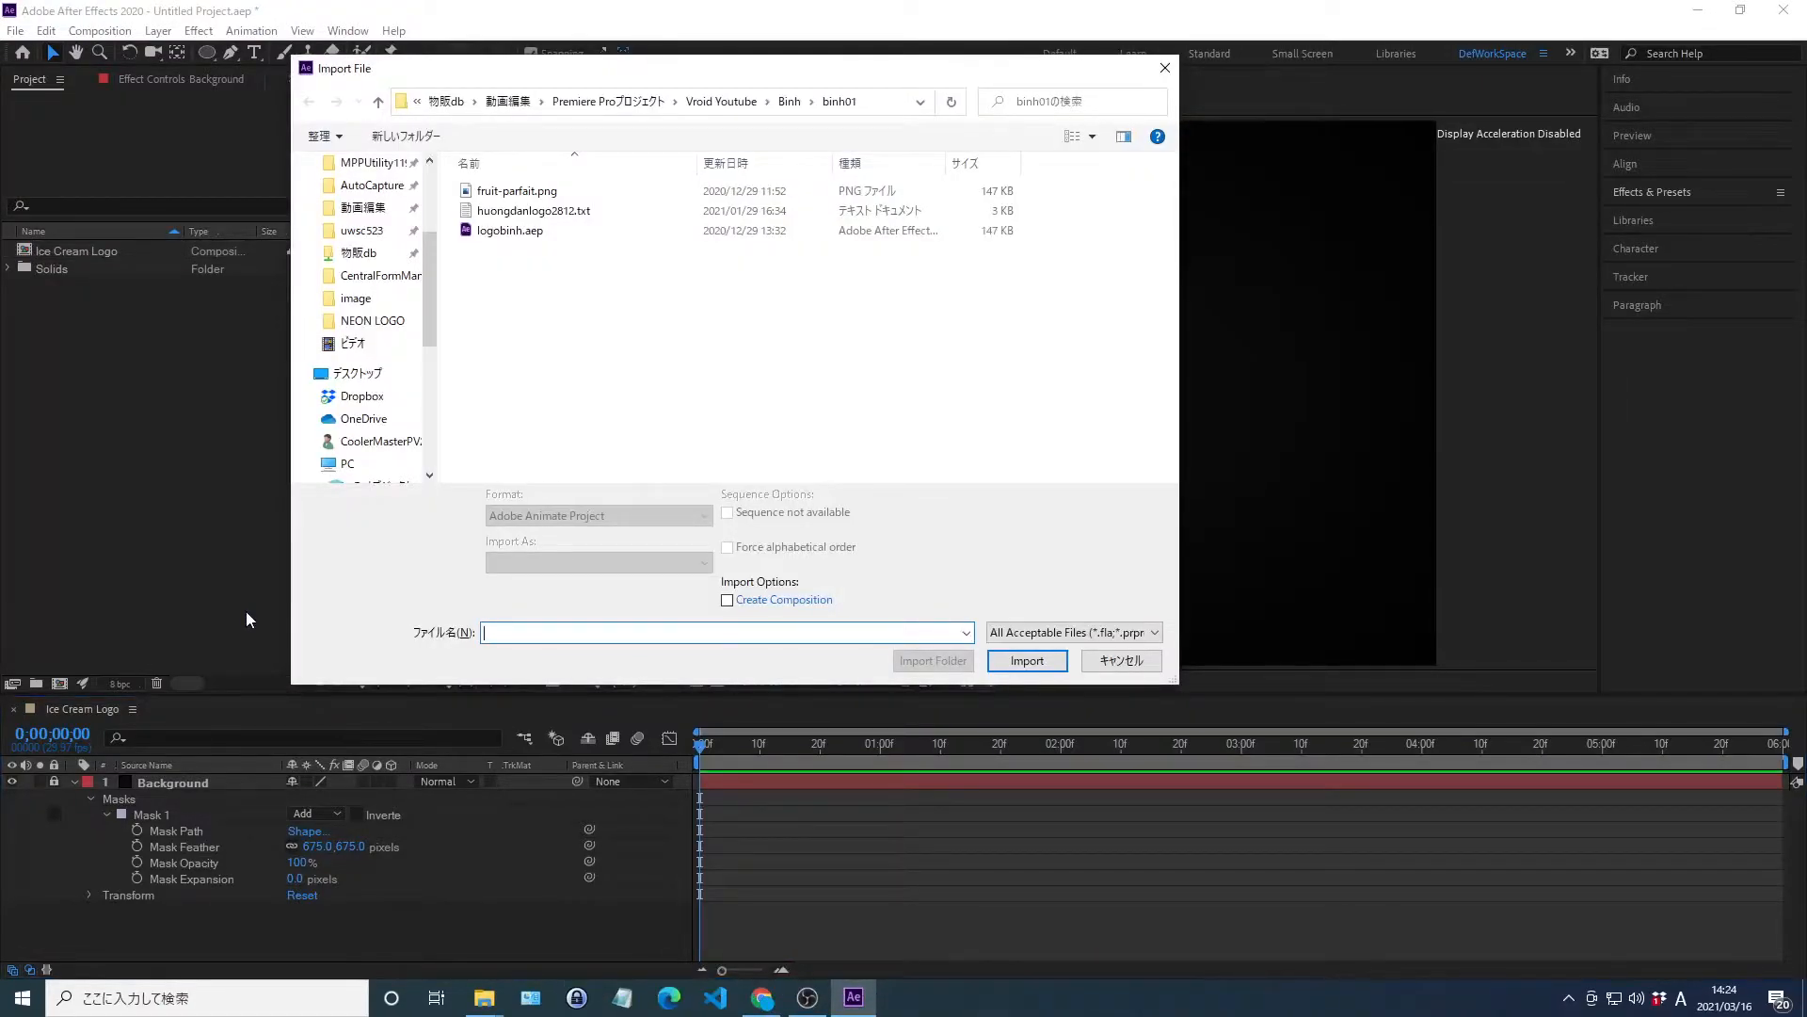
{"action": "key", "text": "alt+d"}
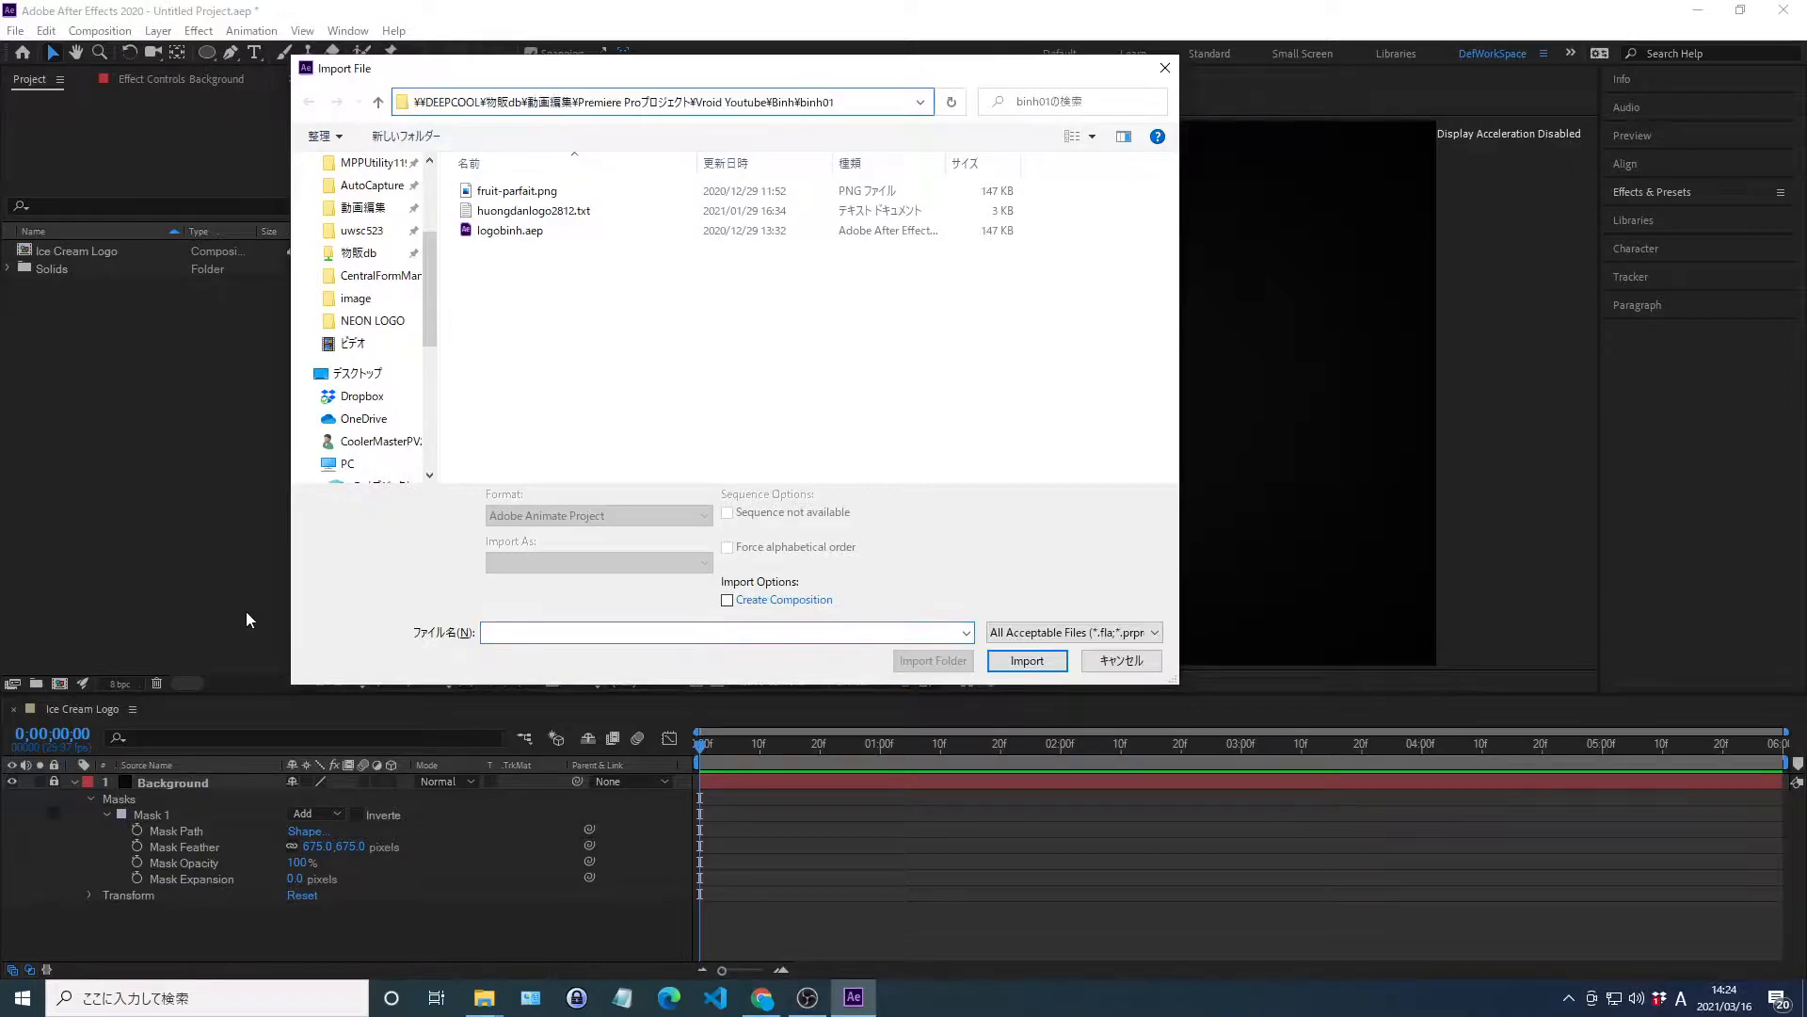
{"action": "key", "text": "Return"}
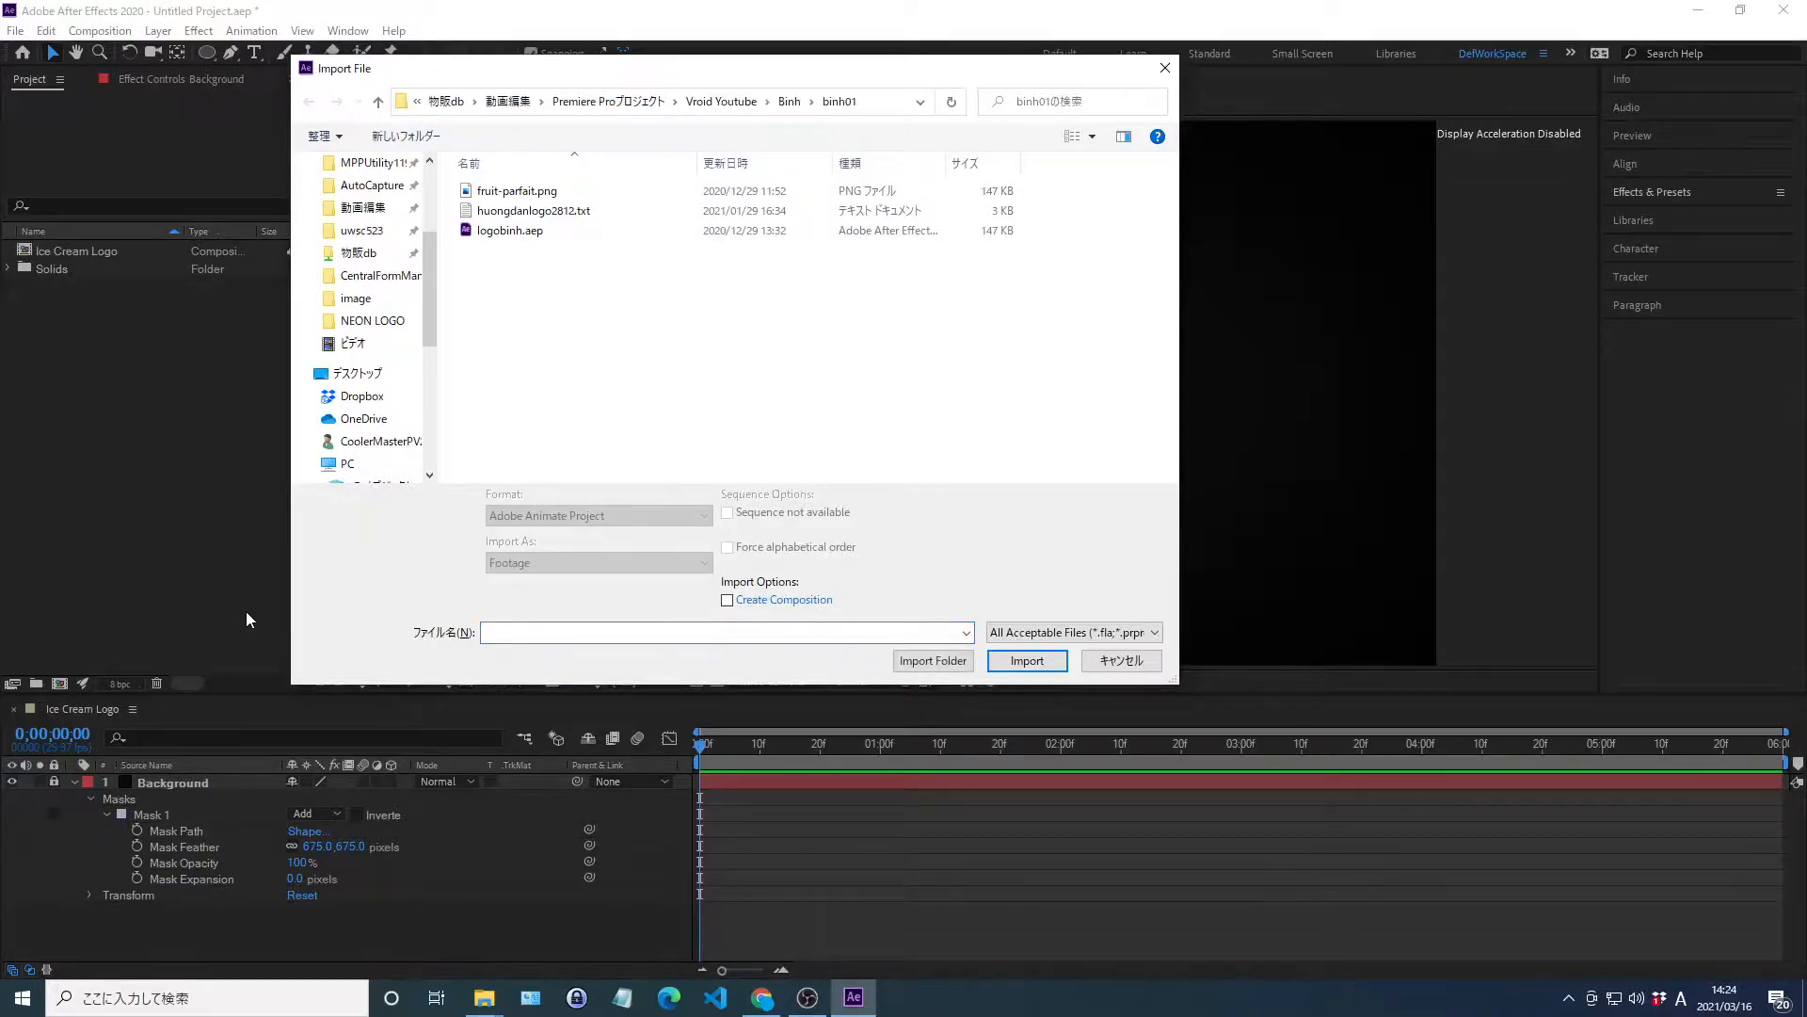
{"action": "left_click", "coordinate": [519, 192]}
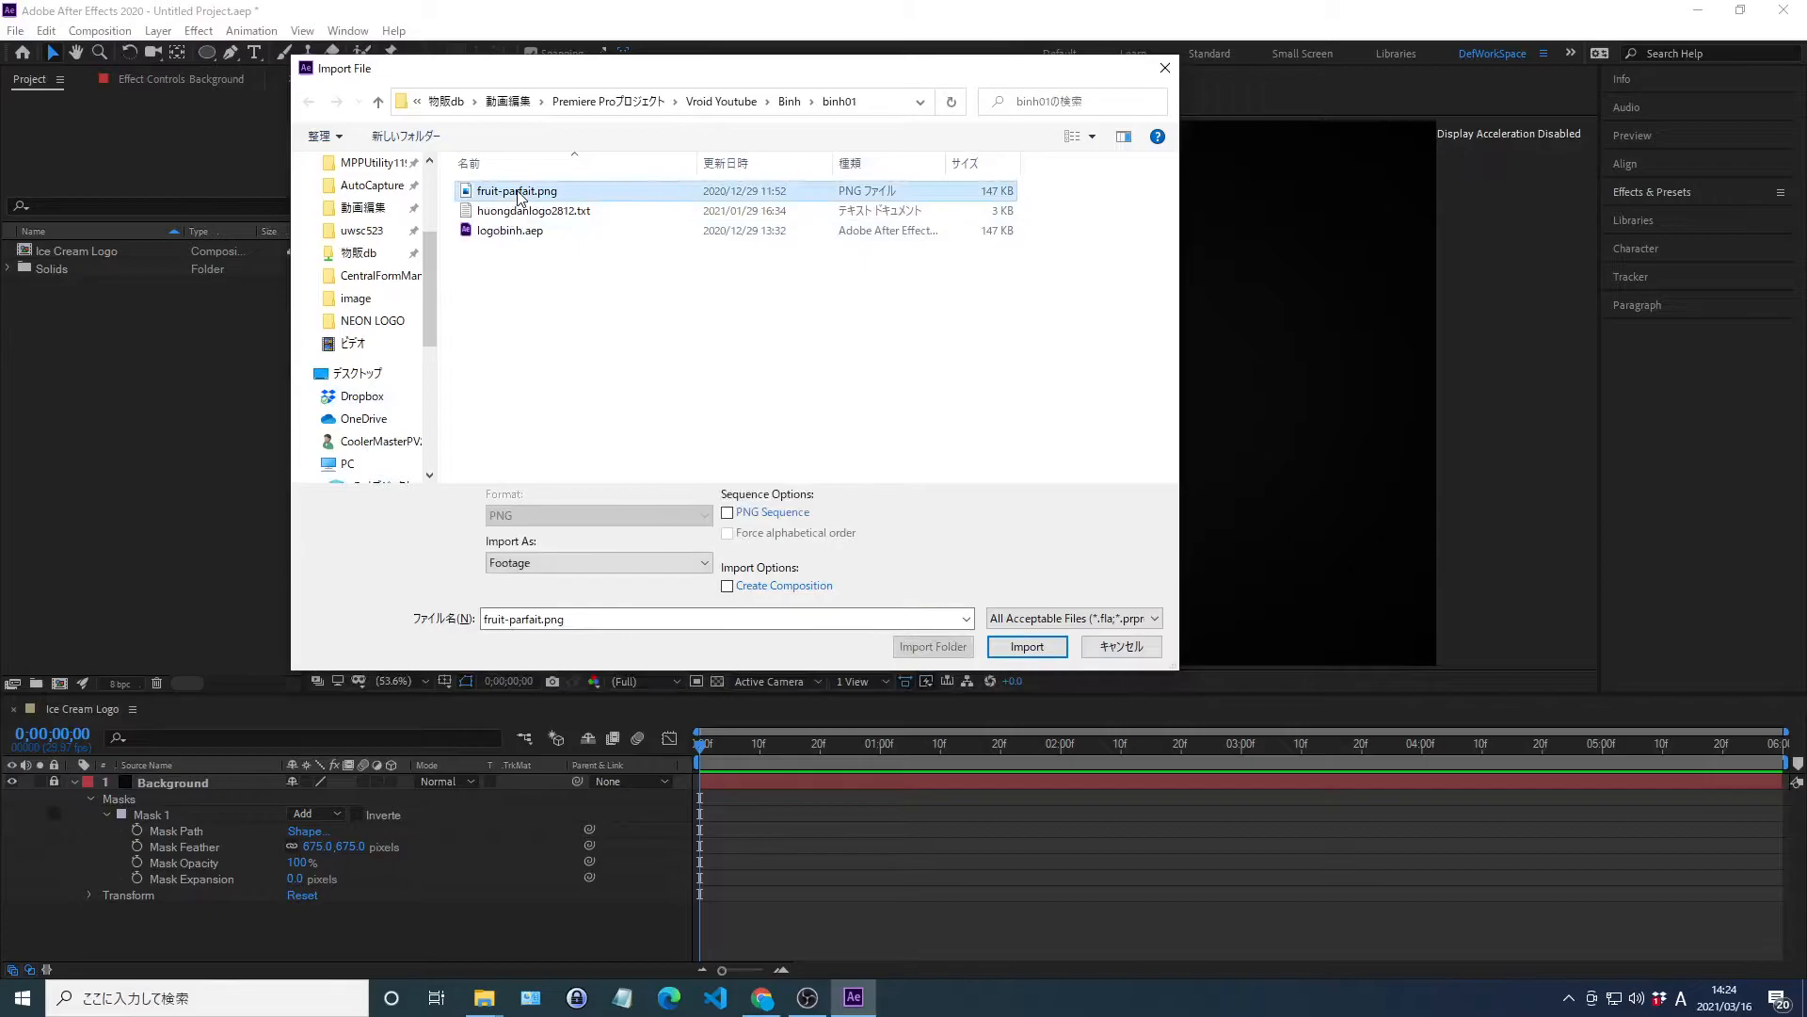
{"action": "double_click", "coordinate": [517, 193]}
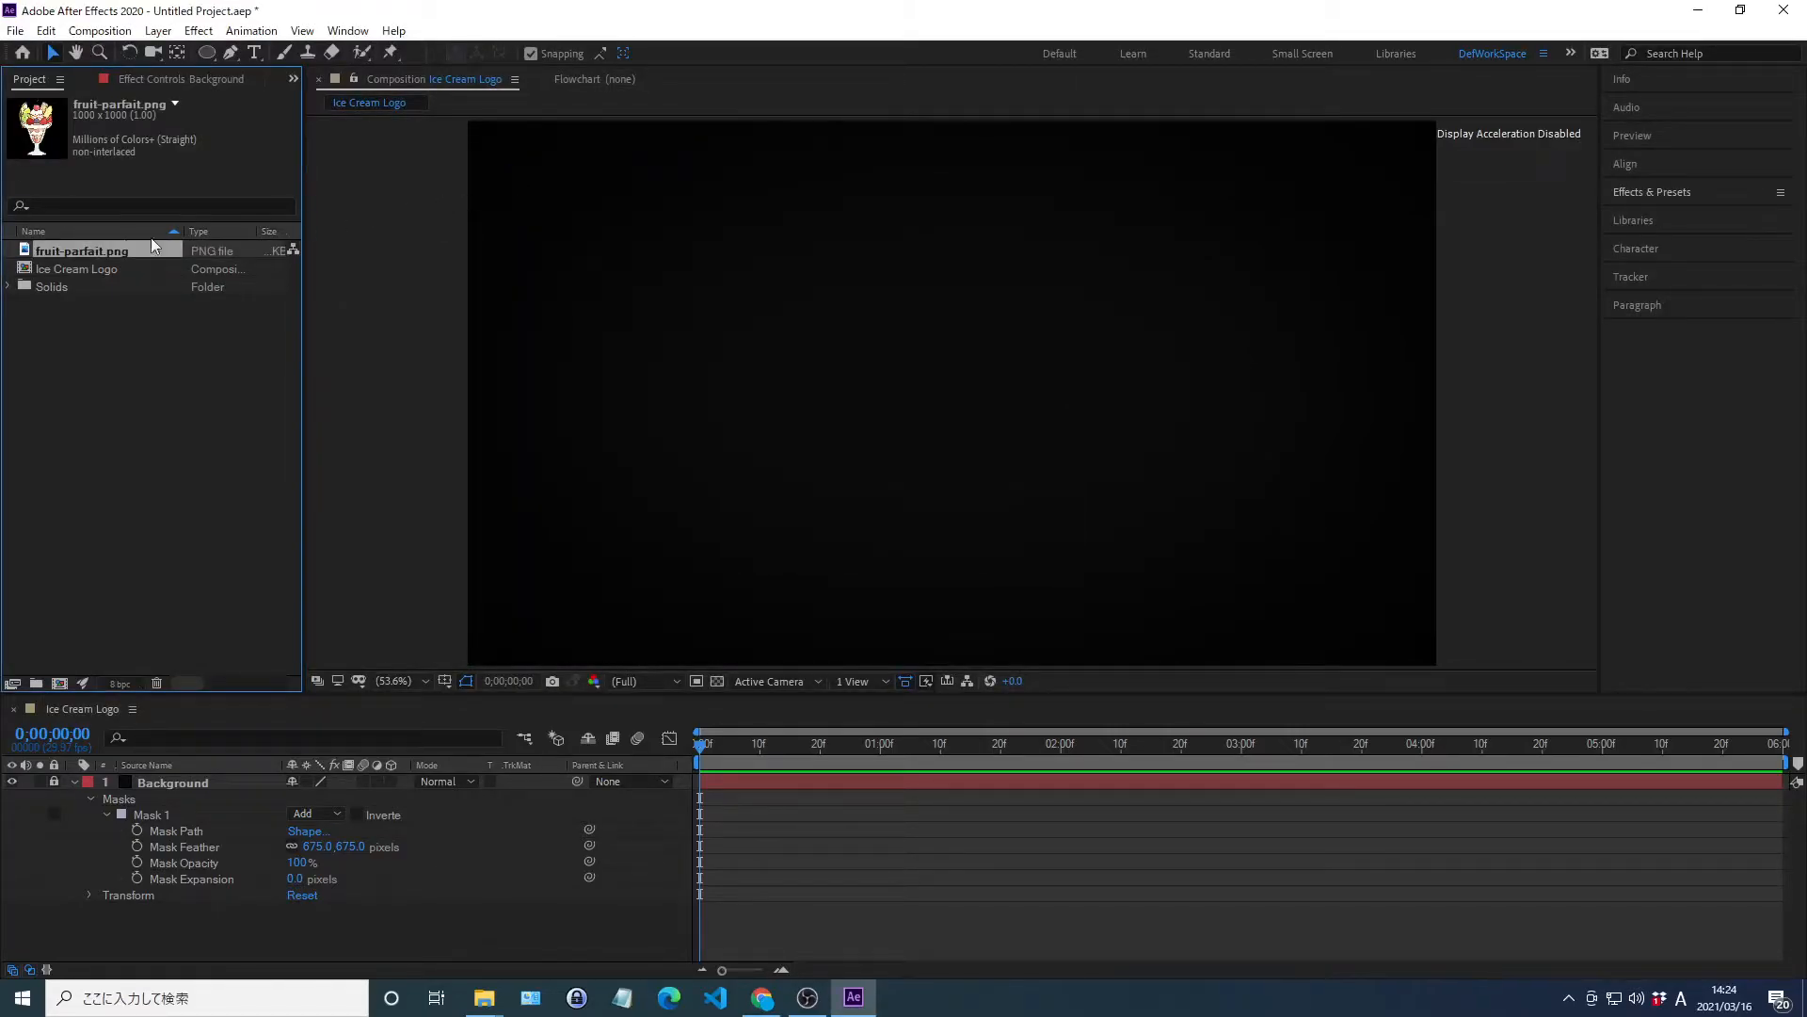
{"action": "left_click_drag", "start_coordinate": [70, 247], "coordinate": [139, 907]}
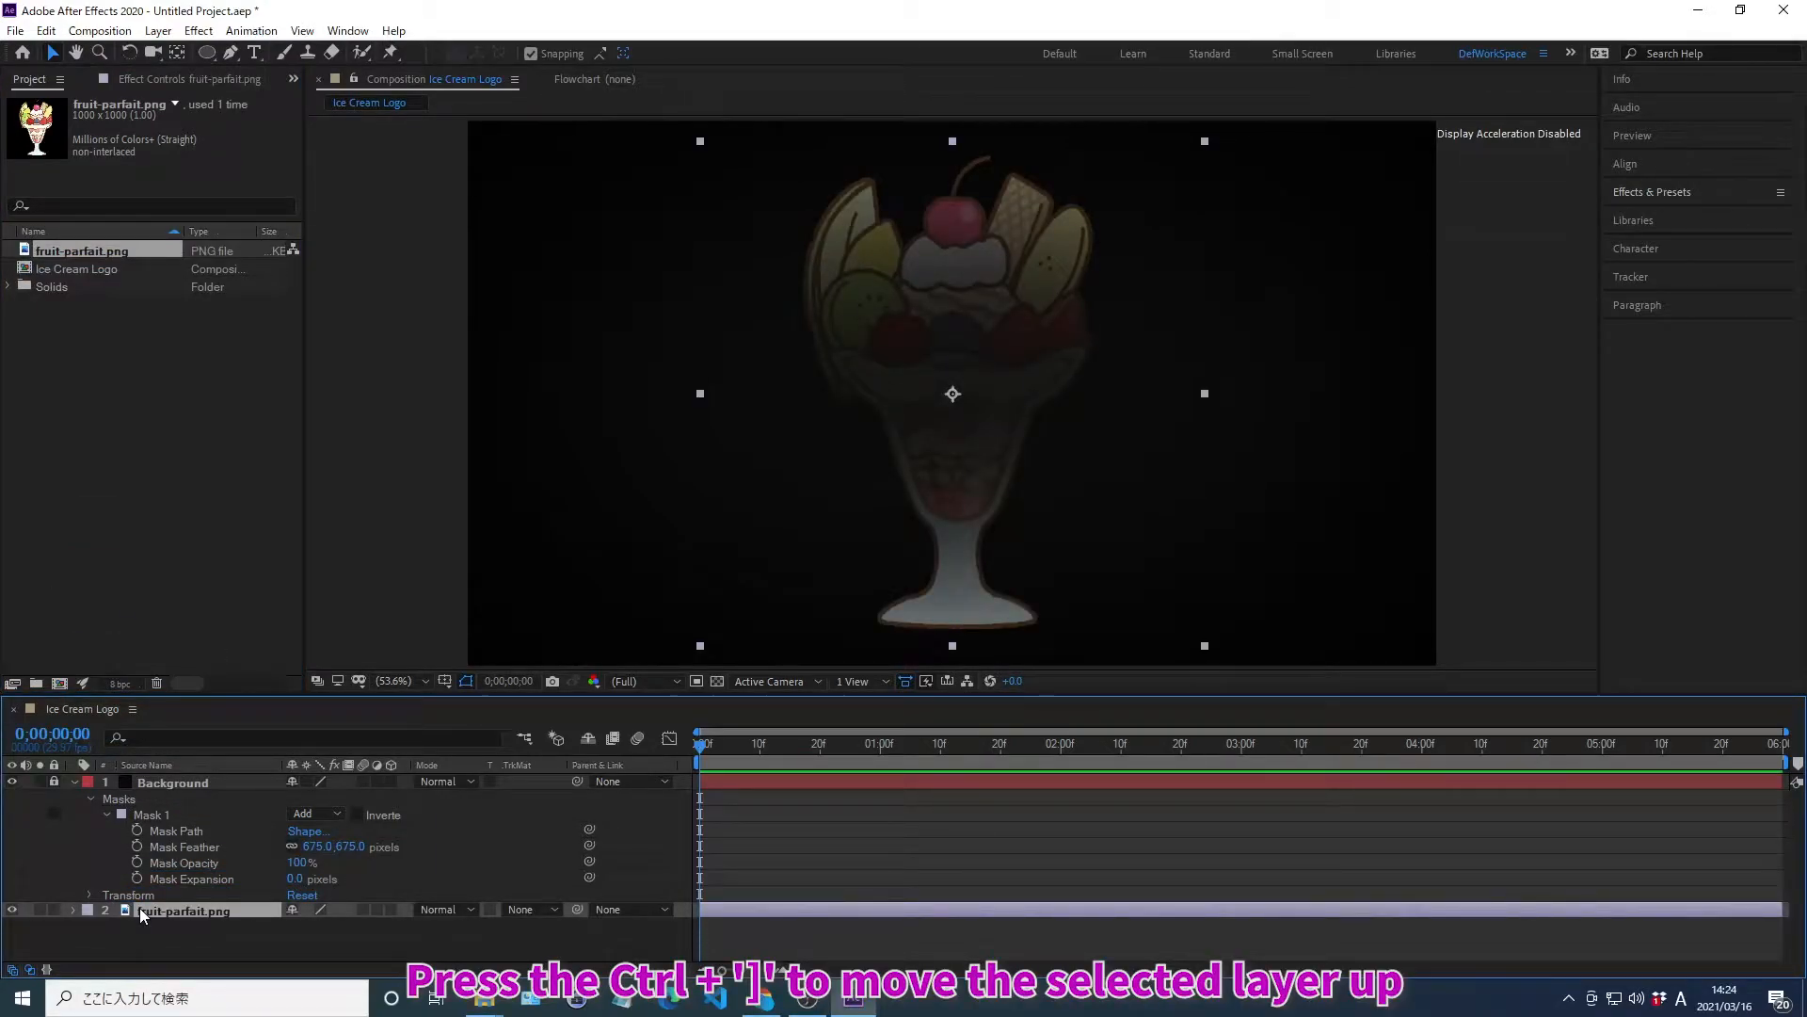
{"action": "key", "text": "ctrl+bracketright"}
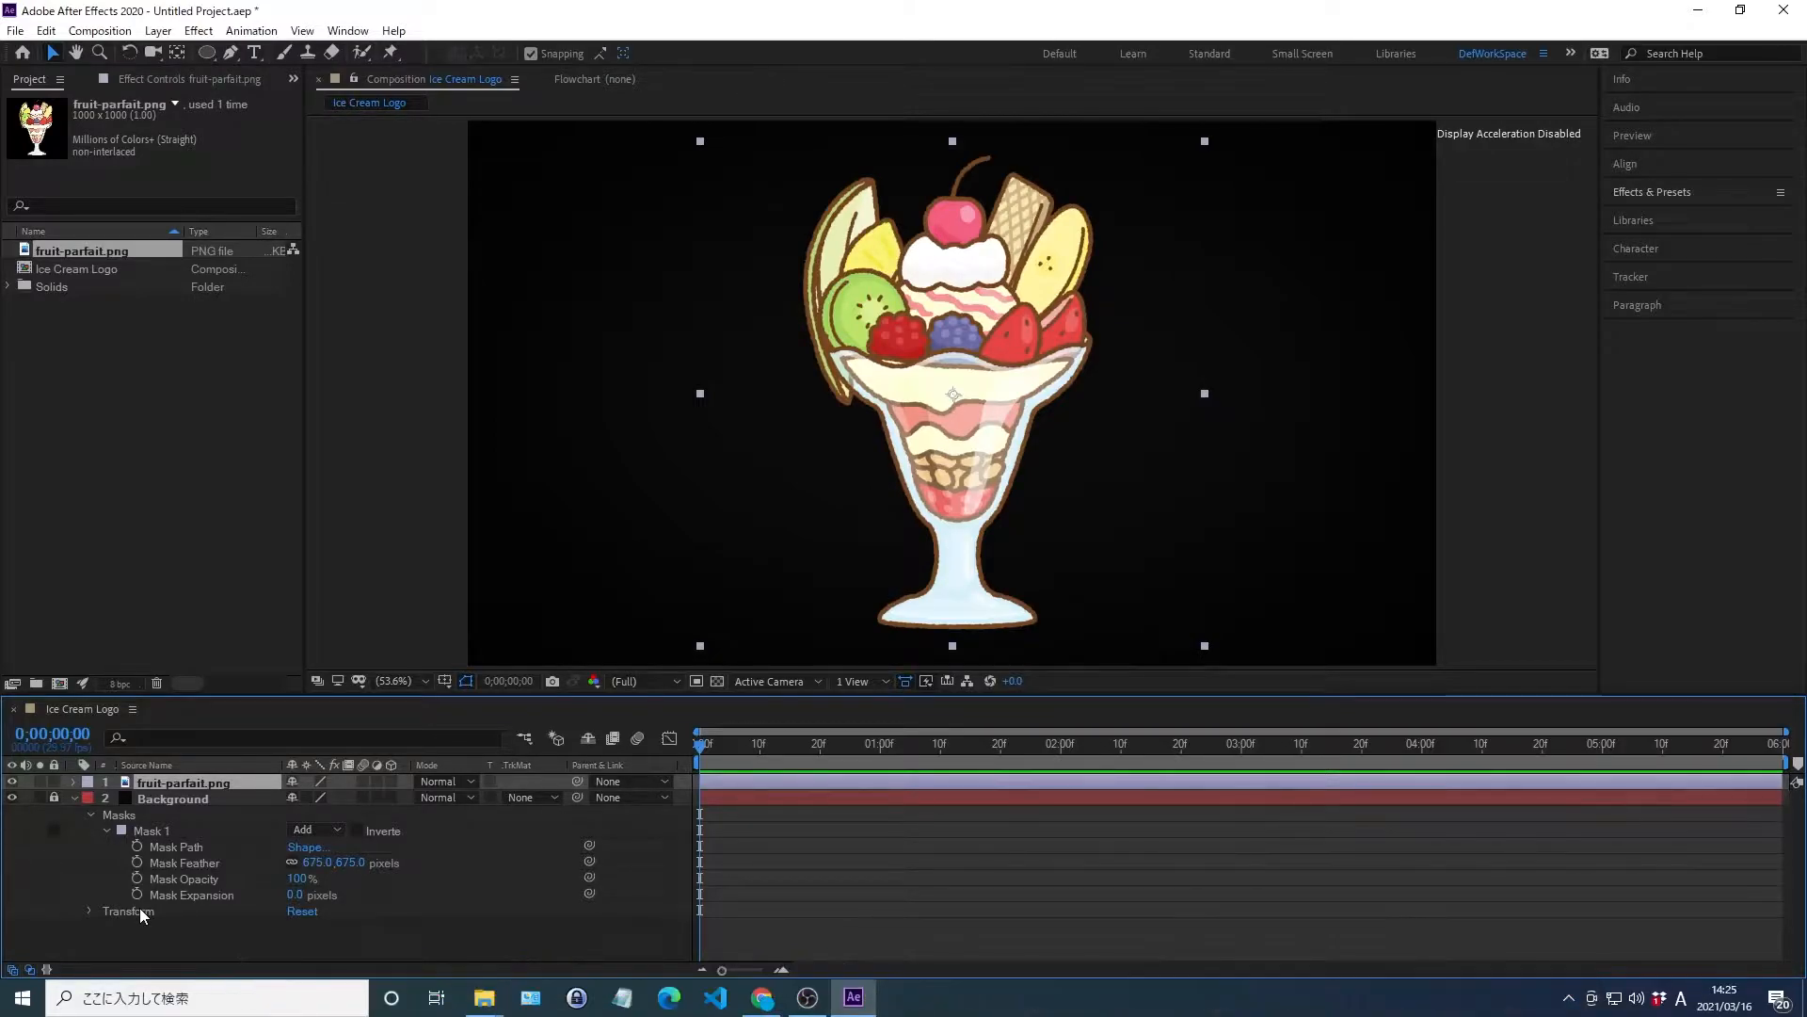
Pre-compose the fruit-parfait.png layer as "Logo Pre-comp", moving all attributes into the new composition
{"action": "key", "text": "ctrl+shift+c"}
{"action": "type", "text": "Logo Pre-comp"}
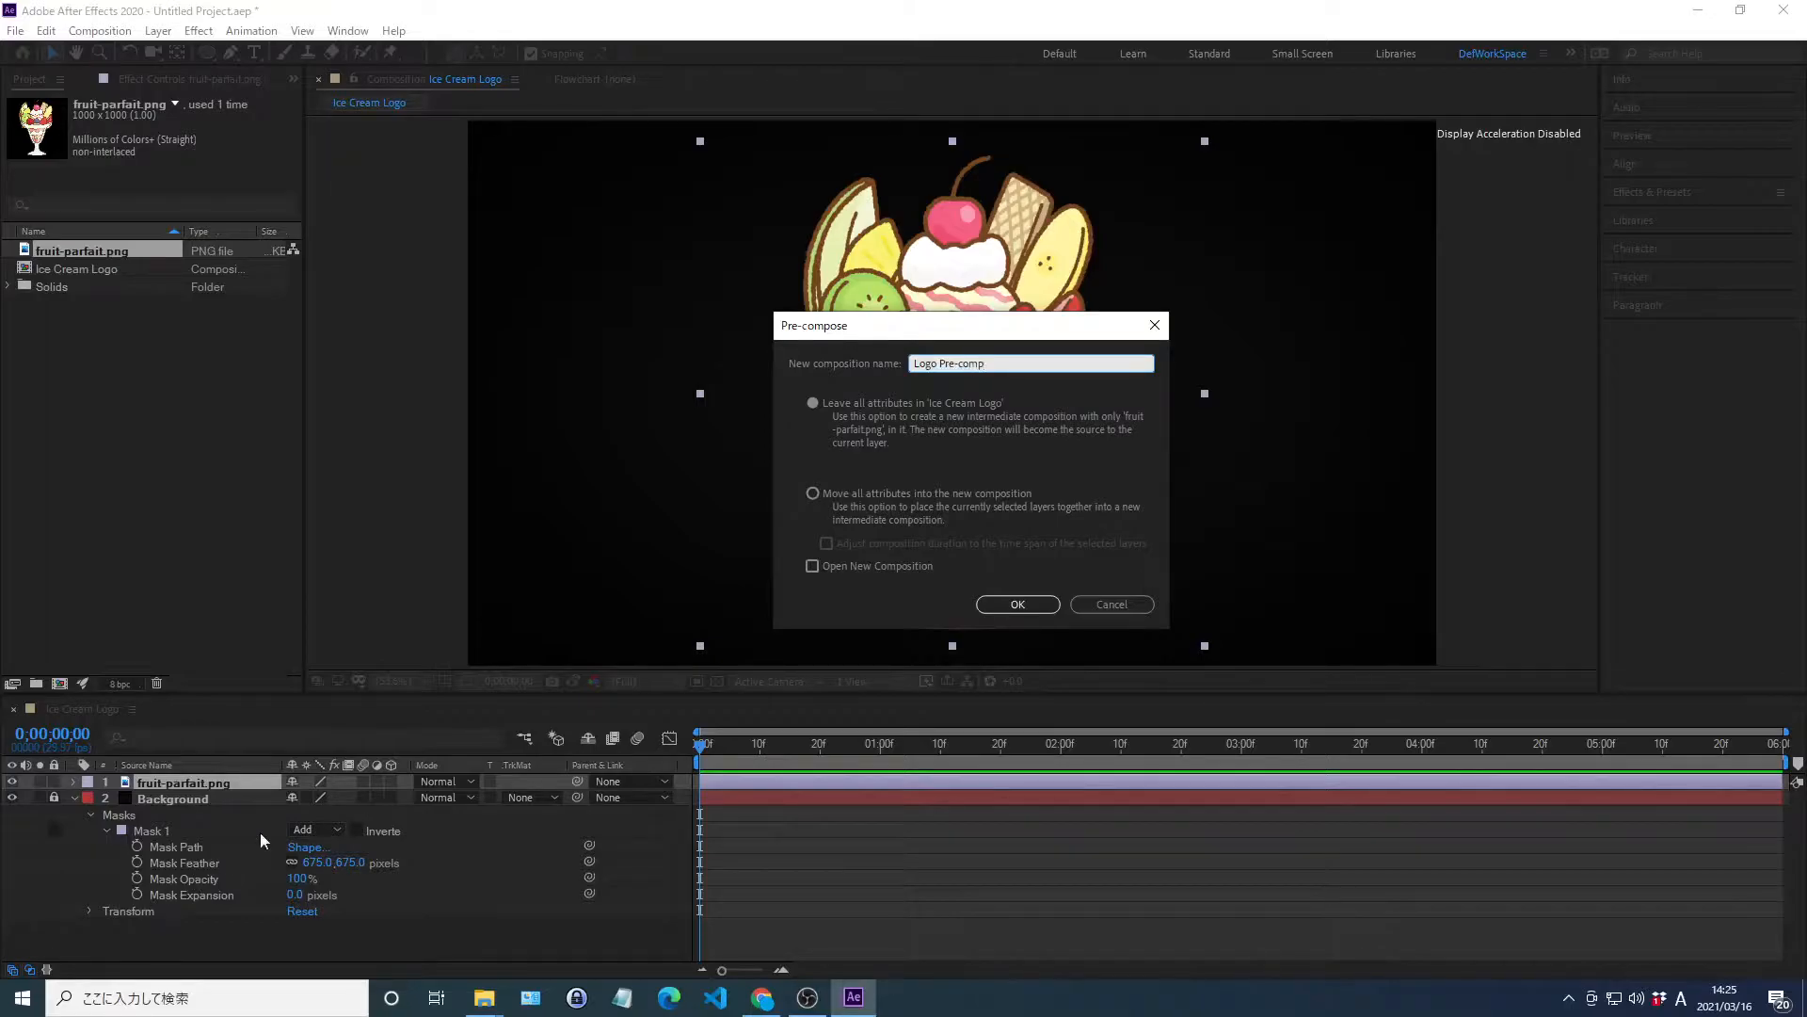
{"action": "left_click", "coordinate": [811, 493]}
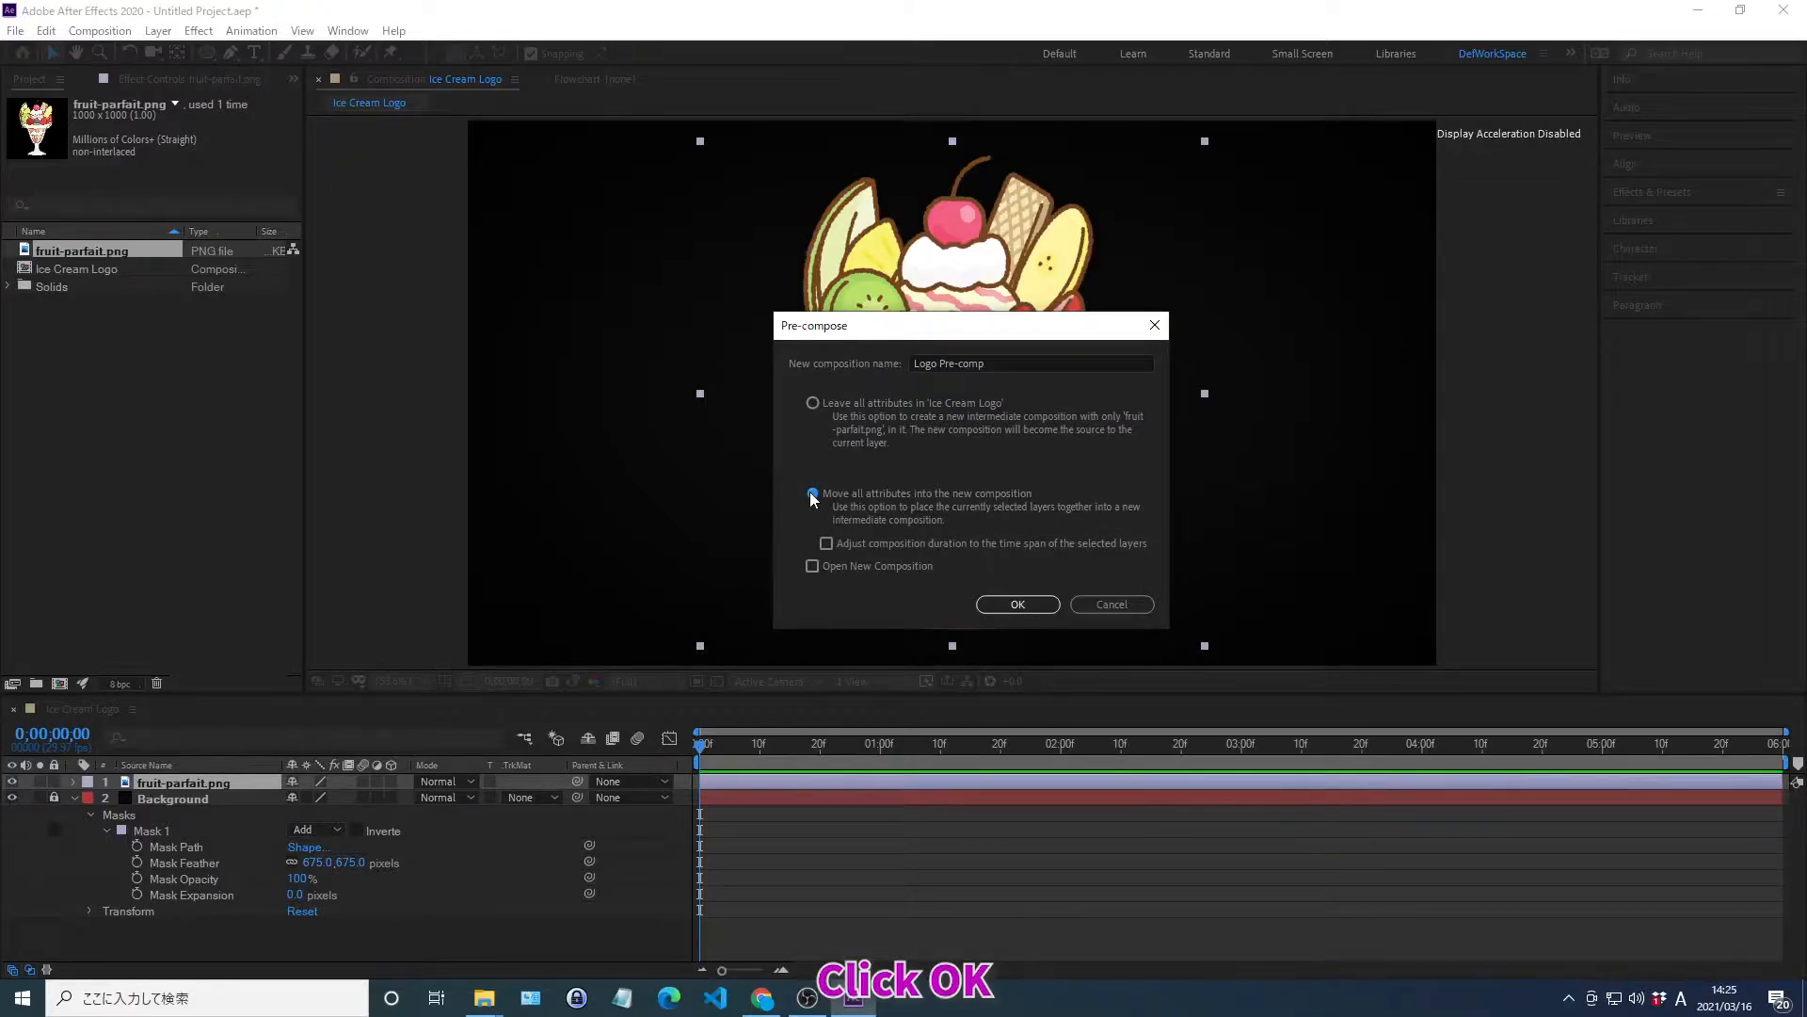
{"action": "left_click", "coordinate": [1019, 604]}
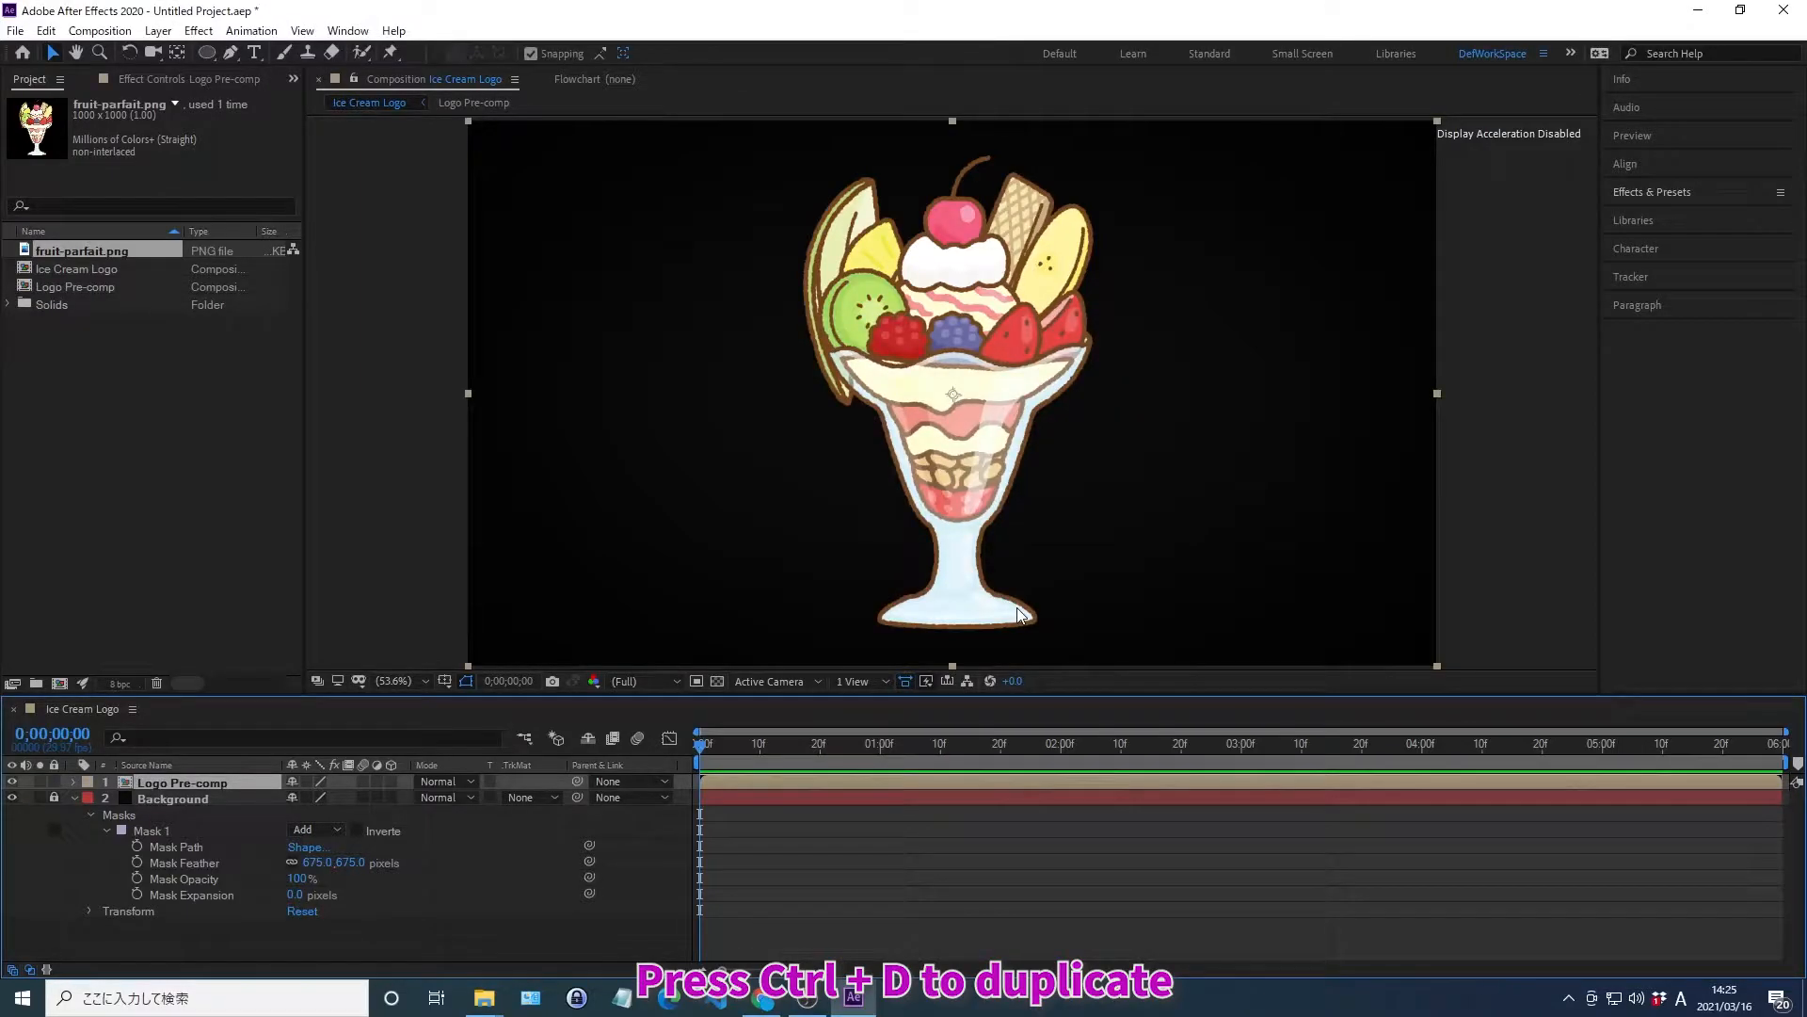
Duplicate the Logo Pre-comp layer and hide the lower copy
{"action": "key", "text": "ctrl+d"}
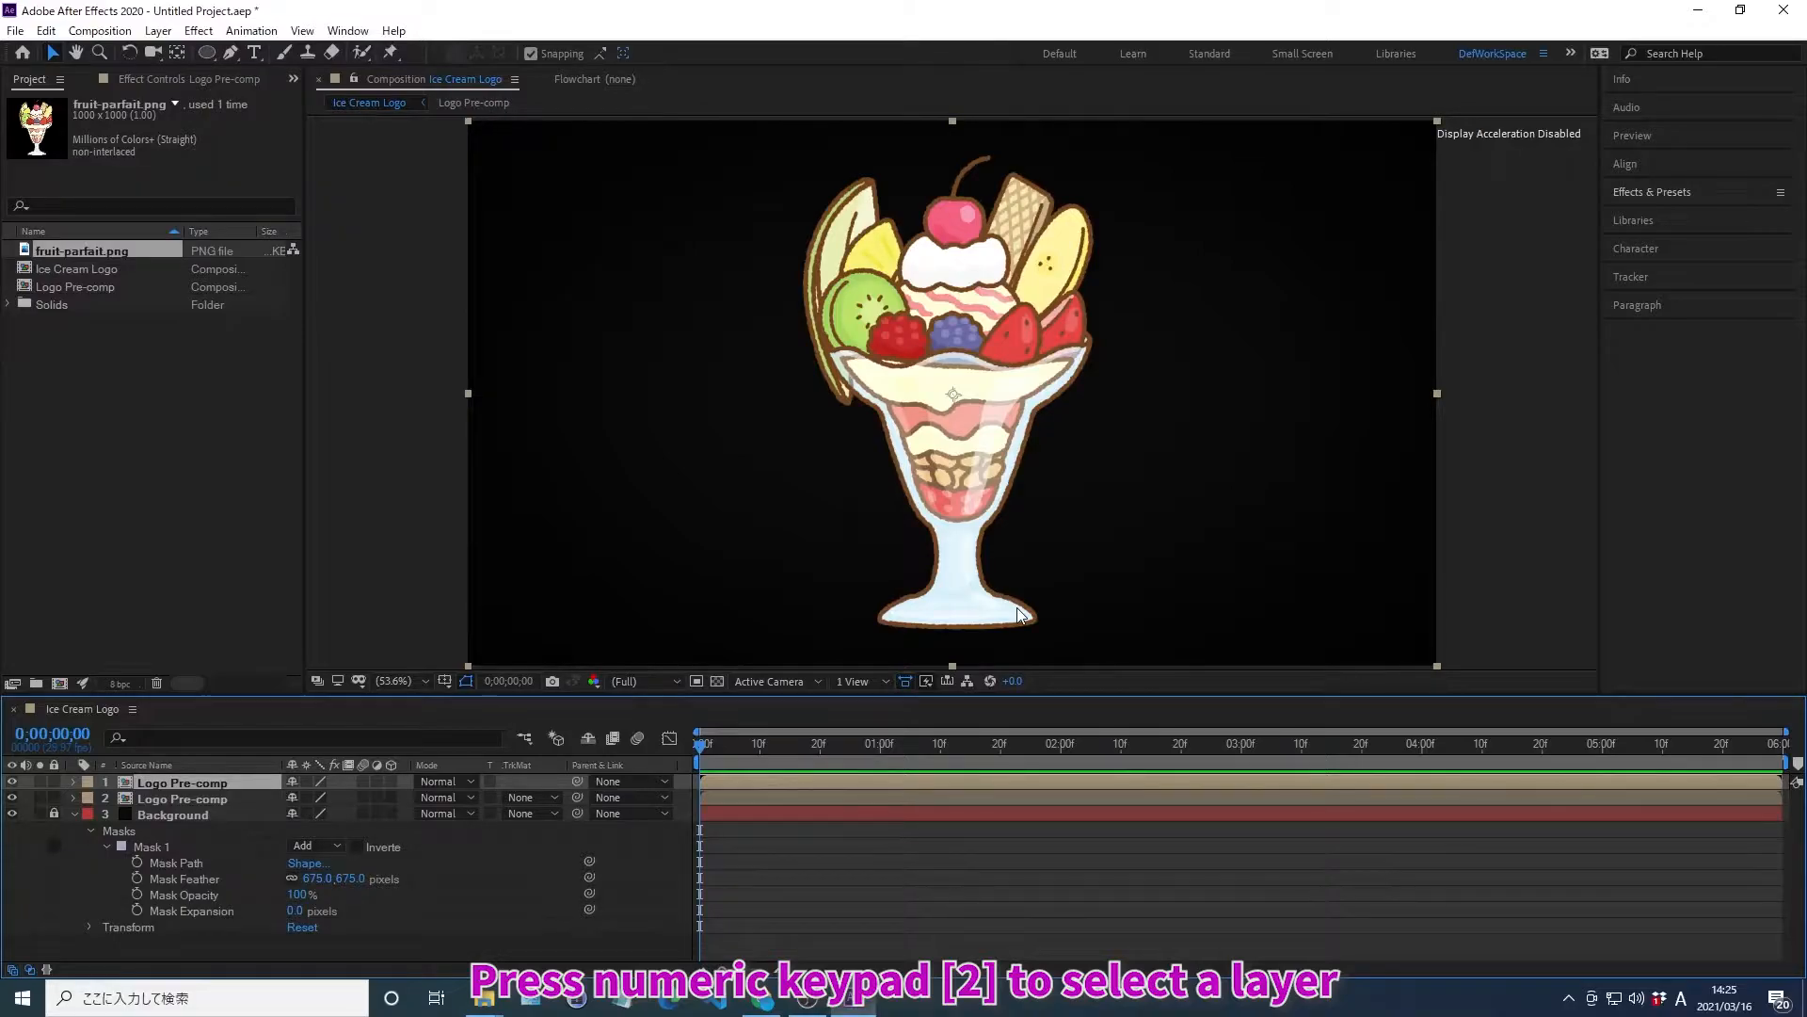
{"action": "key", "text": "KP_2"}
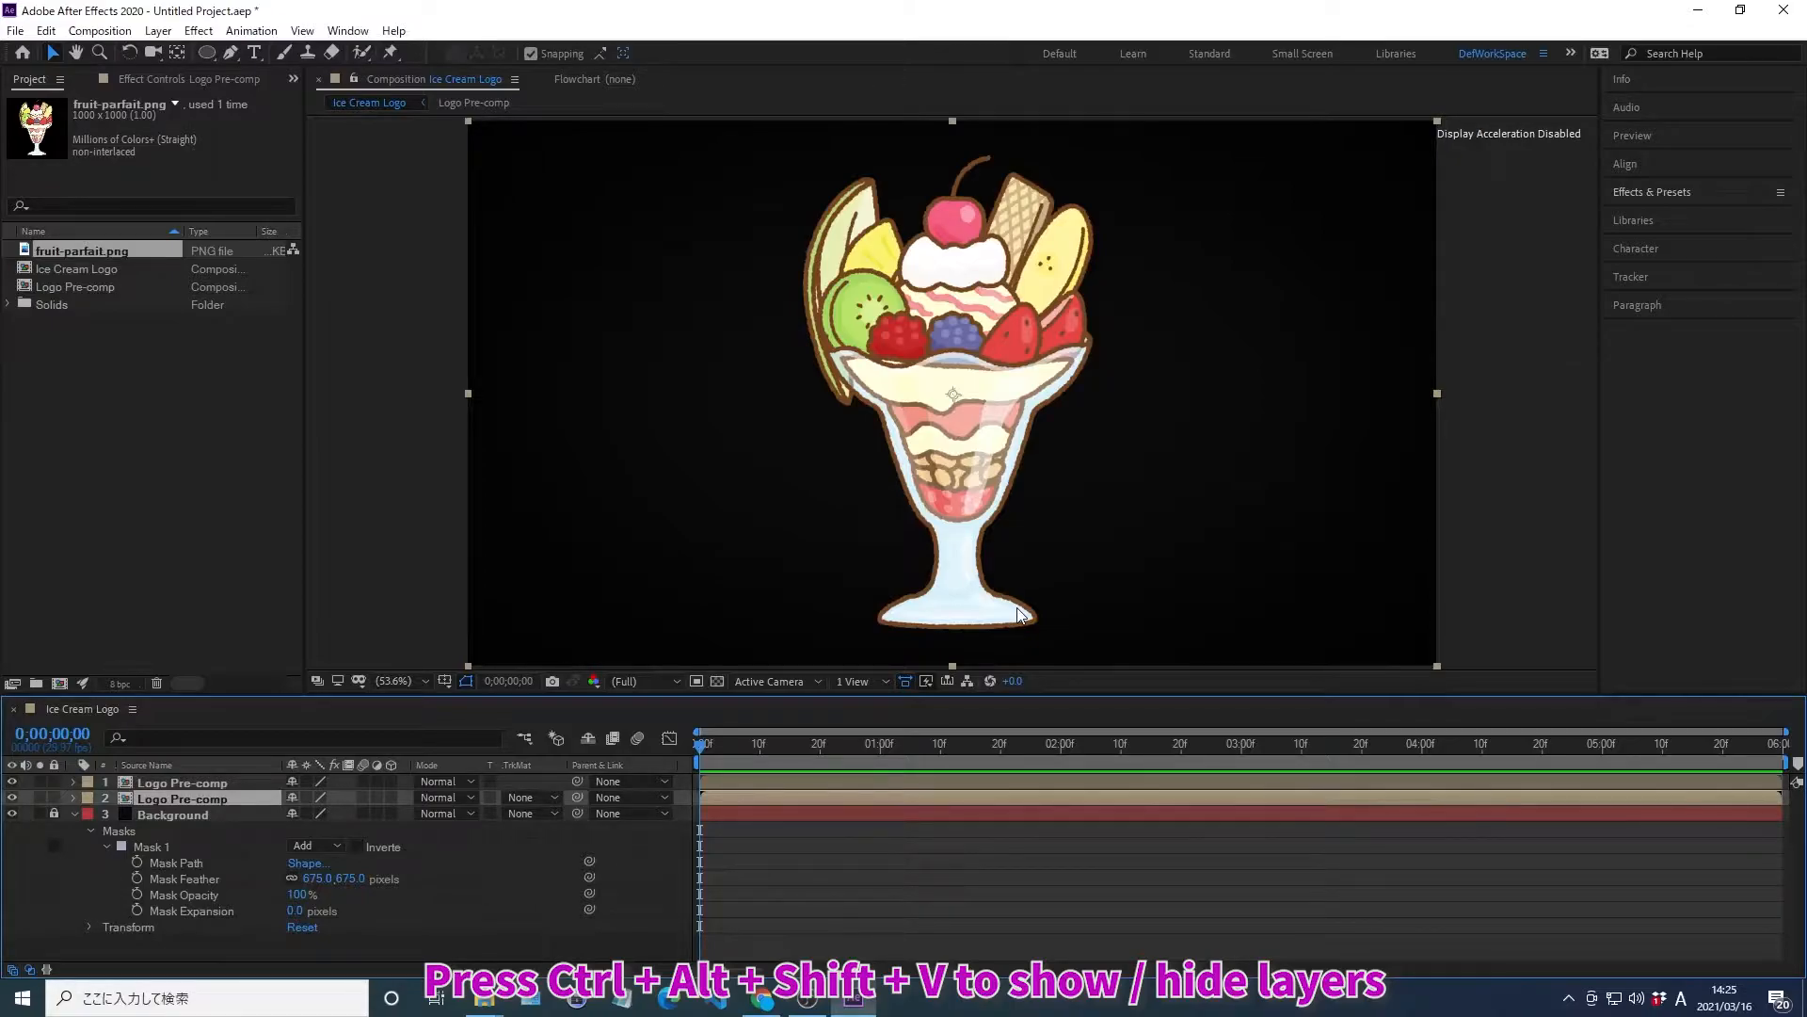
{"action": "key", "text": "ctrl+alt+shift+v"}
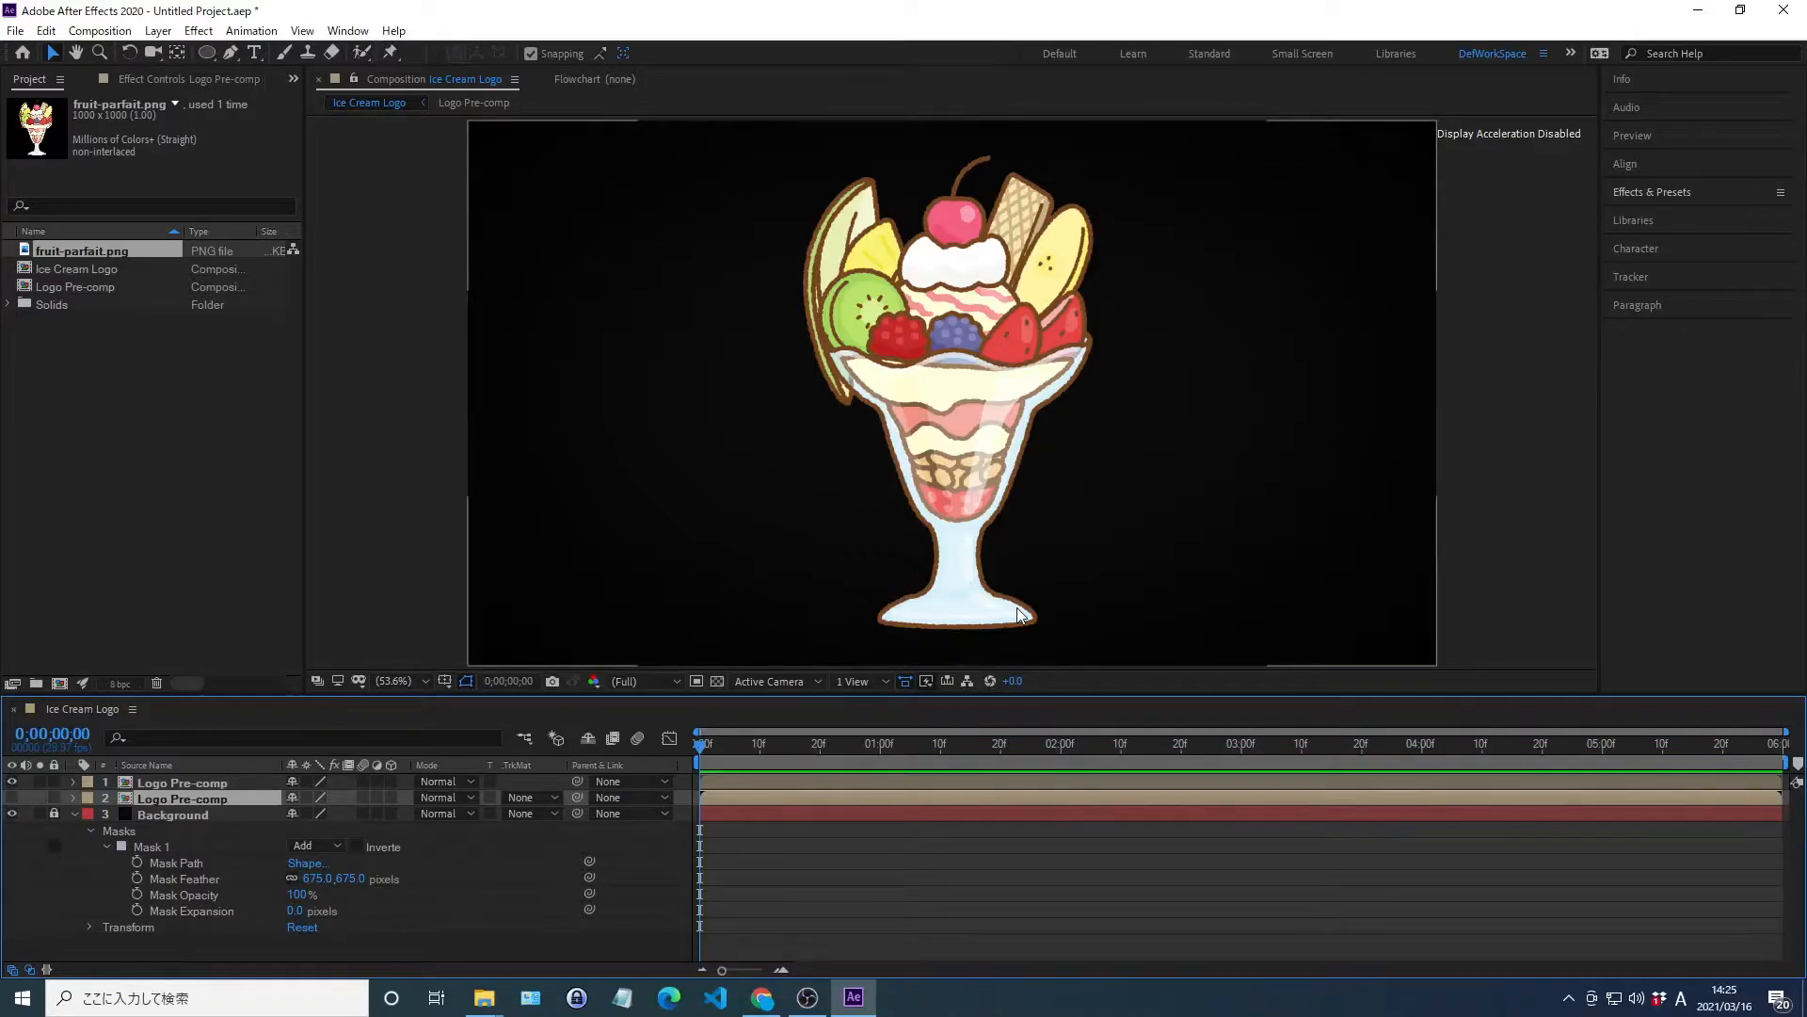
Find the CC Ball Action effect and apply it to the upper Logo Pre-comp layer
{"action": "key", "text": "KP_1"}
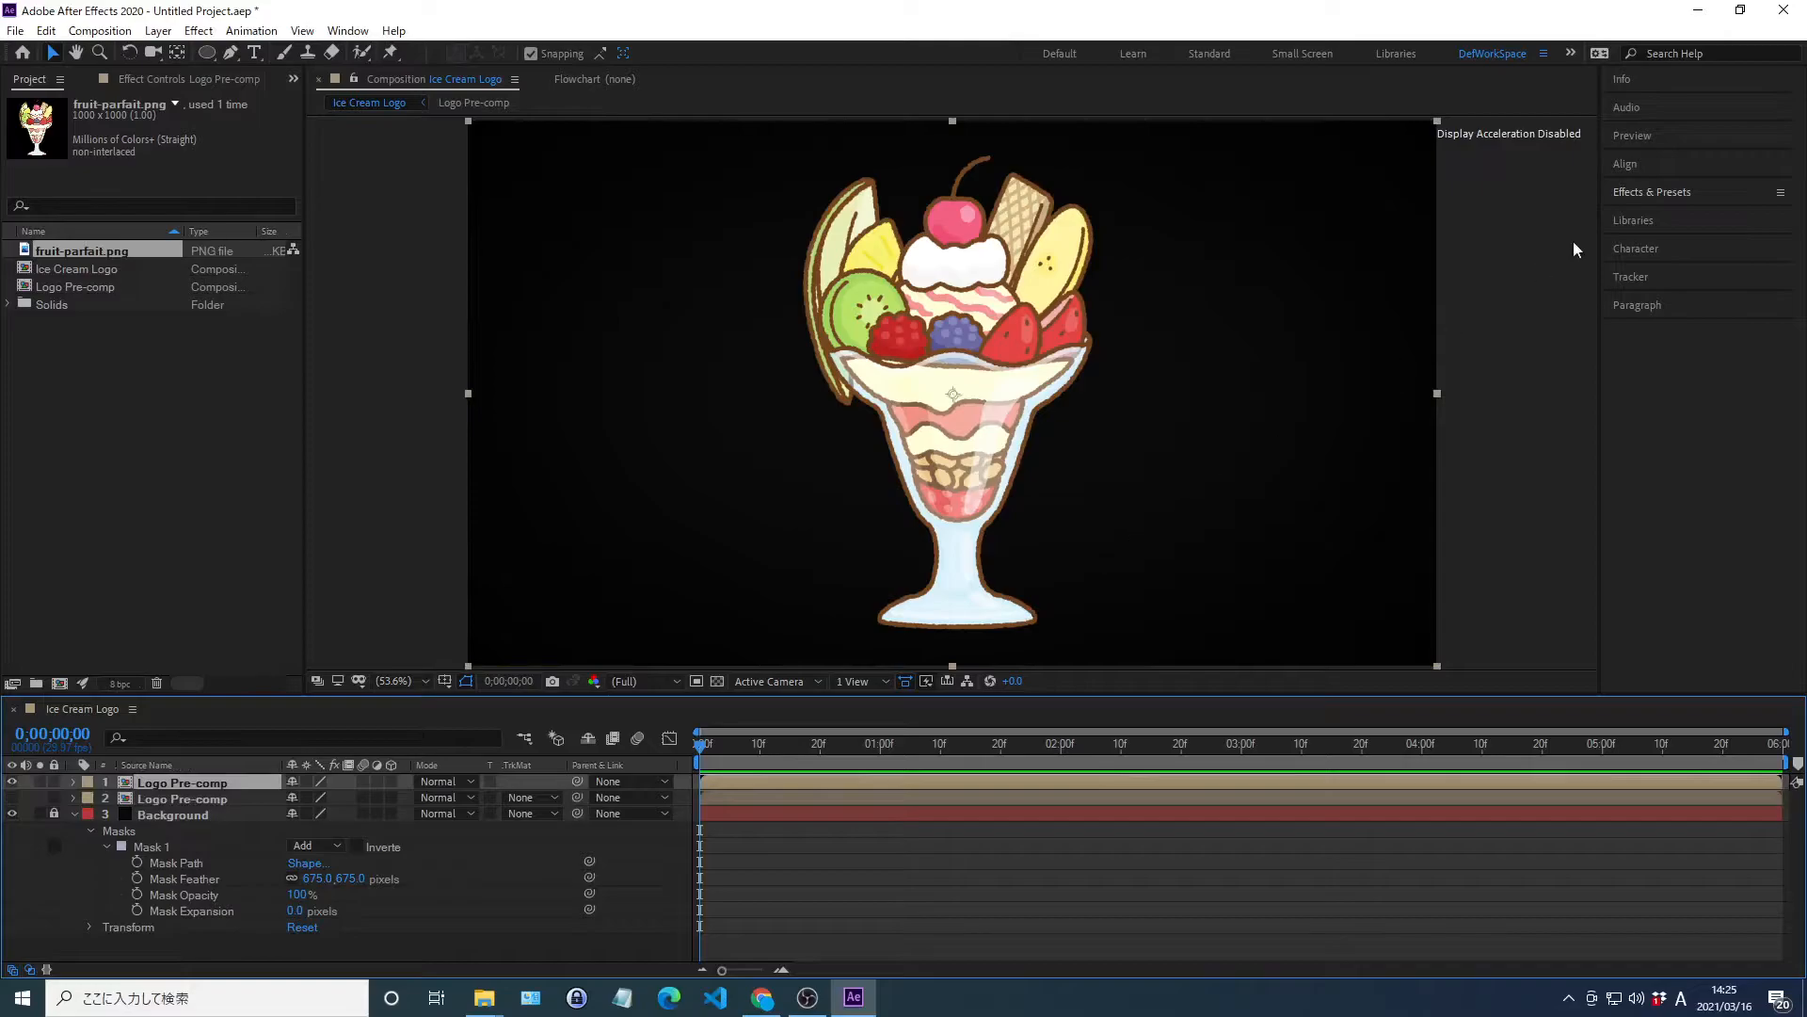
{"action": "left_click", "coordinate": [1655, 193]}
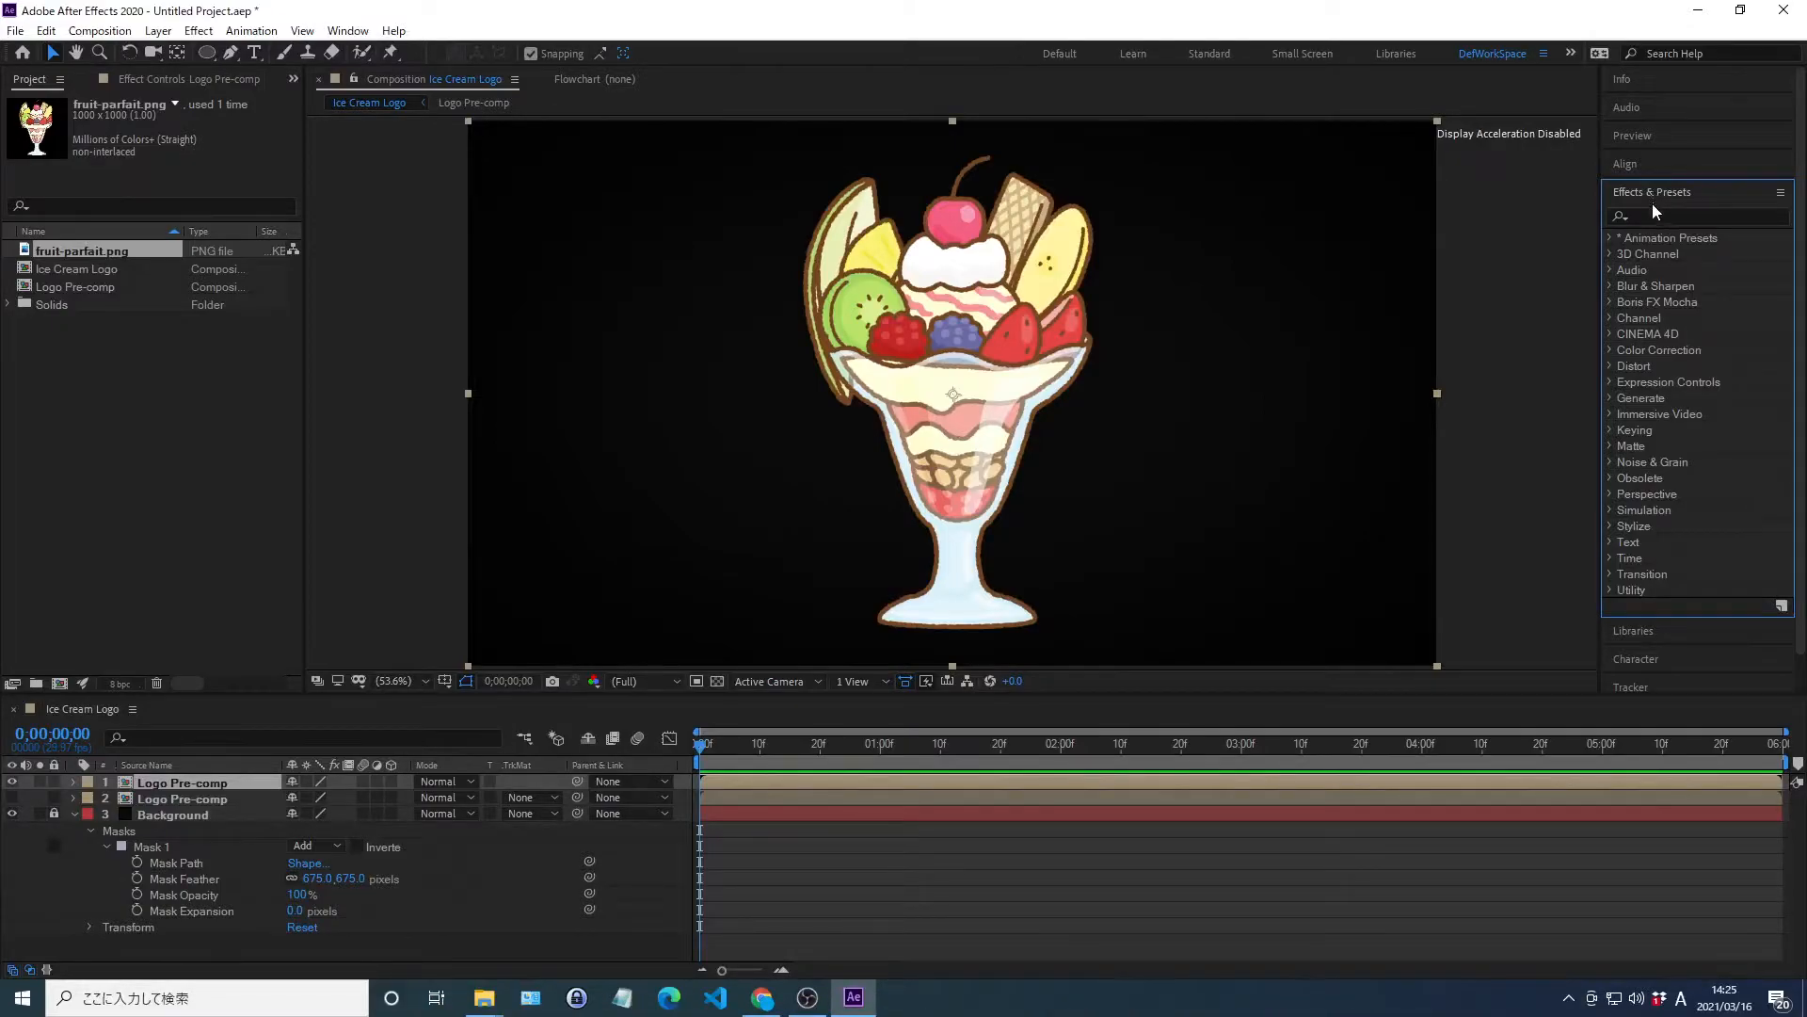
{"action": "left_click", "coordinate": [1651, 215]}
{"action": "type", "text": "cc Ball"}
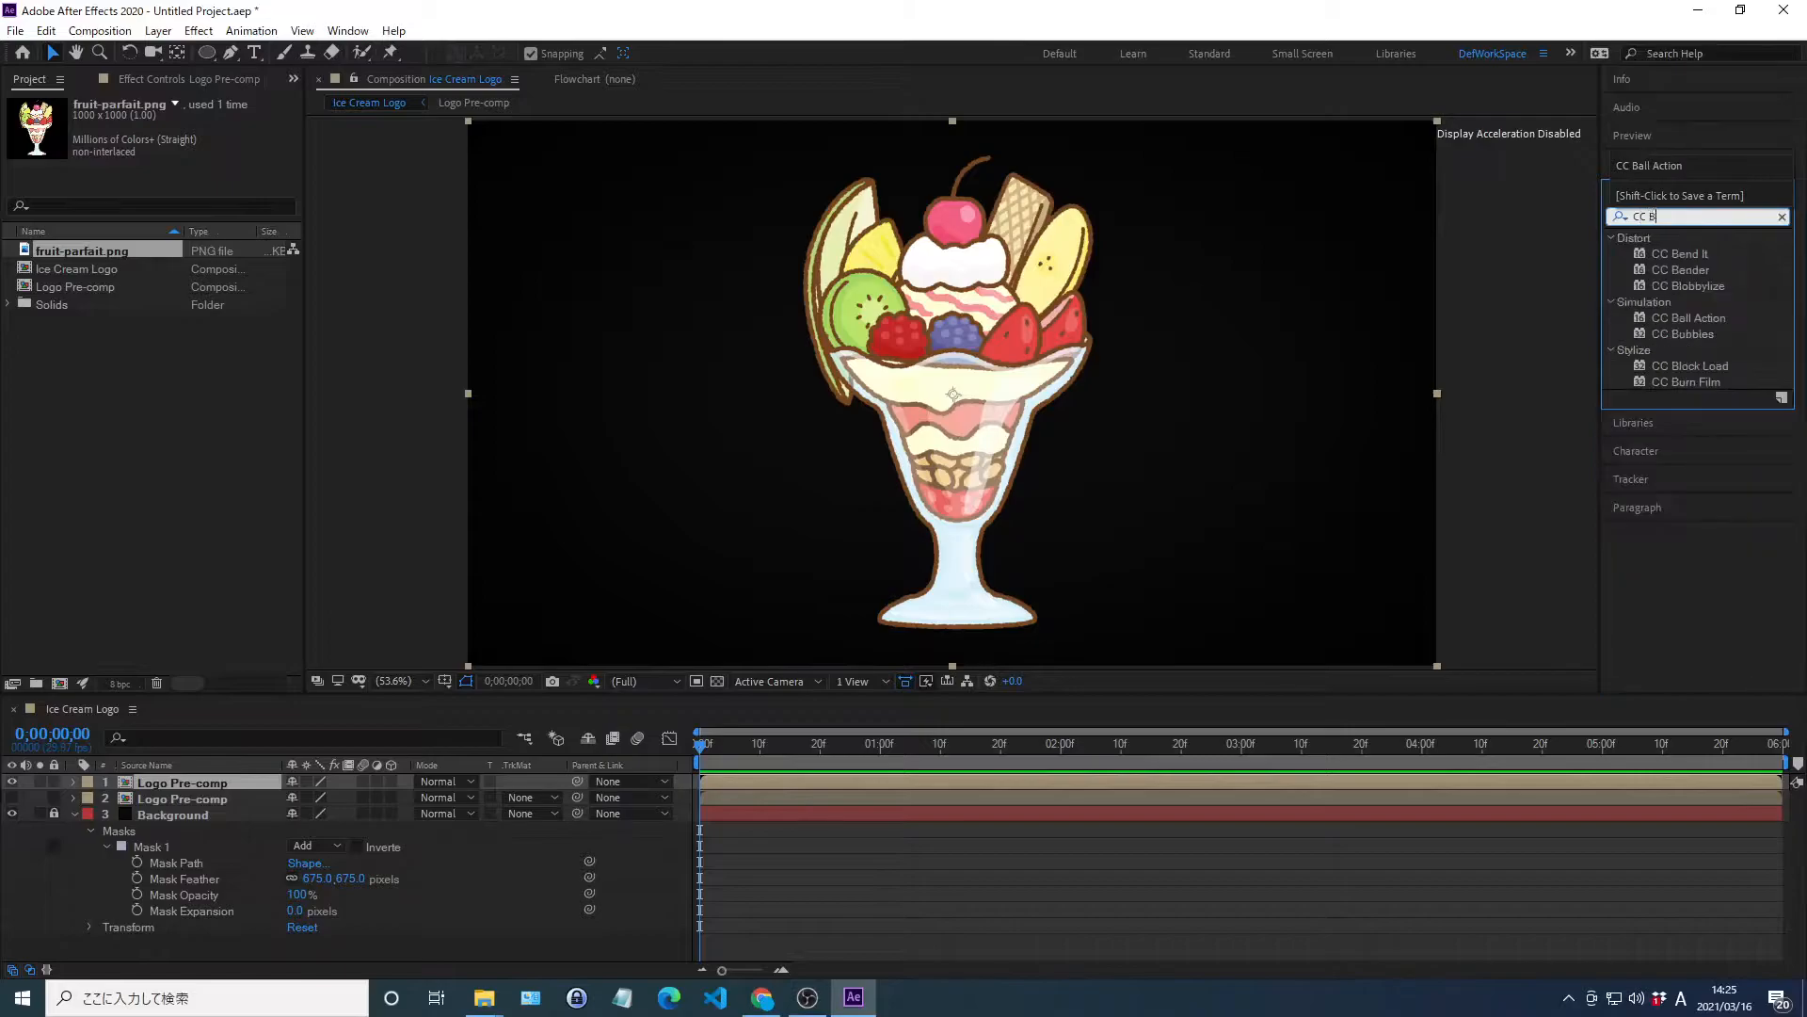
{"action": "type", "text": " Action"}
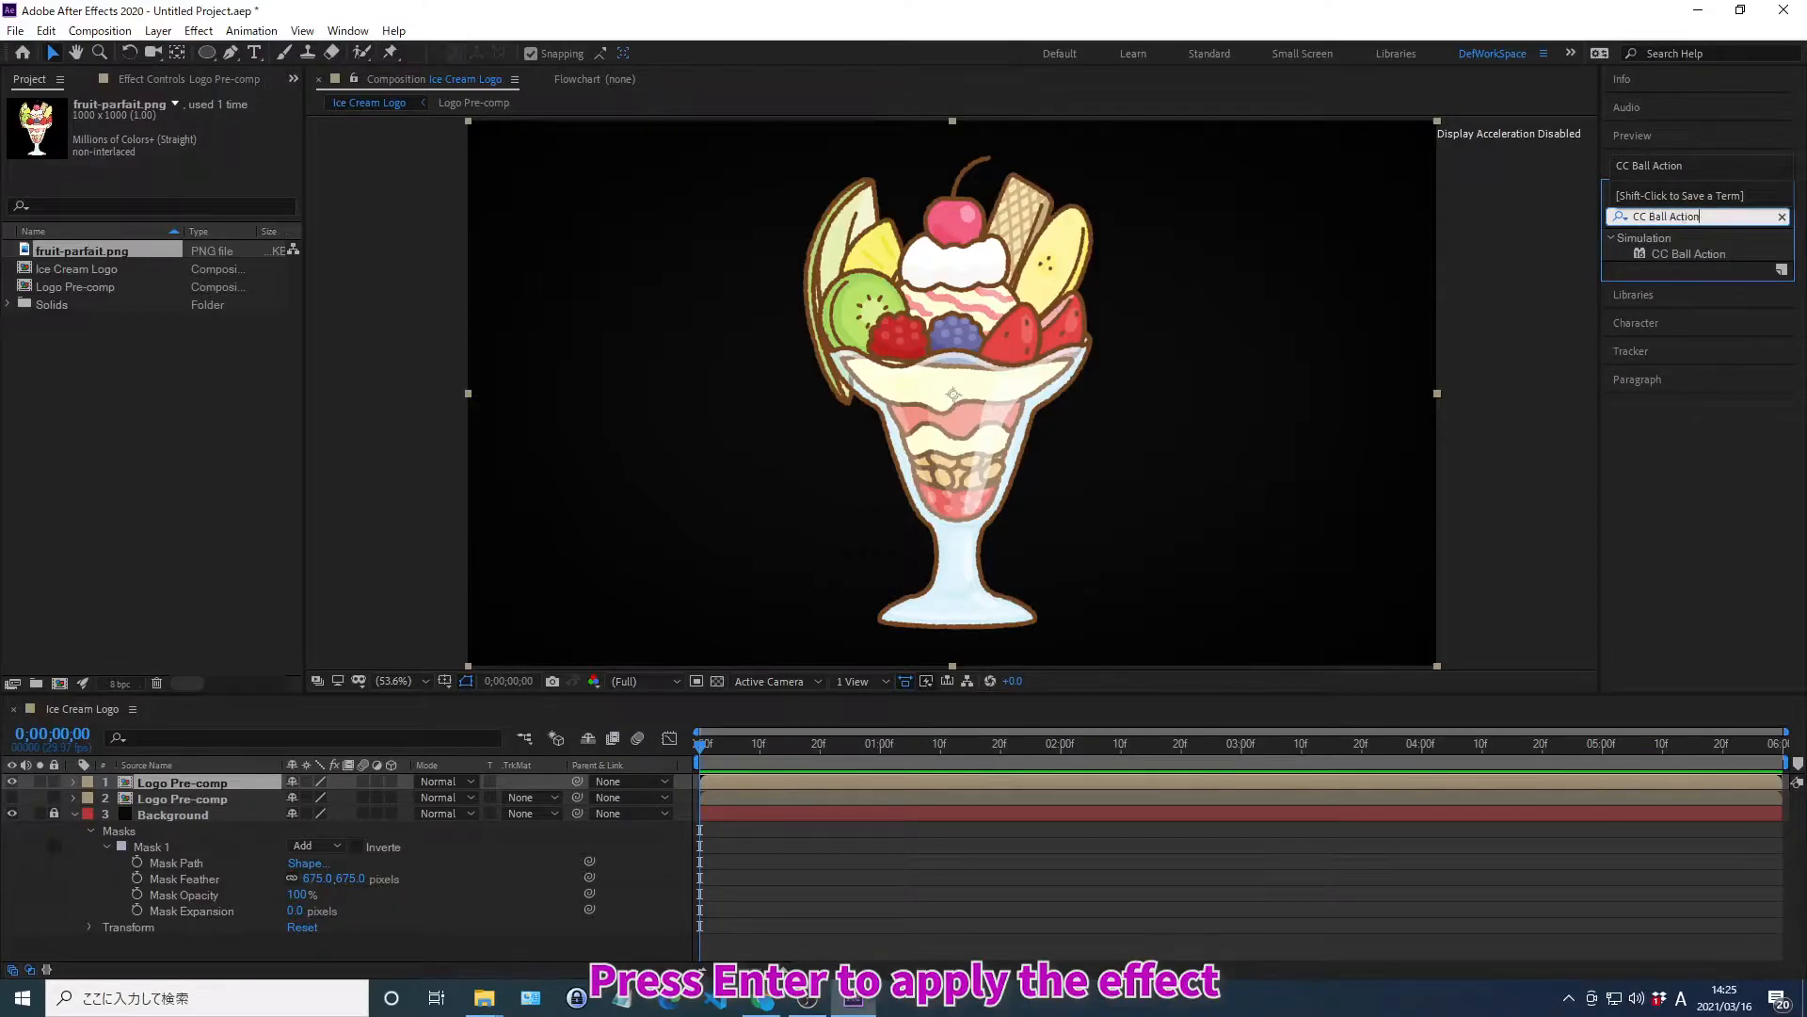
{"action": "key", "text": "Return"}
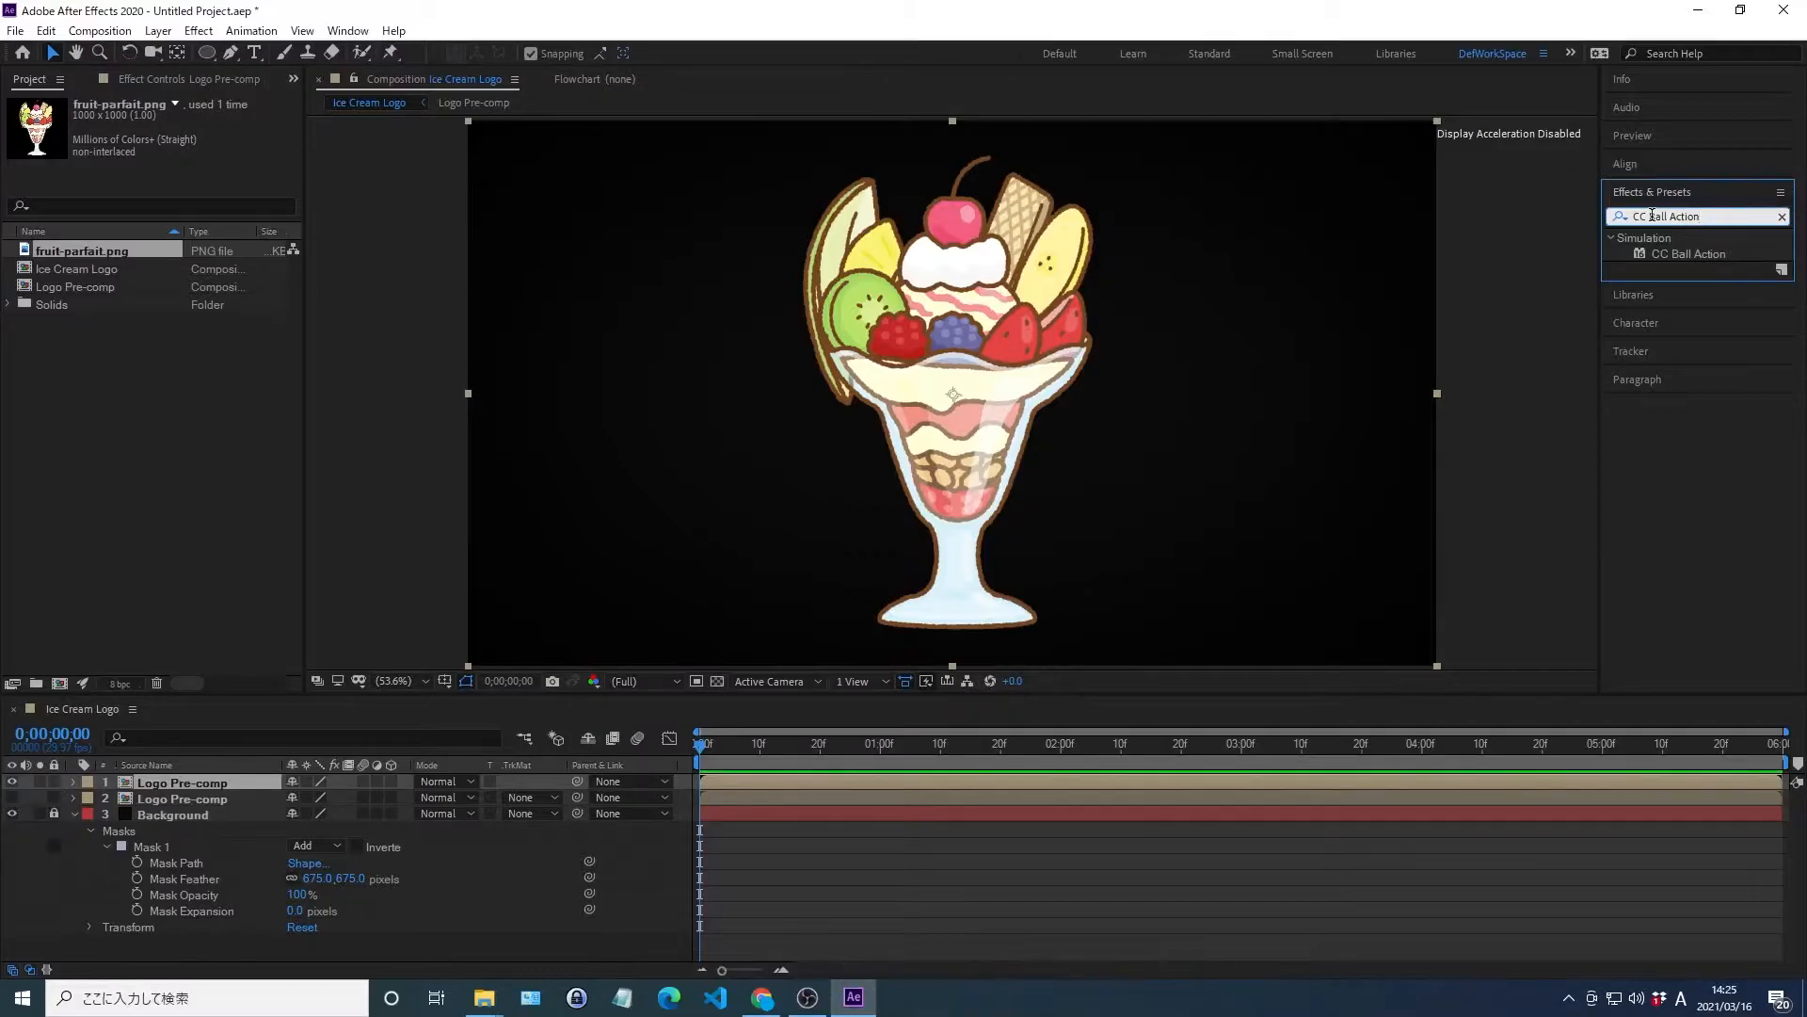
{"action": "key", "text": "Return"}
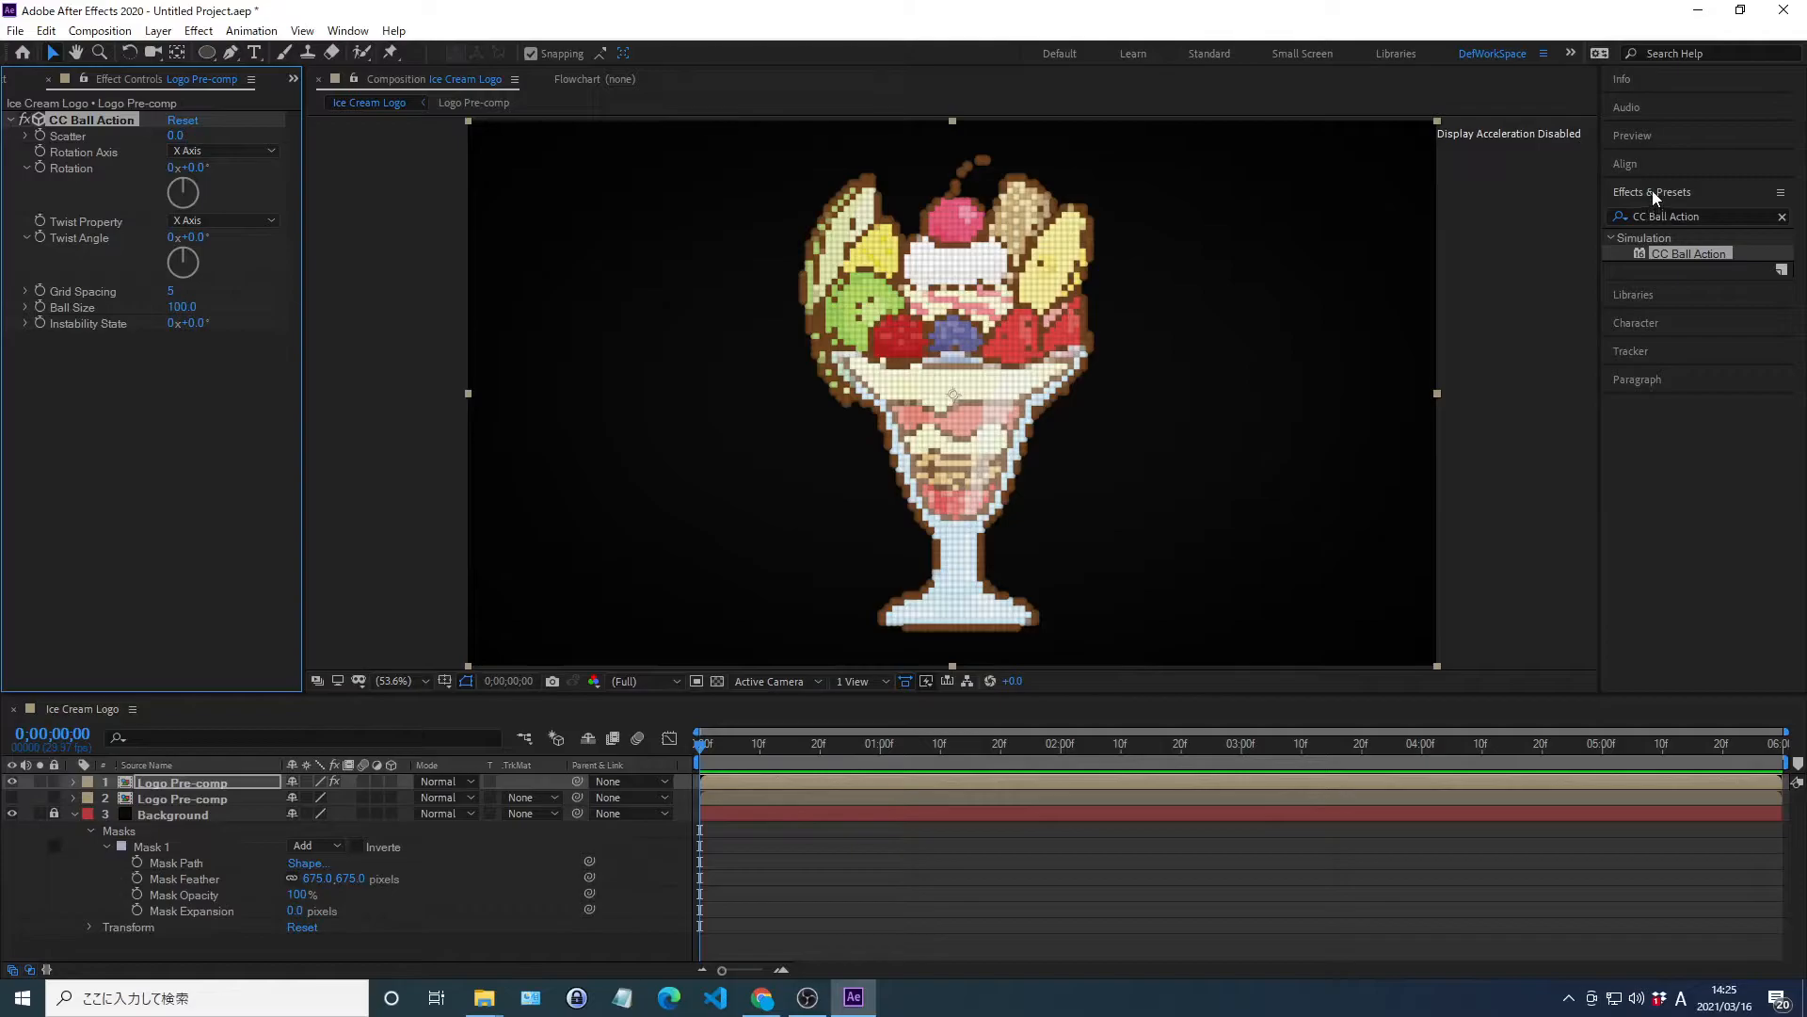
{"action": "left_click", "coordinate": [1655, 194]}
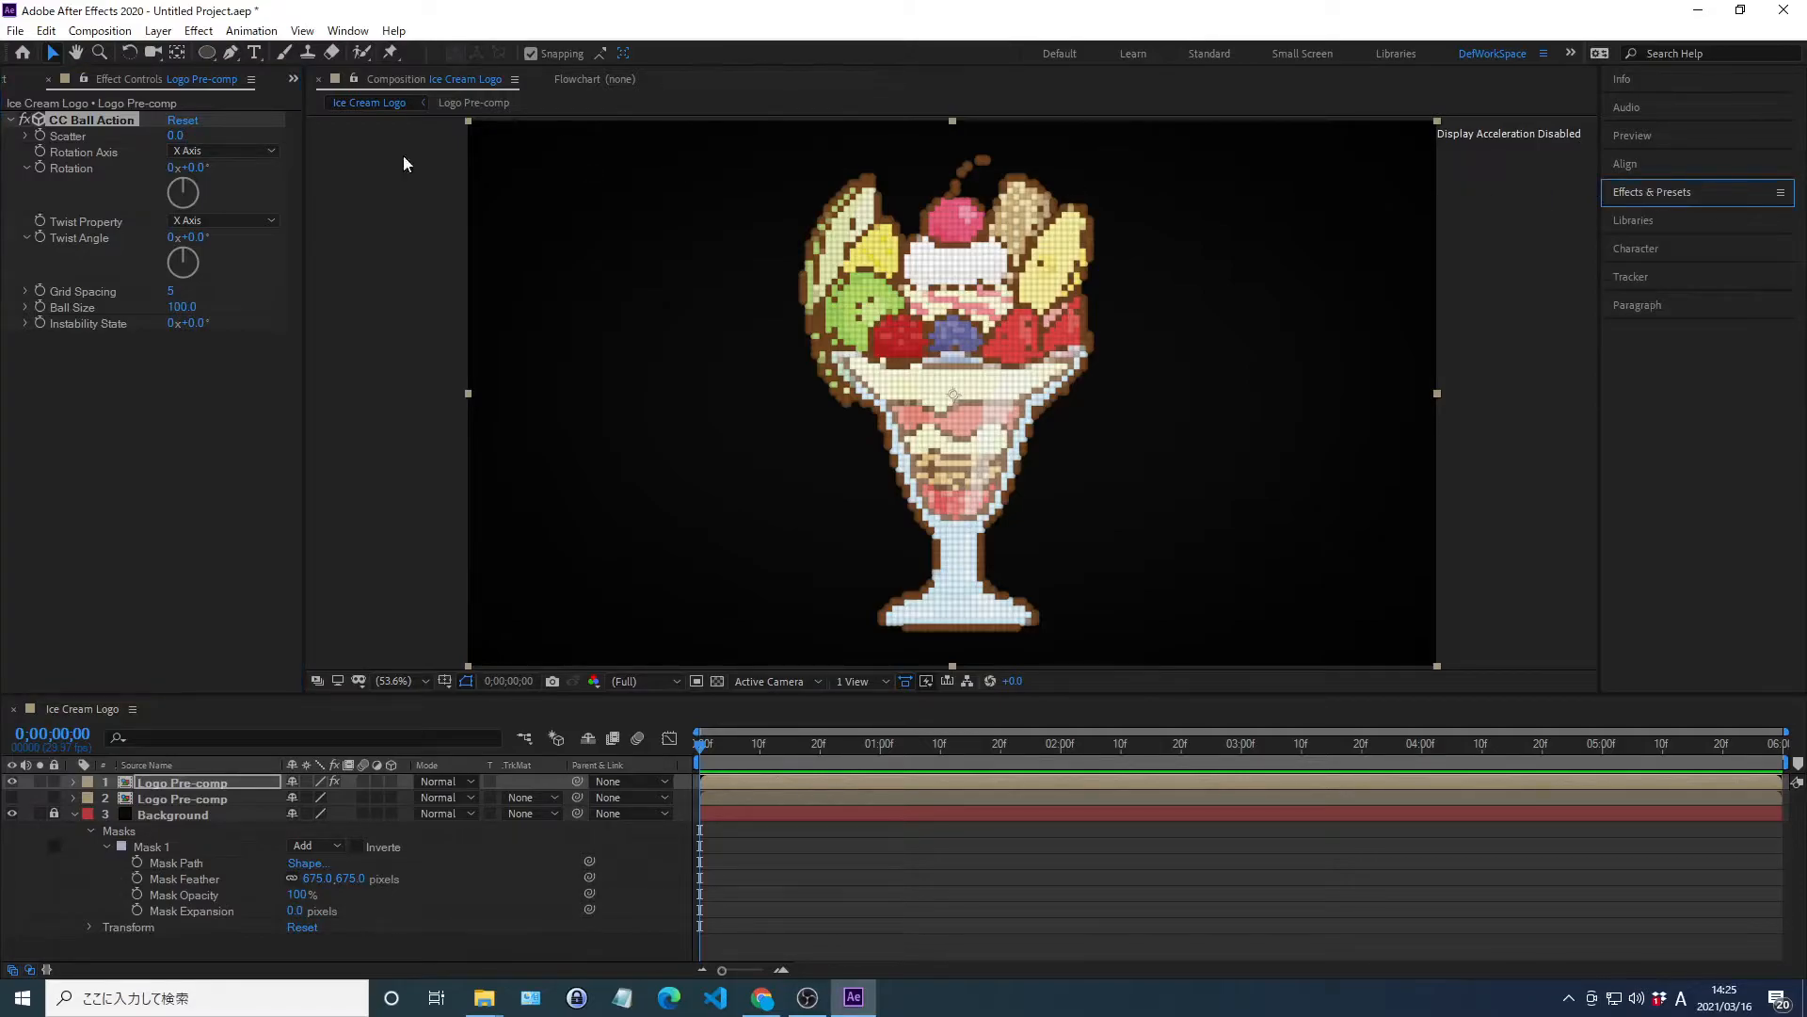
Set CC Ball Action's Rotation Axis to Z Axis and keyframe Scatter at 500 at the start of the composition
{"action": "left_click", "coordinate": [226, 152]}
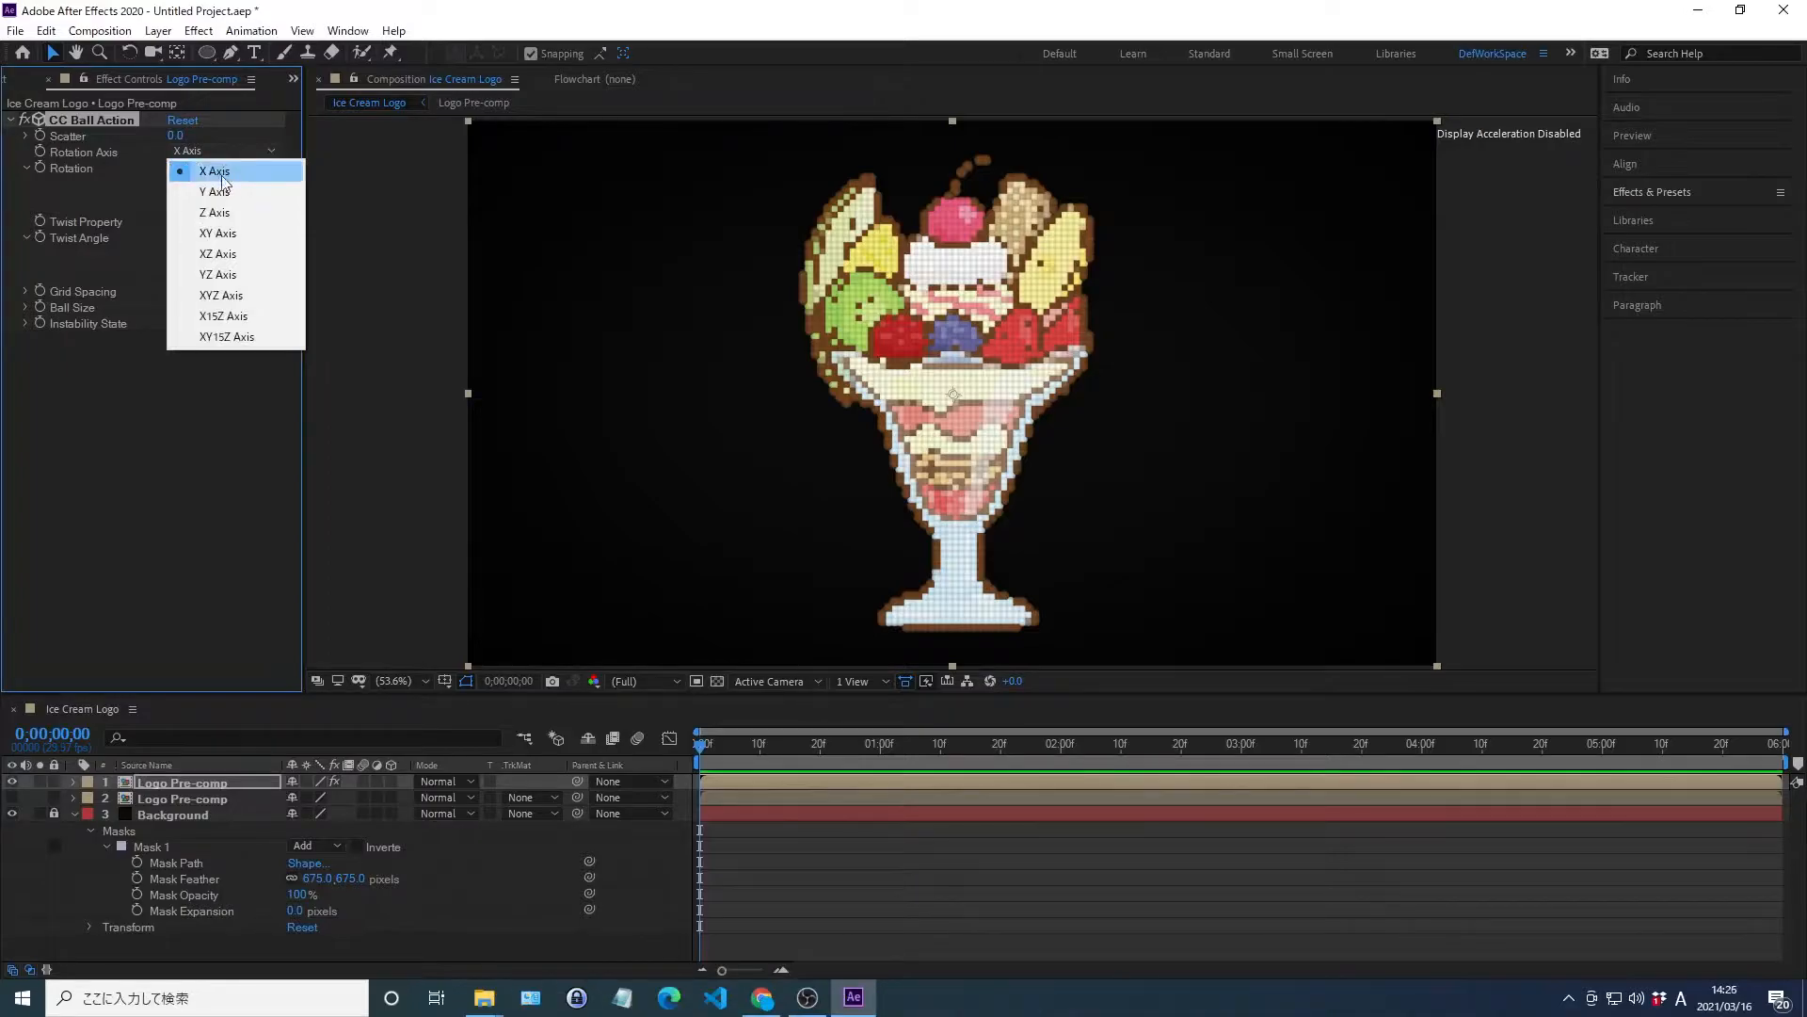
{"action": "left_click", "coordinate": [215, 213]}
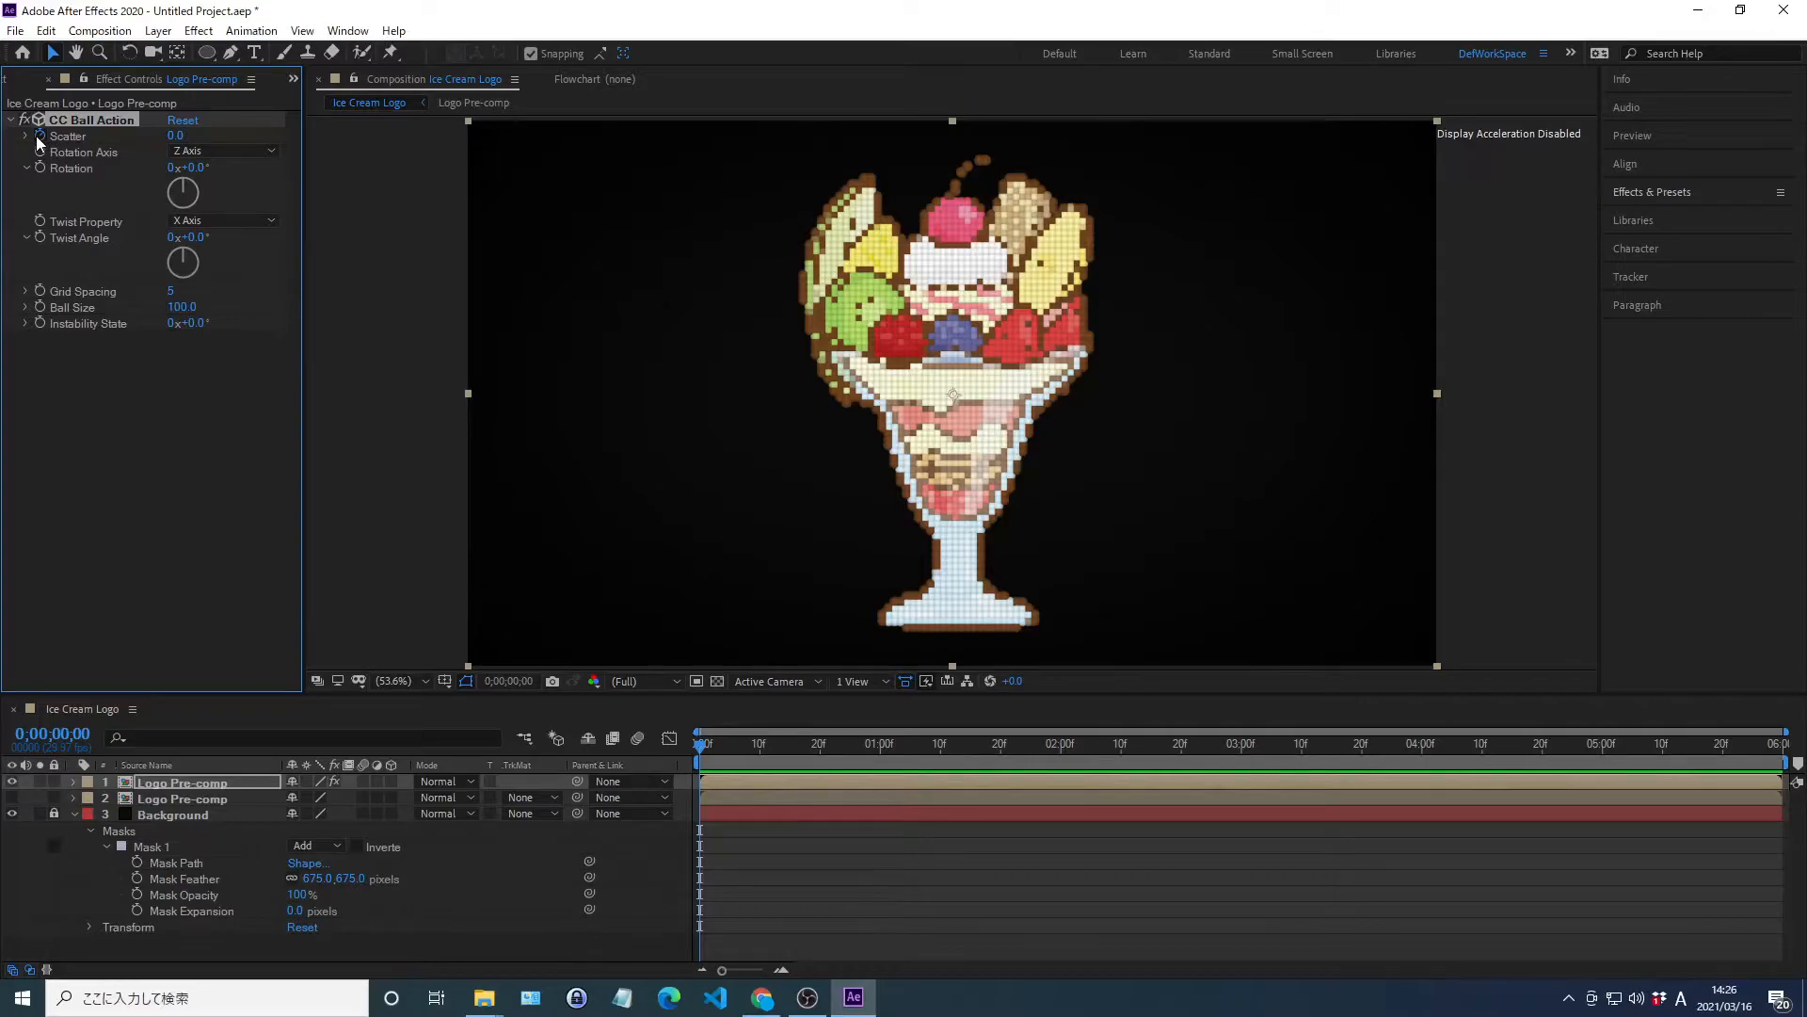
{"action": "right_click", "coordinate": [67, 135]}
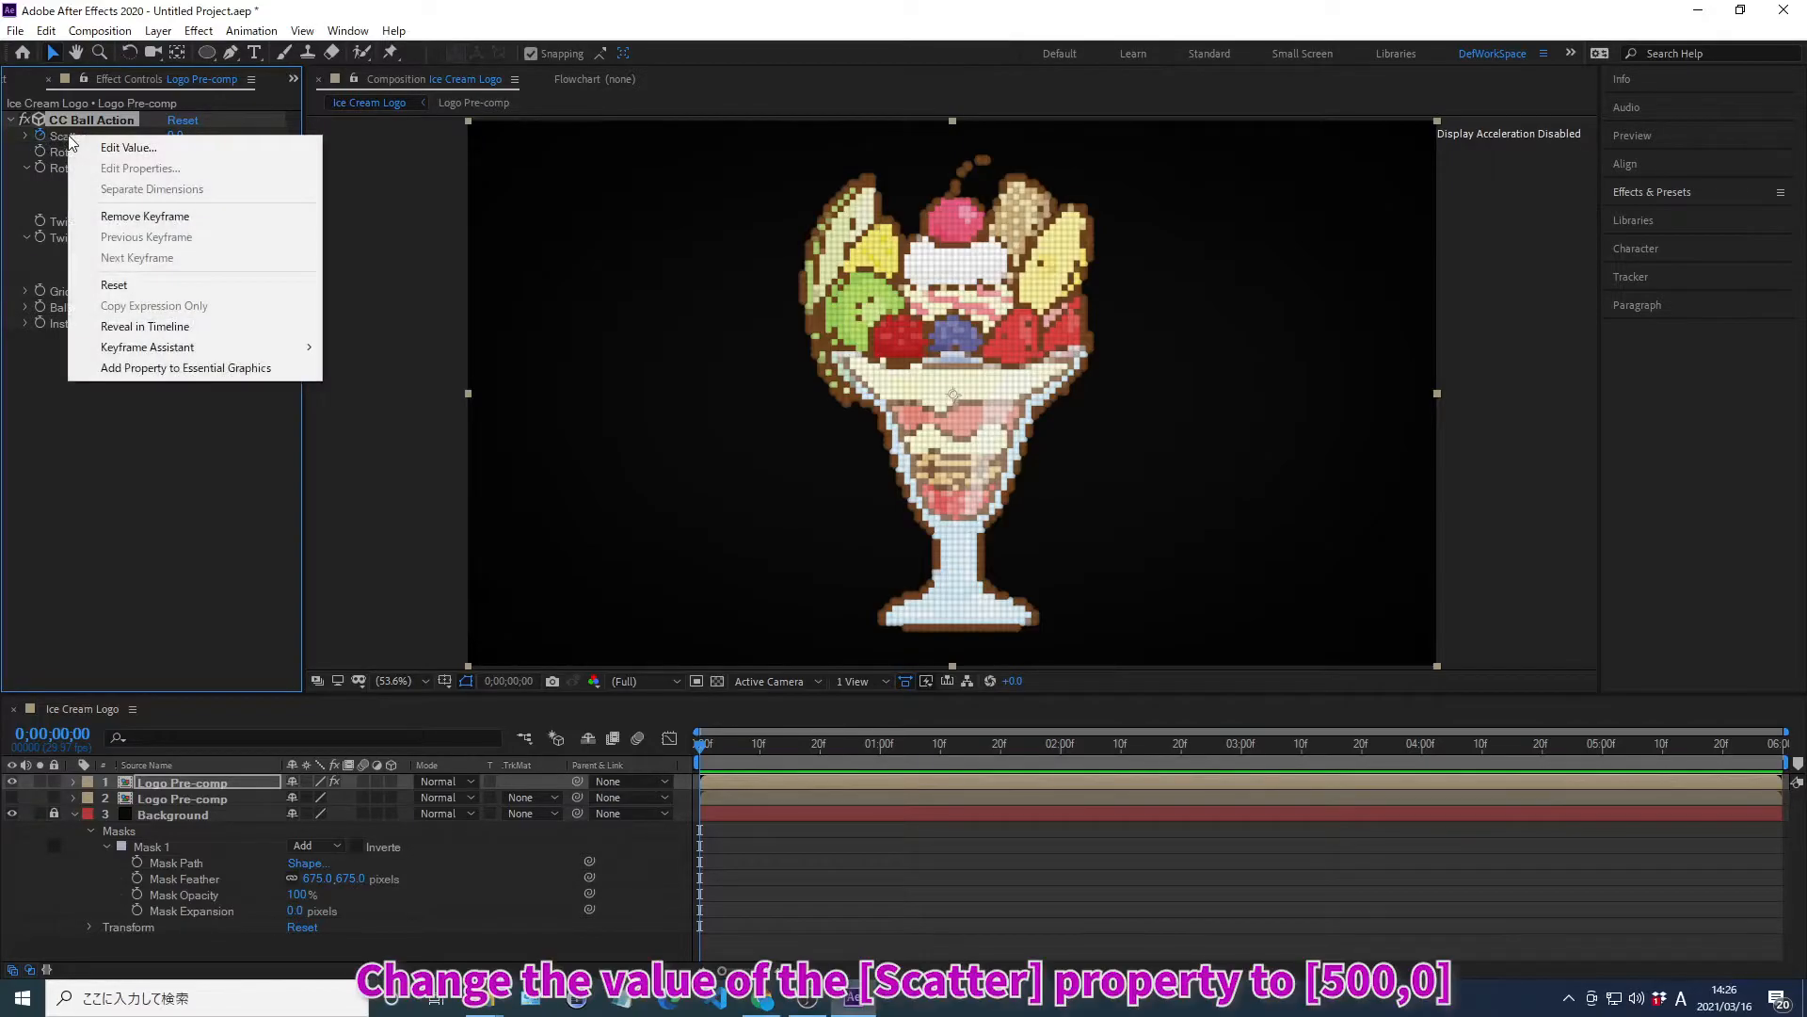
{"action": "left_click", "coordinate": [128, 147]}
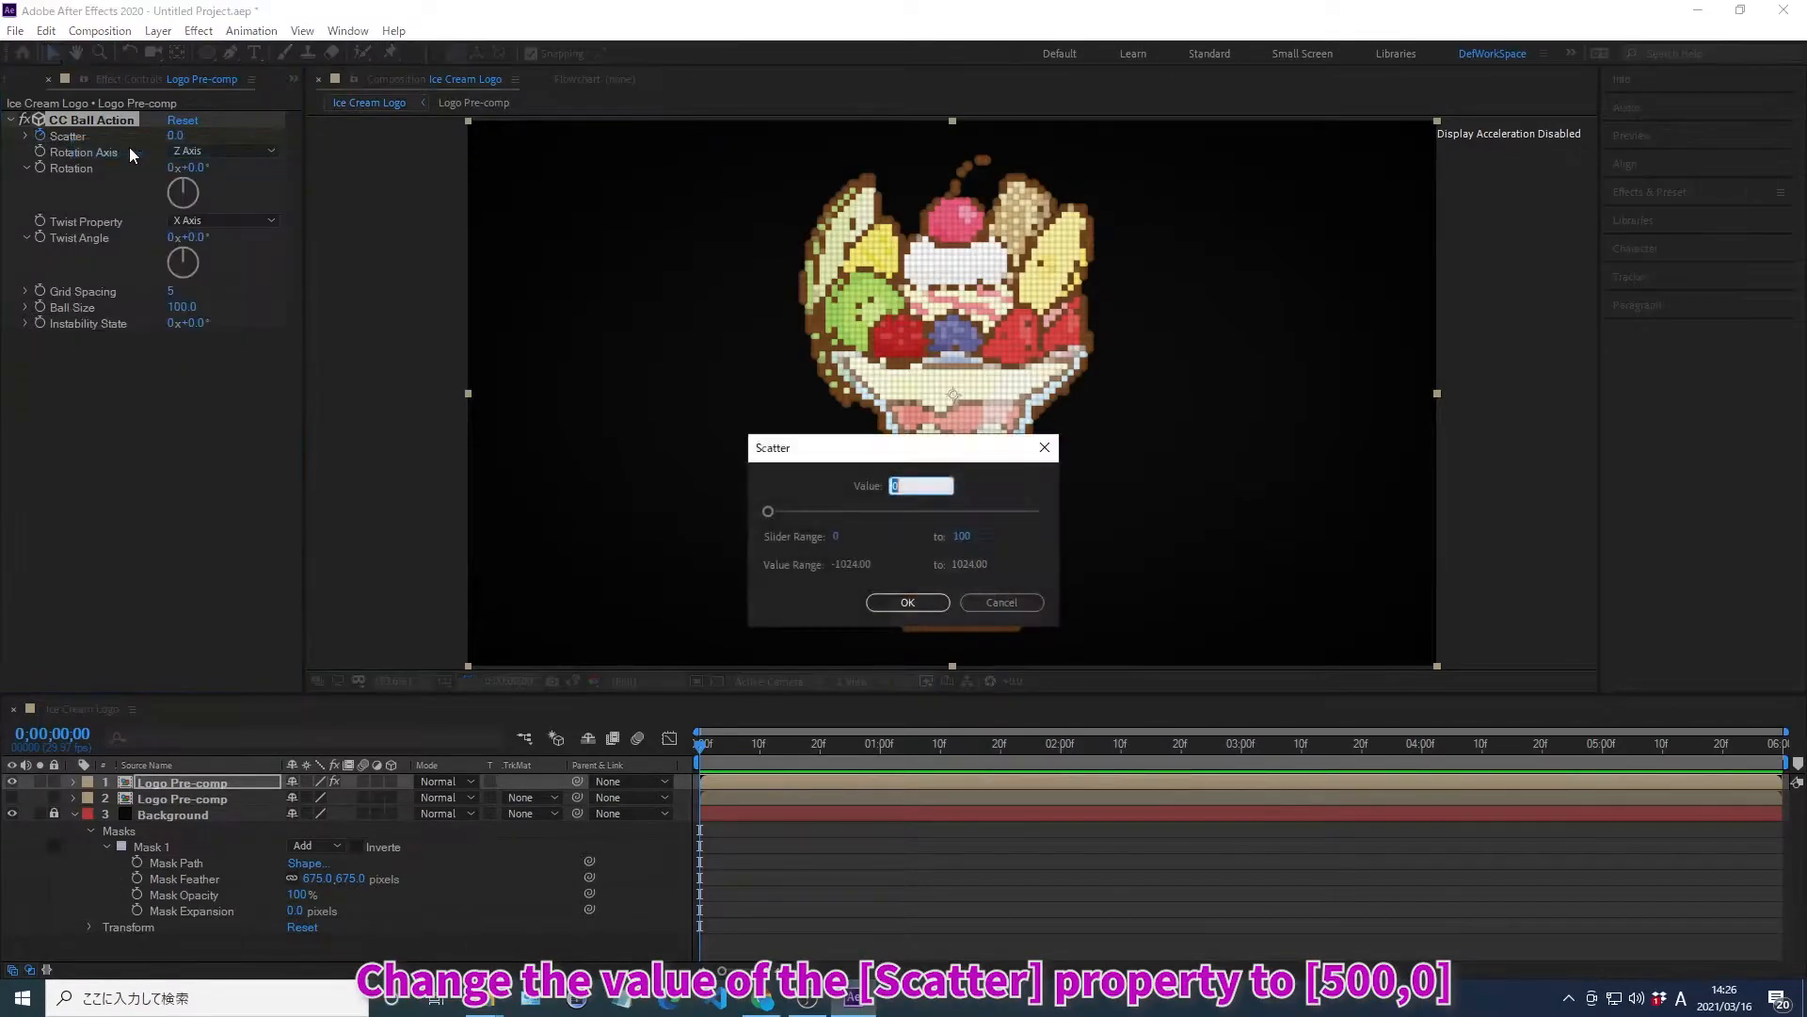
{"action": "type", "text": "500"}
{"action": "key", "text": "Return"}
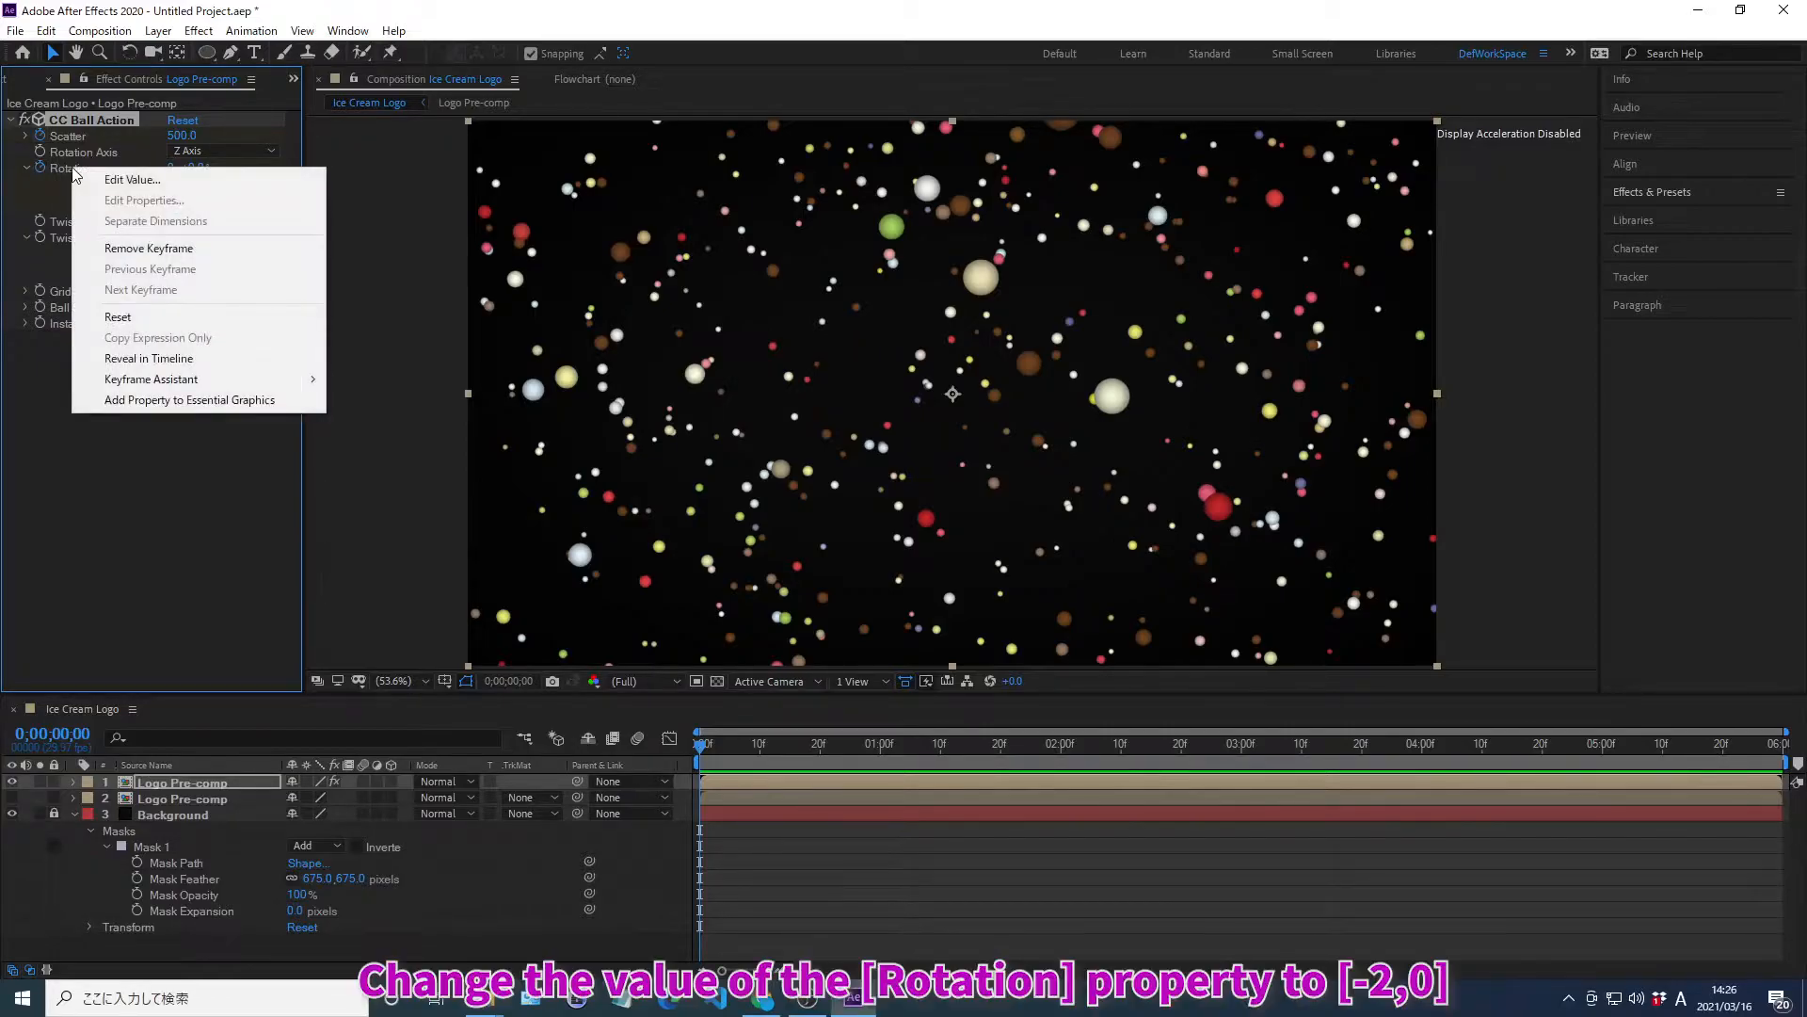
Keyframe CC Ball Action's Rotation at -2 degrees and Grid Spacing at 0 at the start of the composition
{"action": "left_click", "coordinate": [121, 181]}
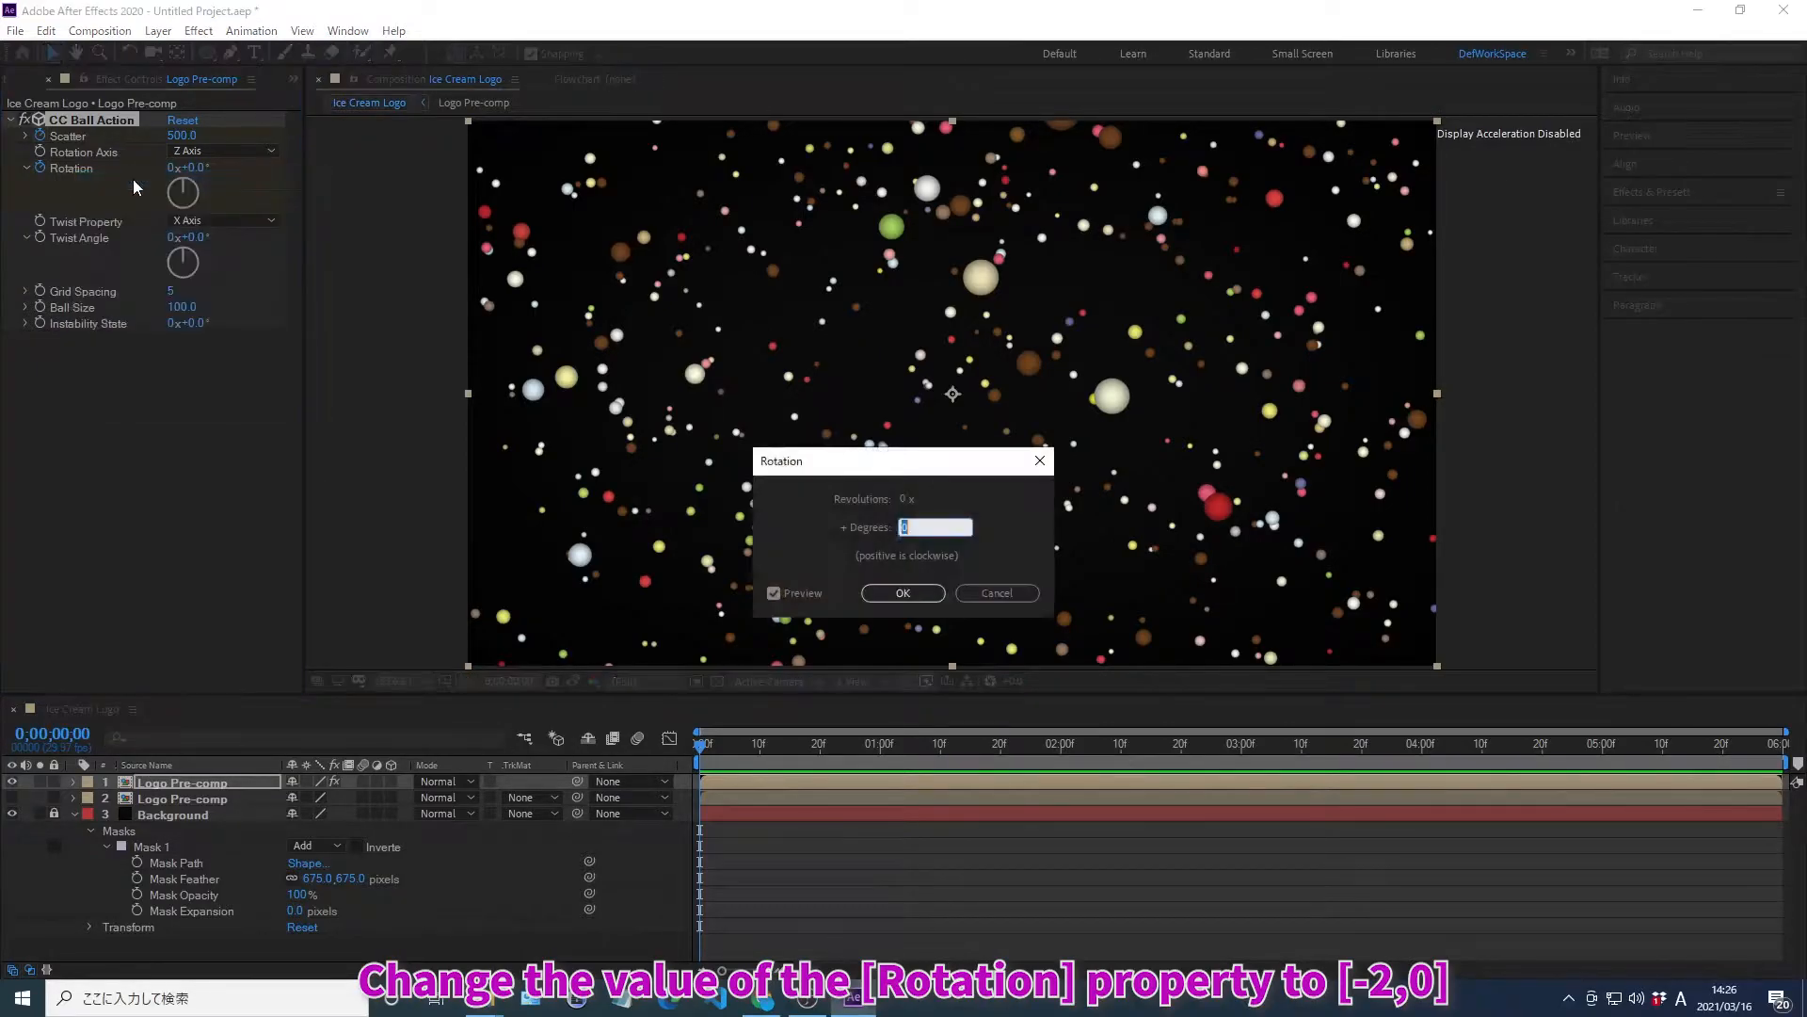
{"action": "type", "text": "-2"}
{"action": "key", "text": "Return"}
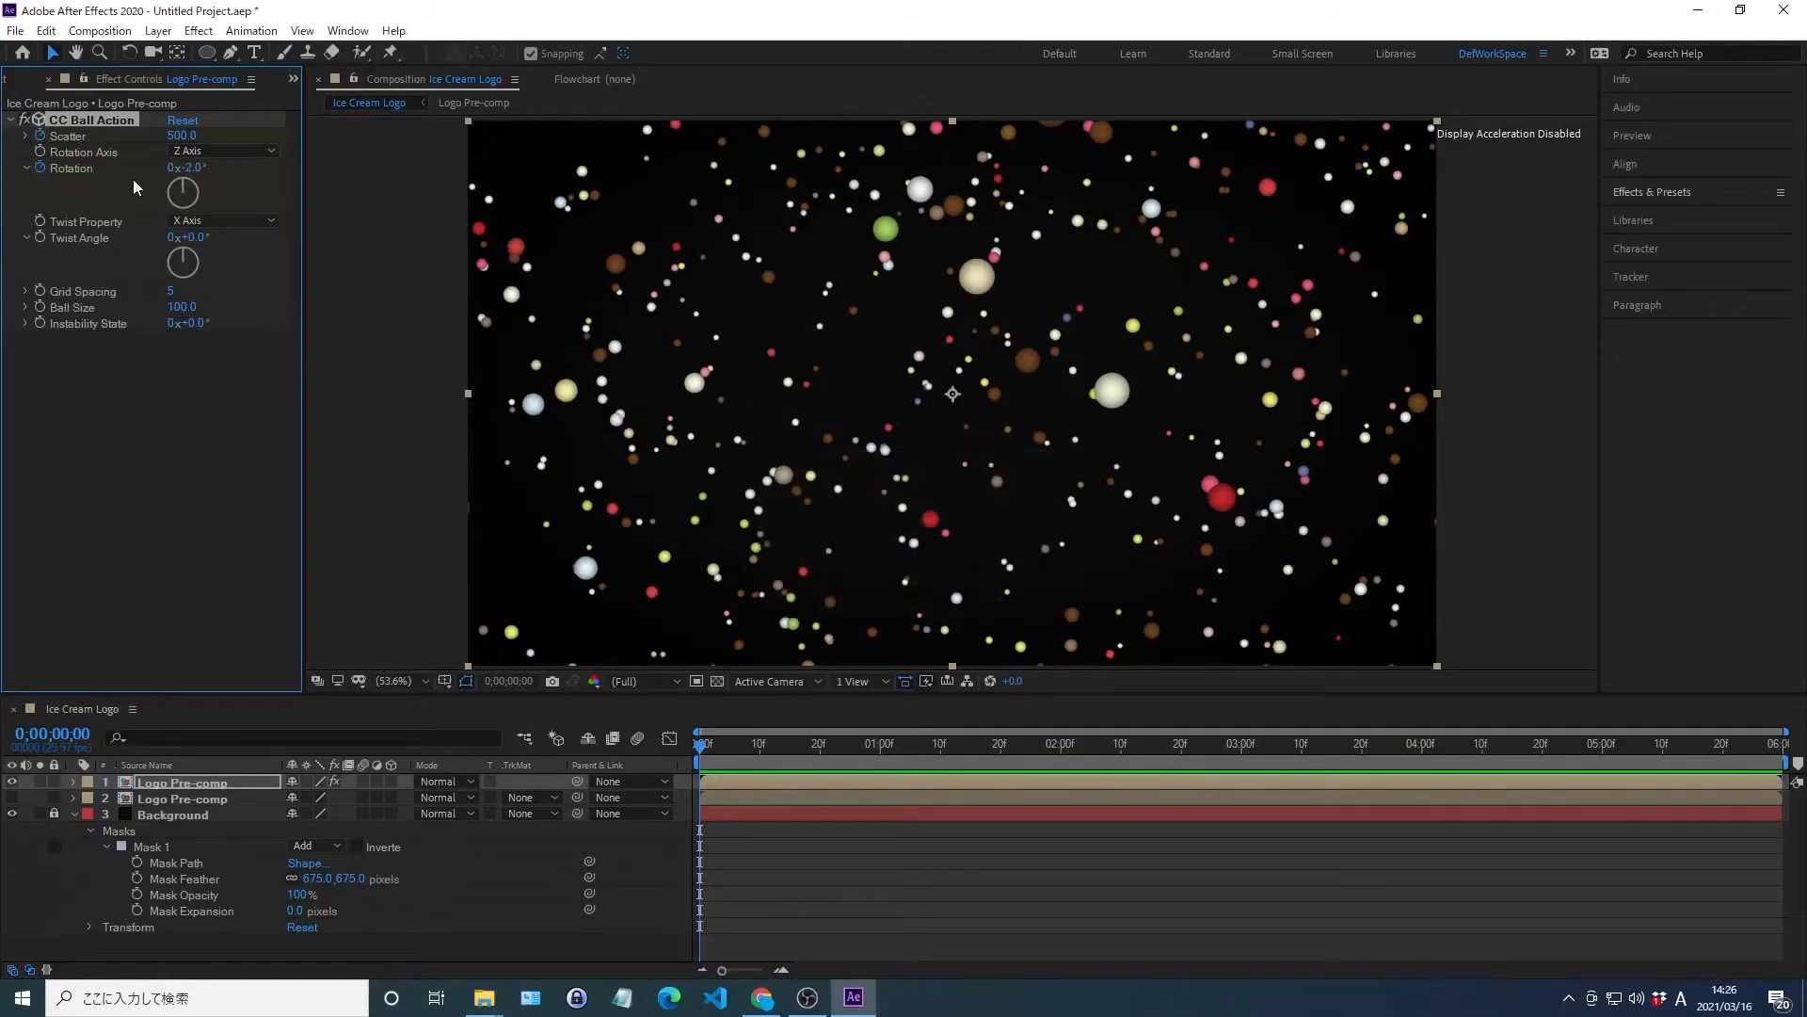
{"action": "right_click", "coordinate": [86, 293]}
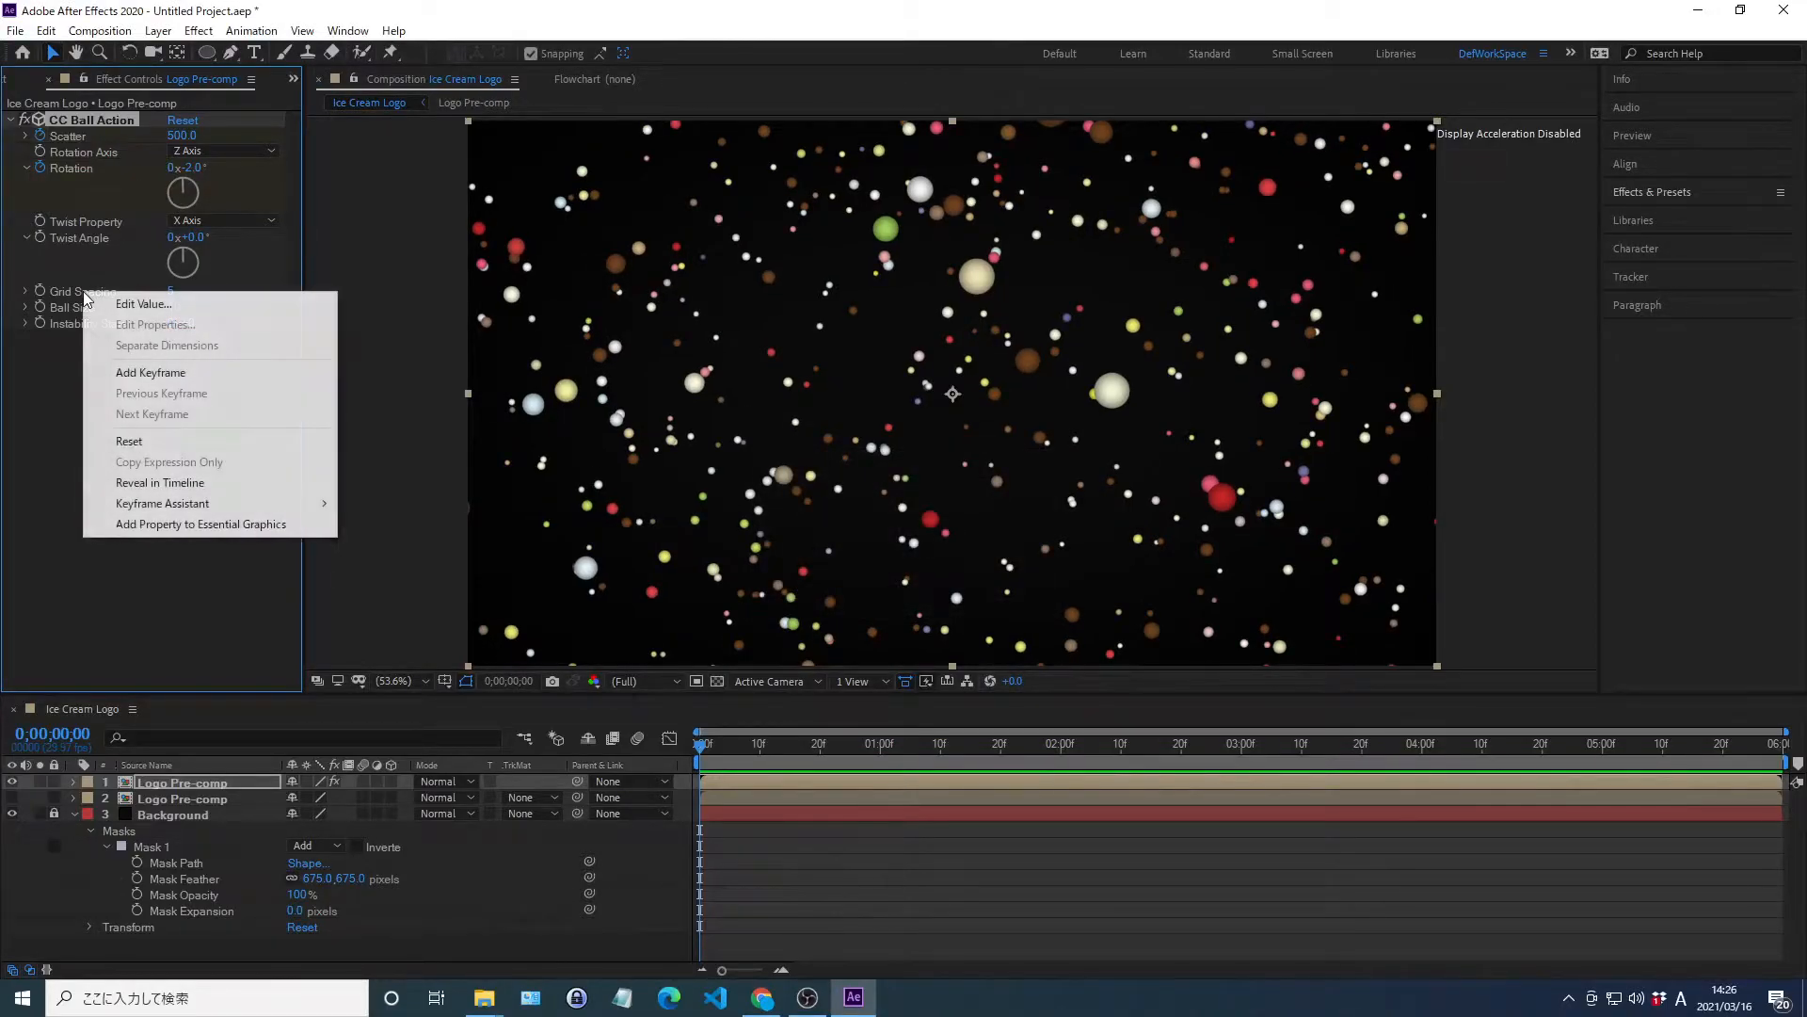
{"action": "left_click", "coordinate": [141, 303]}
{"action": "type", "text": "0"}
{"action": "key", "text": "Return"}
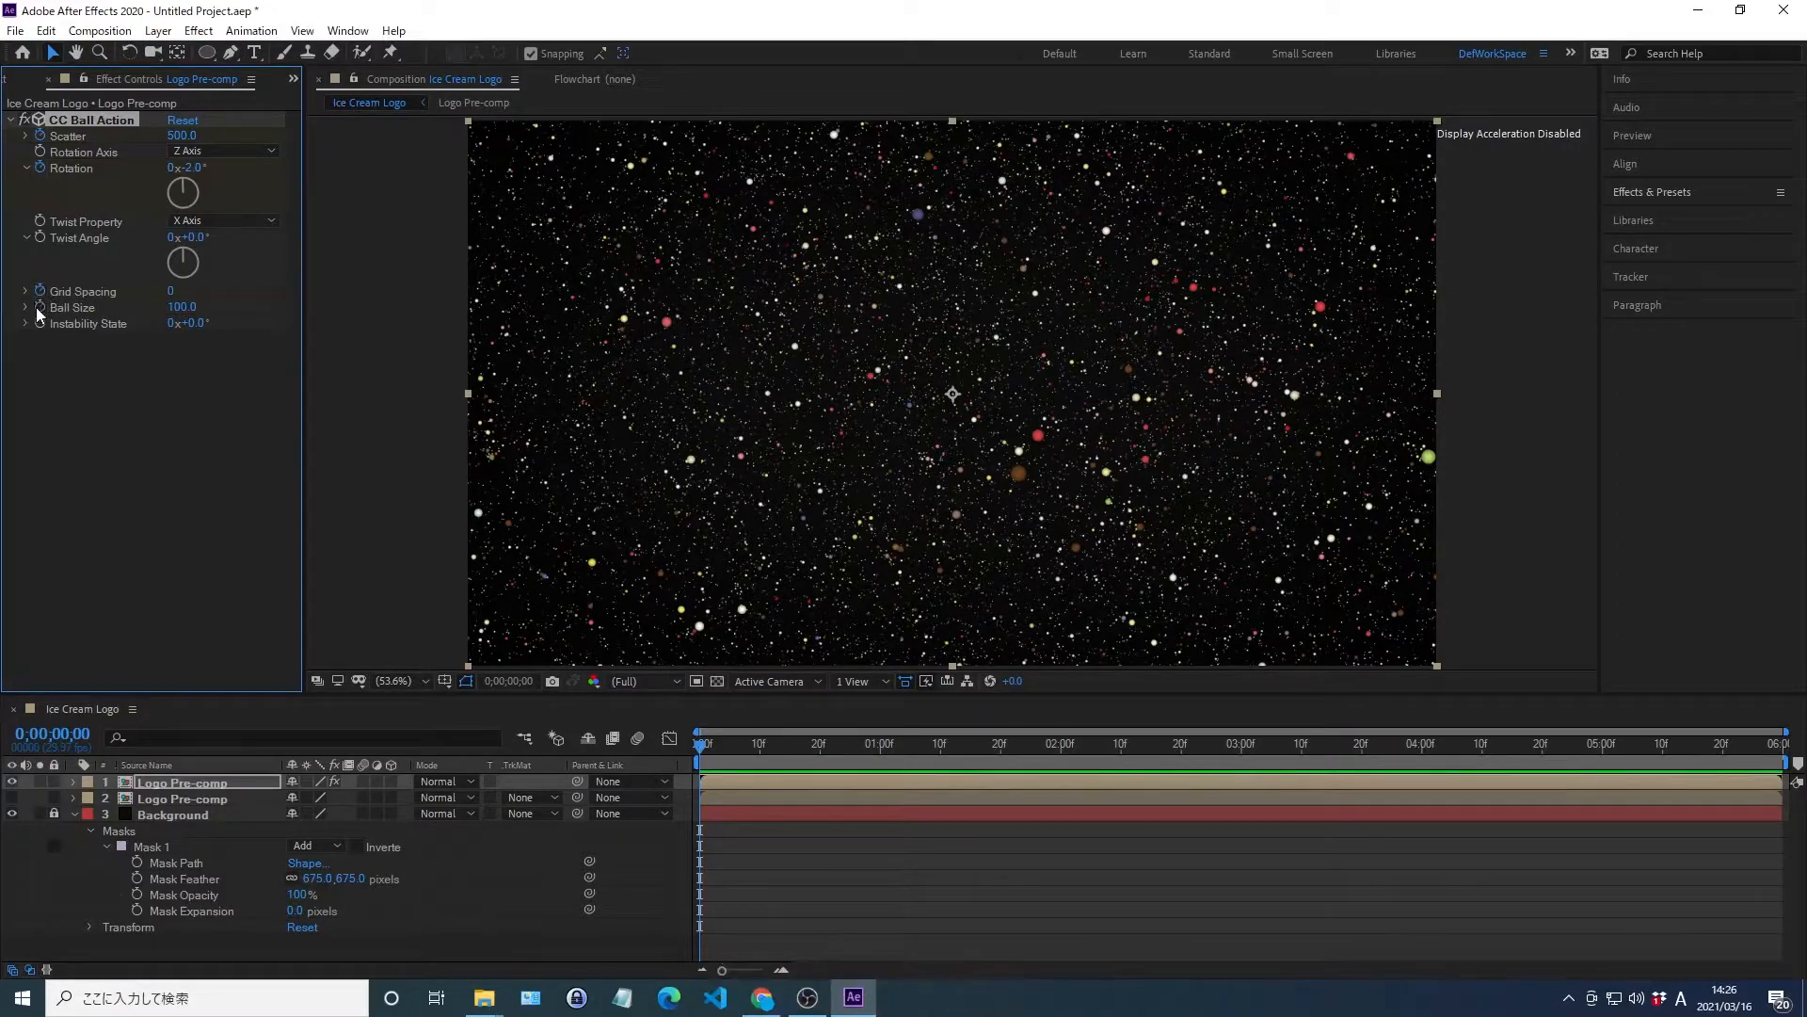
Keyframe CC Ball Action's Ball Size at 200 at the start of the composition
{"action": "right_click", "coordinate": [72, 308]}
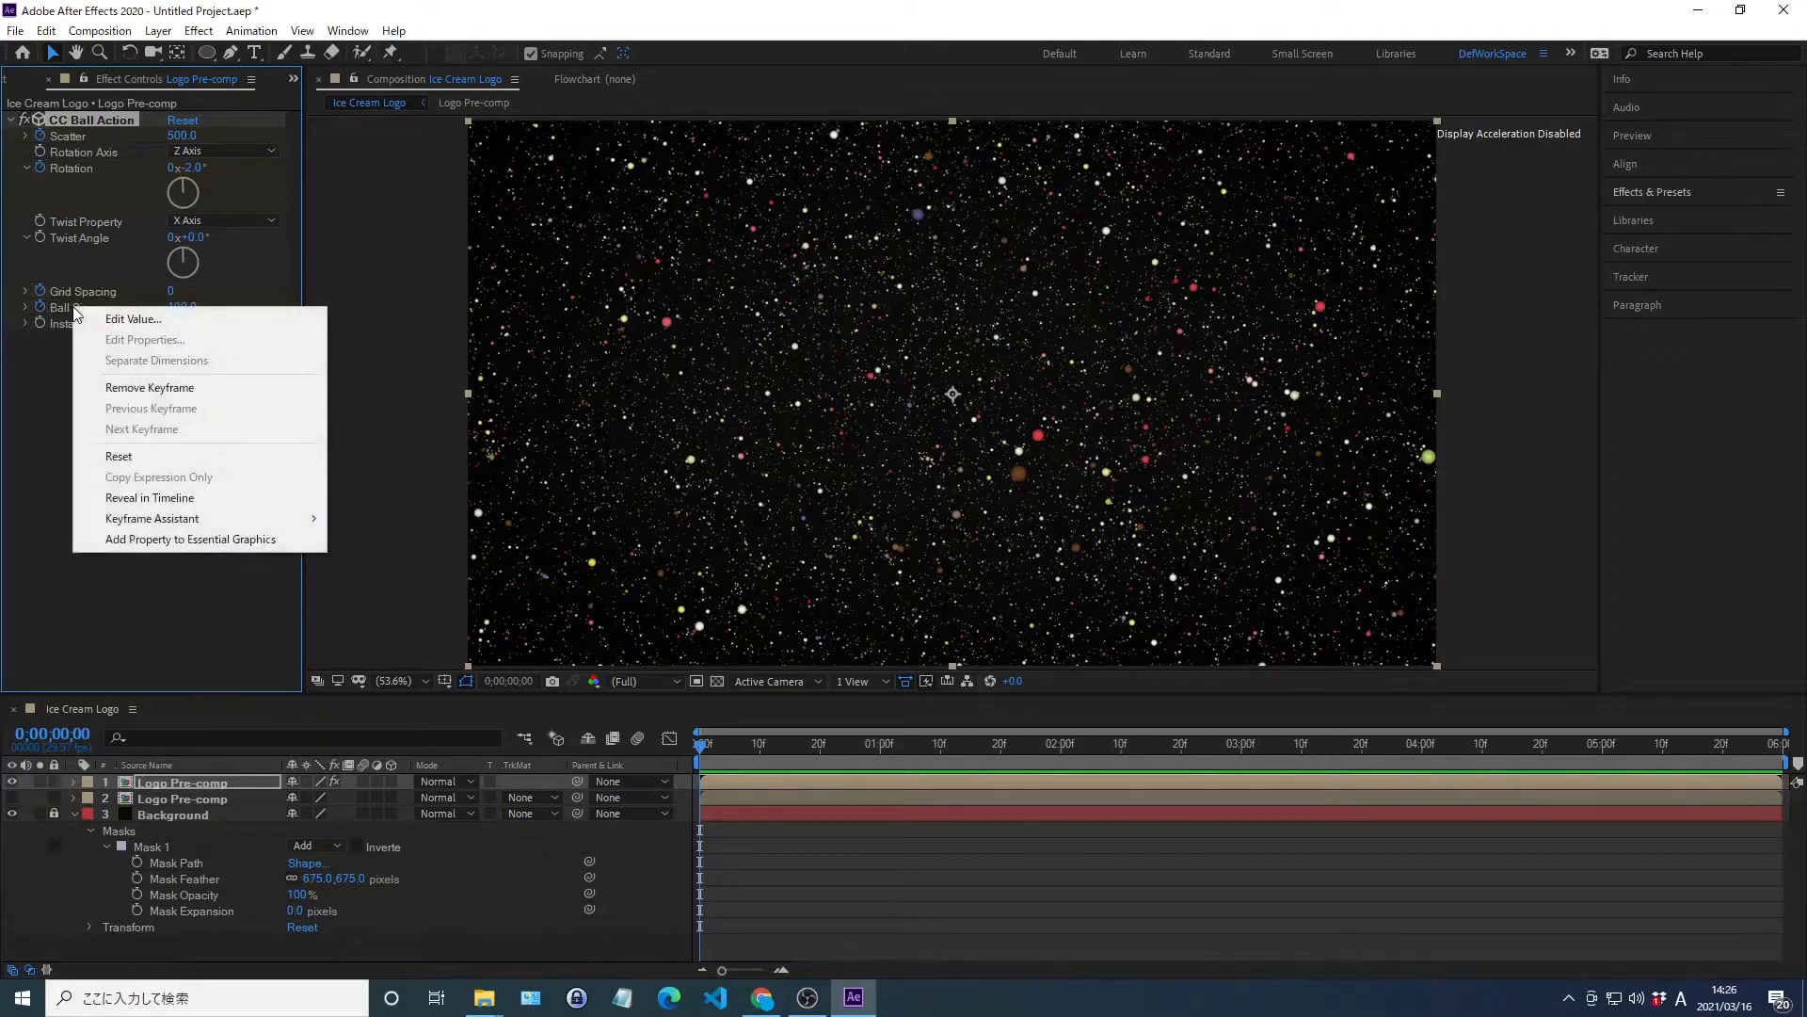
{"action": "left_click", "coordinate": [132, 320]}
{"action": "type", "text": "200"}
{"action": "key", "text": "Return"}
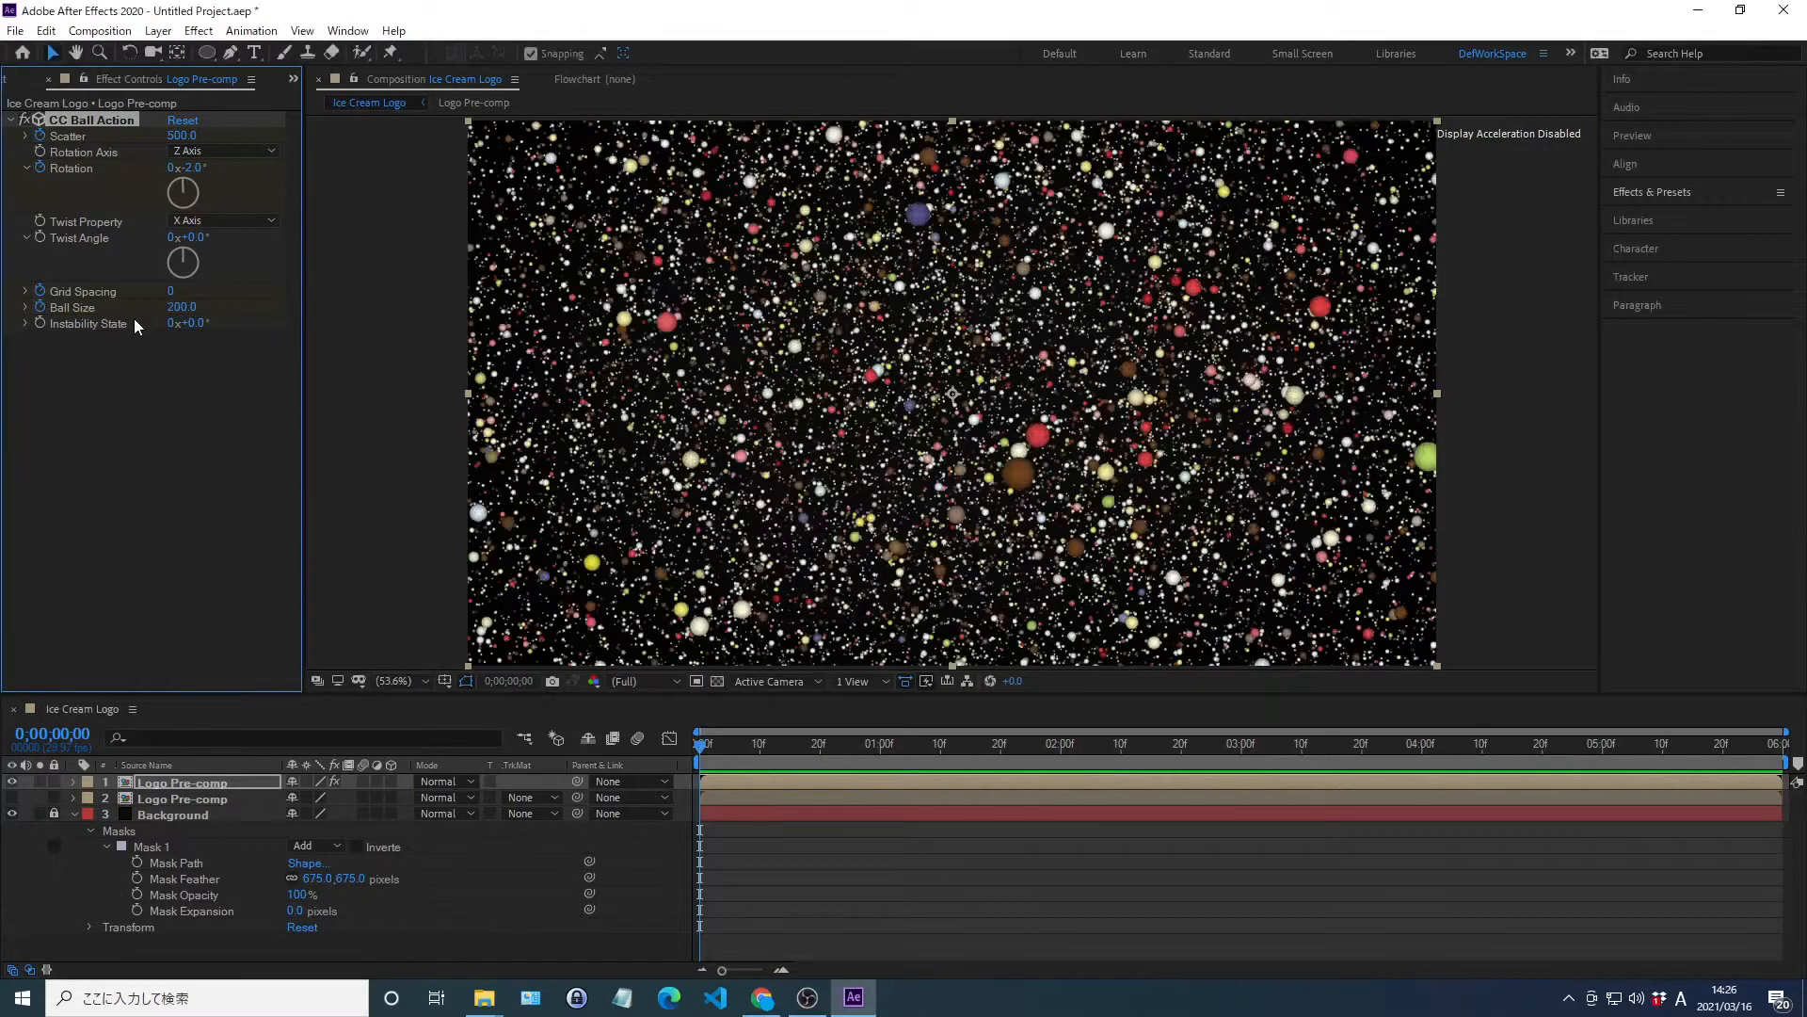
Go to 0;00;02;00 and set CC Ball Action's Scatter to 0 there
{"action": "key", "text": "alt+shift+j"}
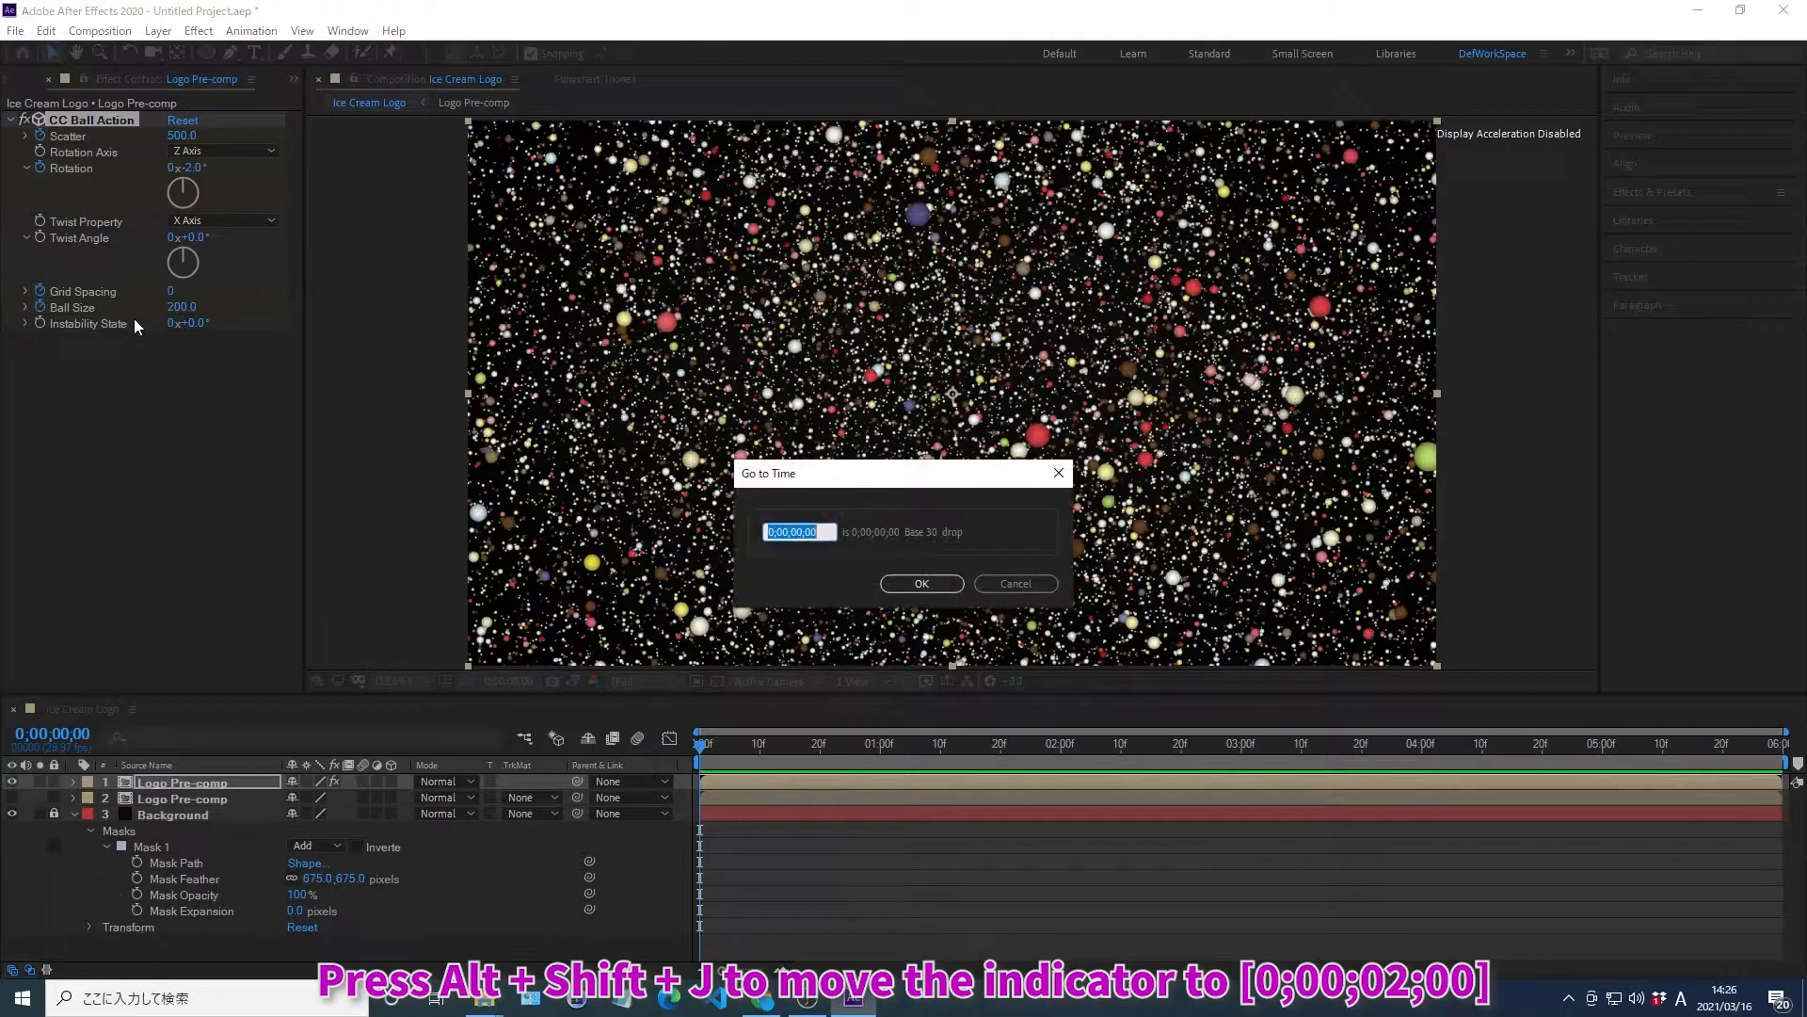
{"action": "type", "text": "0;00;02;00"}
{"action": "key", "text": "Return"}
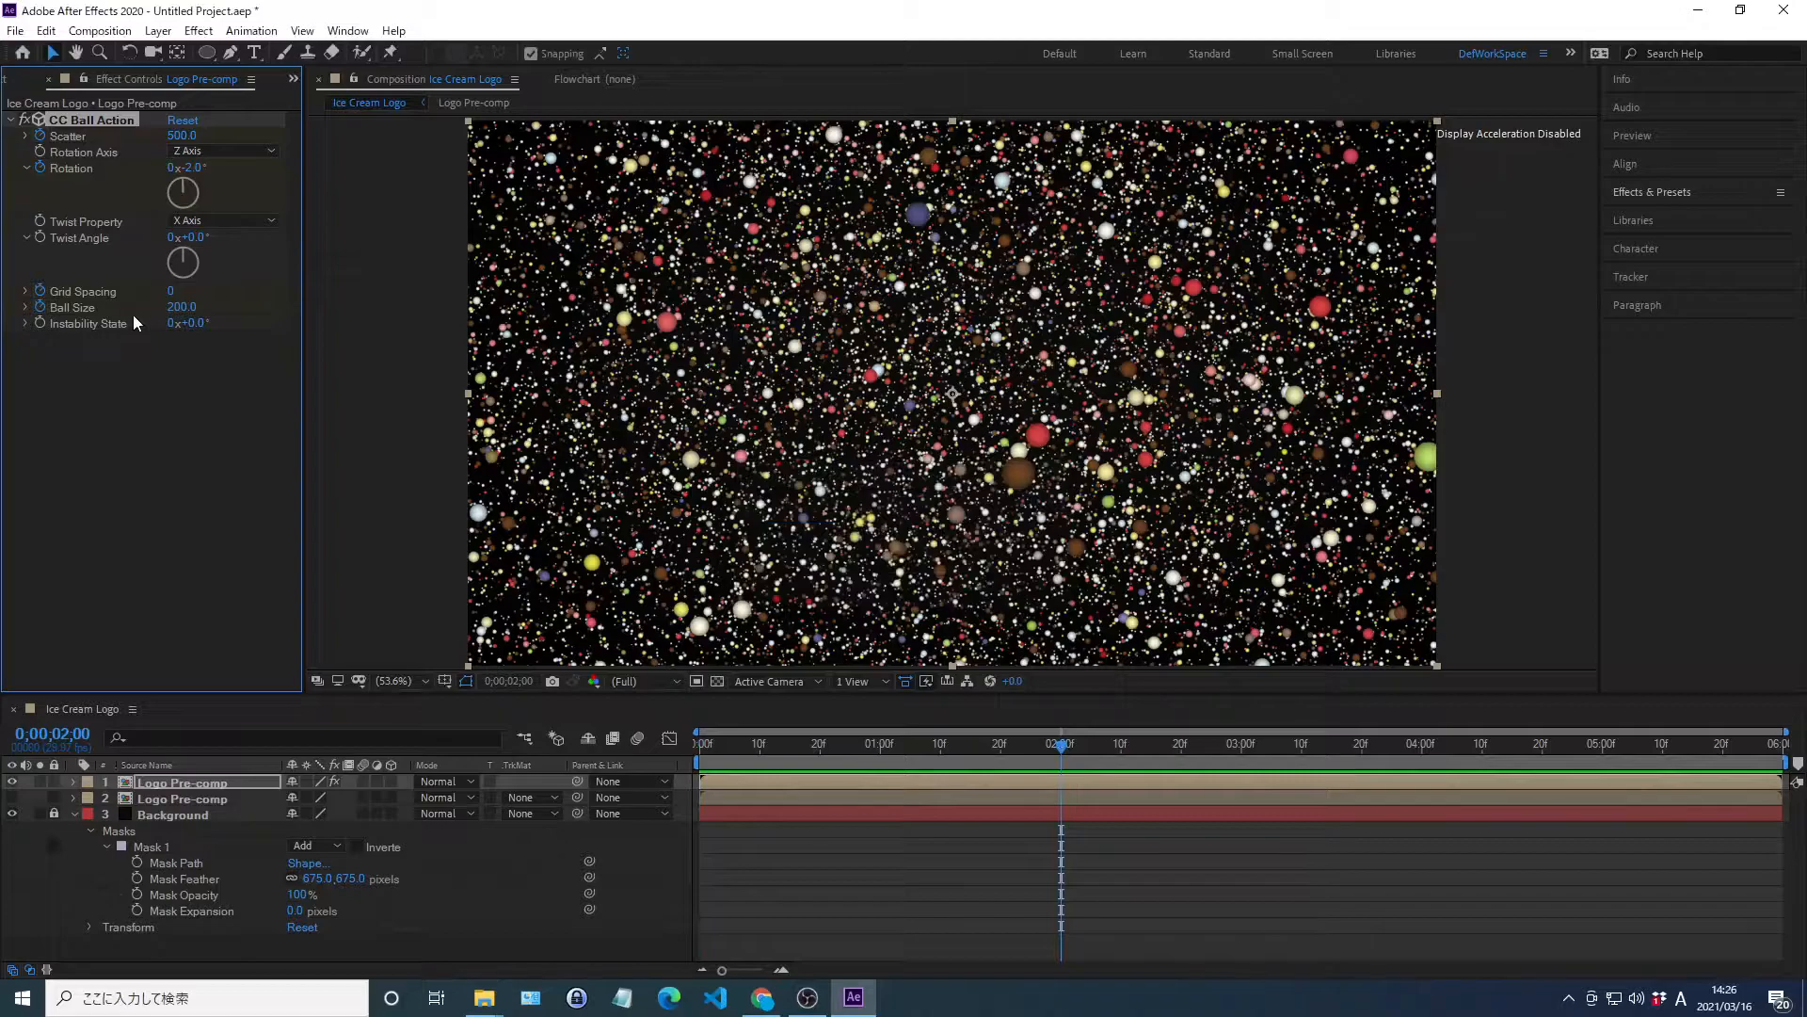
{"action": "right_click", "coordinate": [67, 135]}
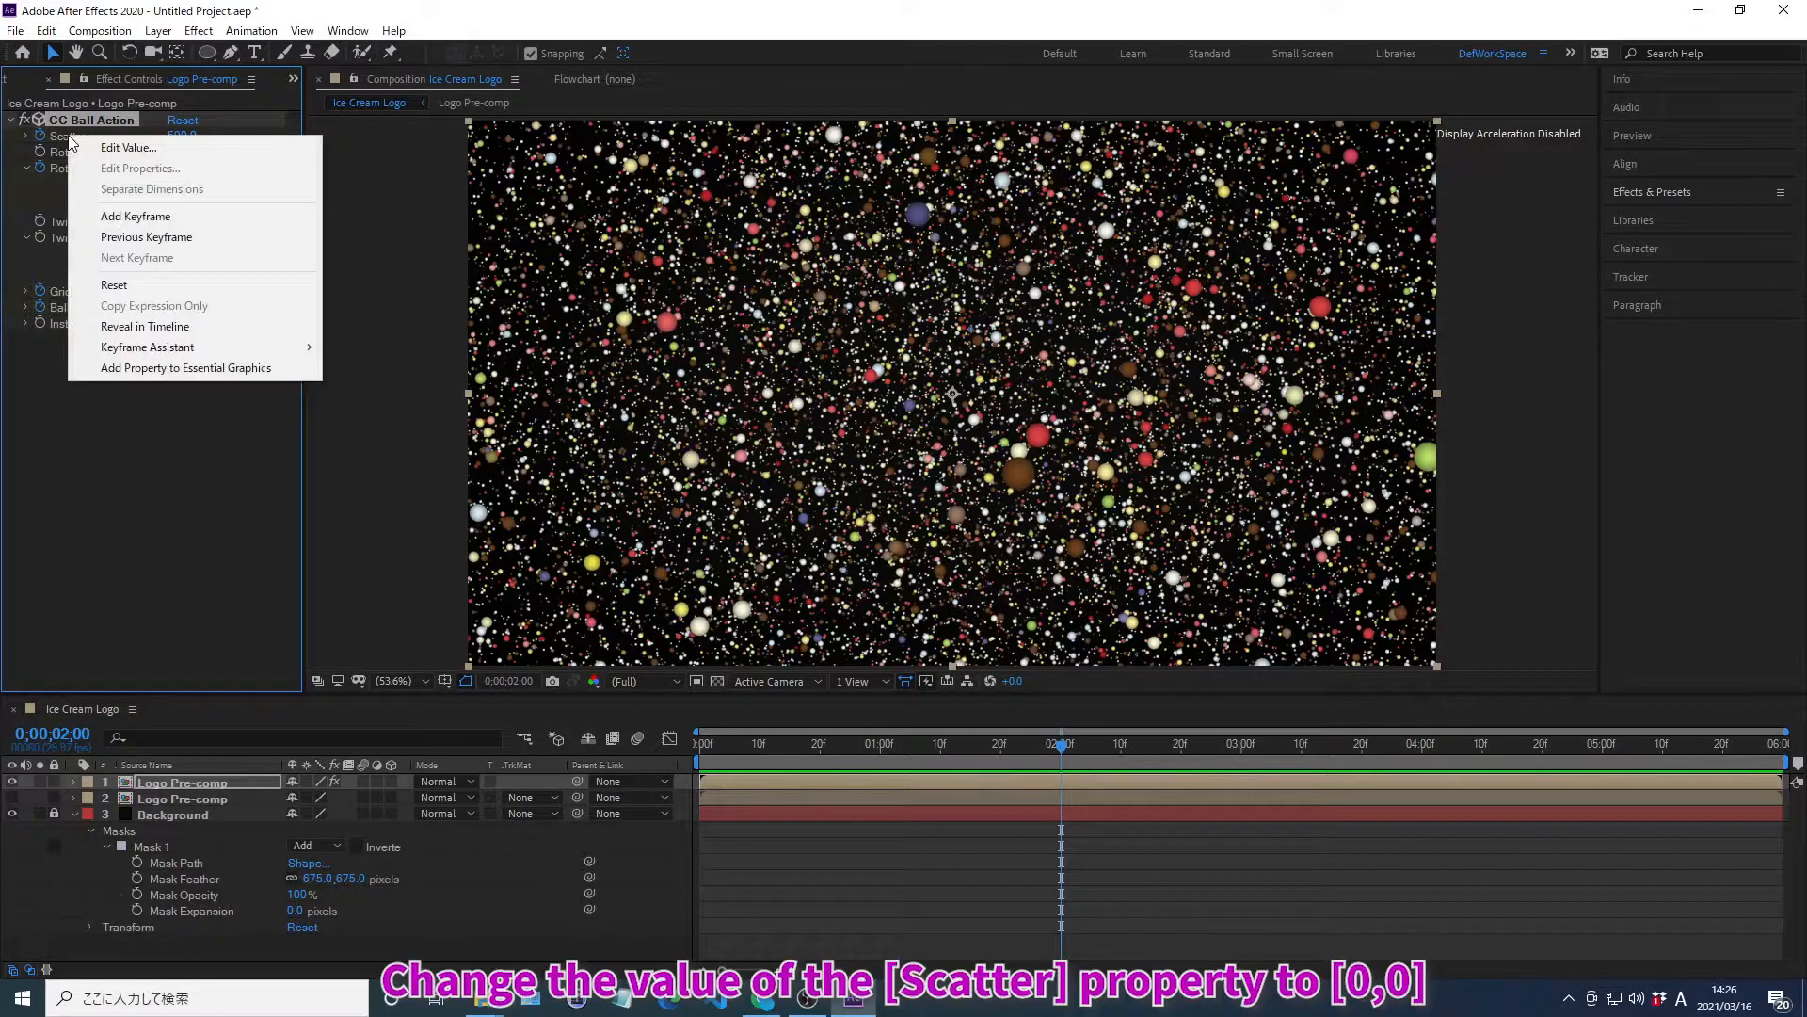
{"action": "left_click", "coordinate": [128, 148]}
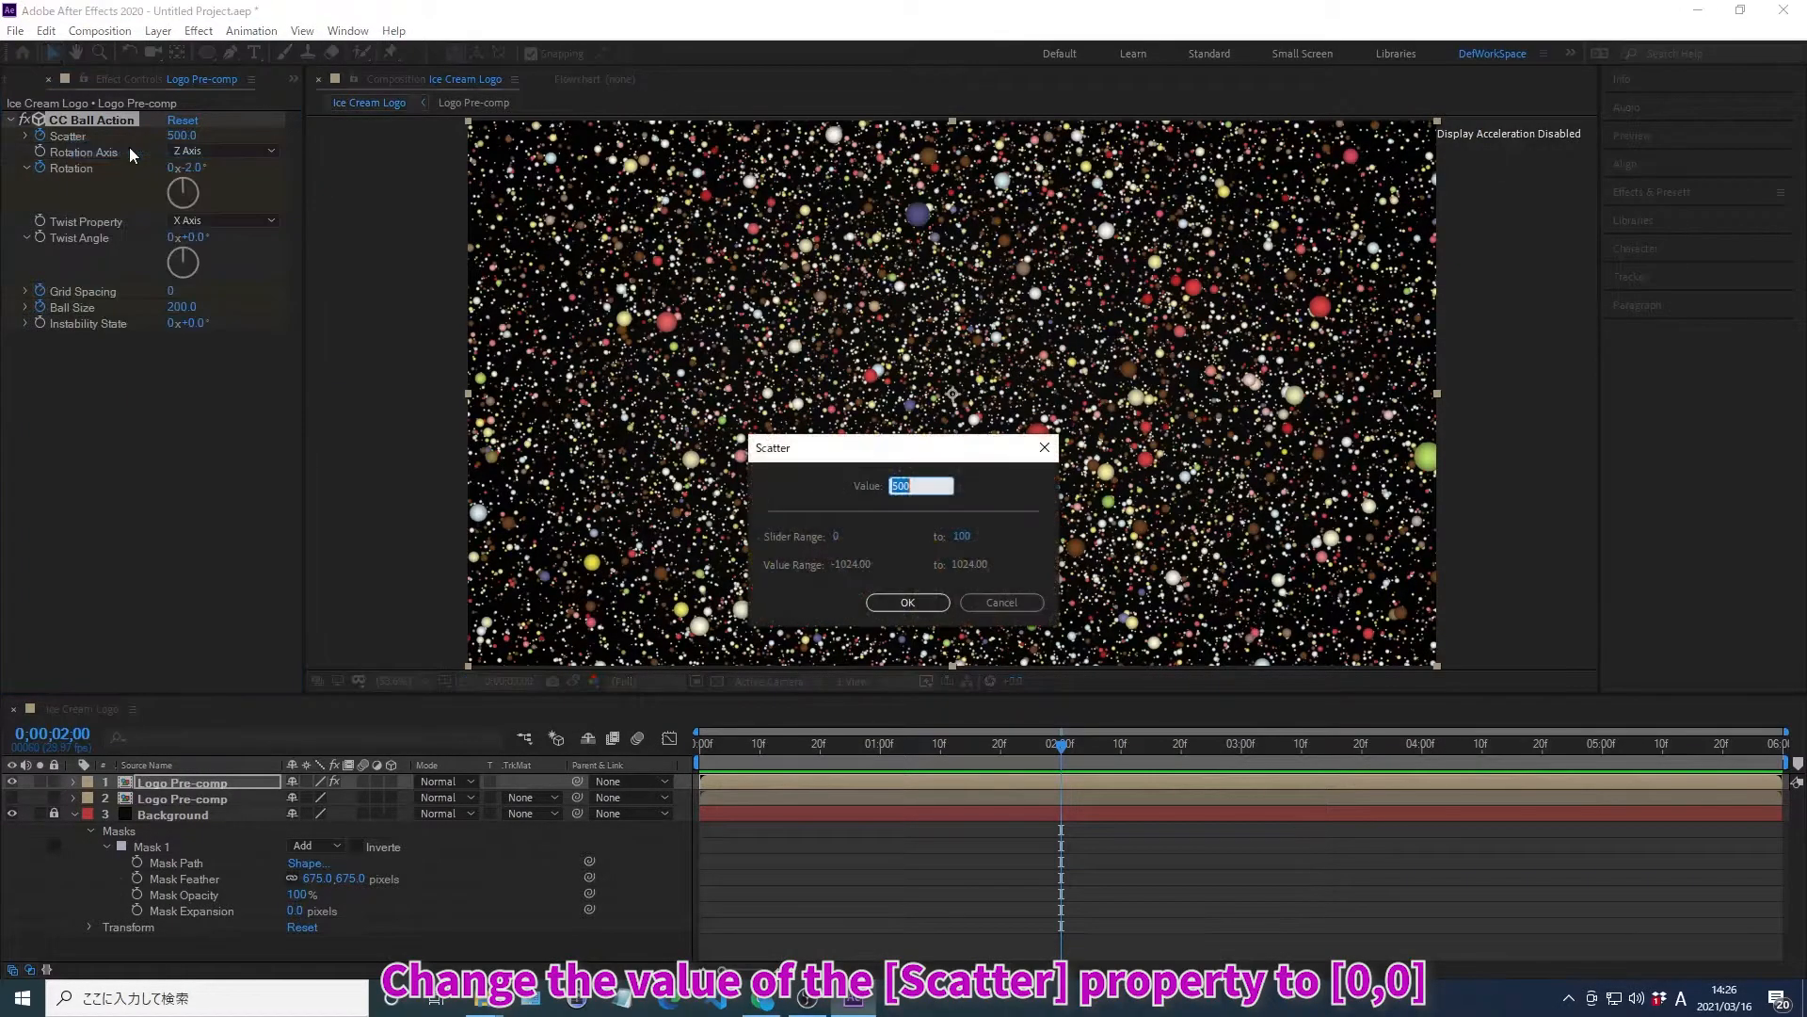
{"action": "type", "text": "0"}
{"action": "key", "text": "Return"}
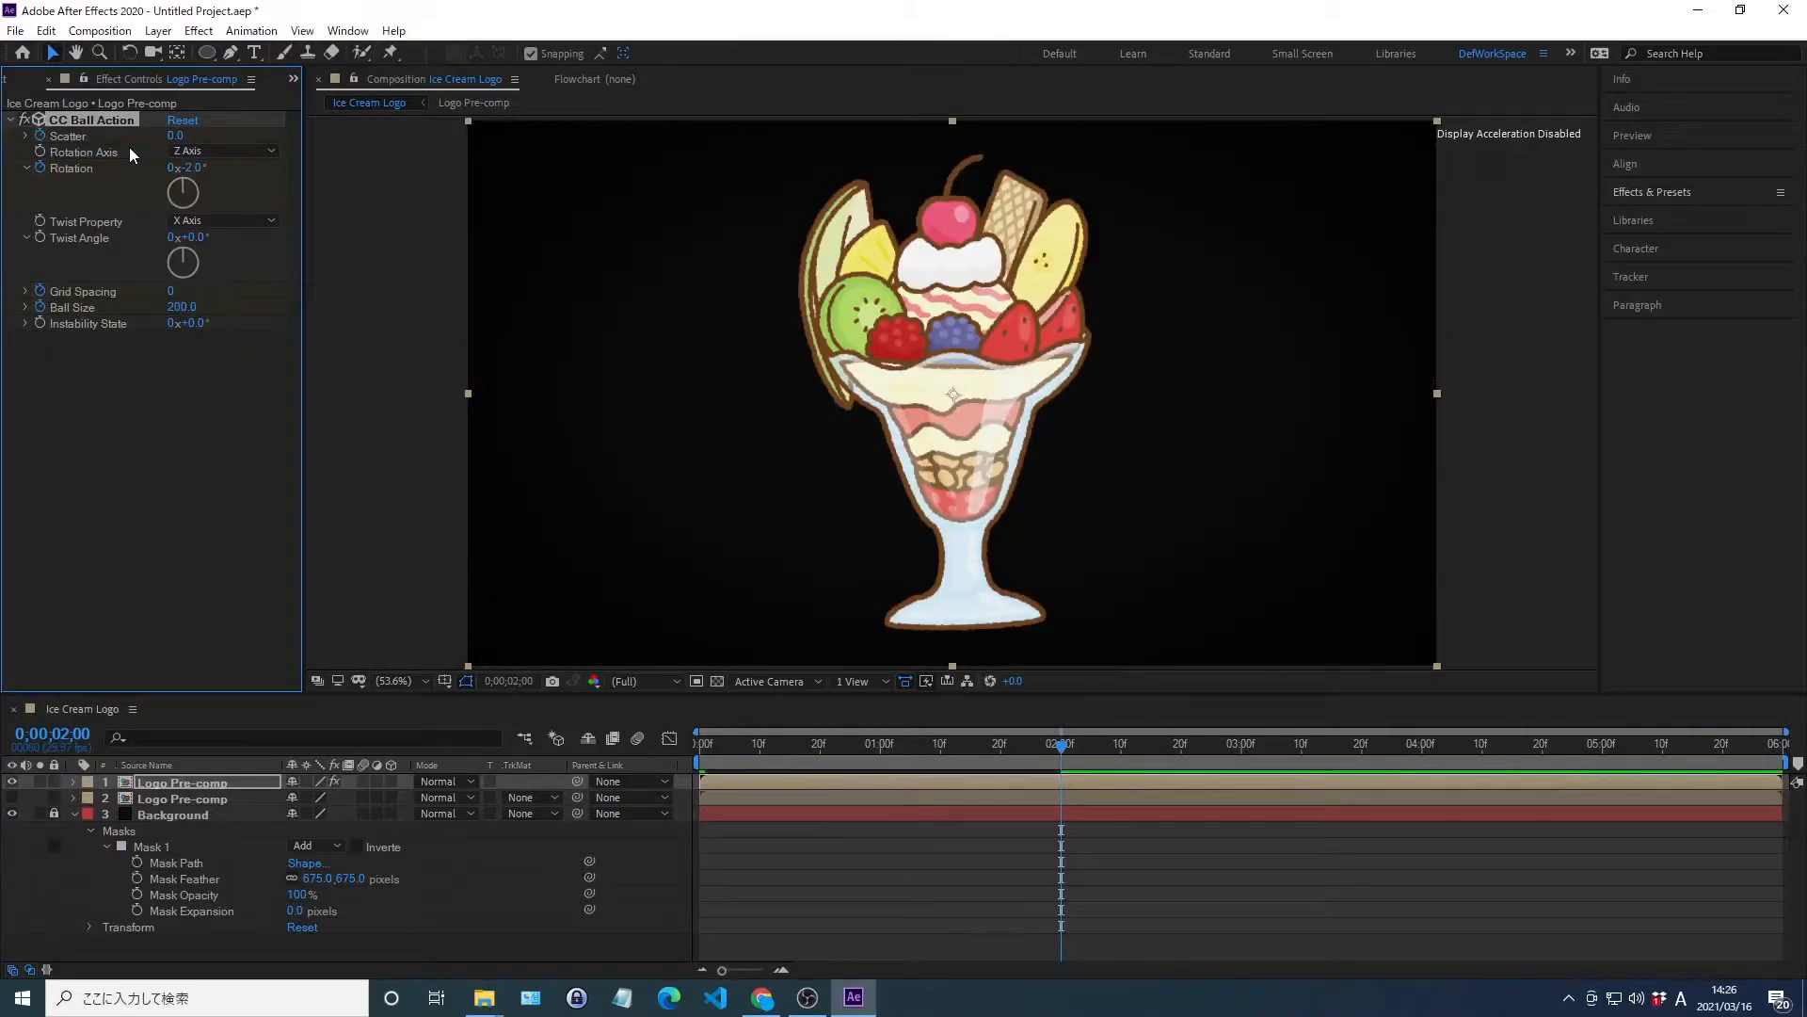
At 0;00;02;00, set CC Ball Action's Rotation to 0 degrees and Grid Spacing to 1
{"action": "right_click", "coordinate": [73, 169]}
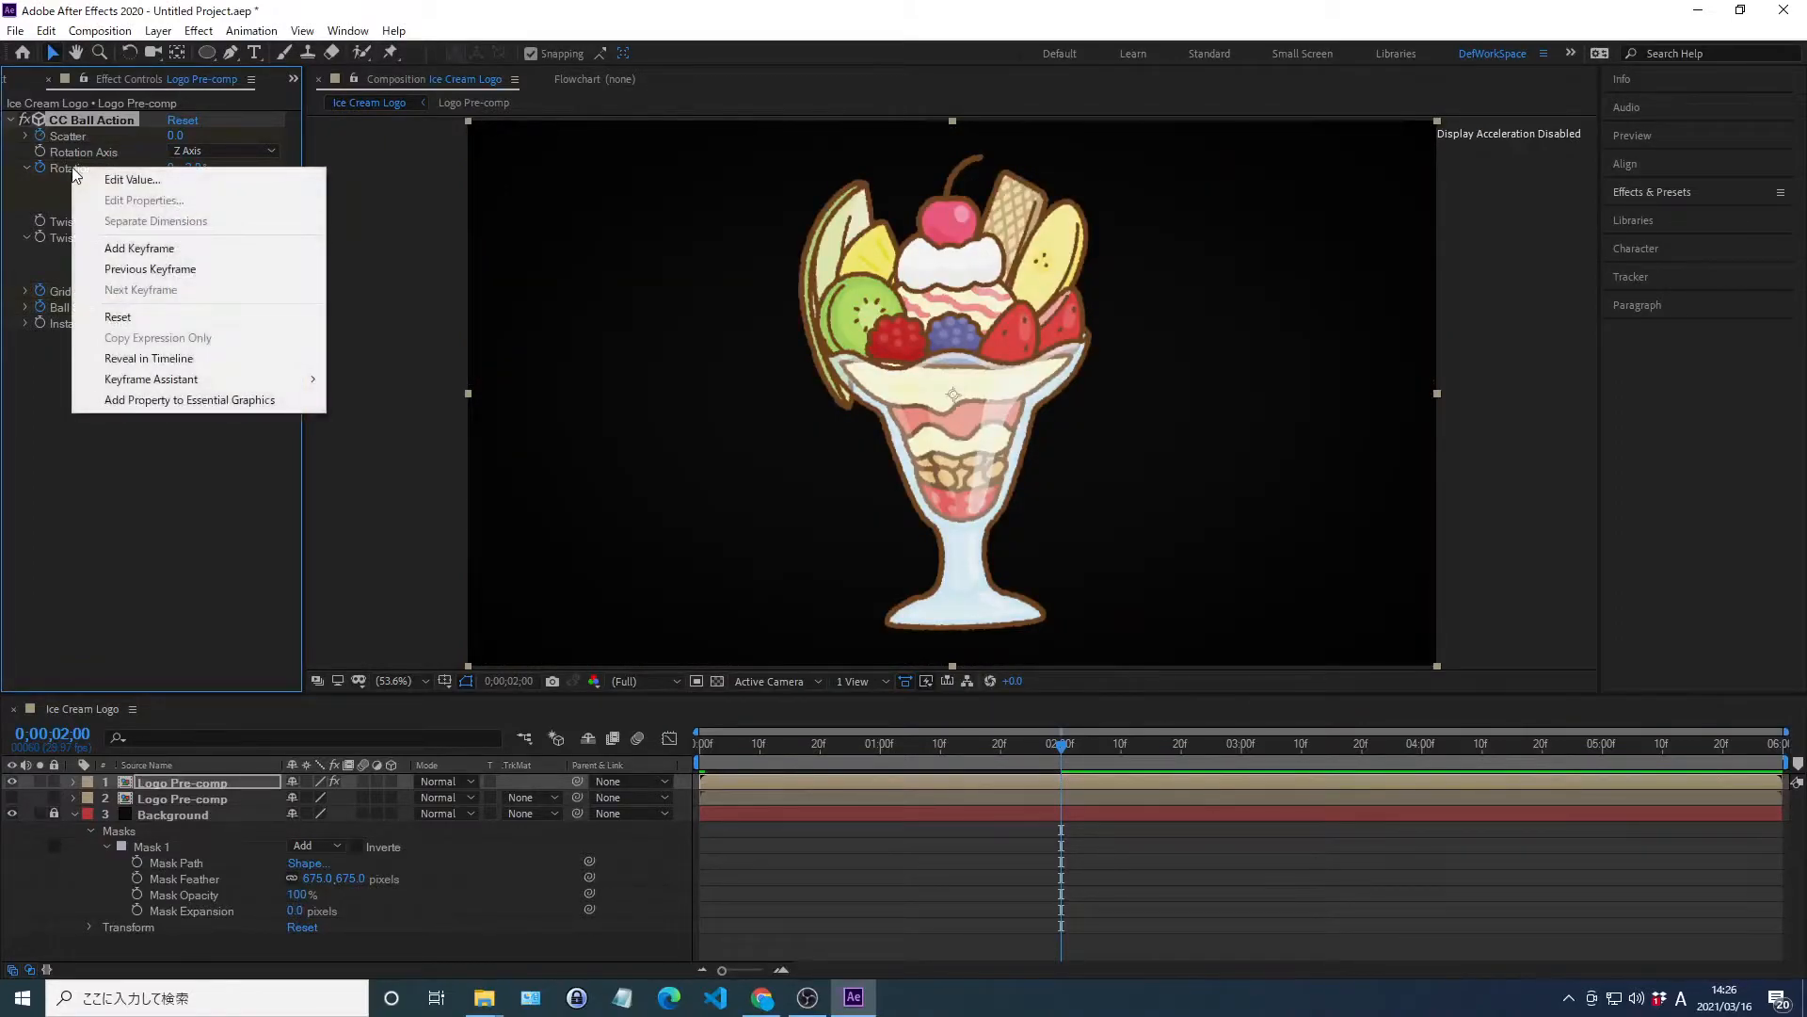
{"action": "left_click", "coordinate": [133, 178]}
{"action": "type", "text": "0"}
{"action": "key", "text": "Return"}
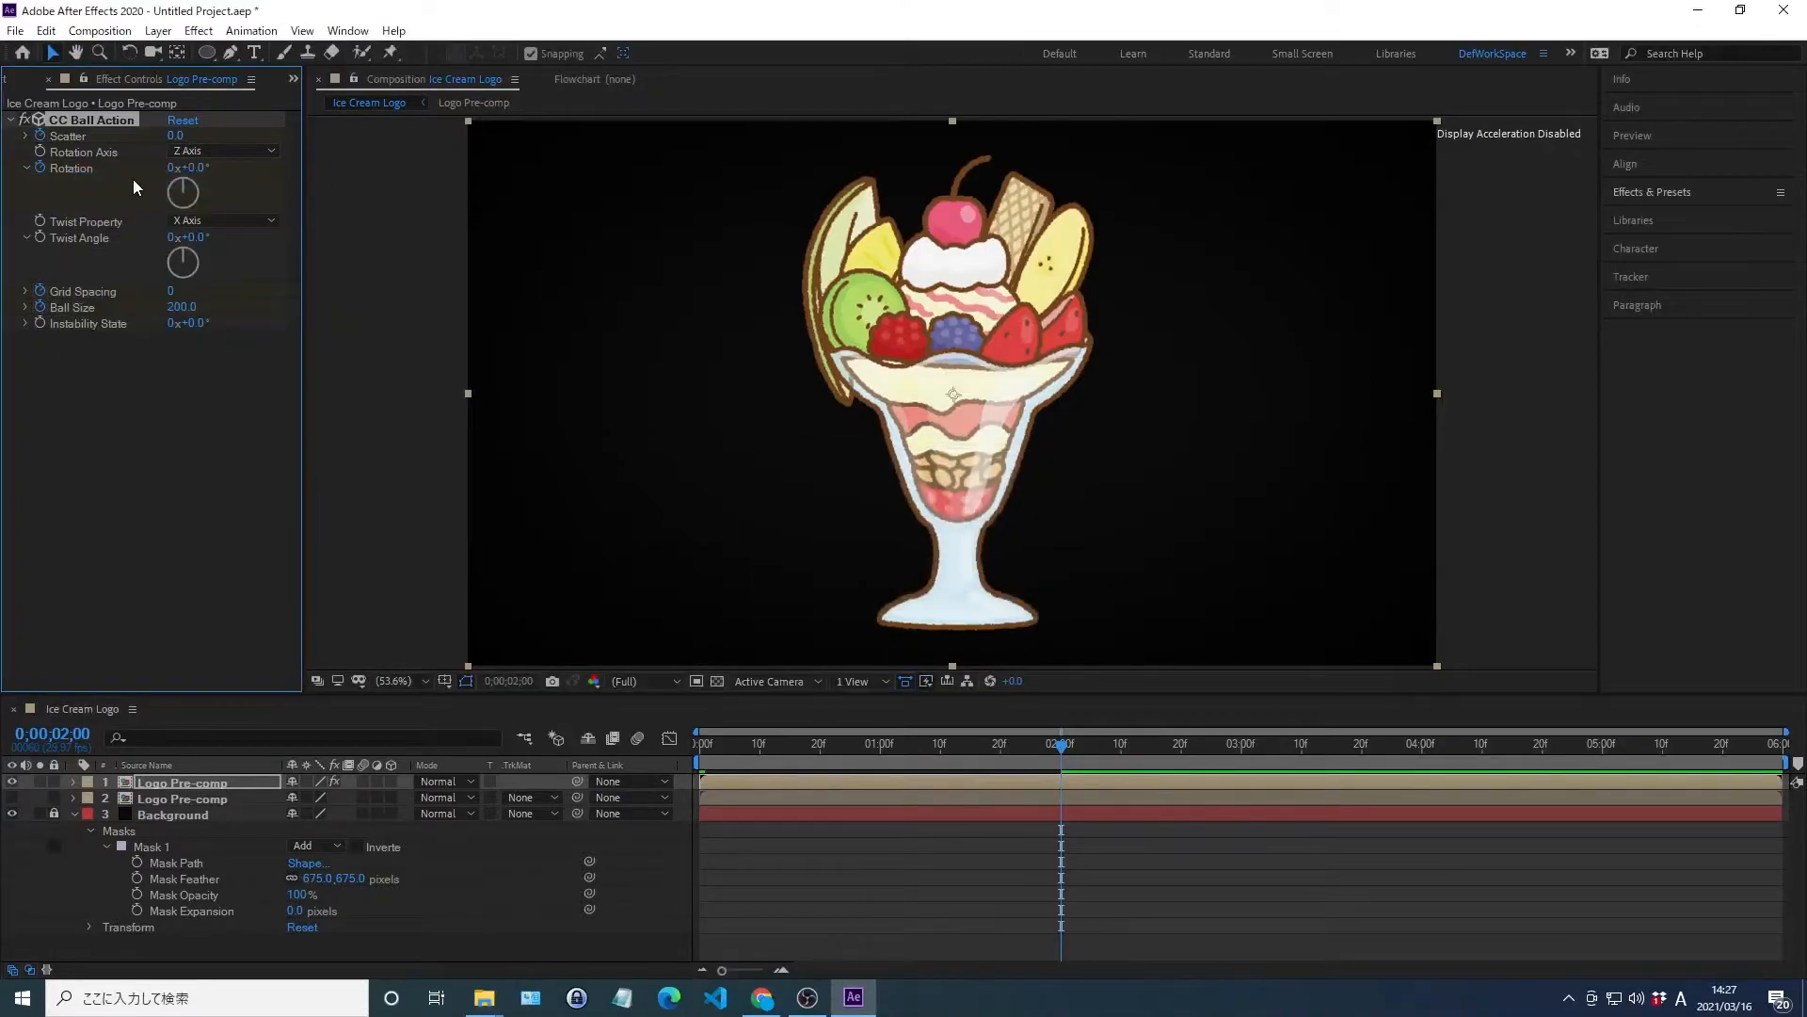
{"action": "right_click", "coordinate": [83, 291]}
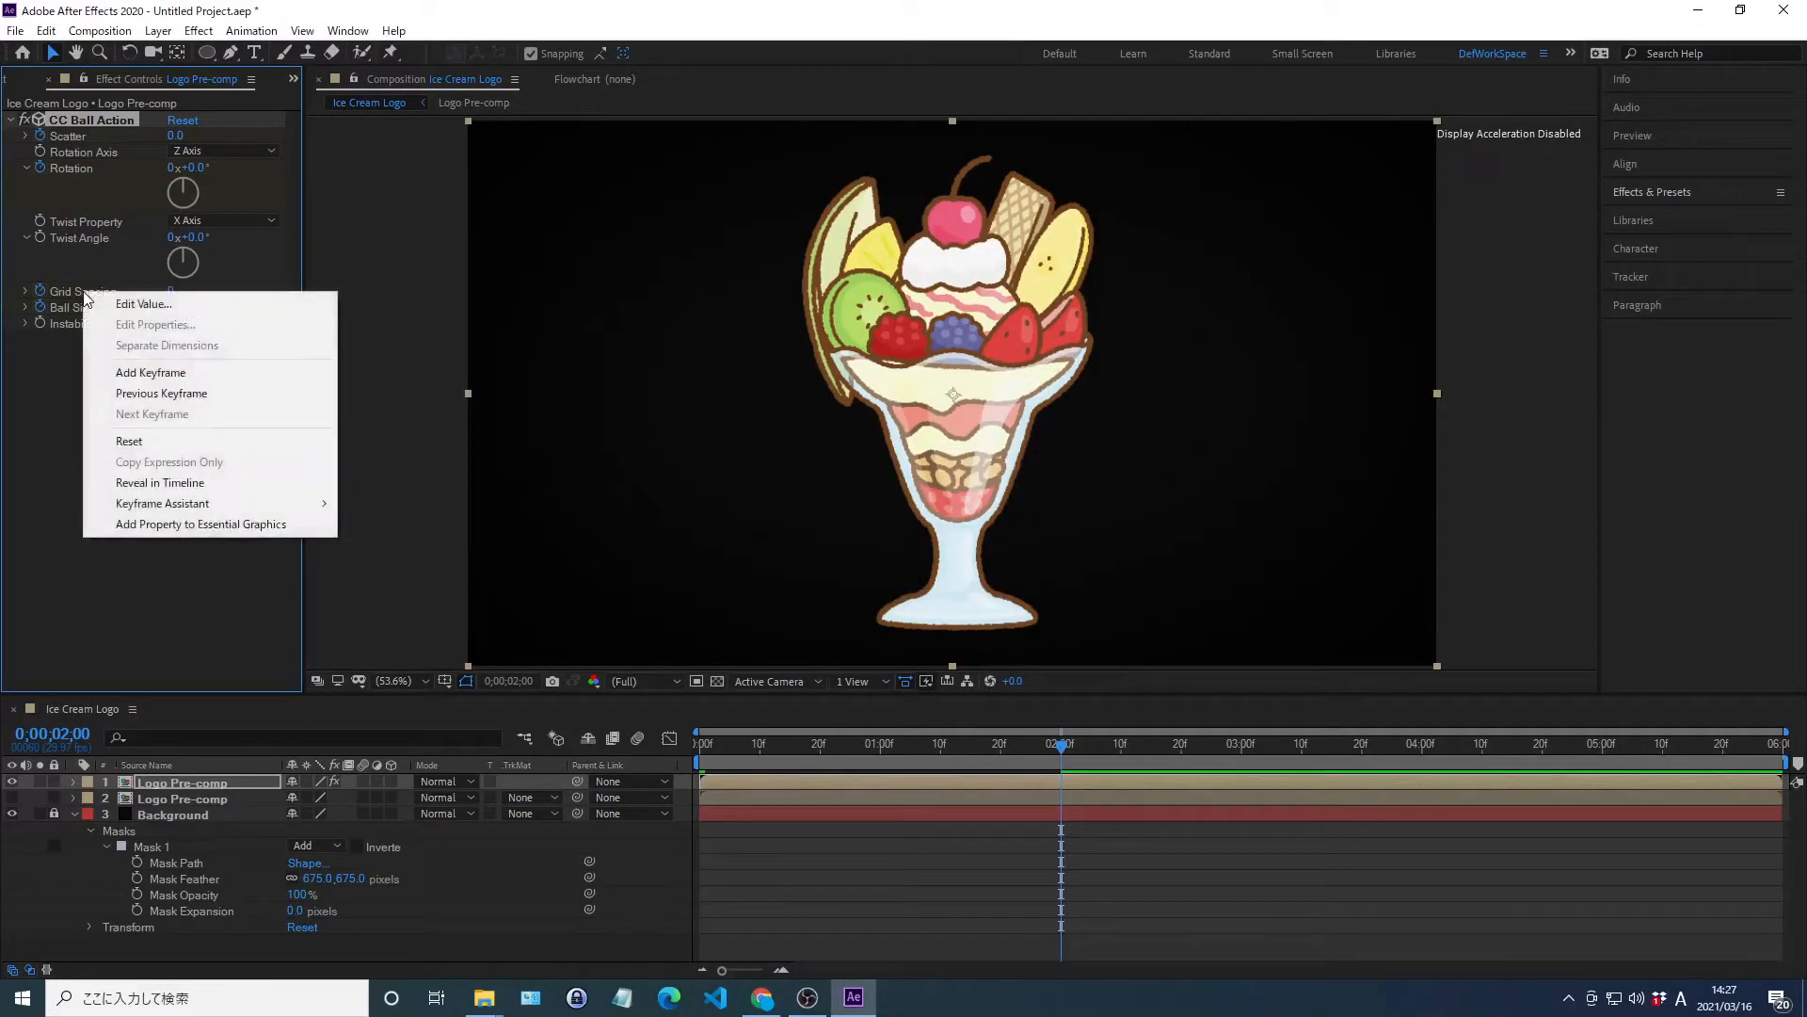
{"action": "left_click", "coordinate": [143, 303]}
{"action": "key", "text": "Return"}
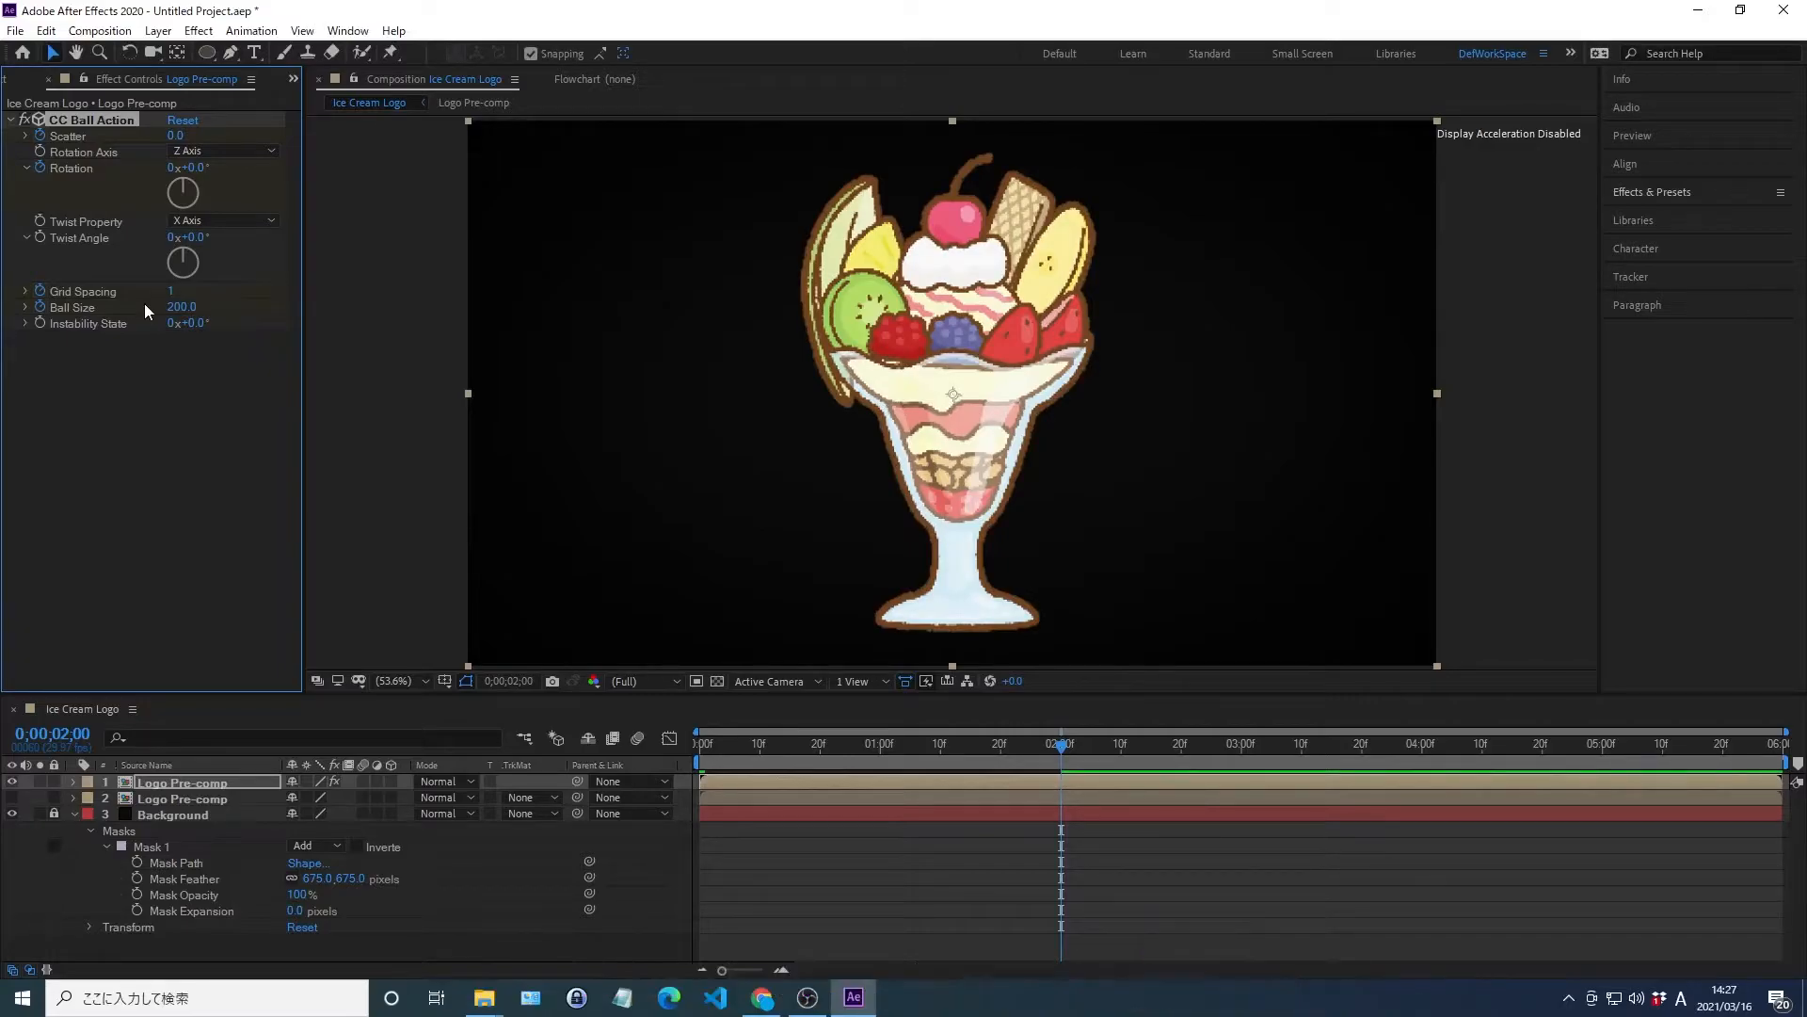
Hide the upper Logo Pre-comp layer and show the lower Logo Pre-comp layer
{"action": "key", "text": "ctrl+alt+shift+v"}
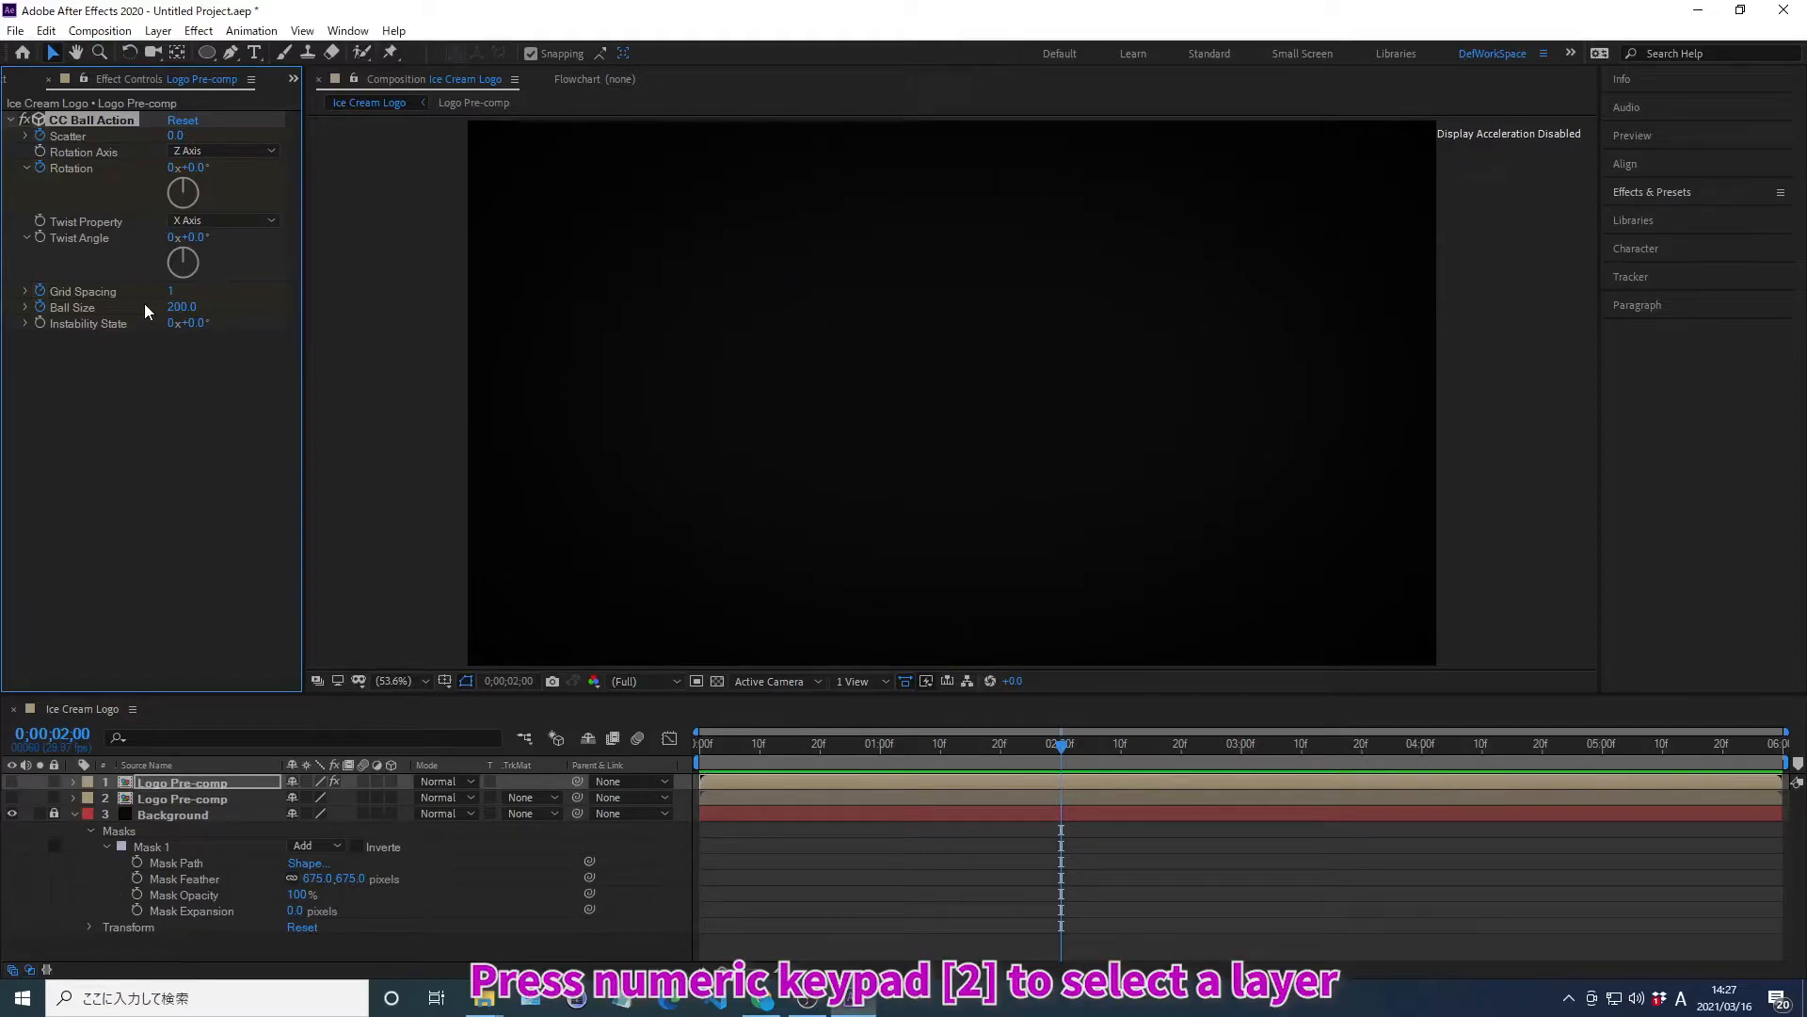
{"action": "key", "text": "KP_2"}
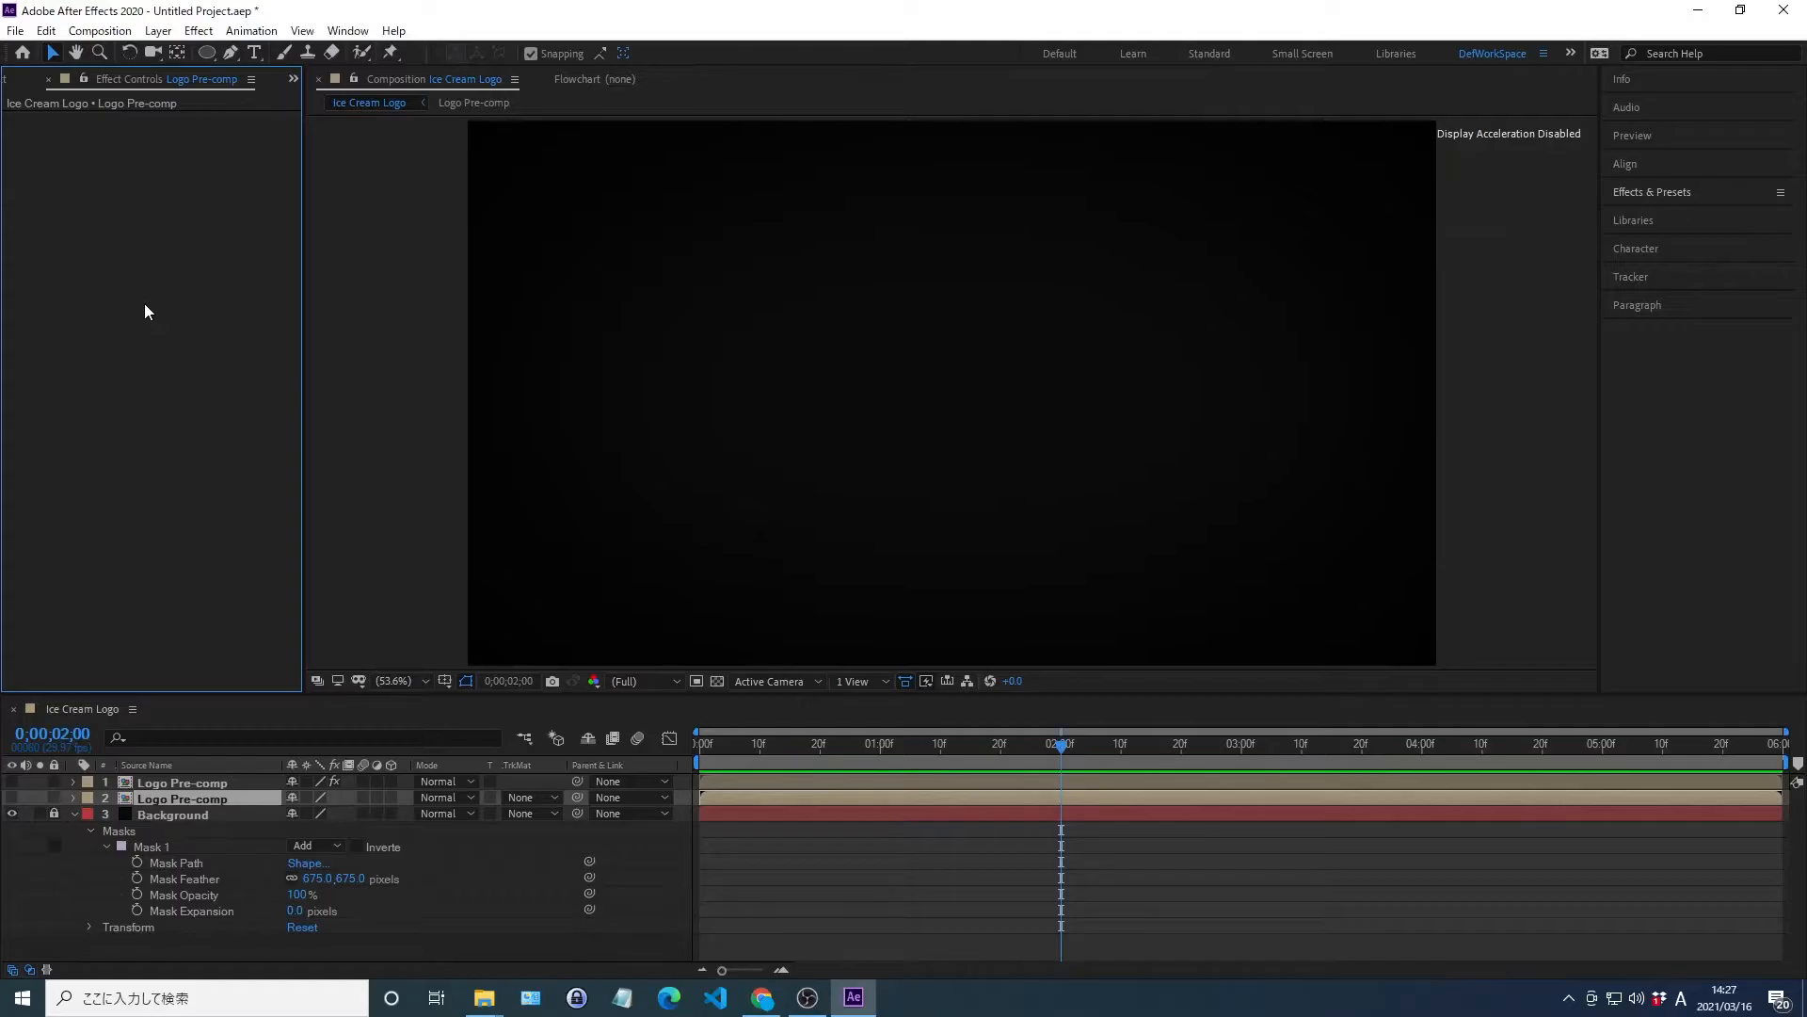
{"action": "key", "text": "ctrl+alt+shift+v"}
Trim the end of the upper Logo Pre-comp layer to 0;00;02;00
{"action": "key", "text": "alt+shift+j"}
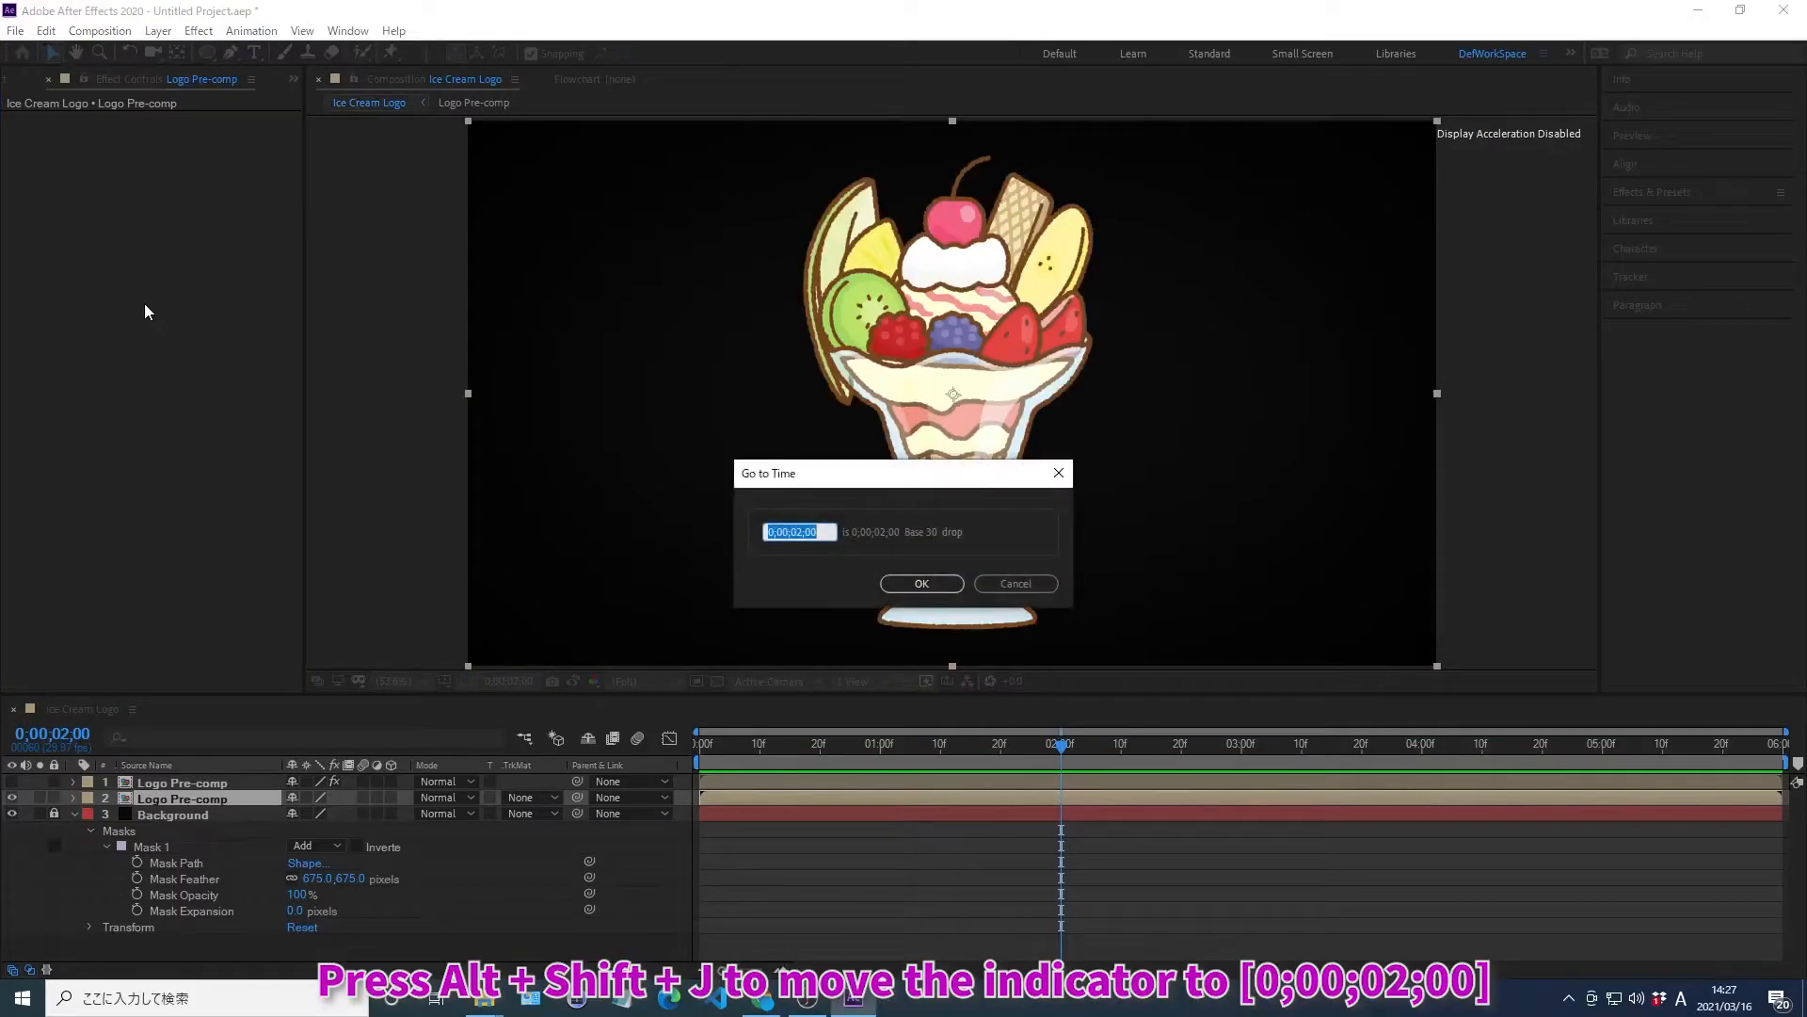
{"action": "type", "text": "0;00;02;00"}
{"action": "key", "text": "Return"}
{"action": "left_click", "coordinate": [144, 311]}
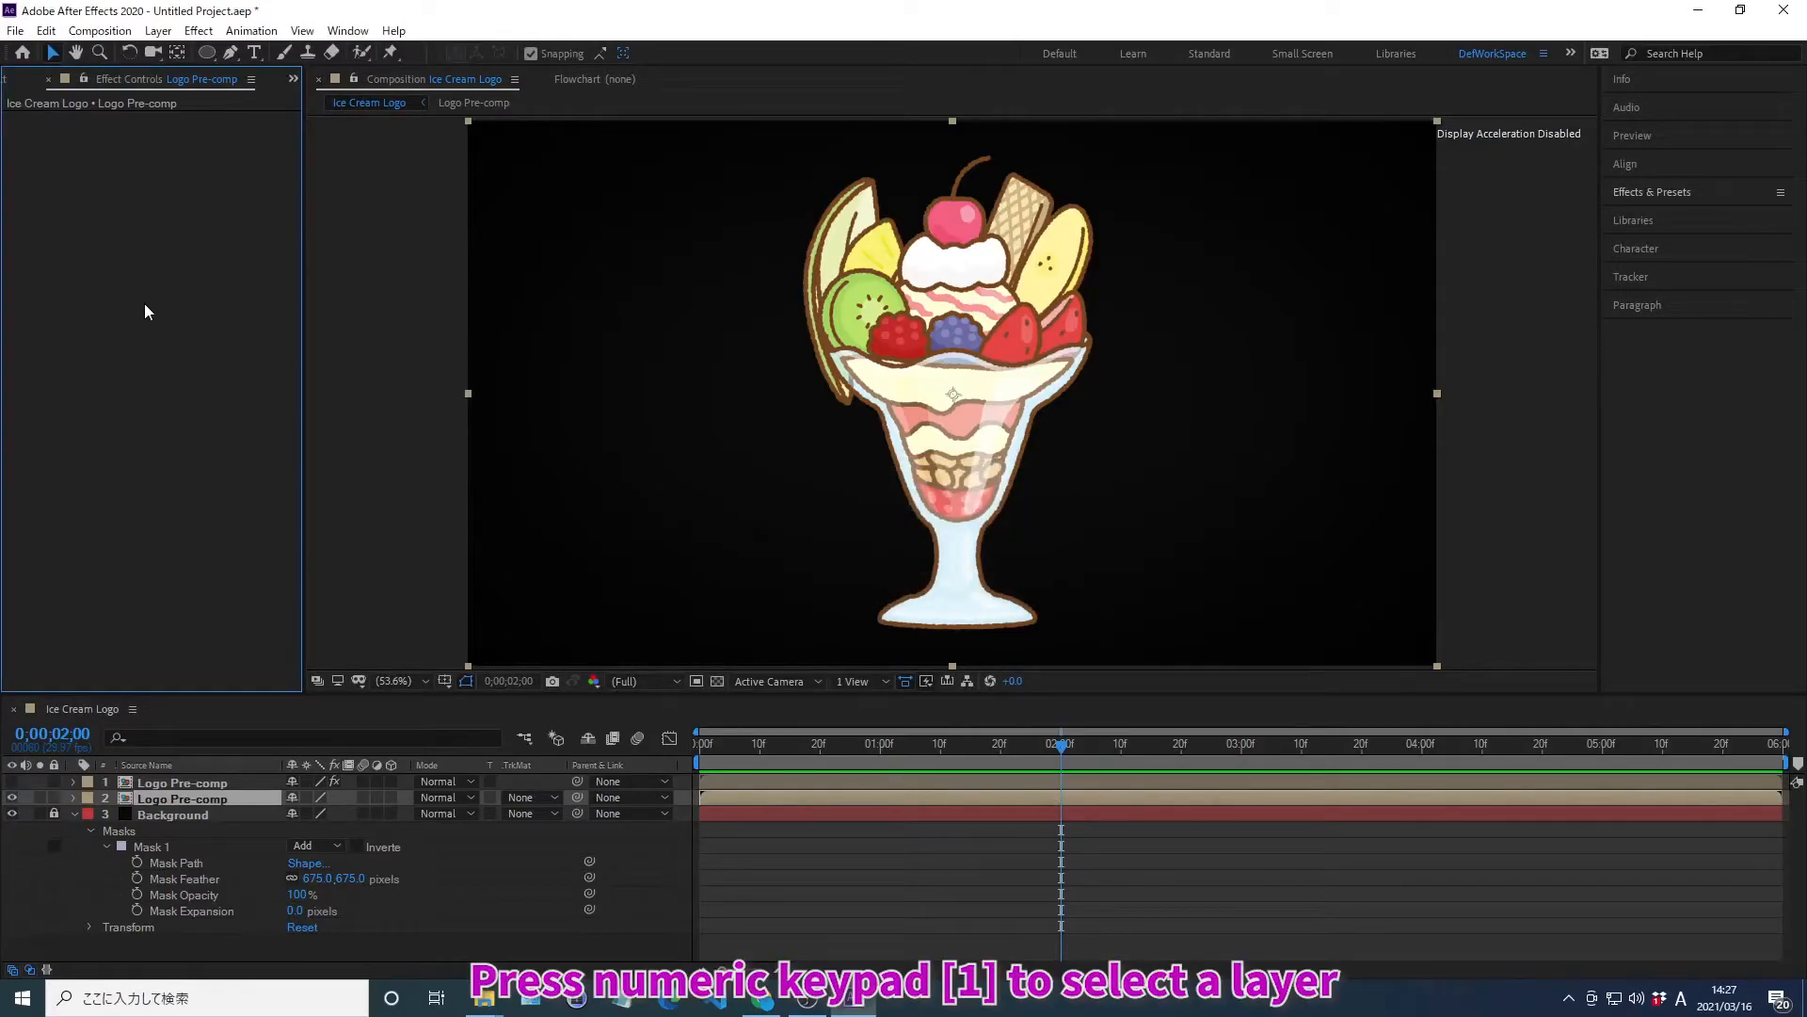
{"action": "key", "text": "KP_1"}
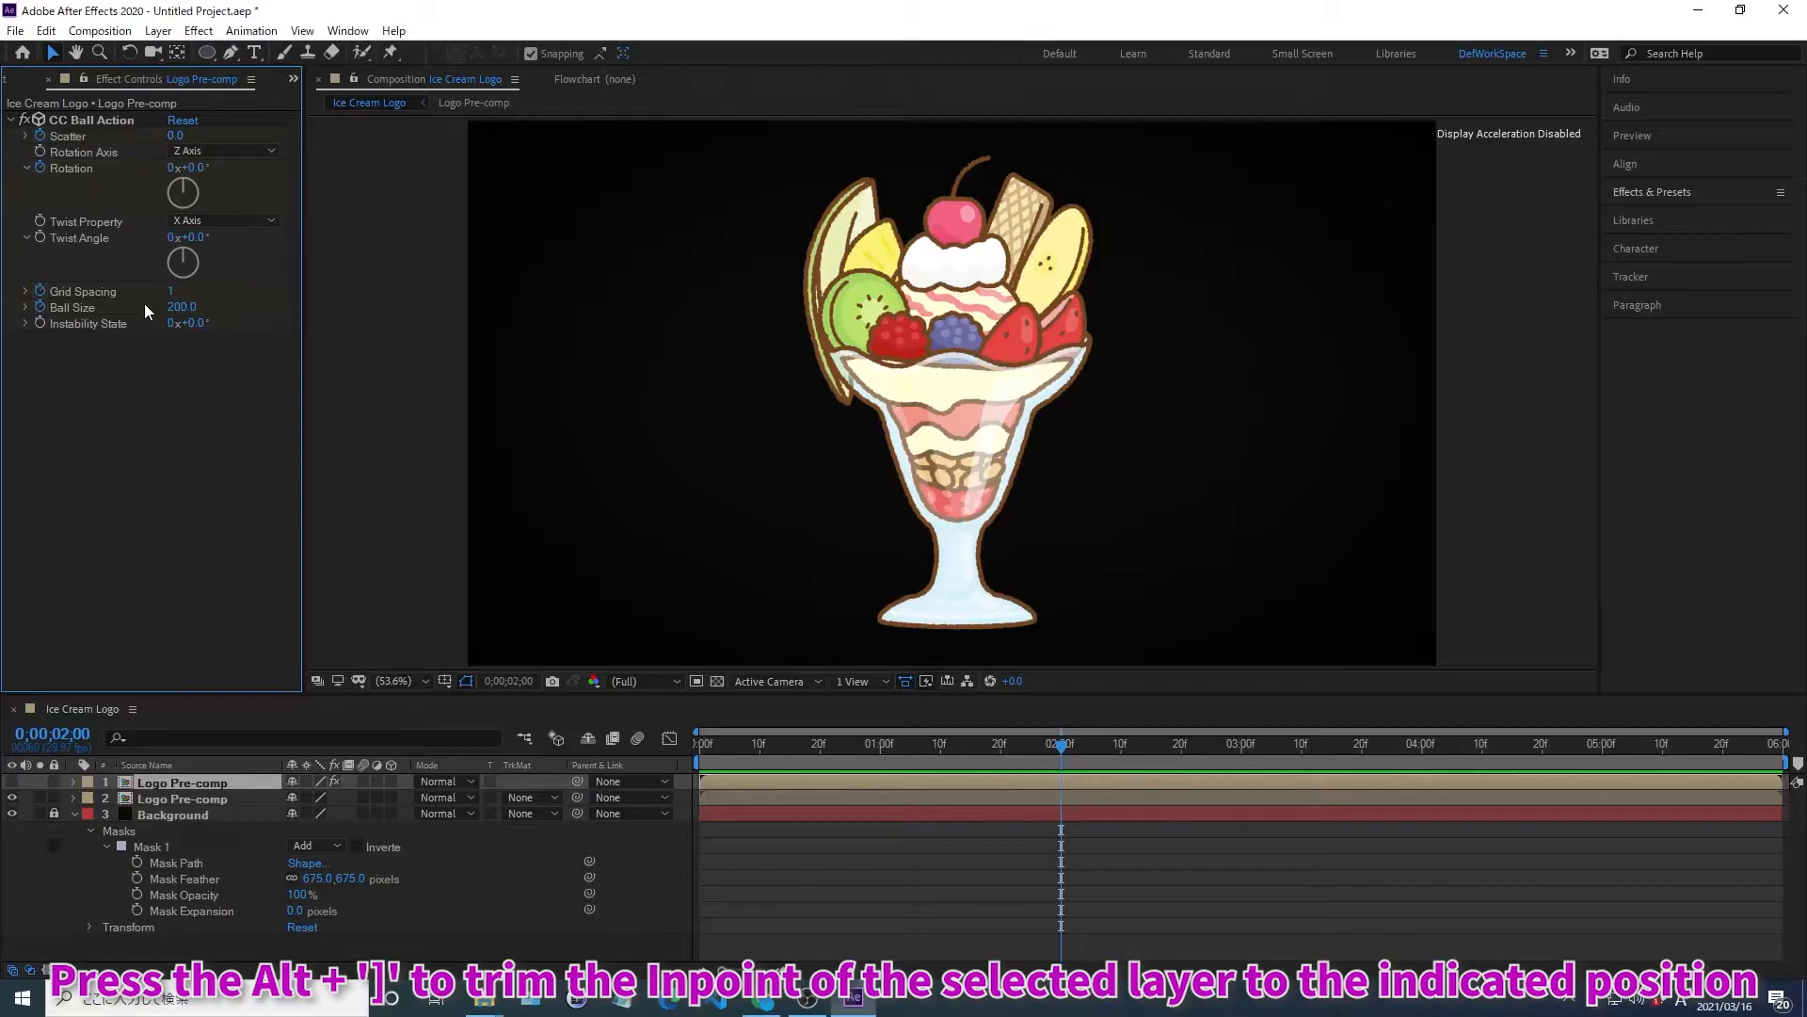
{"action": "key", "text": "alt+bracketright"}
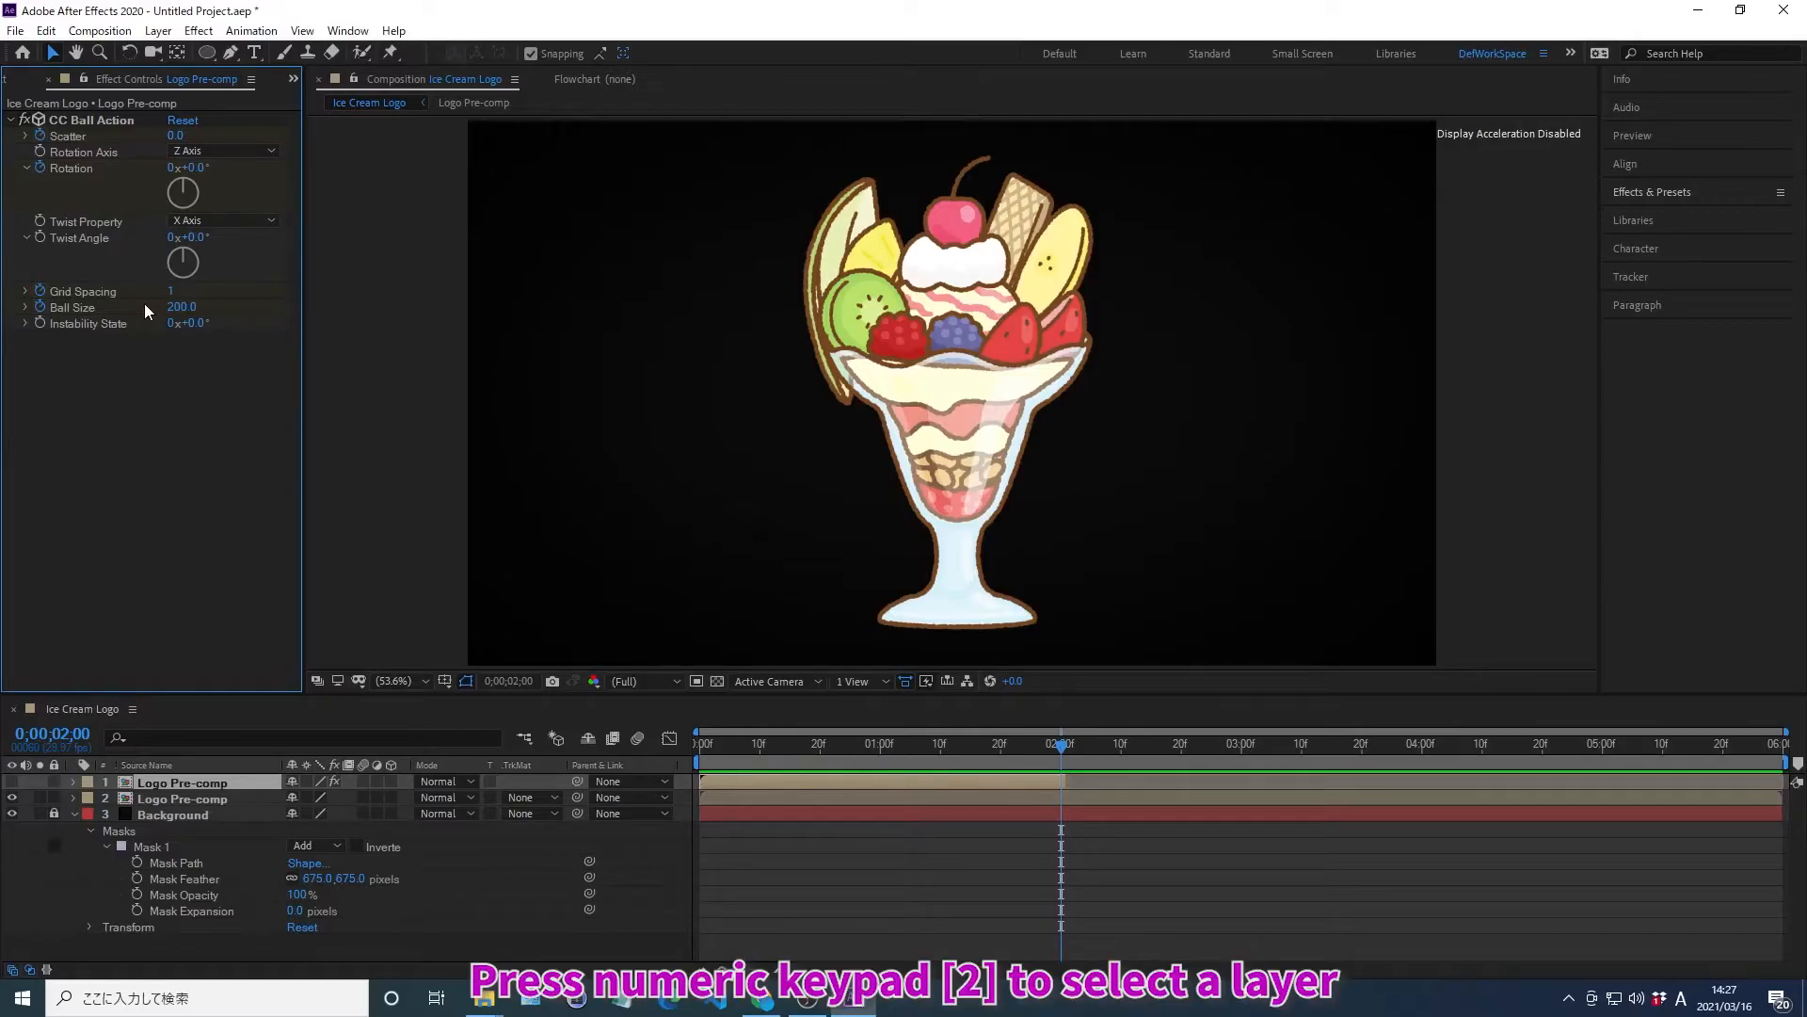
Apply the CC Lens effect to the lower Logo Pre-comp layer
{"action": "key", "text": "KP_2"}
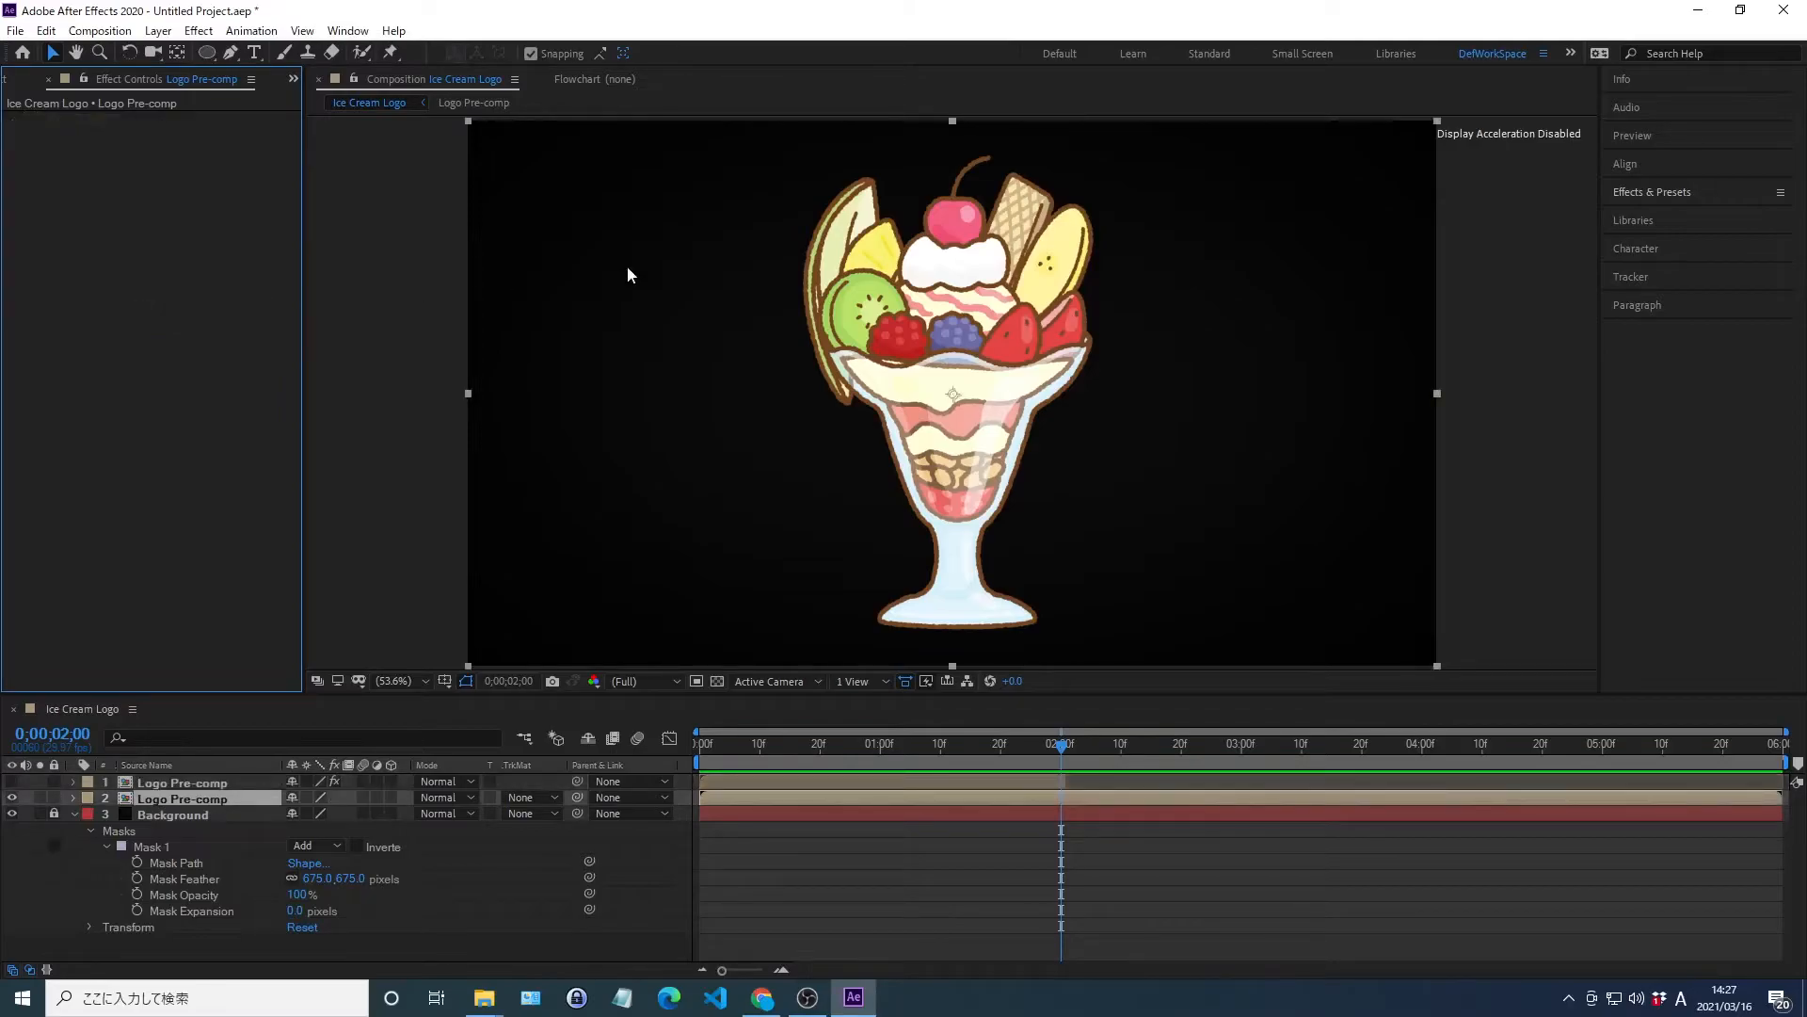
{"action": "left_click", "coordinate": [1623, 192]}
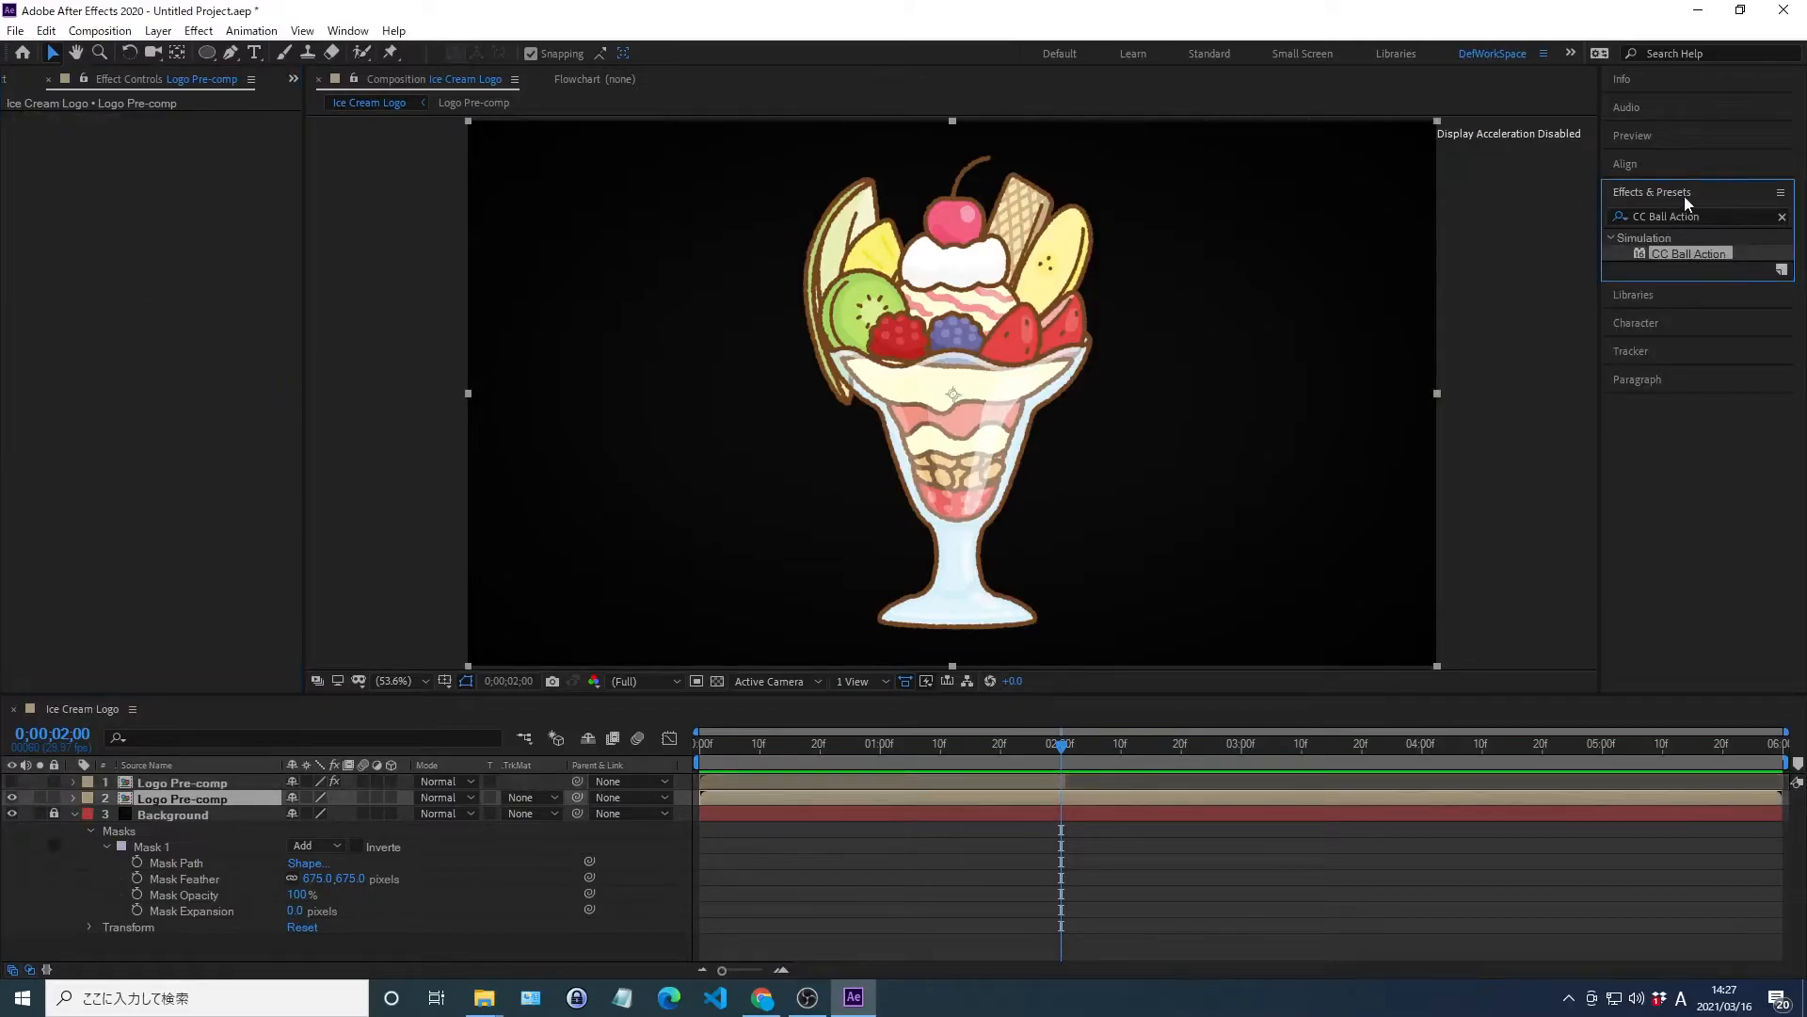
{"action": "left_click", "coordinate": [1782, 217]}
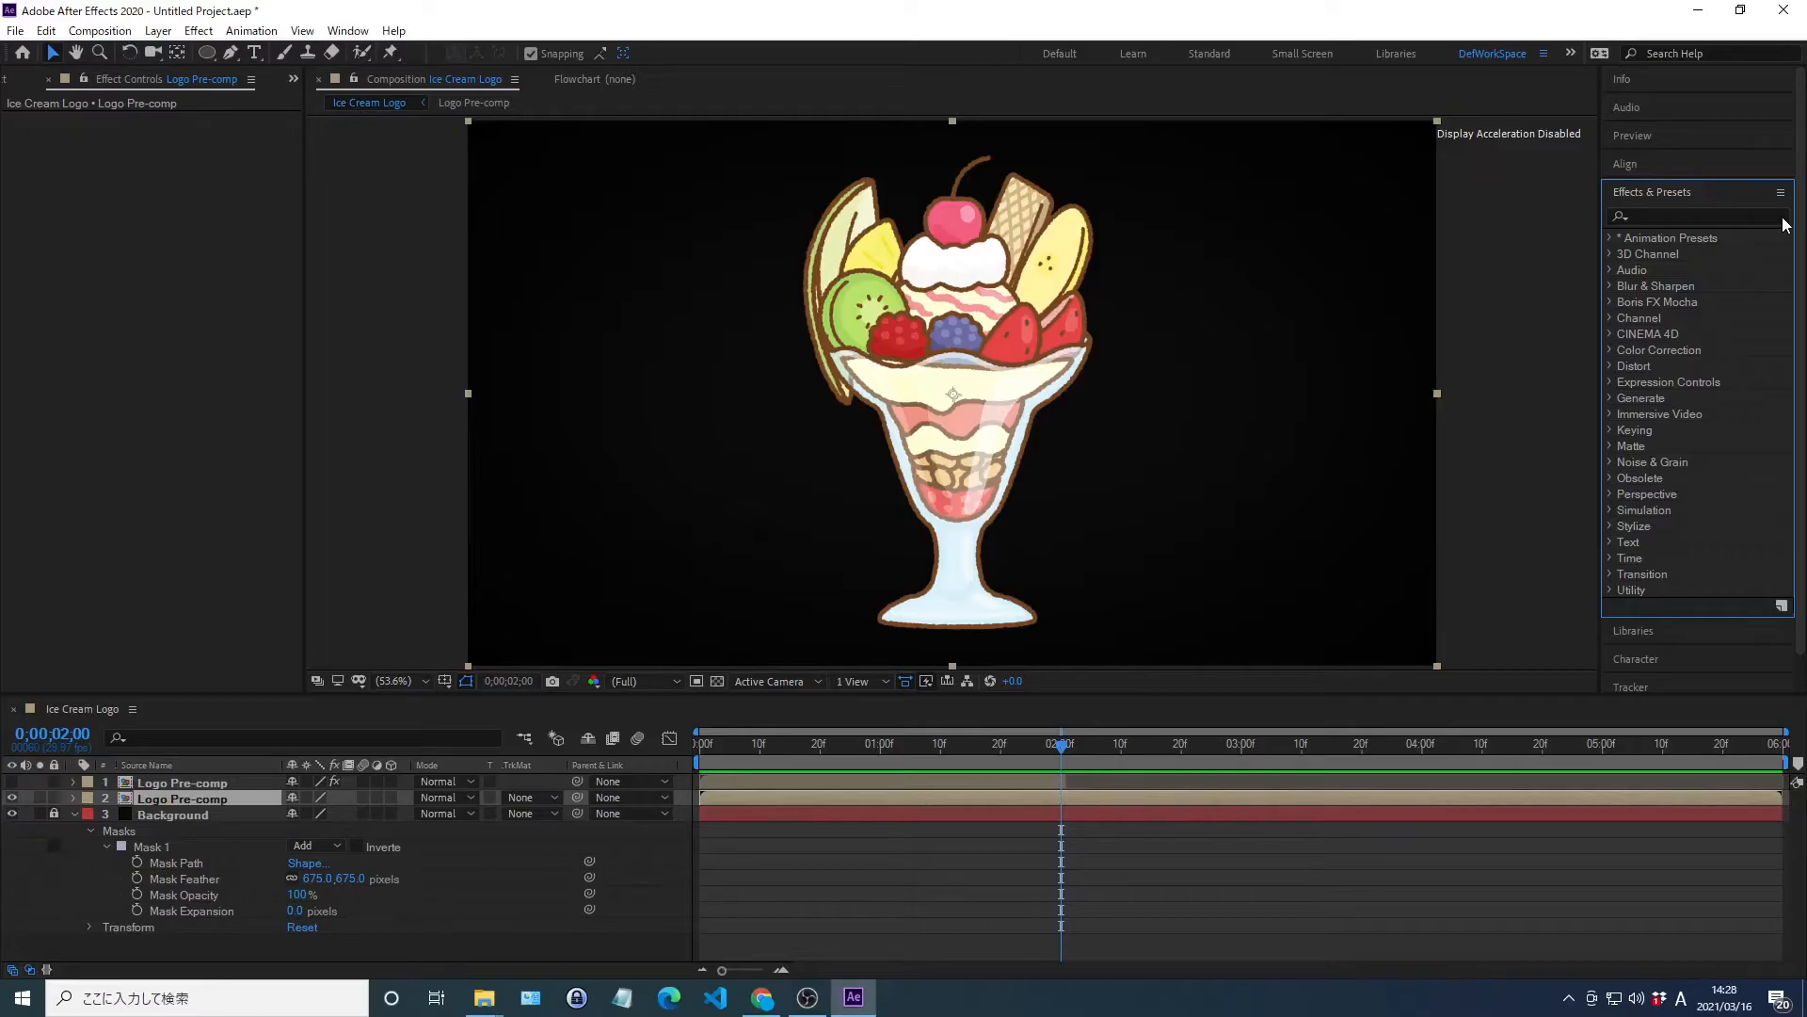
{"action": "left_click", "coordinate": [1652, 215]}
{"action": "type", "text": "CC Lens"}
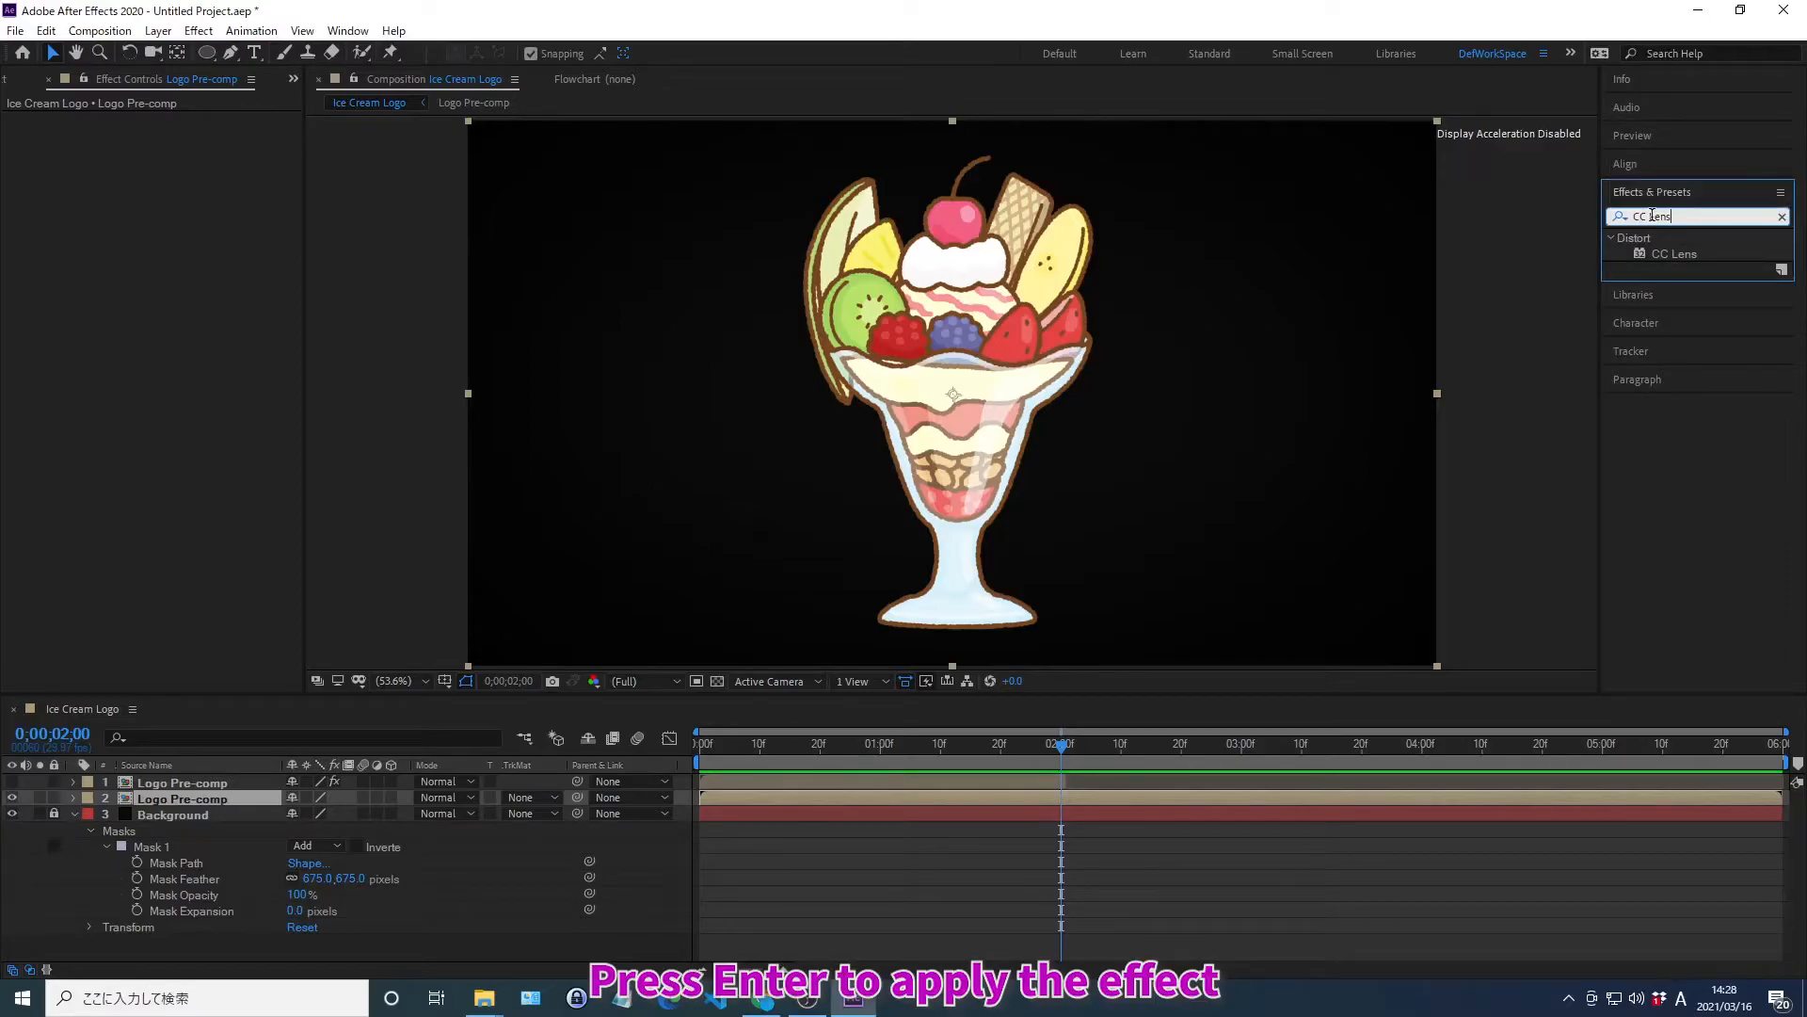
{"action": "key", "text": "Return"}
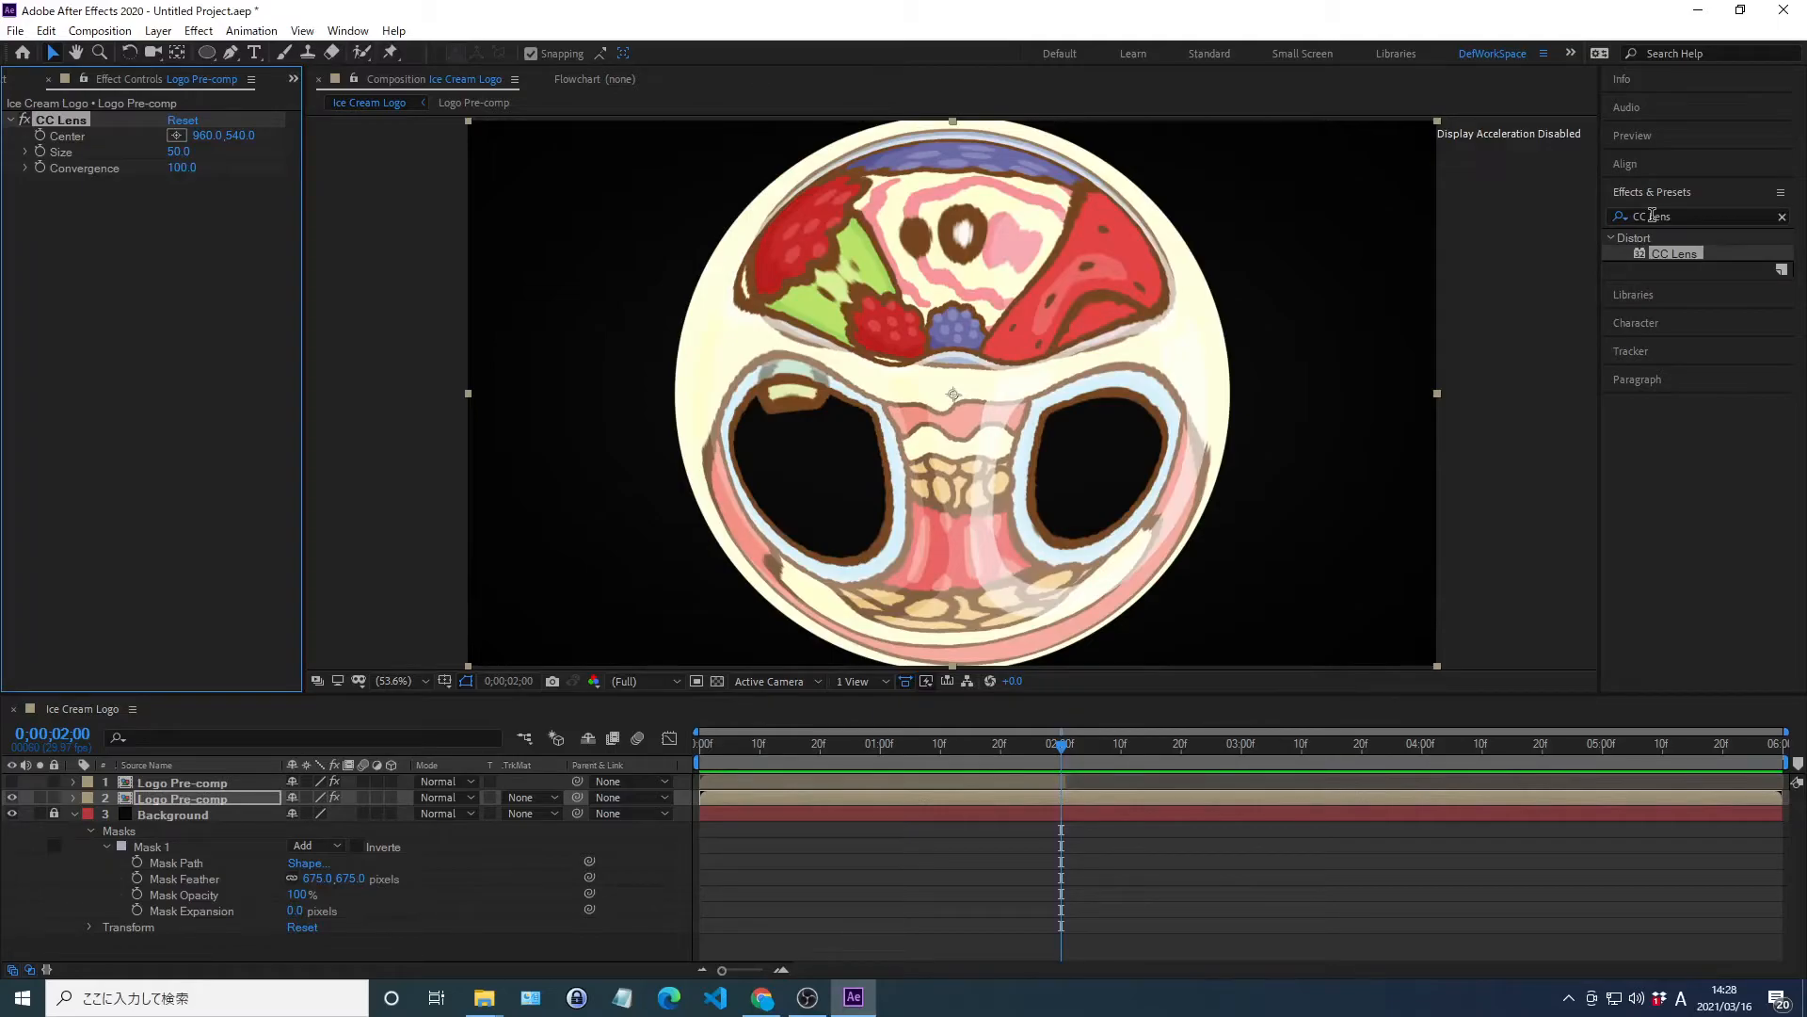
{"action": "left_click", "coordinate": [1653, 191]}
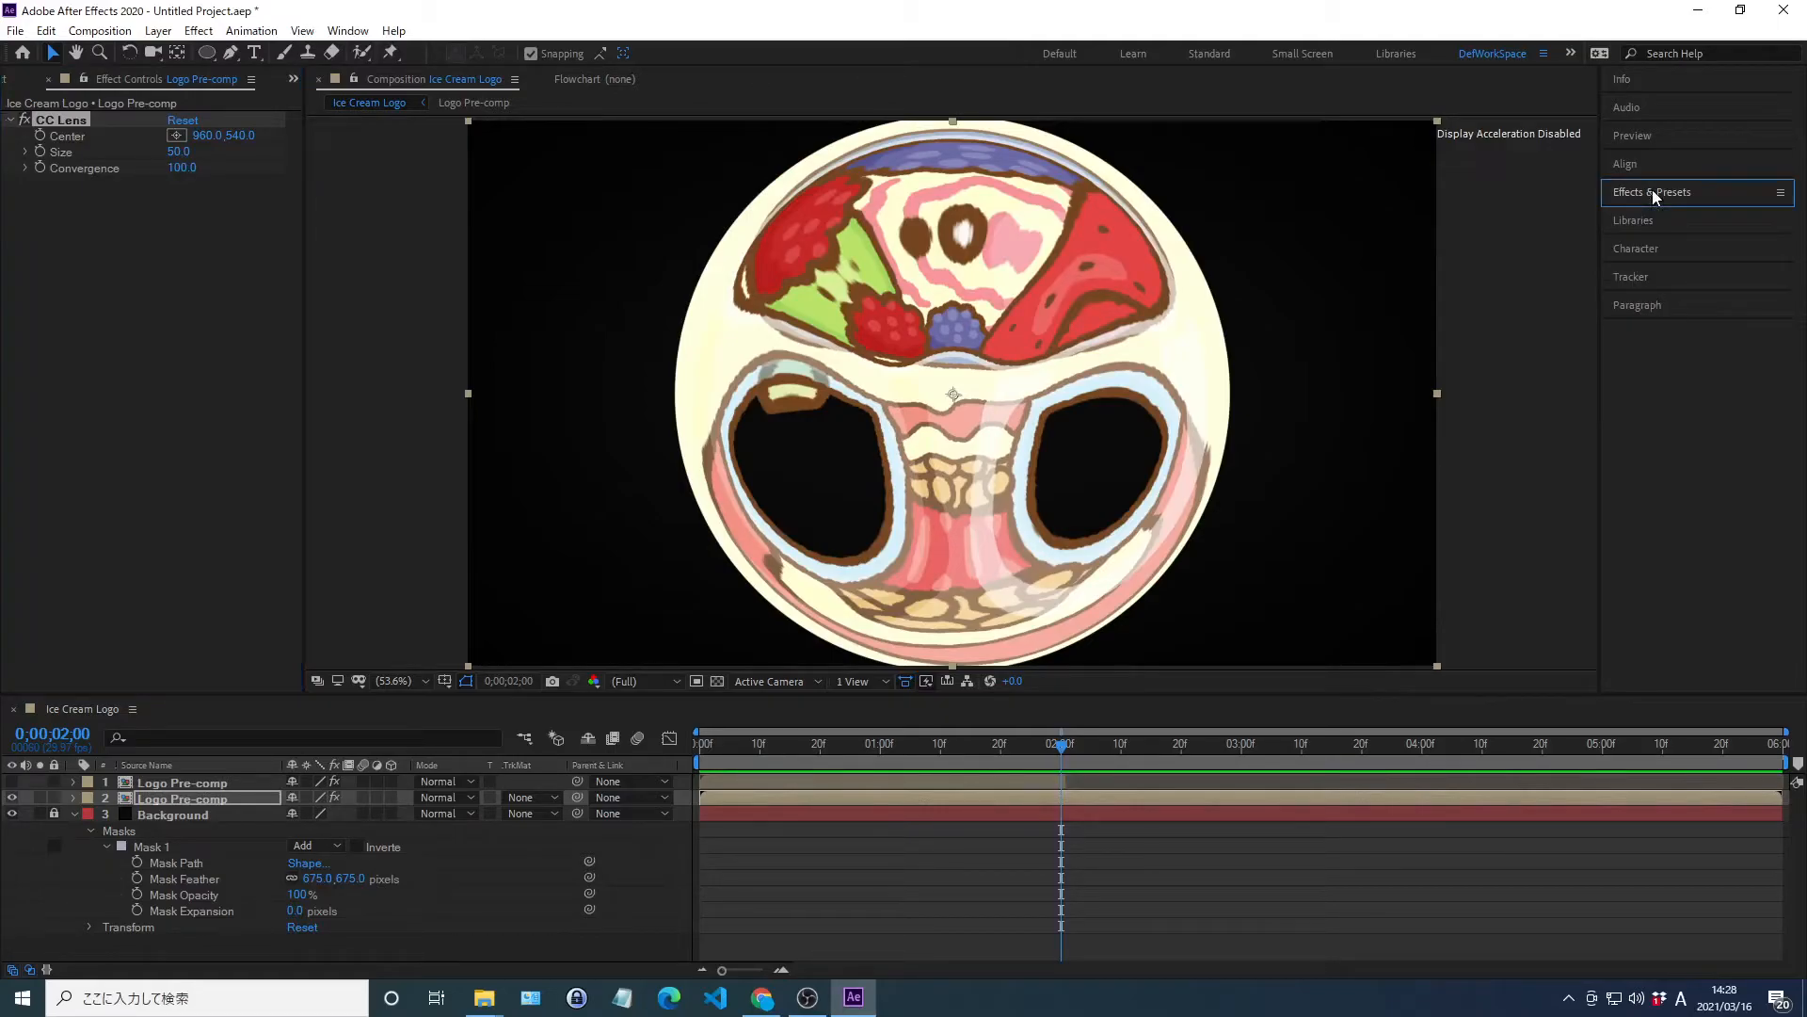
Set CC Lens Size to 0 and enable keyframing for it at 0;00;02;00
{"action": "right_click", "coordinate": [62, 153]}
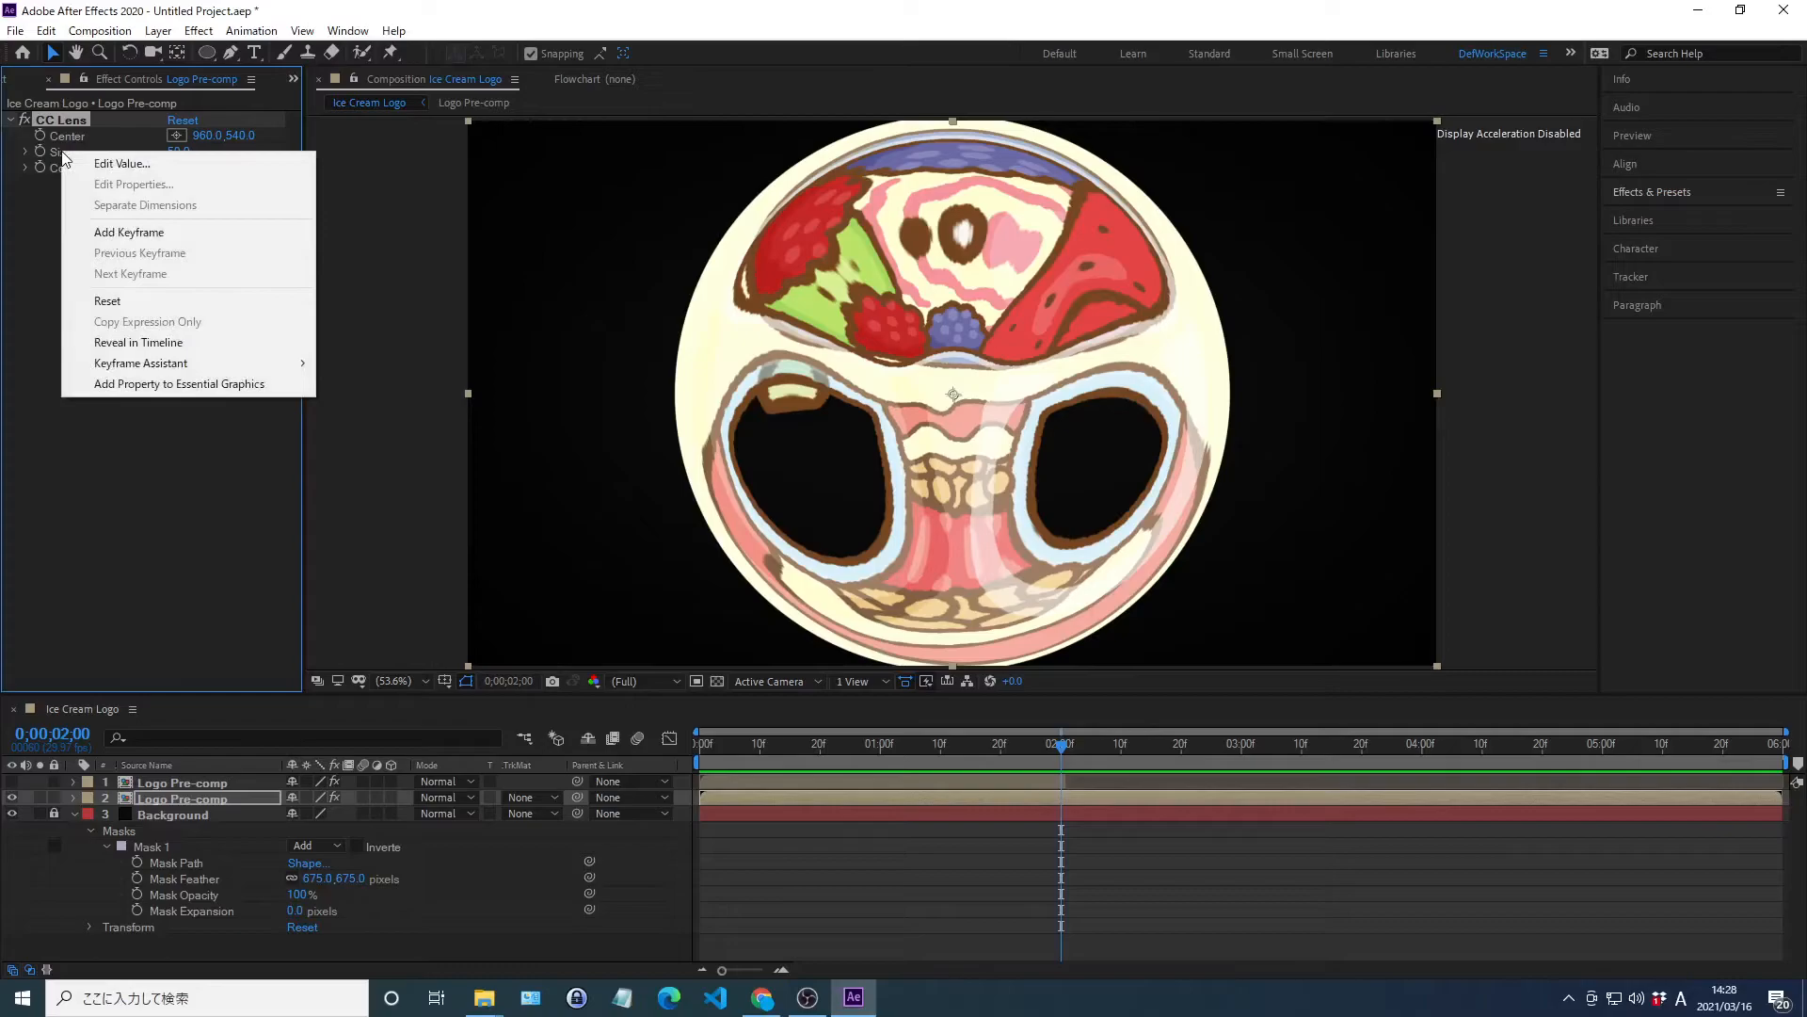
{"action": "left_click", "coordinate": [122, 164]}
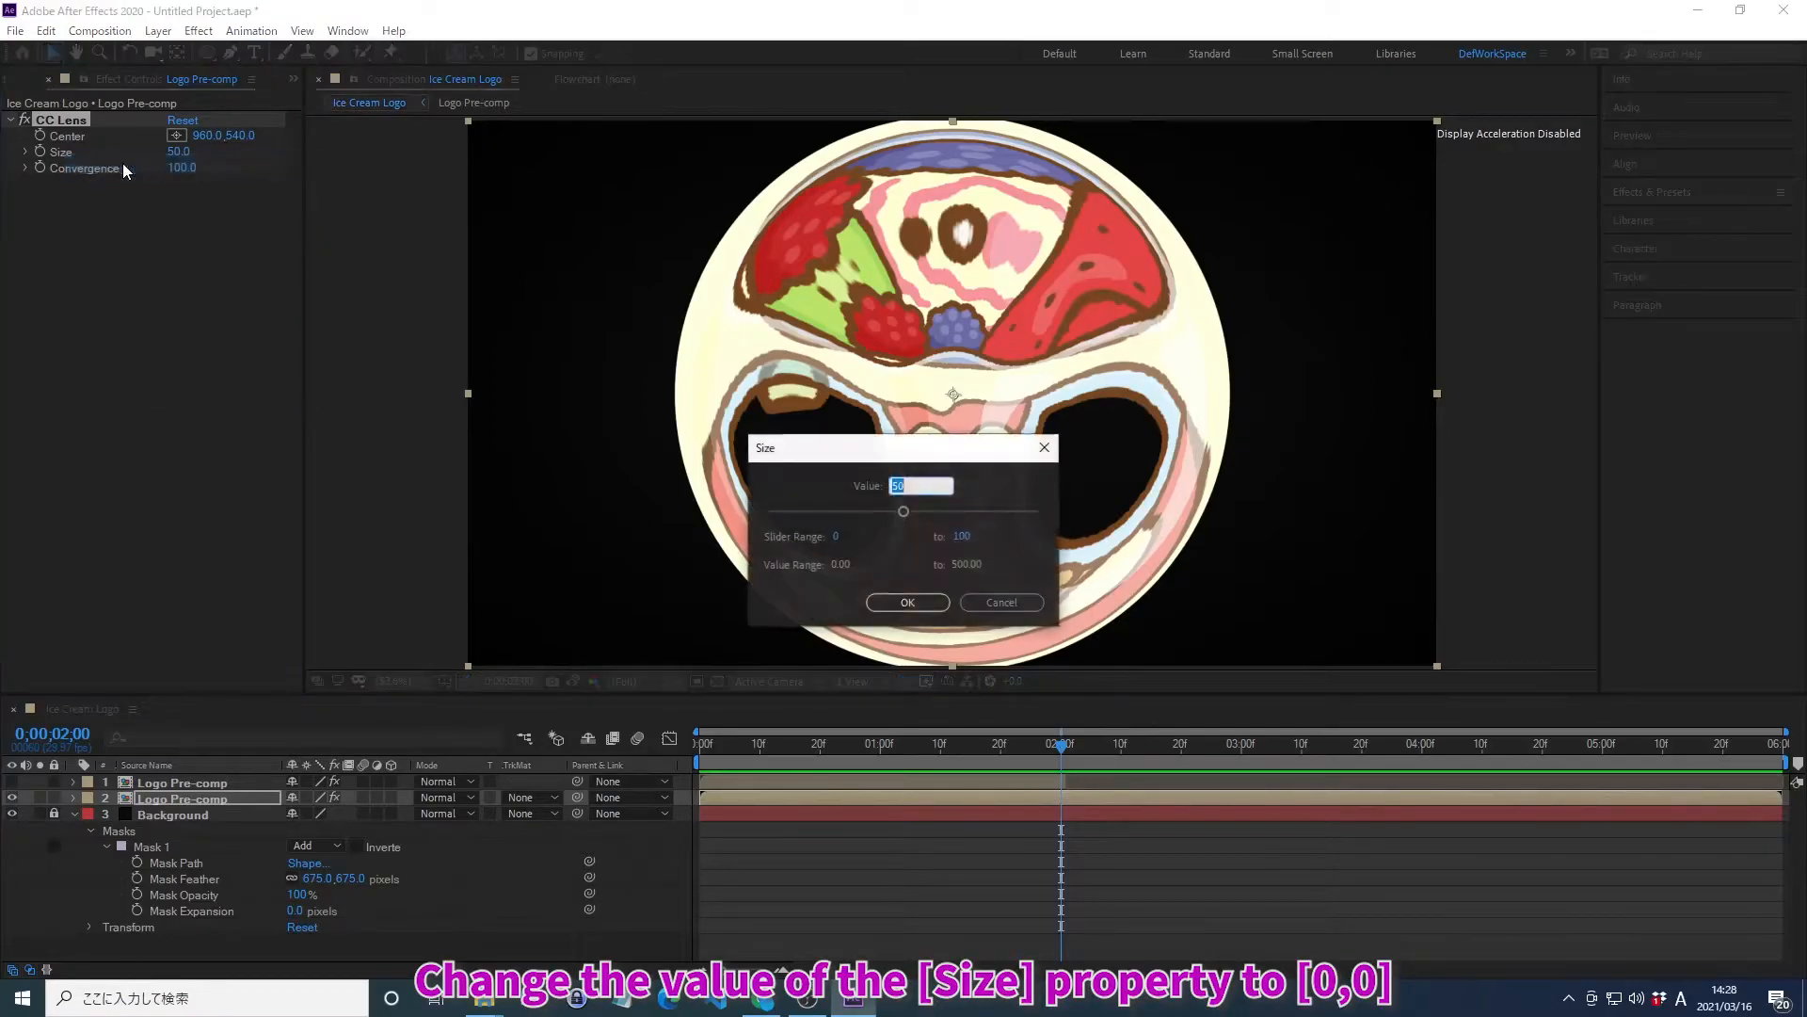
{"action": "type", "text": "0"}
{"action": "key", "text": "Return"}
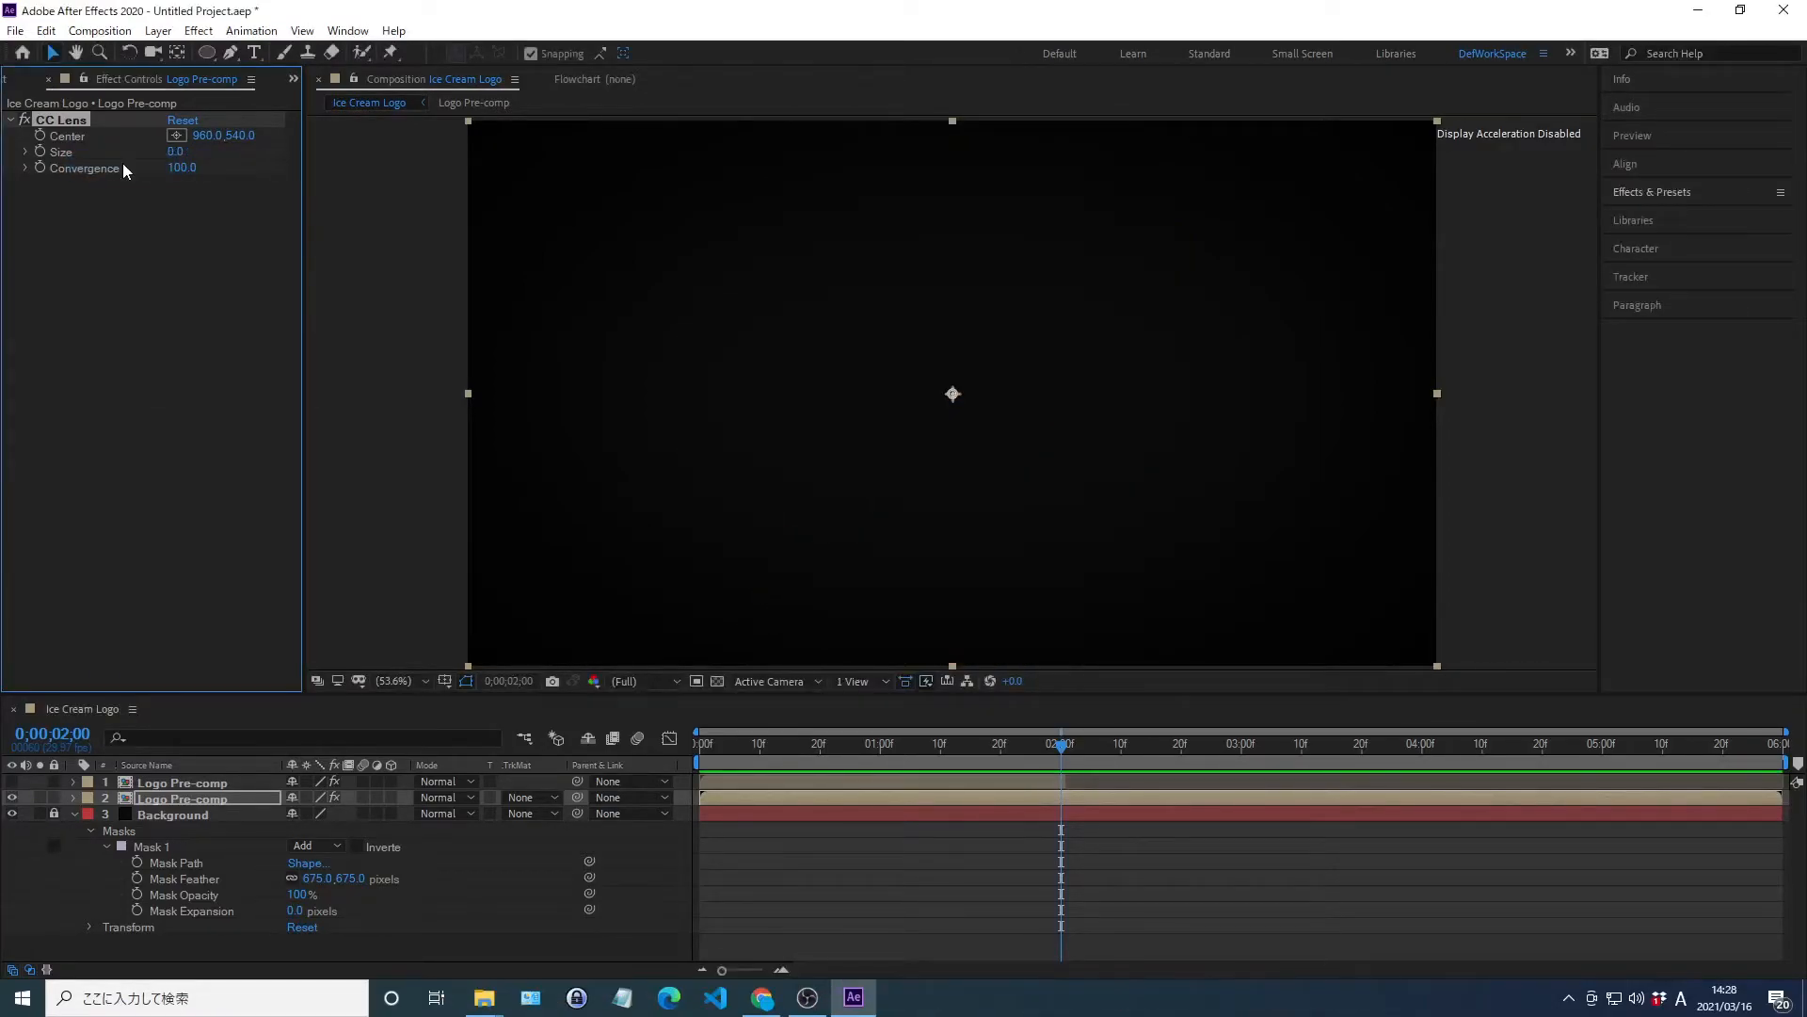
{"action": "left_click", "coordinate": [39, 151]}
Go to 0;00;03;00 and set CC Lens Size to 400 there
{"action": "key", "text": "alt+shift+j"}
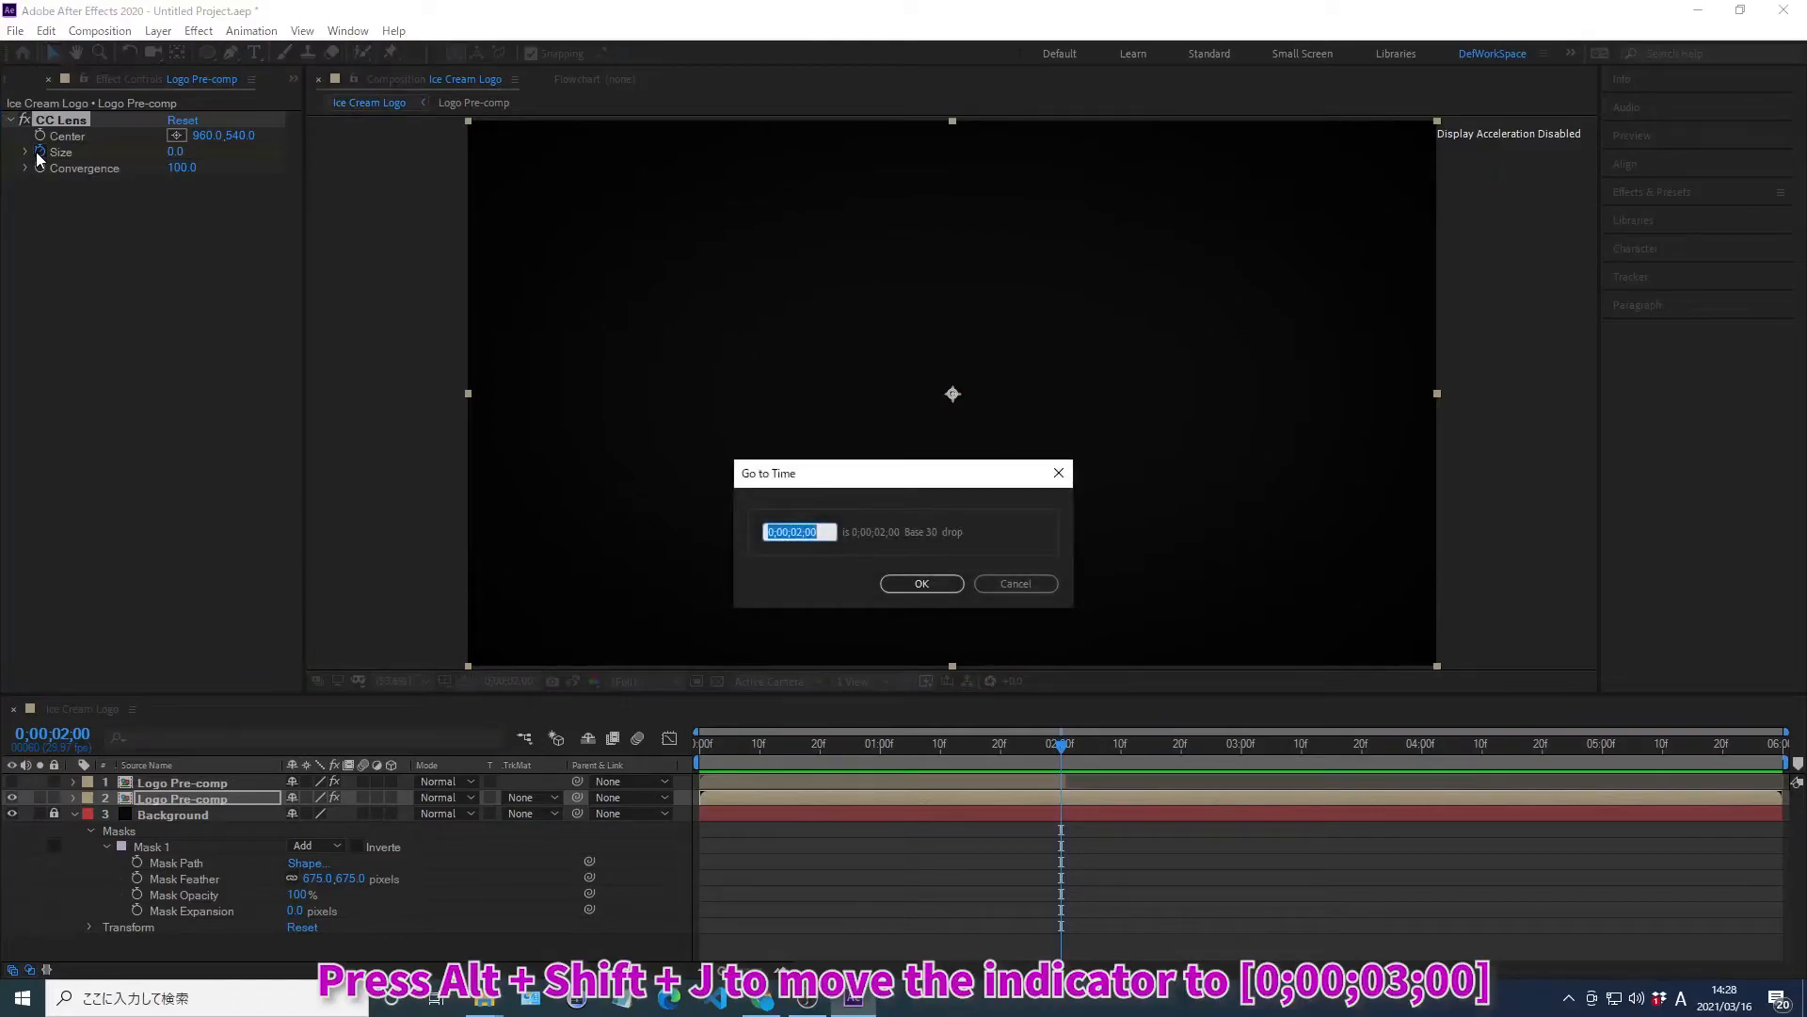
{"action": "type", "text": "0;00;03;00"}
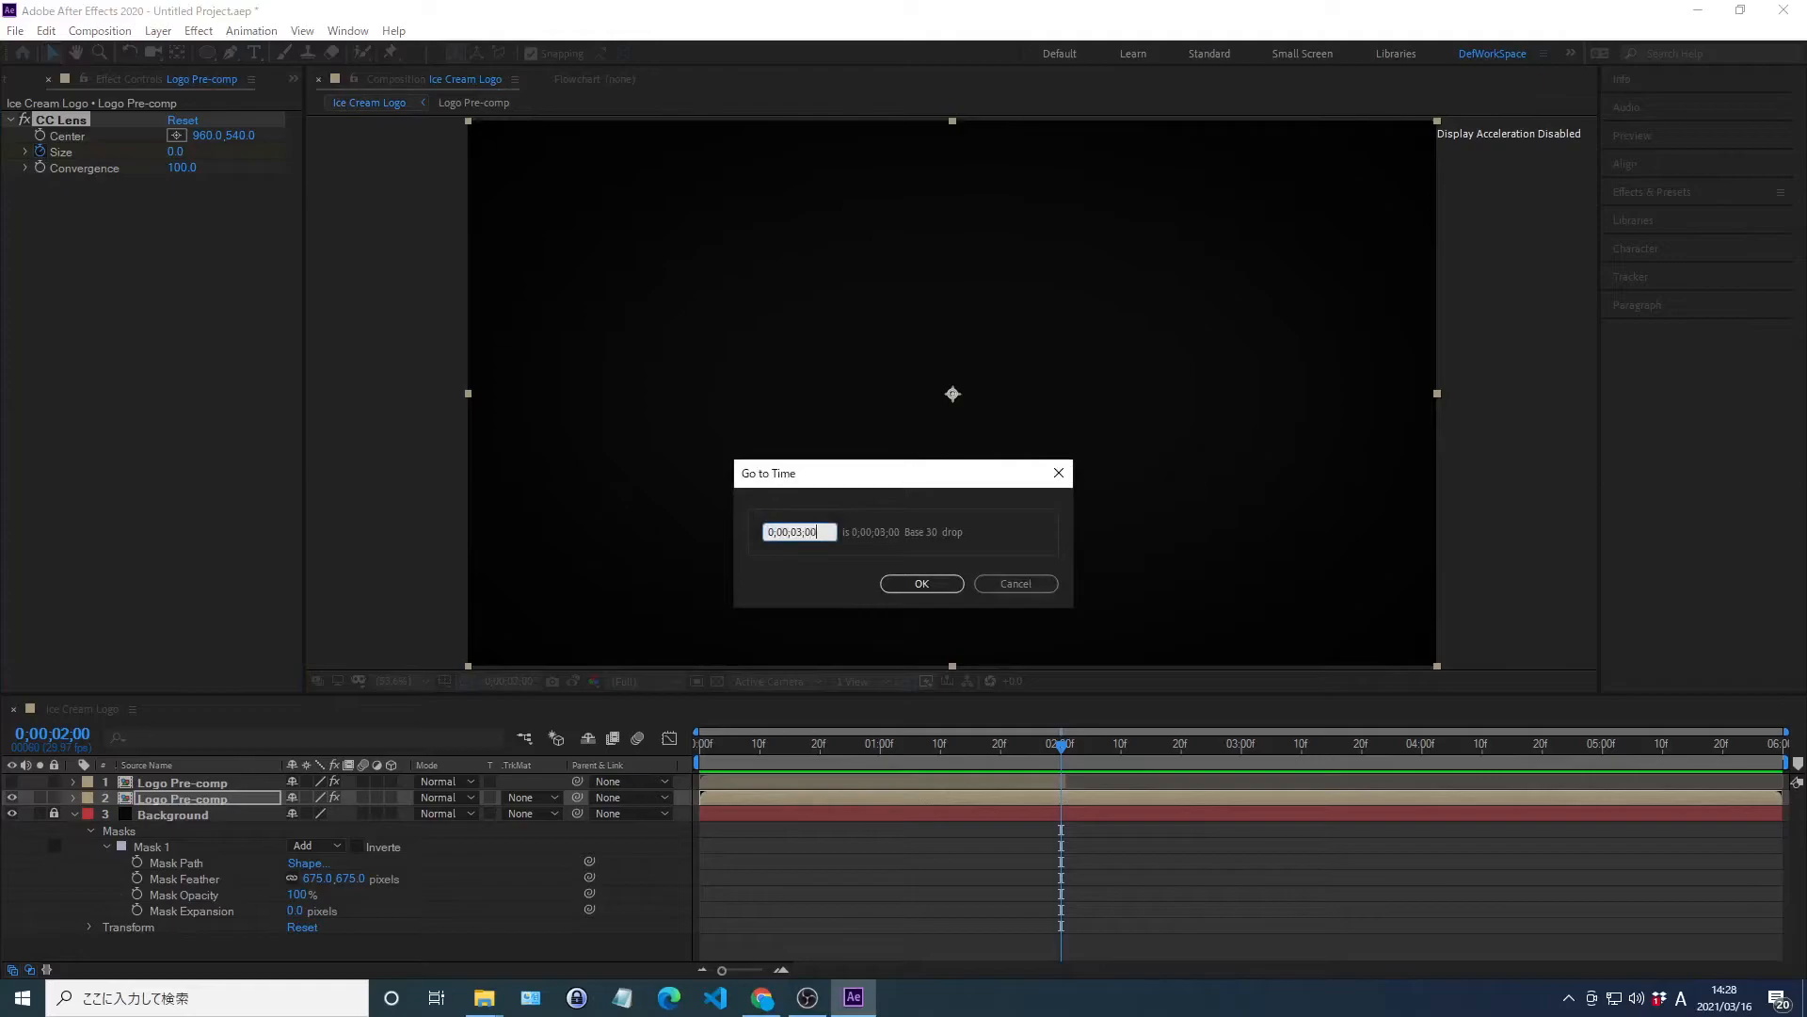
{"action": "key", "text": "Return"}
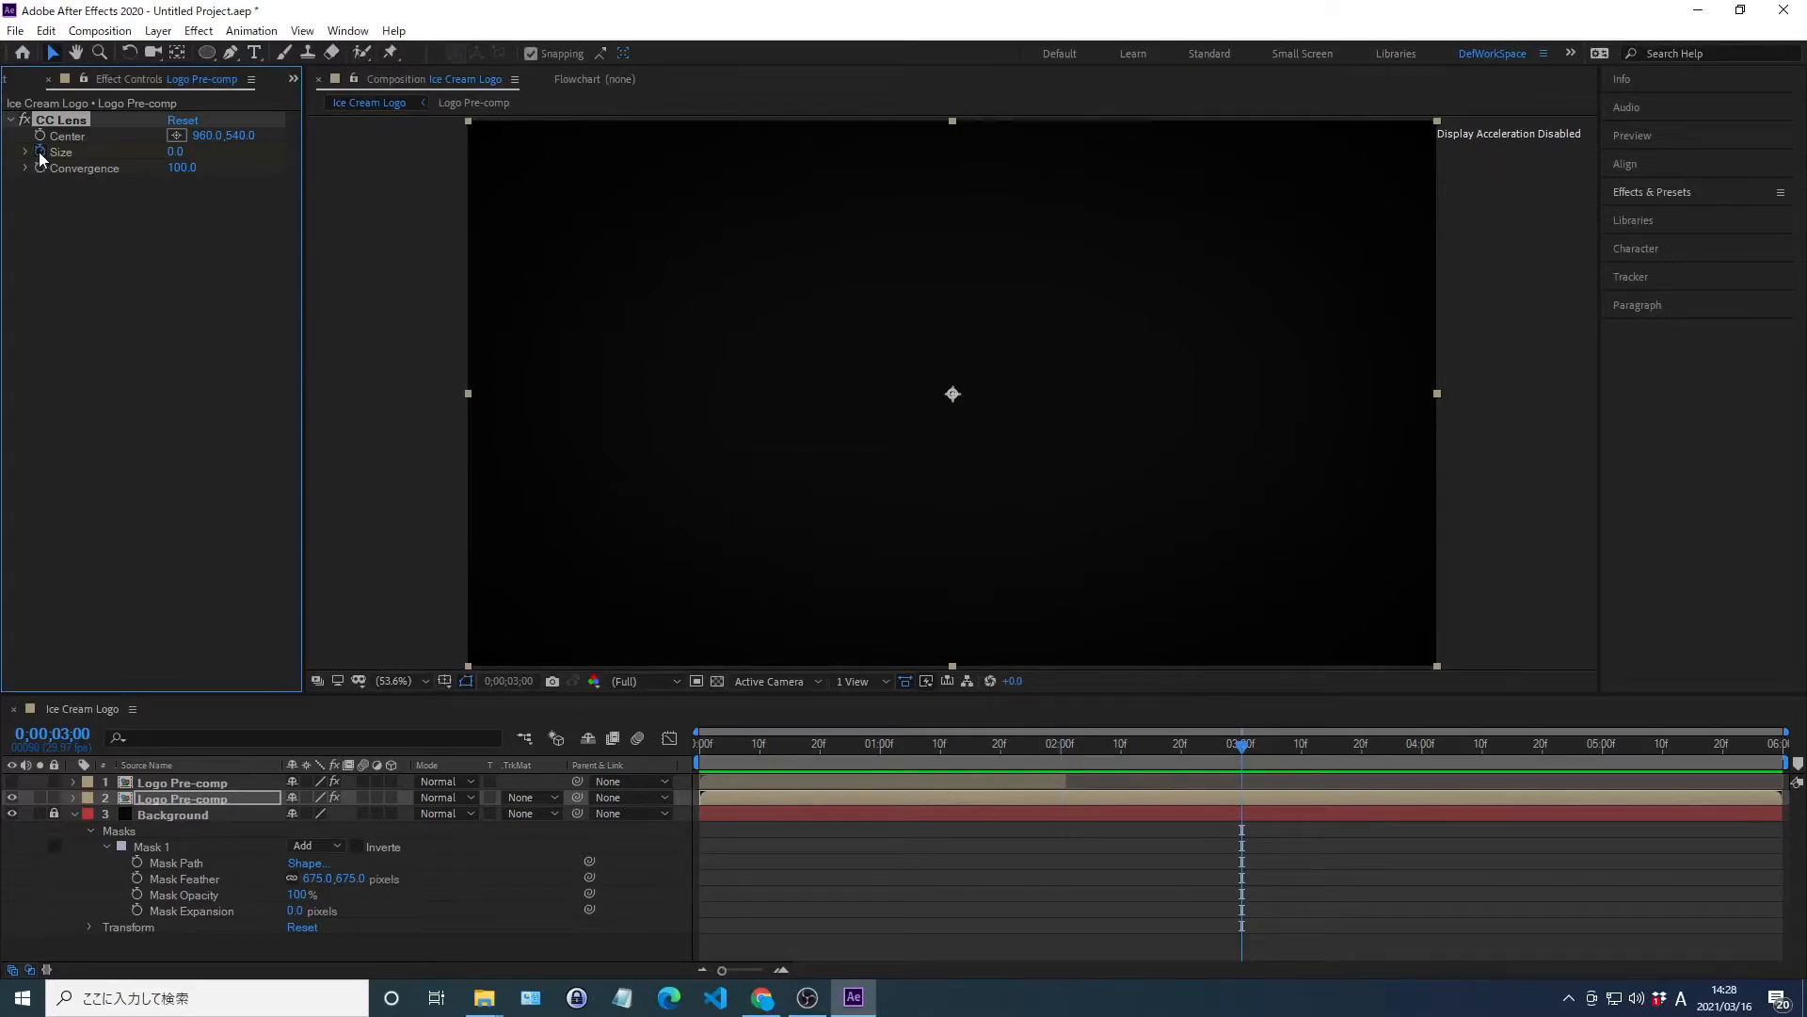
{"action": "right_click", "coordinate": [60, 153]}
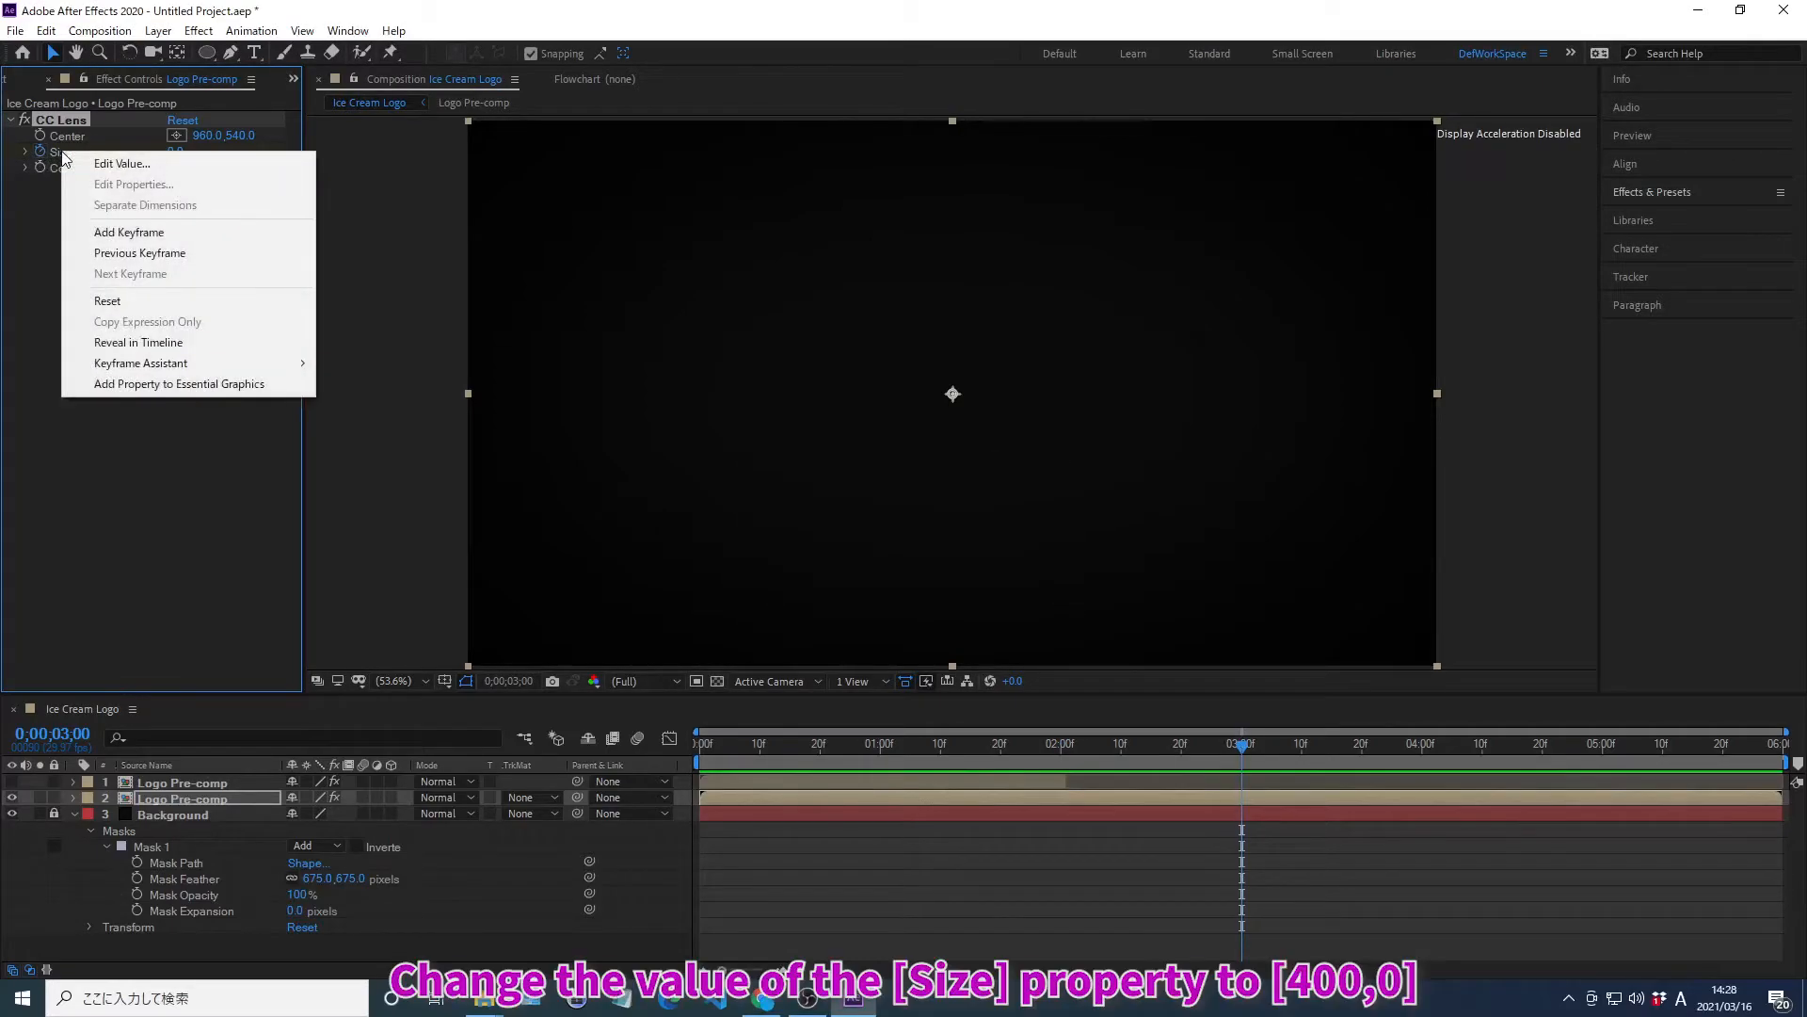
{"action": "left_click", "coordinate": [122, 164]}
{"action": "type", "text": "400"}
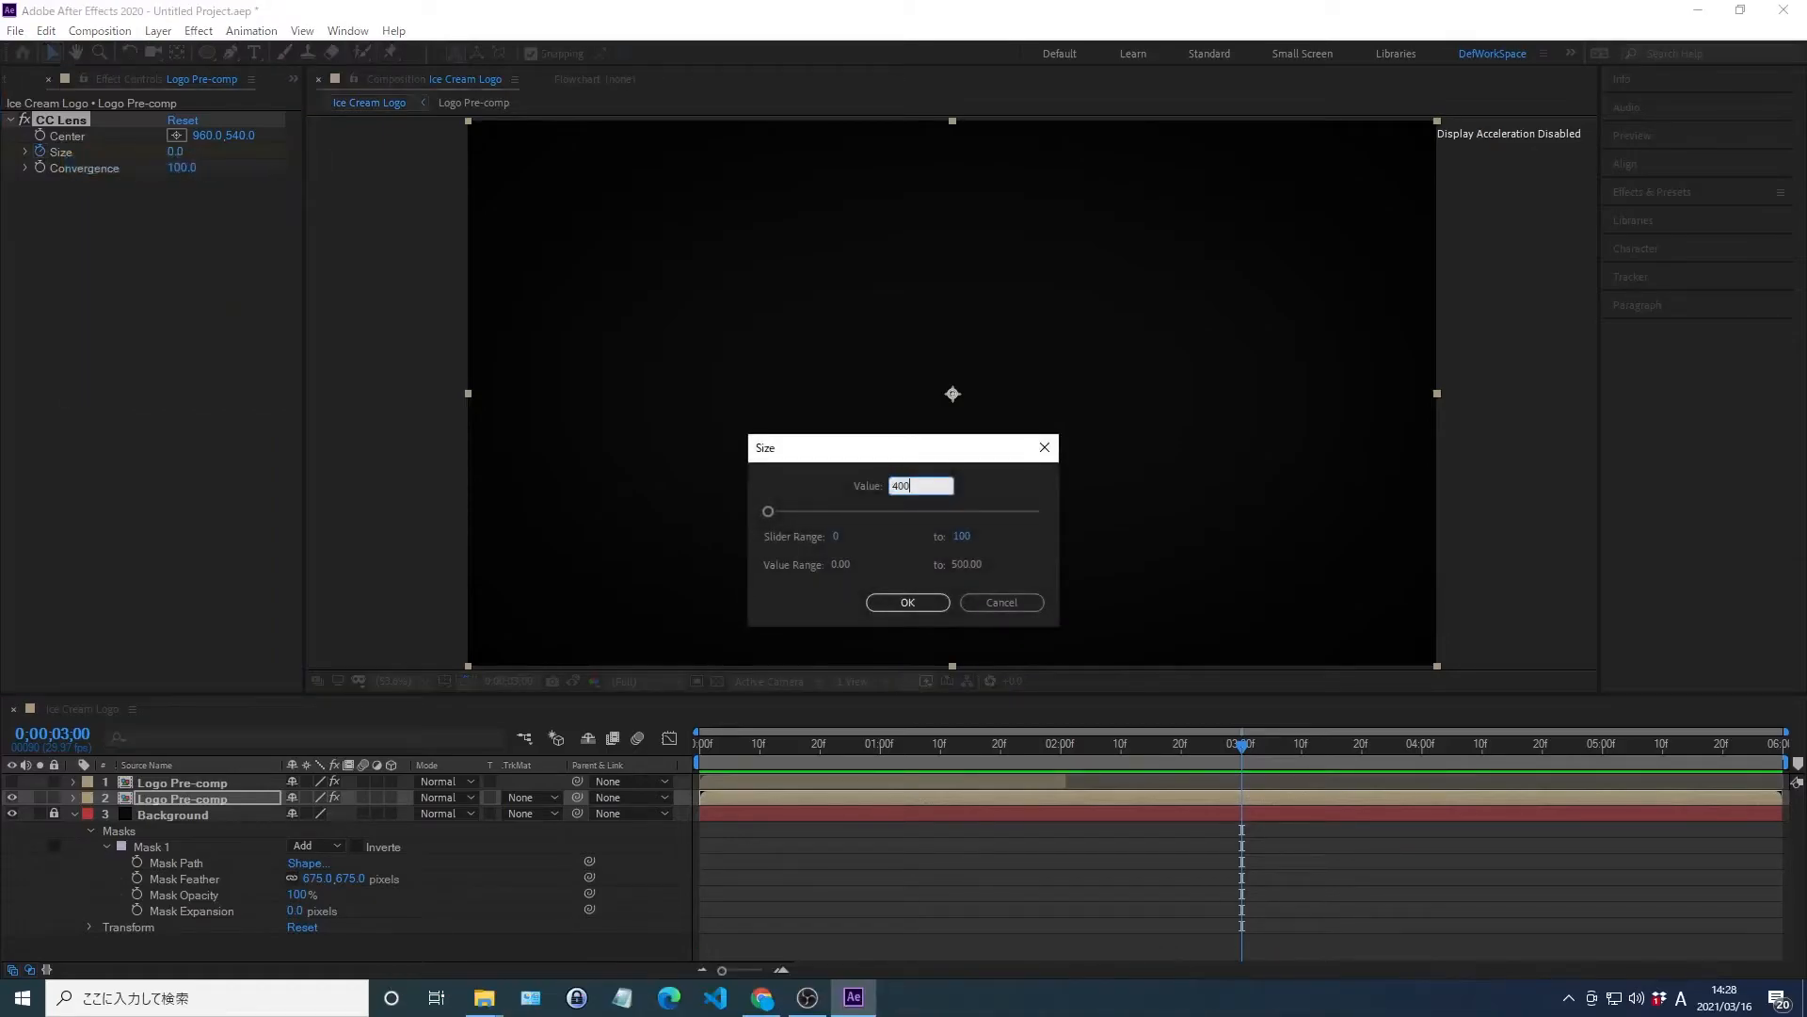
{"action": "key", "text": "Return"}
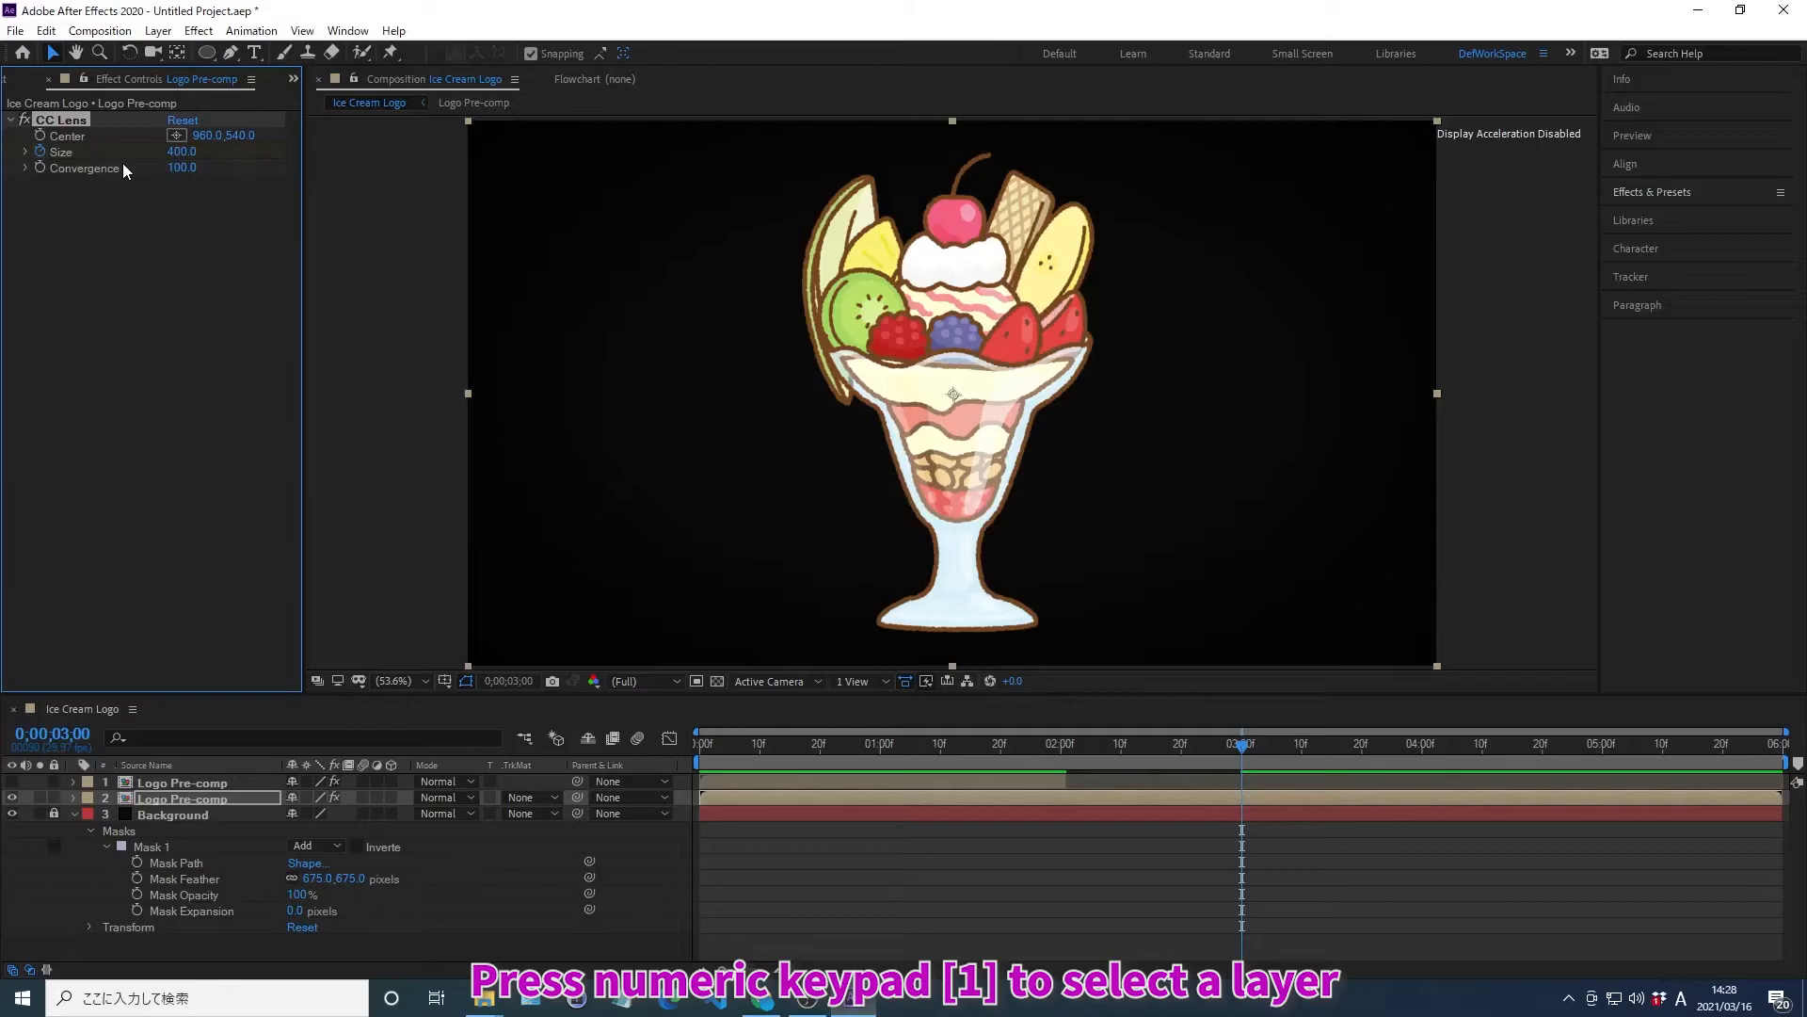
Select the upper Logo Pre-comp layer, return to 0;00;02;00 and make that layer visible again
{"action": "key", "text": "KP_1"}
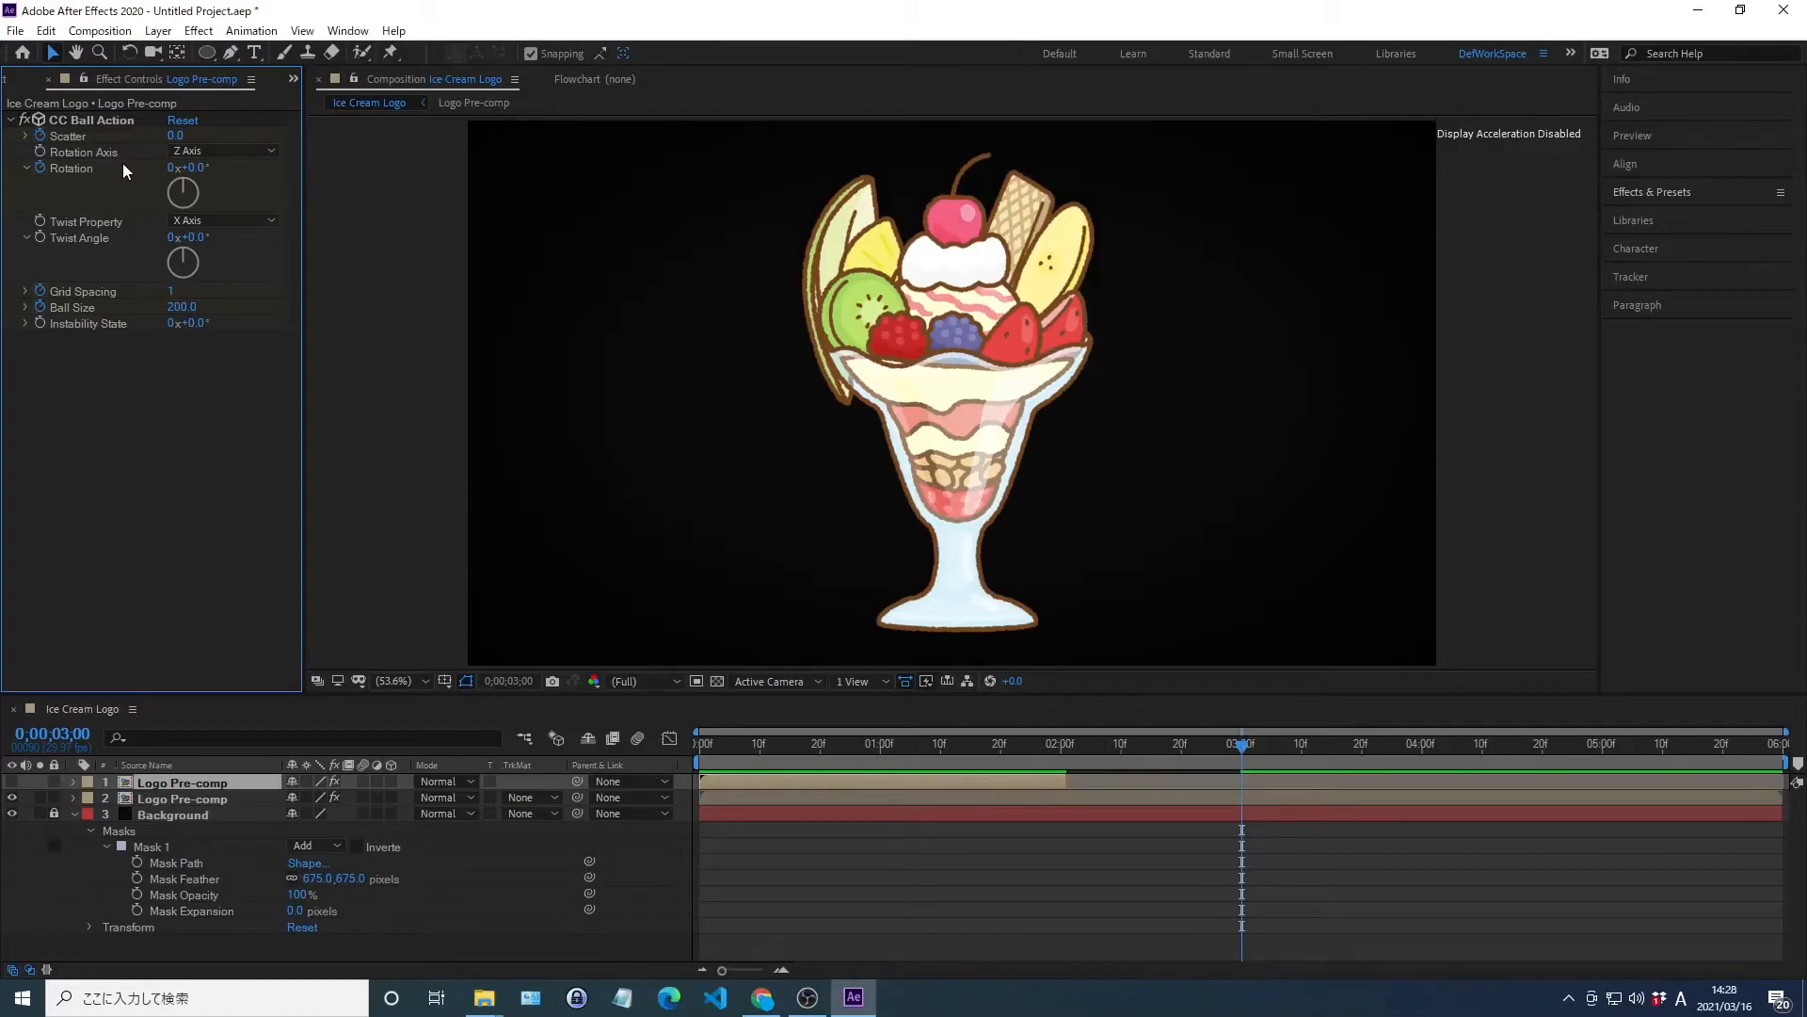
{"action": "key", "text": "alt+shift+j"}
{"action": "type", "text": "0;00;02;00"}
{"action": "key", "text": "Return"}
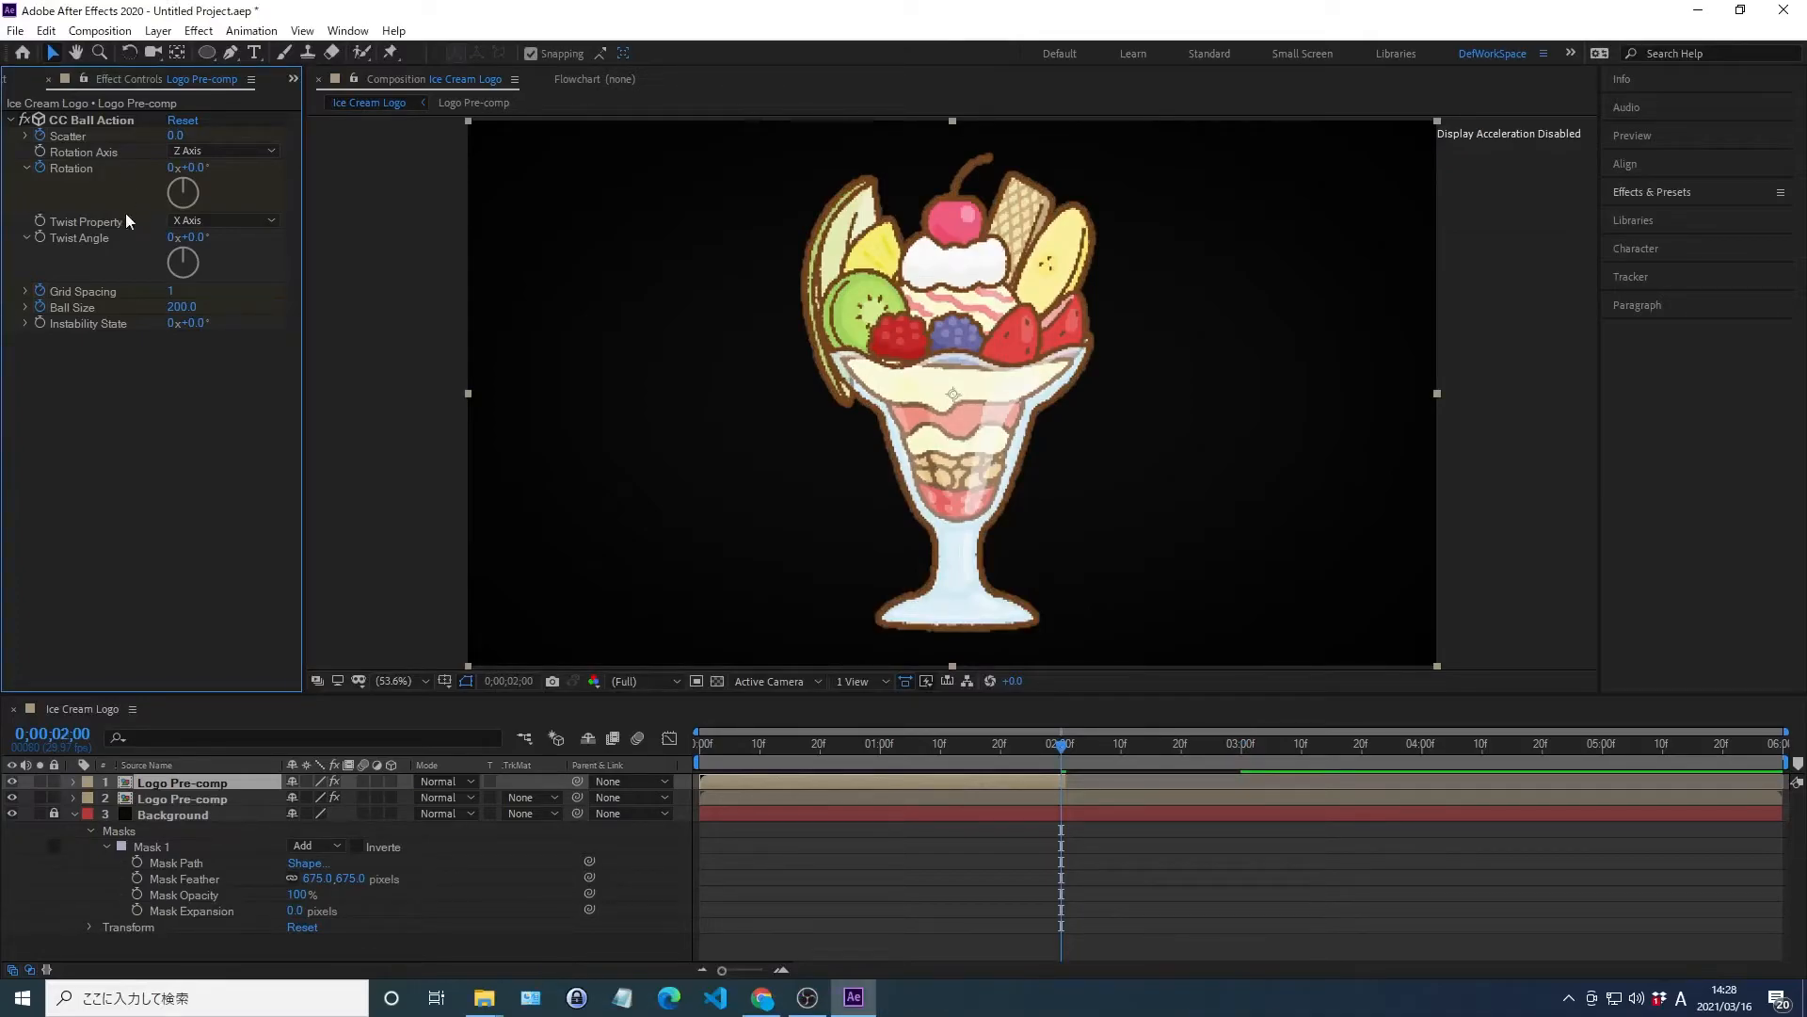
Reveal the keyframed properties of both Logo Pre-comp layers and apply Easy Ease to all CC Ball Action keyframes
{"action": "left_click", "coordinate": [160, 782]}
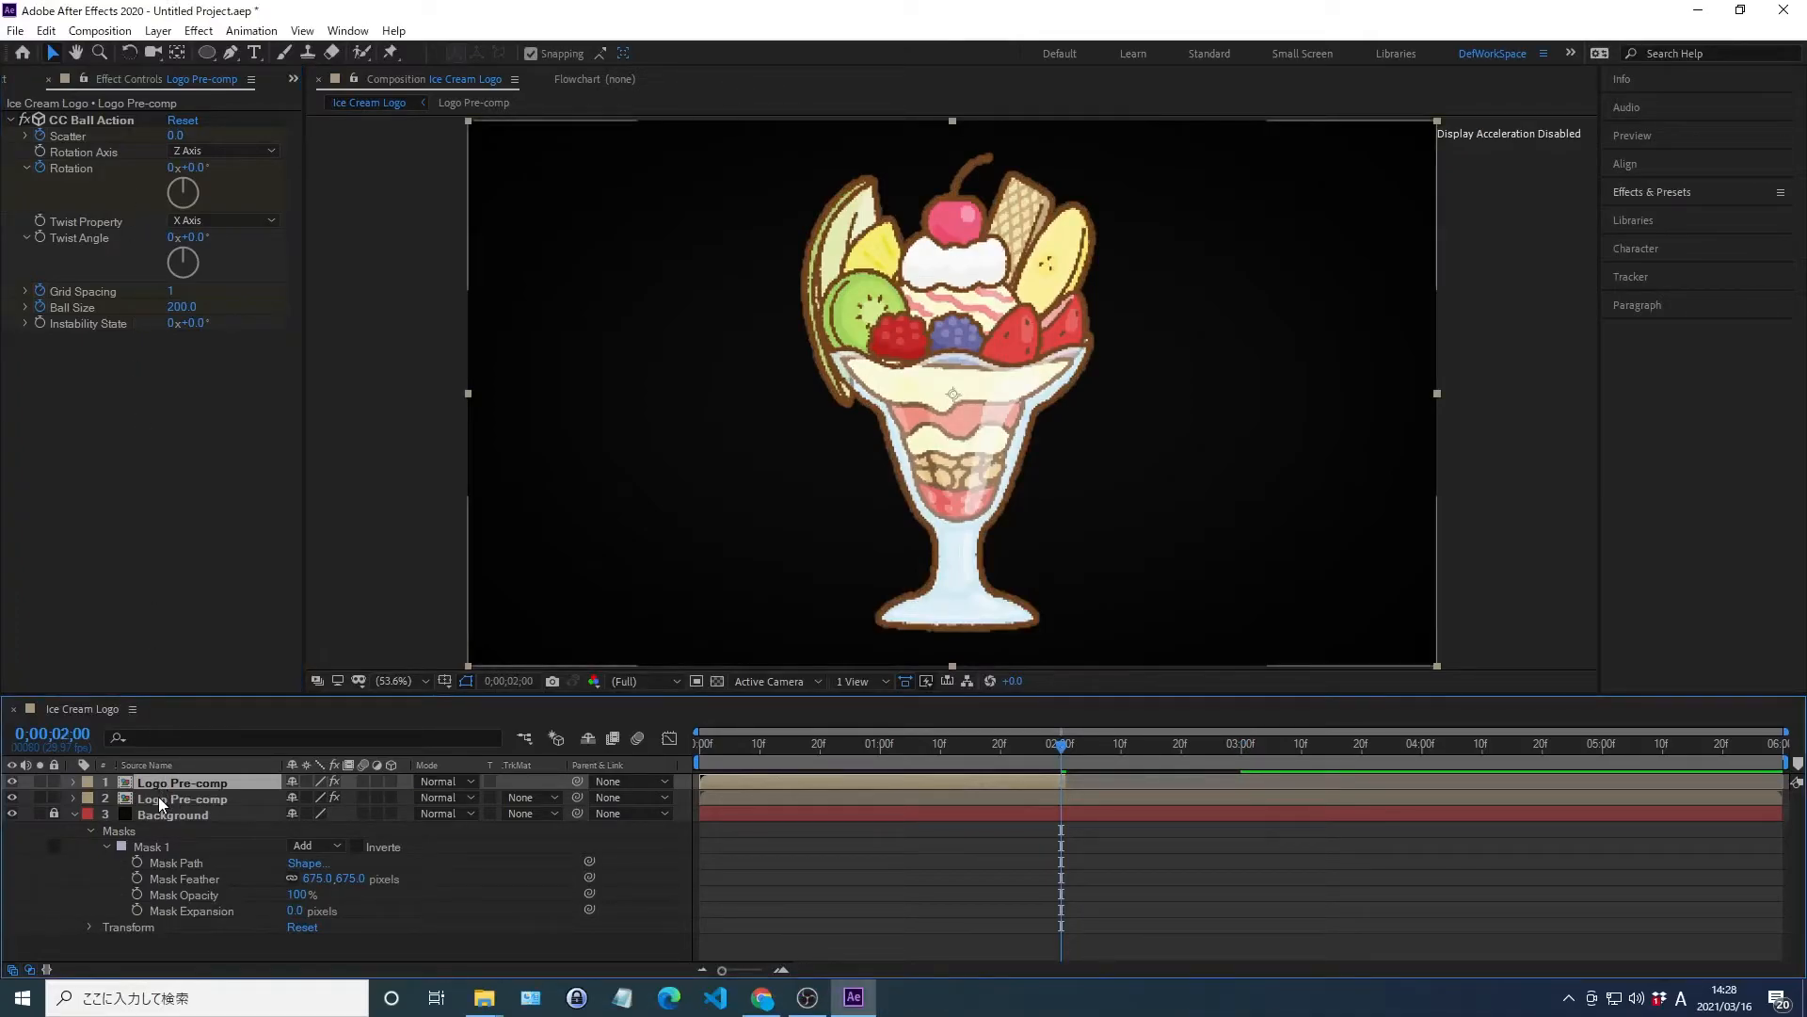
{"action": "left_click", "coordinate": [158, 798], "text": "shift"}
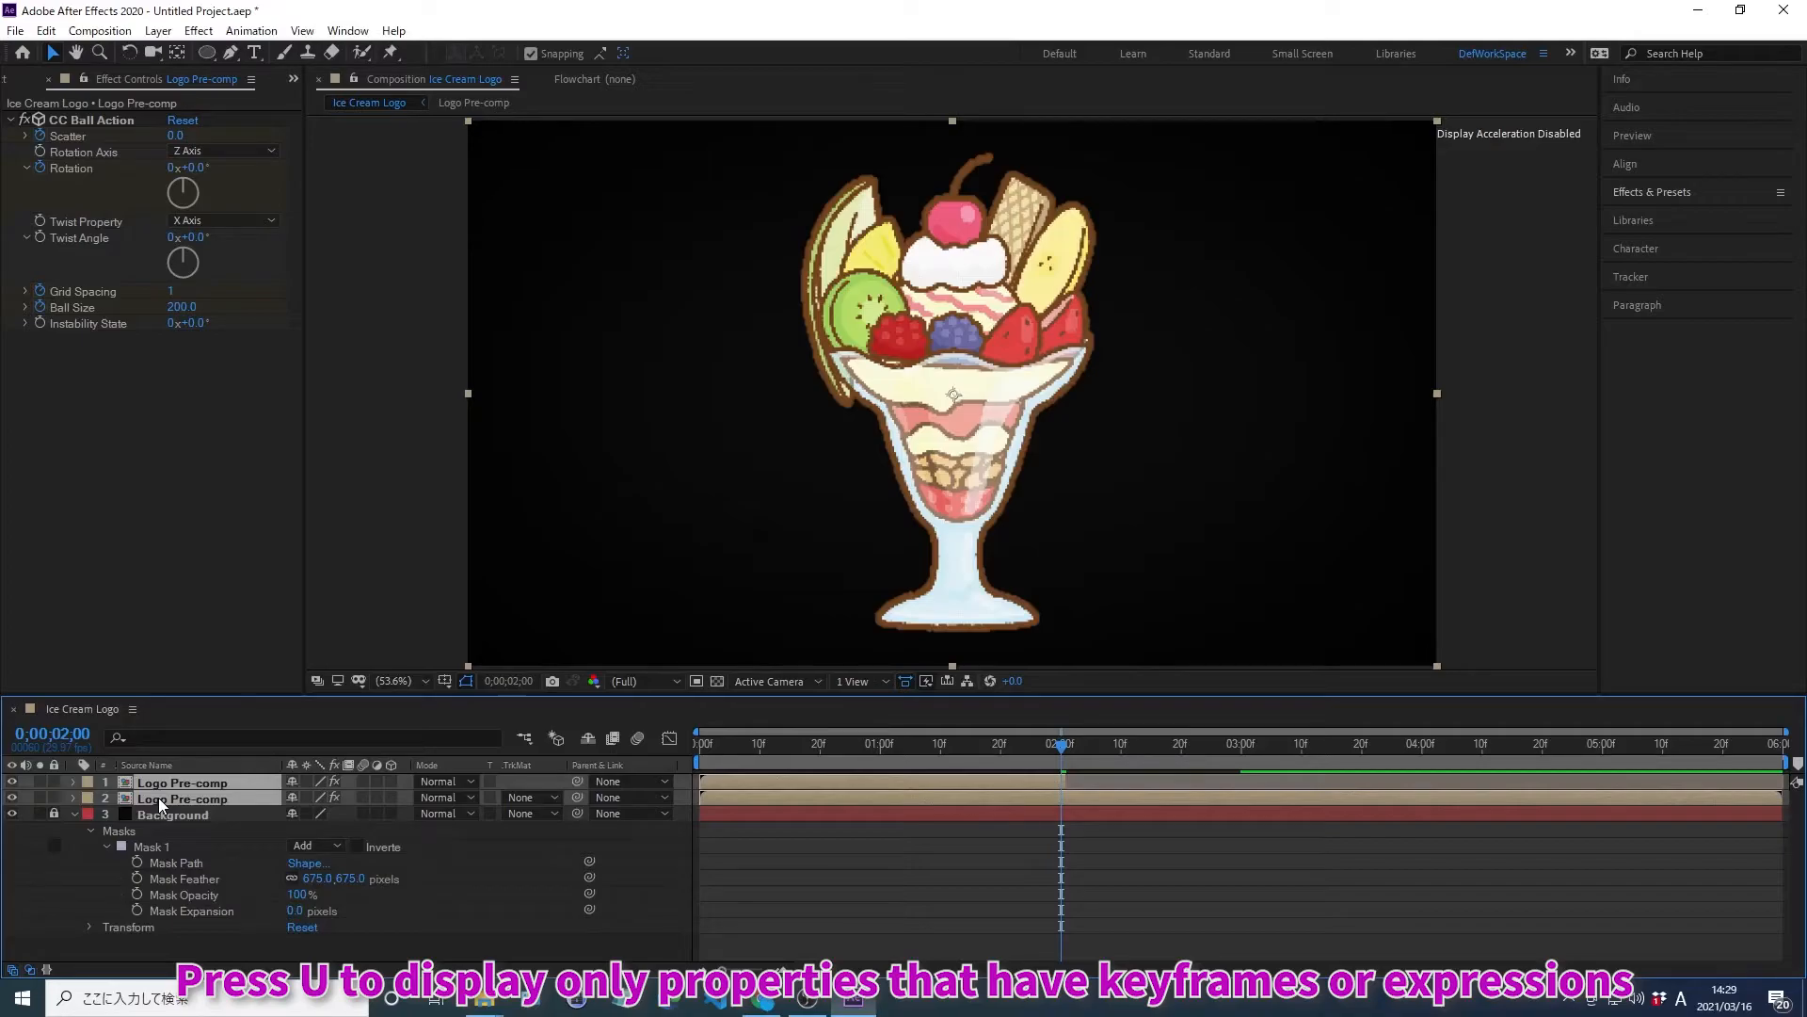
{"action": "key", "text": "u"}
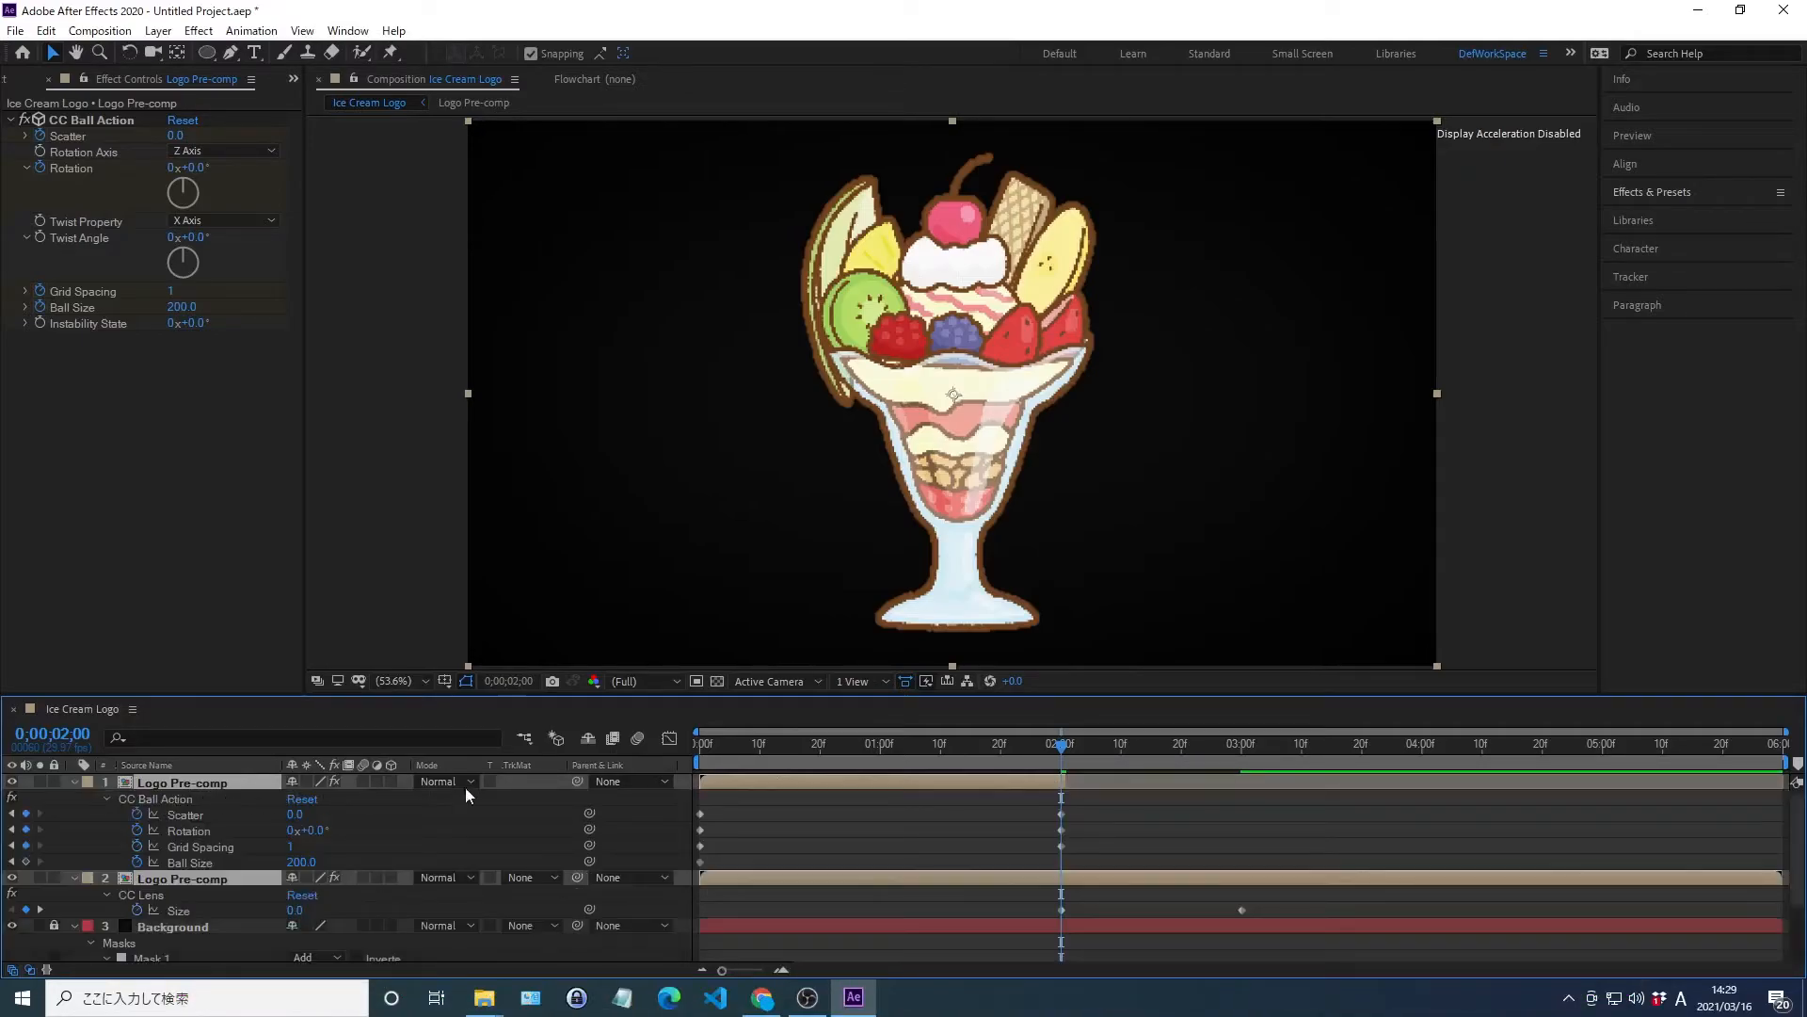
{"action": "left_click_drag", "start_coordinate": [699, 791], "coordinate": [1260, 868]}
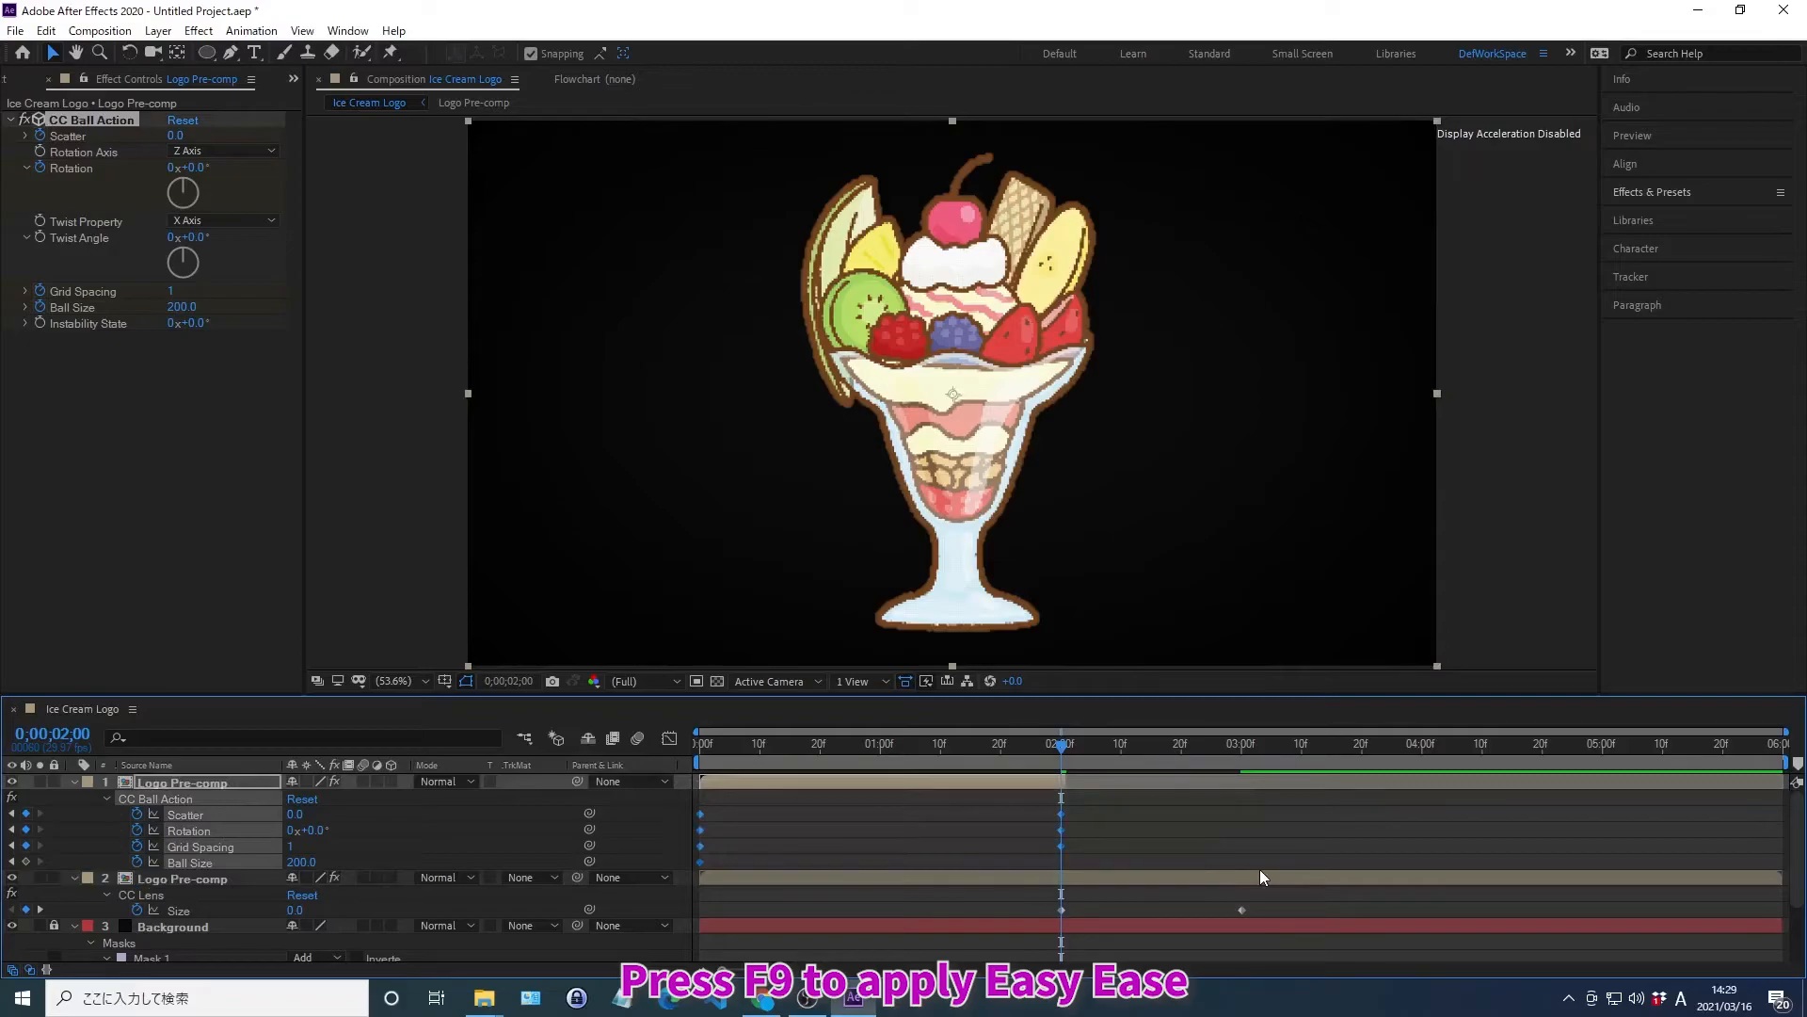
{"action": "key", "text": "F9"}
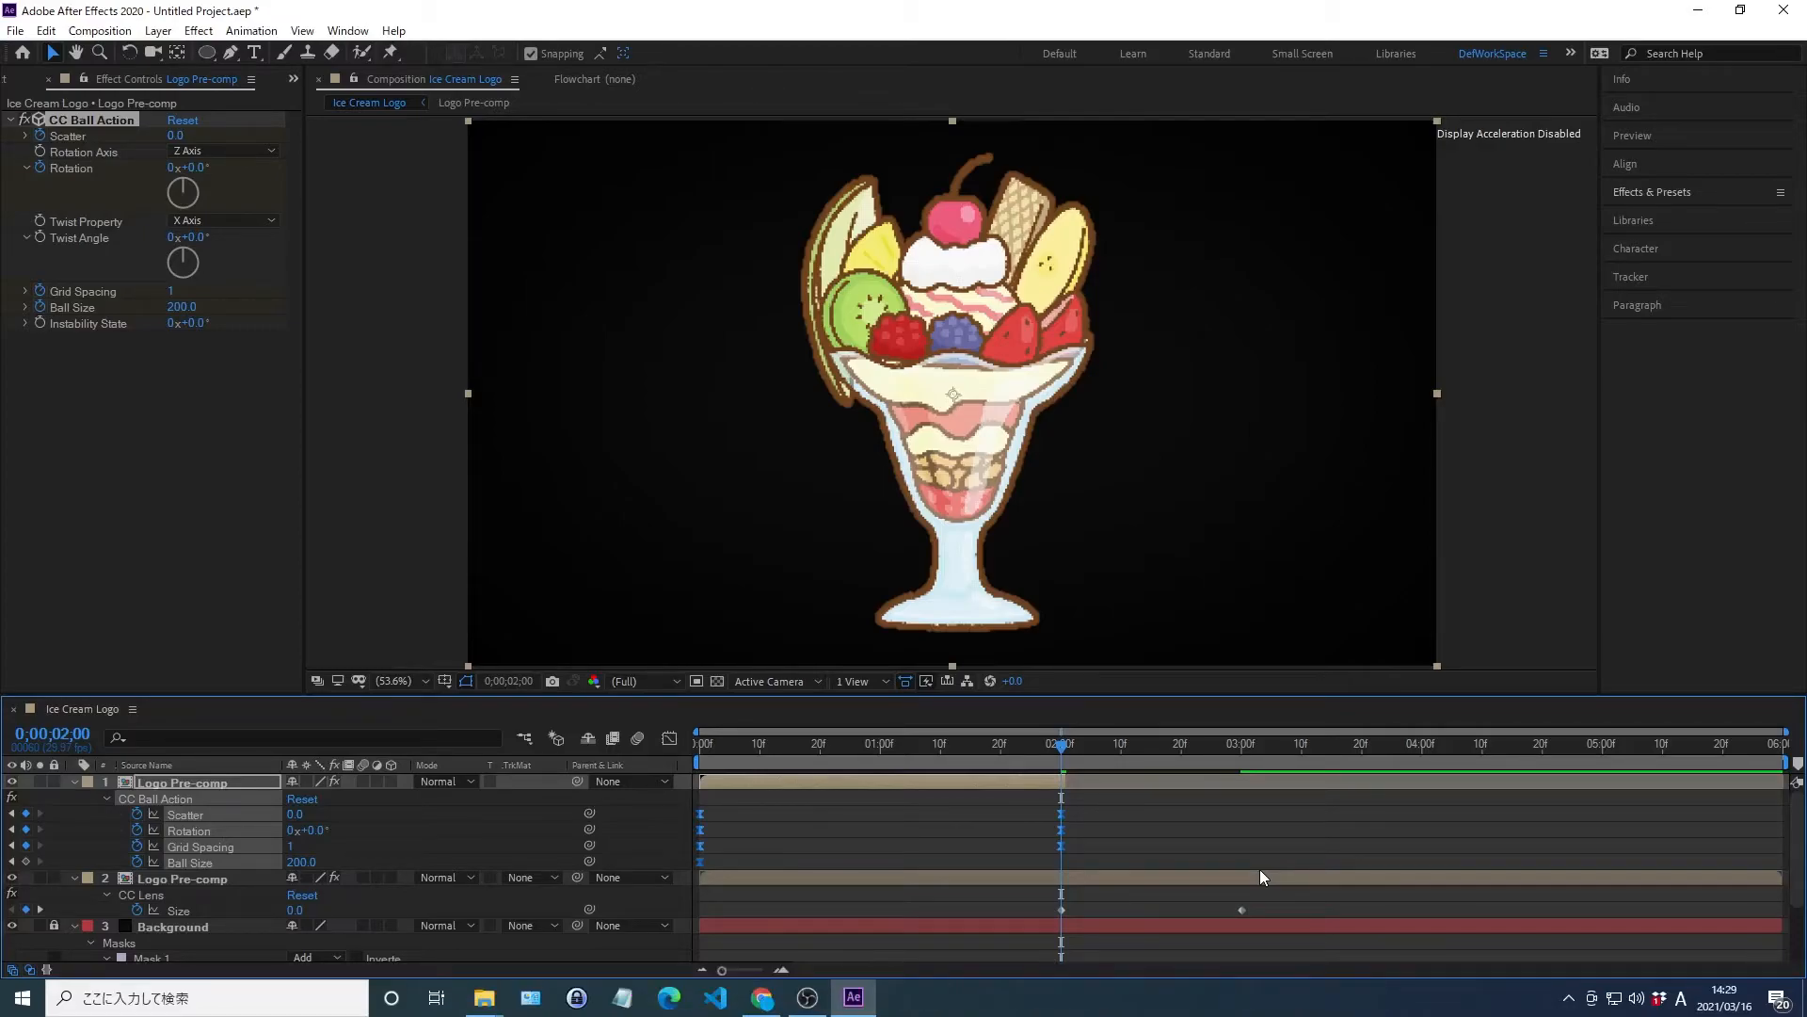
Preview the logo animation from the start of the composition
{"action": "key", "text": "Home"}
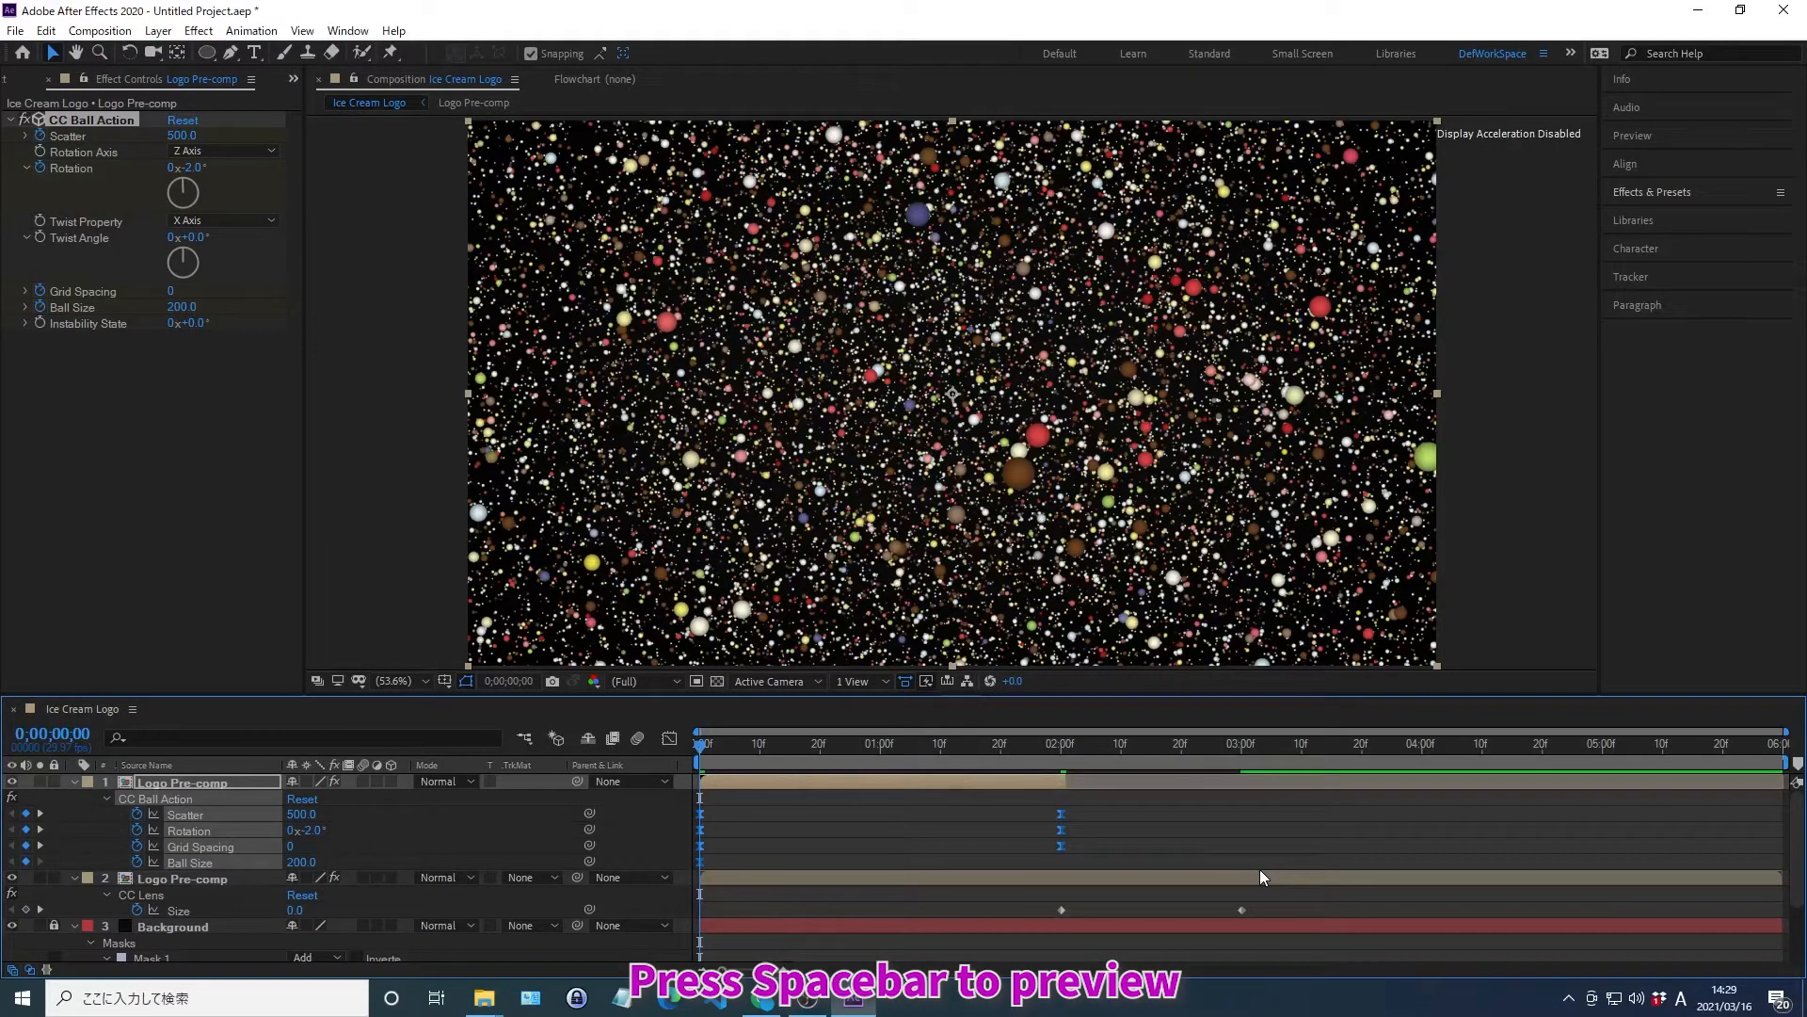
{"action": "key", "text": "space"}
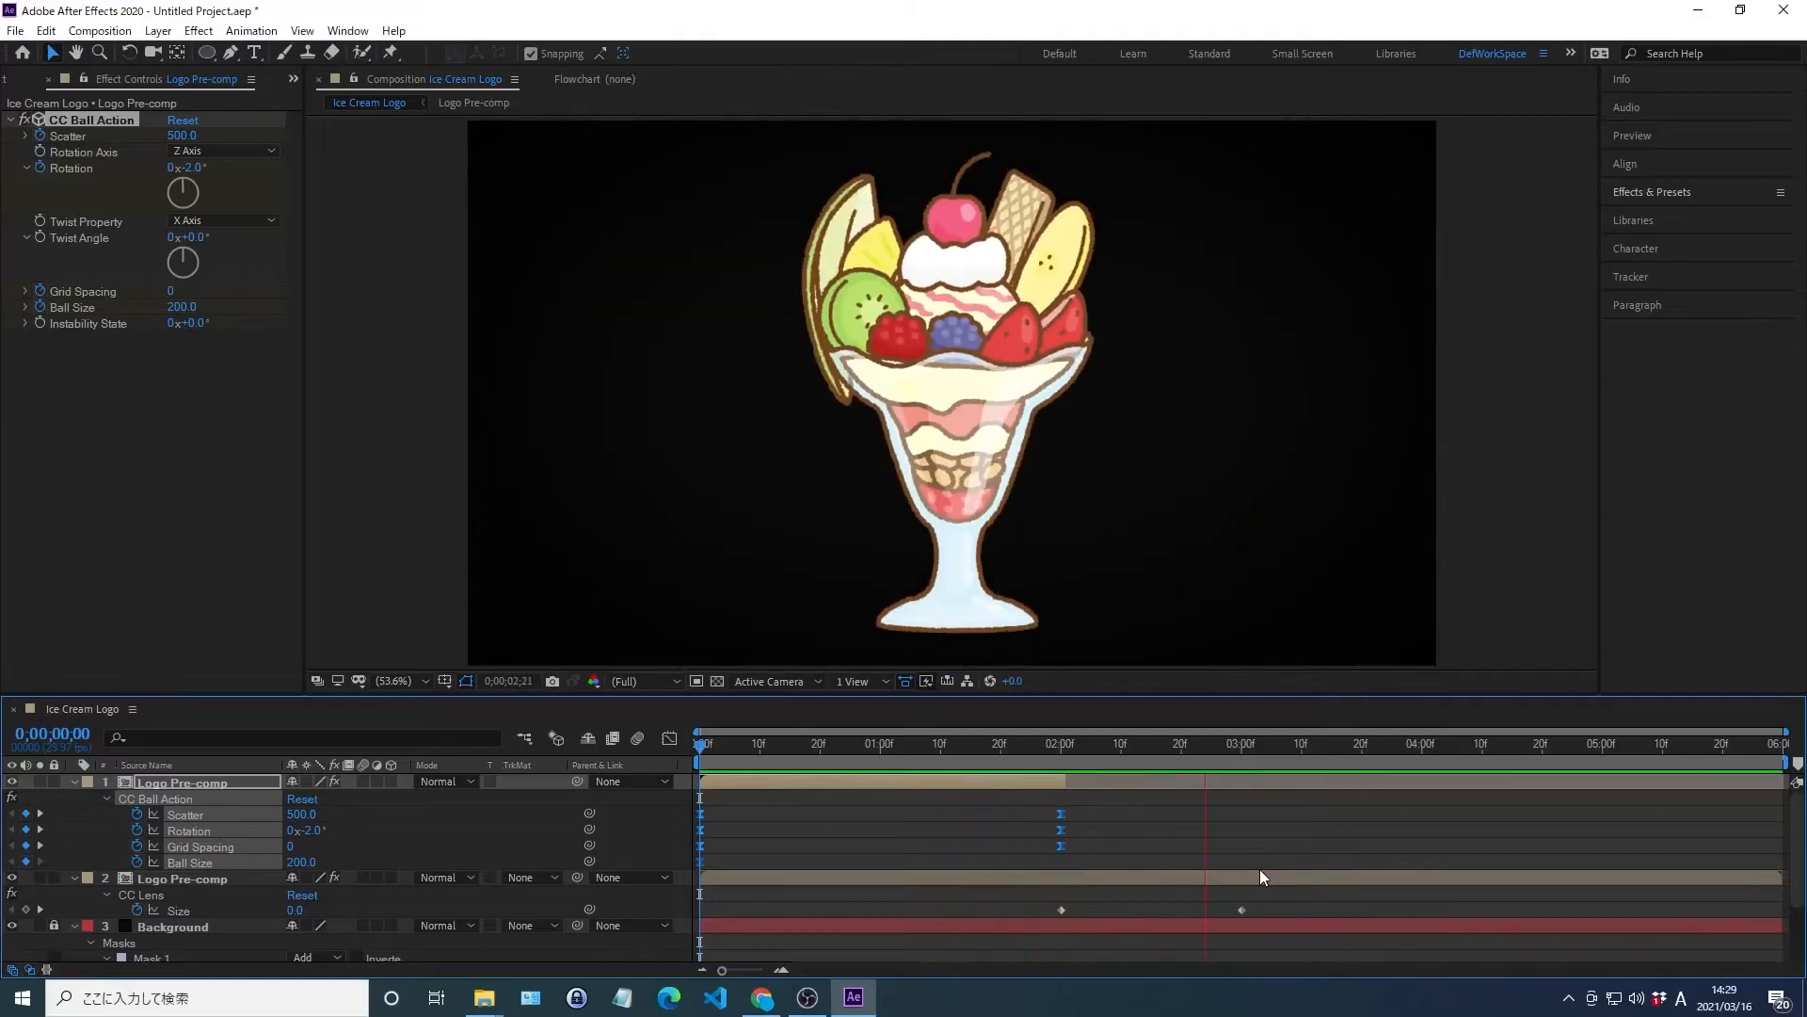
{"action": "key", "text": "space"}
Collapse the properties of both Logo Pre-comp layers and deselect all layers
{"action": "left_click", "coordinate": [76, 782]}
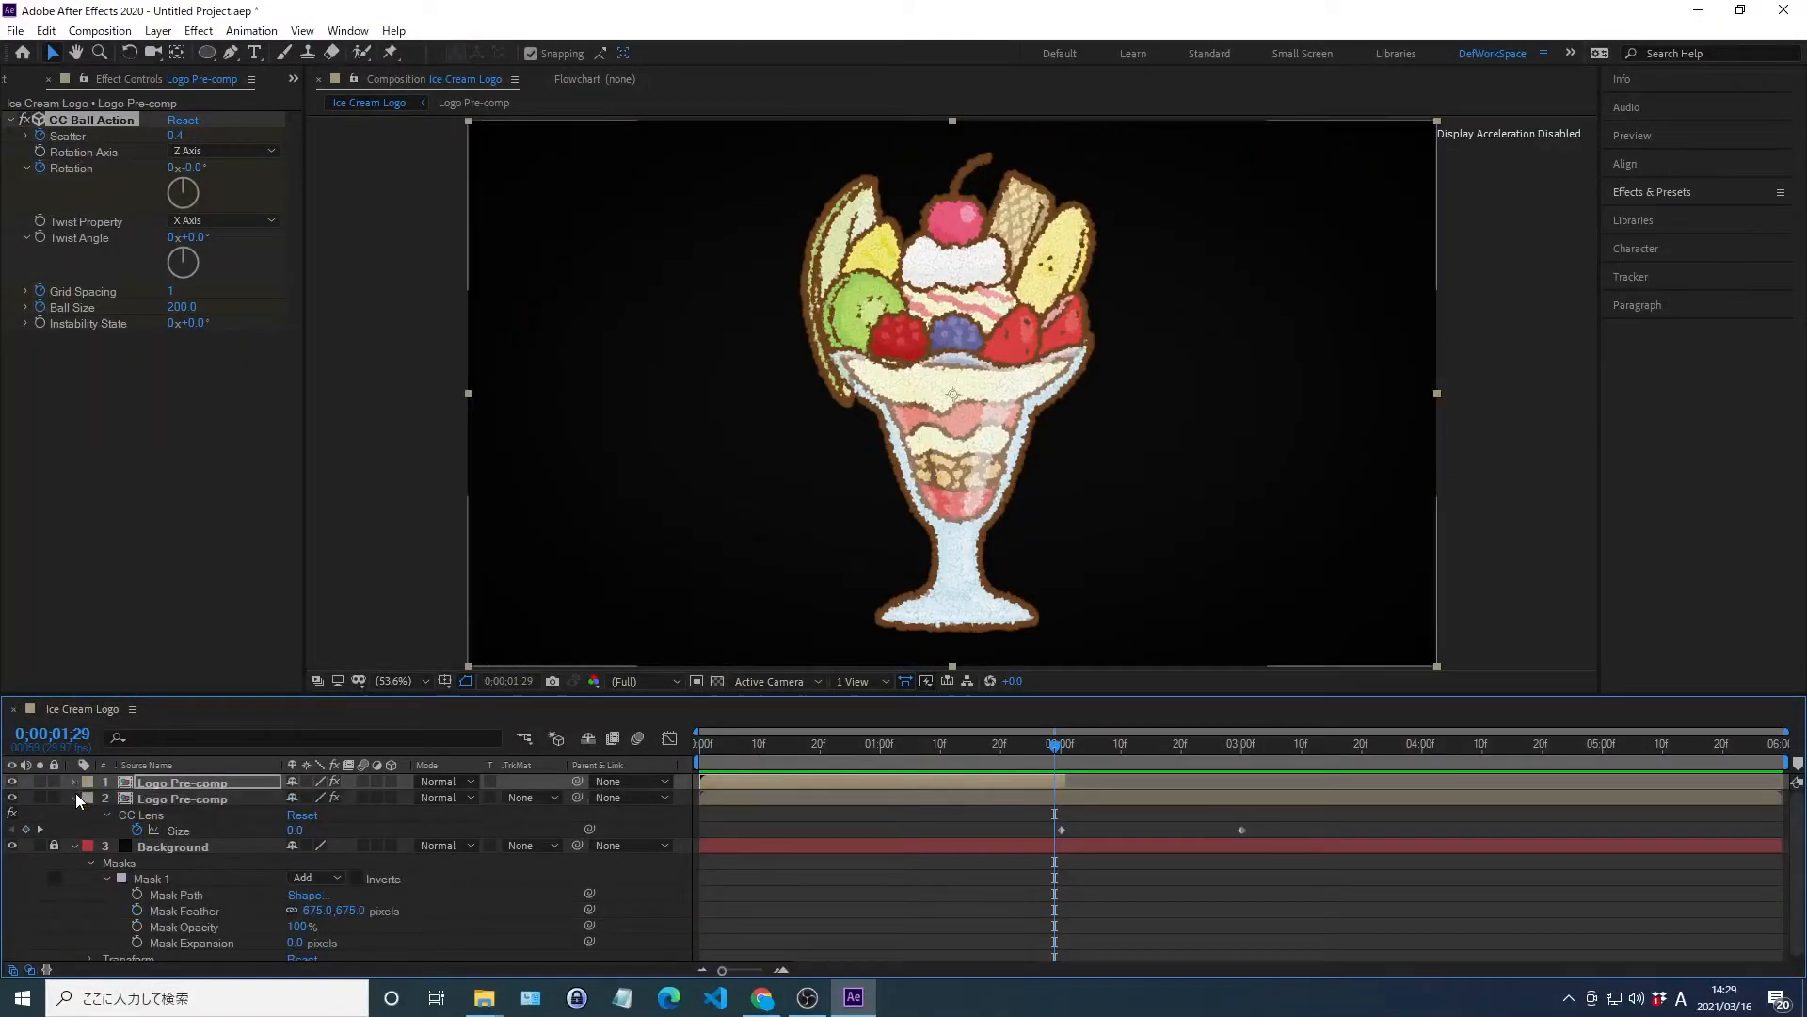
{"action": "left_click", "coordinate": [76, 798]}
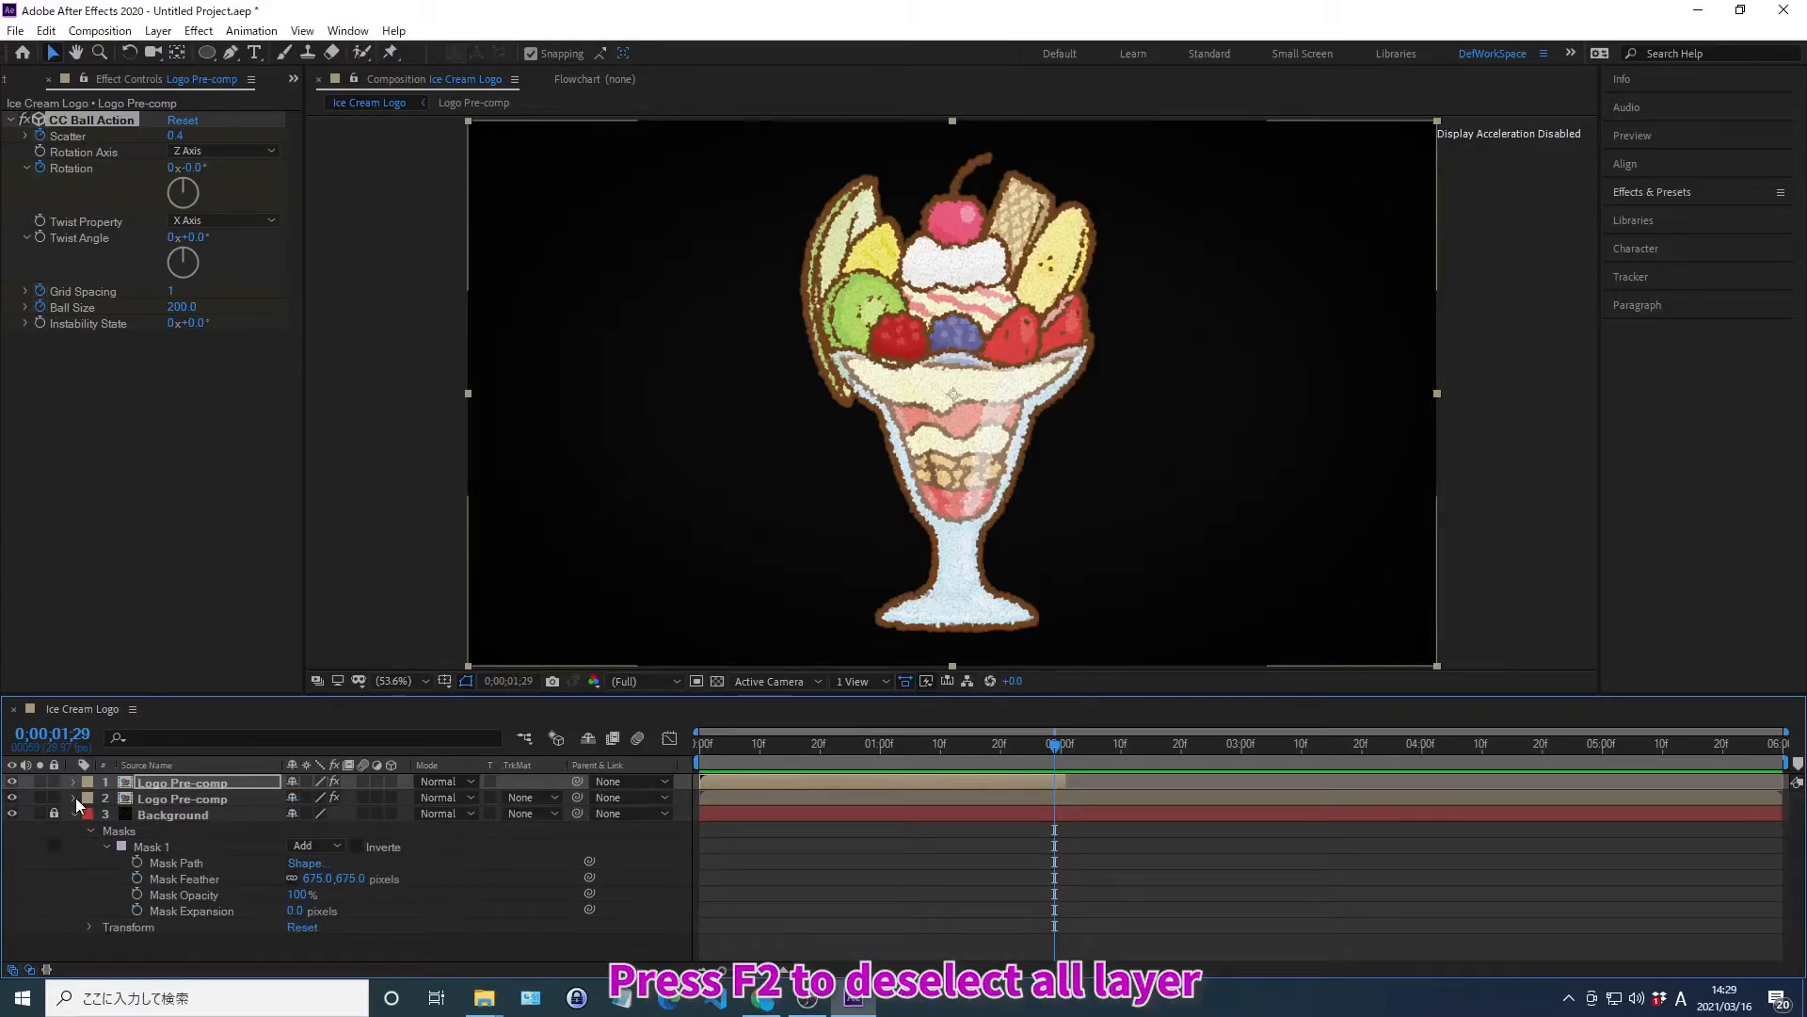
{"action": "key", "text": "F2"}
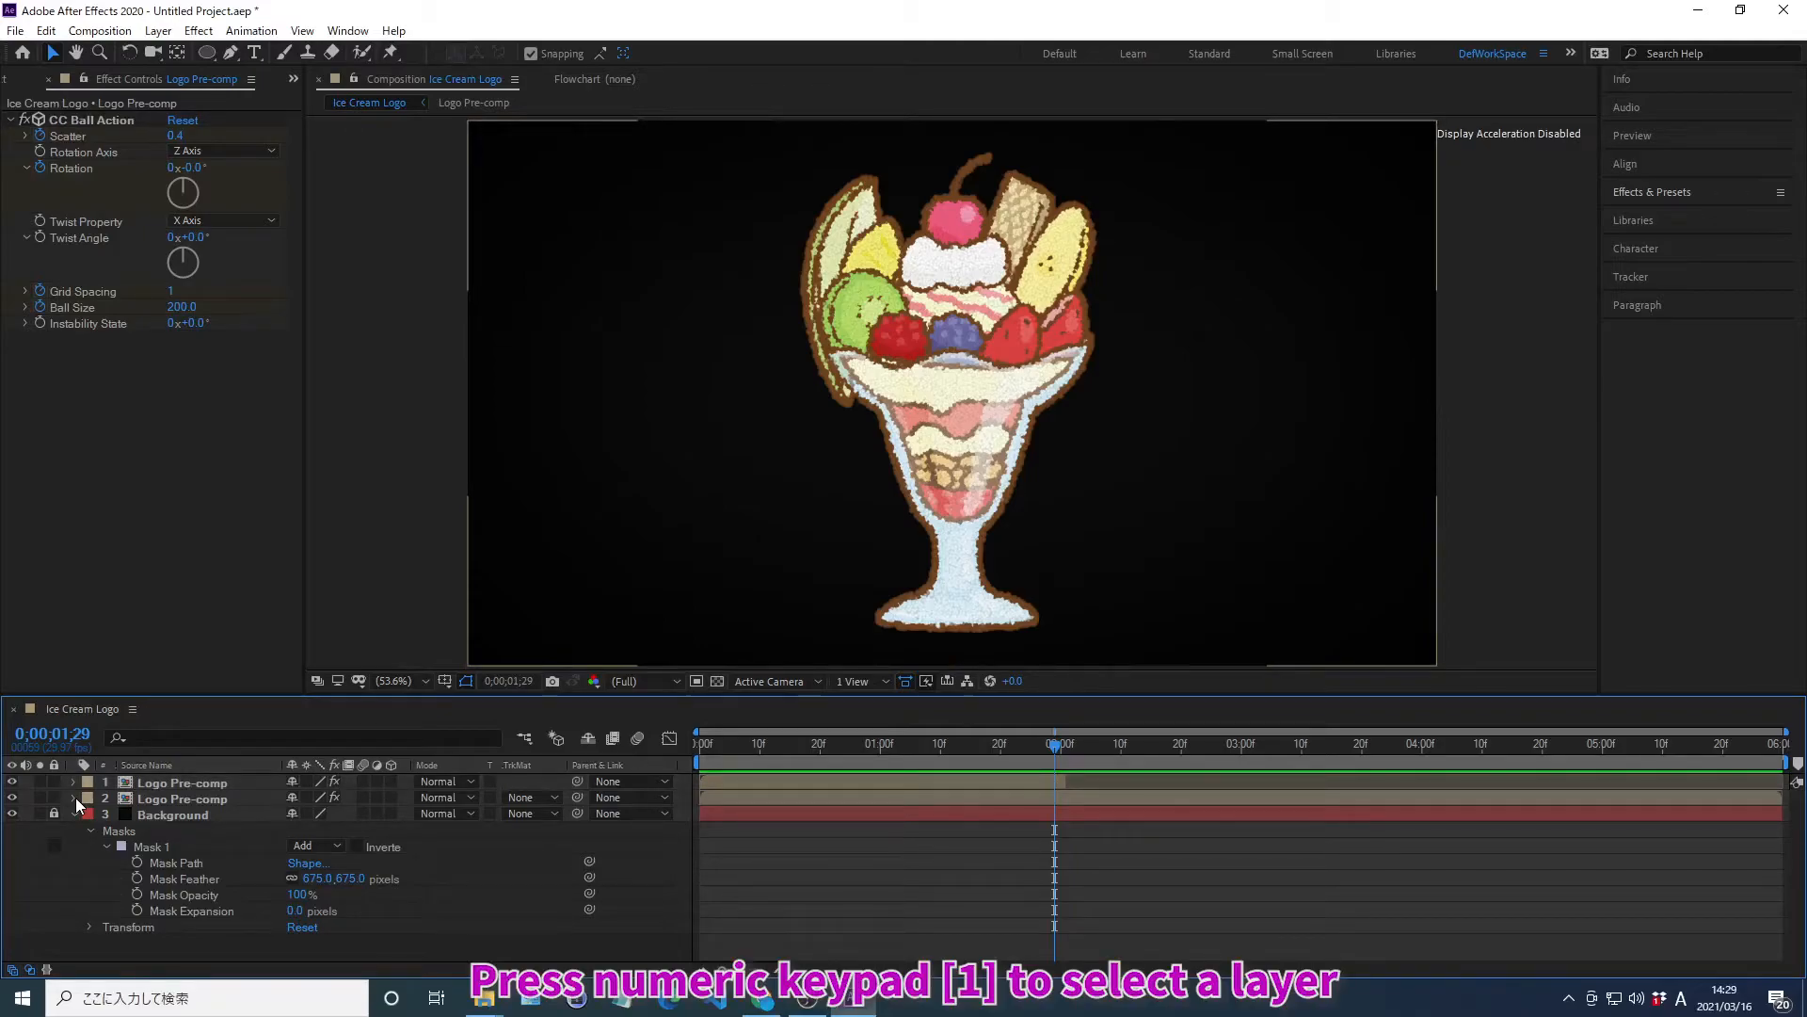
Apply the CC Force Motion Blur effect to the upper Logo Pre-comp layer
{"action": "key", "text": "KP_1"}
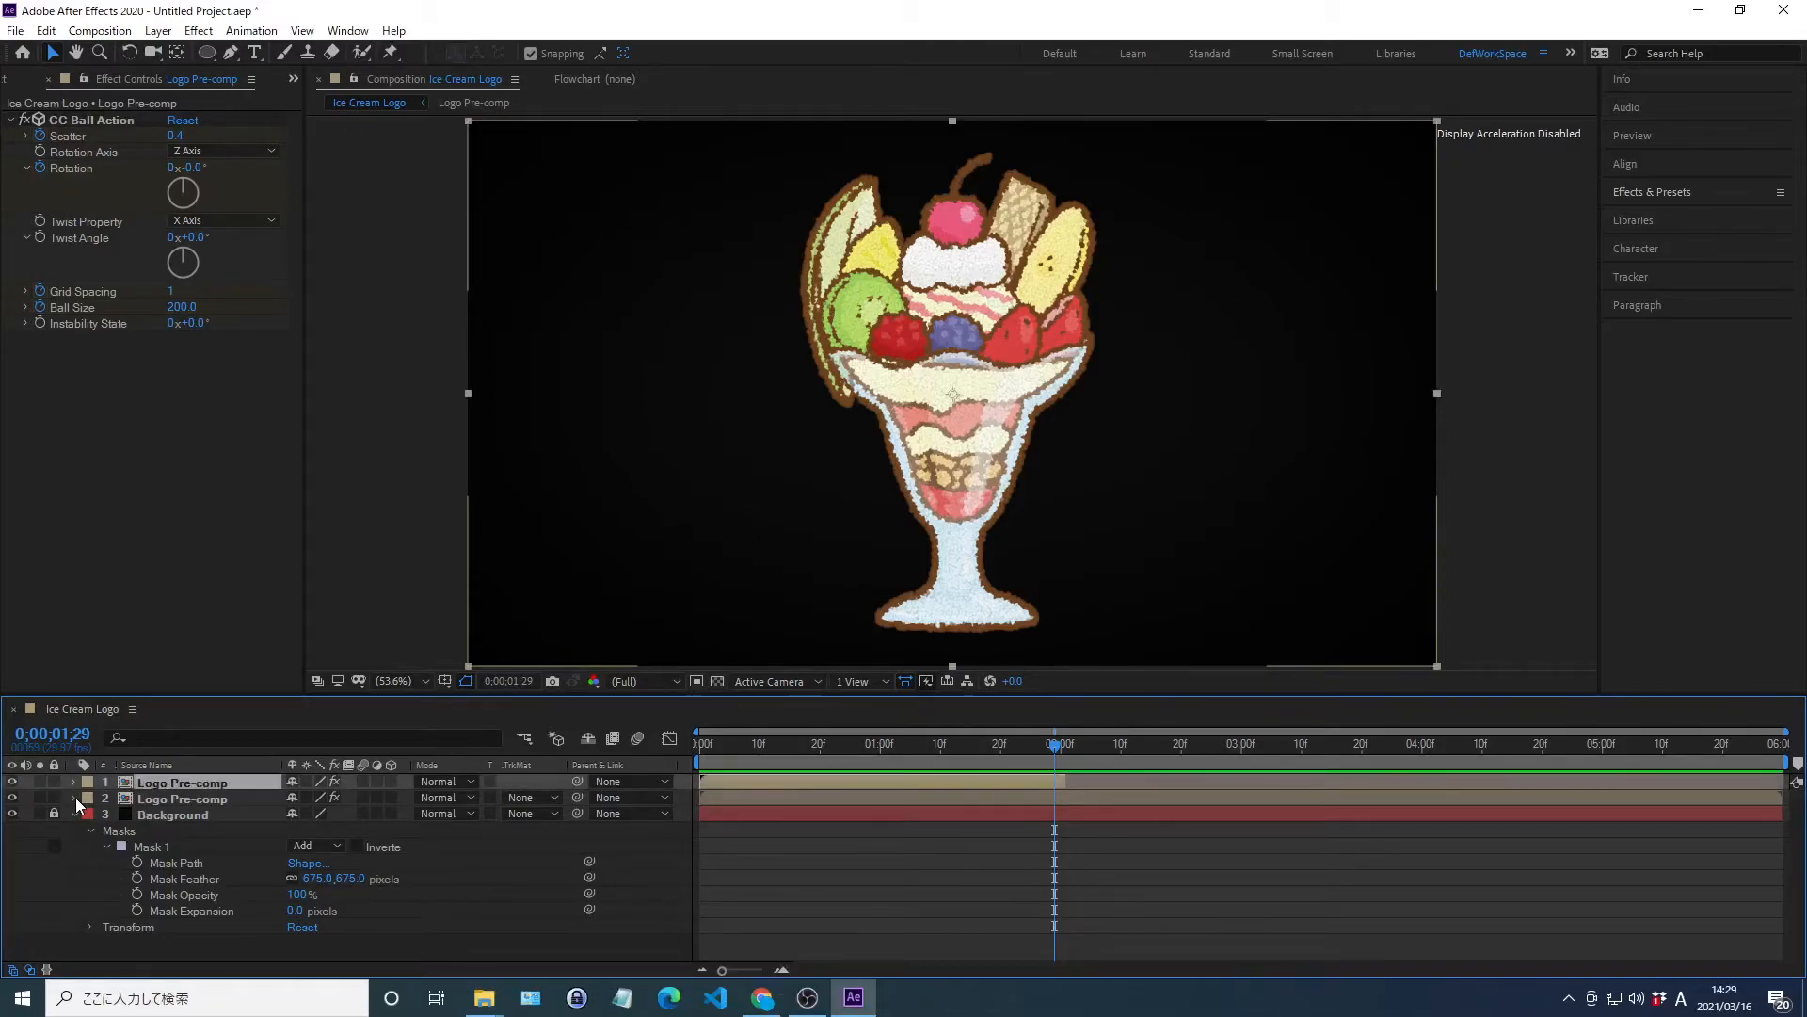
{"action": "left_click", "coordinate": [1654, 193]}
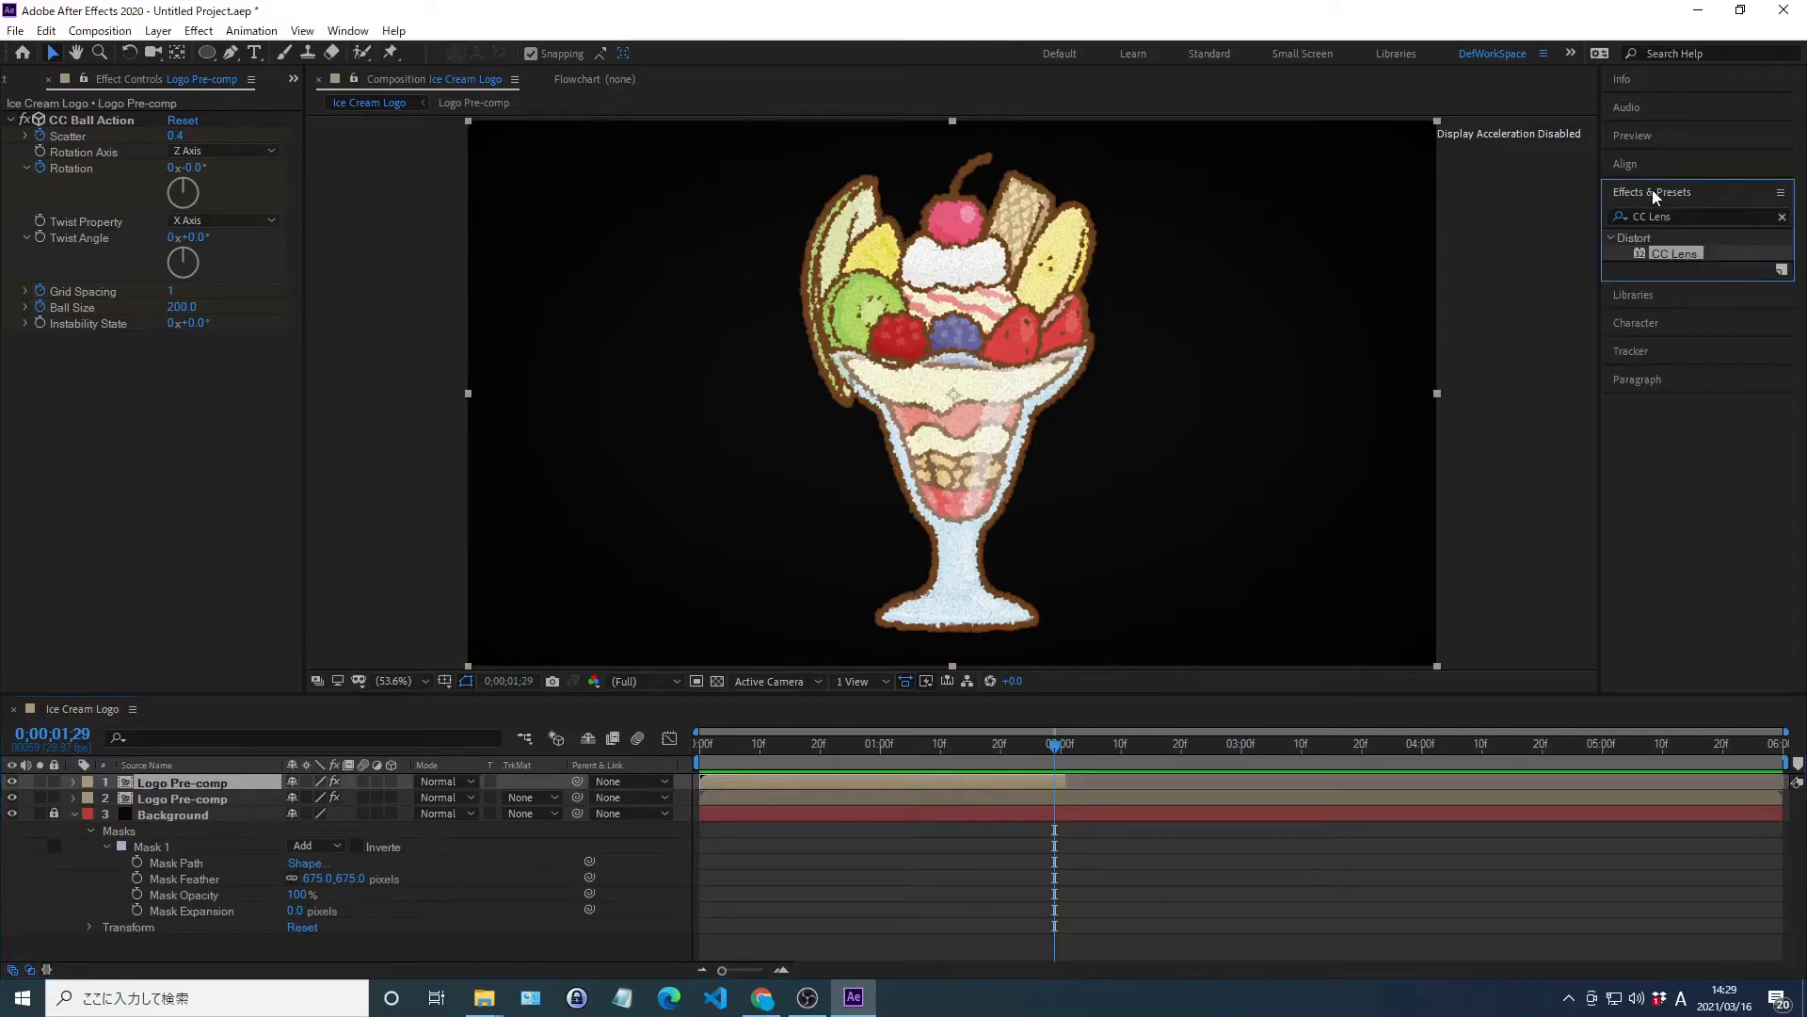
{"action": "left_click", "coordinate": [1782, 218]}
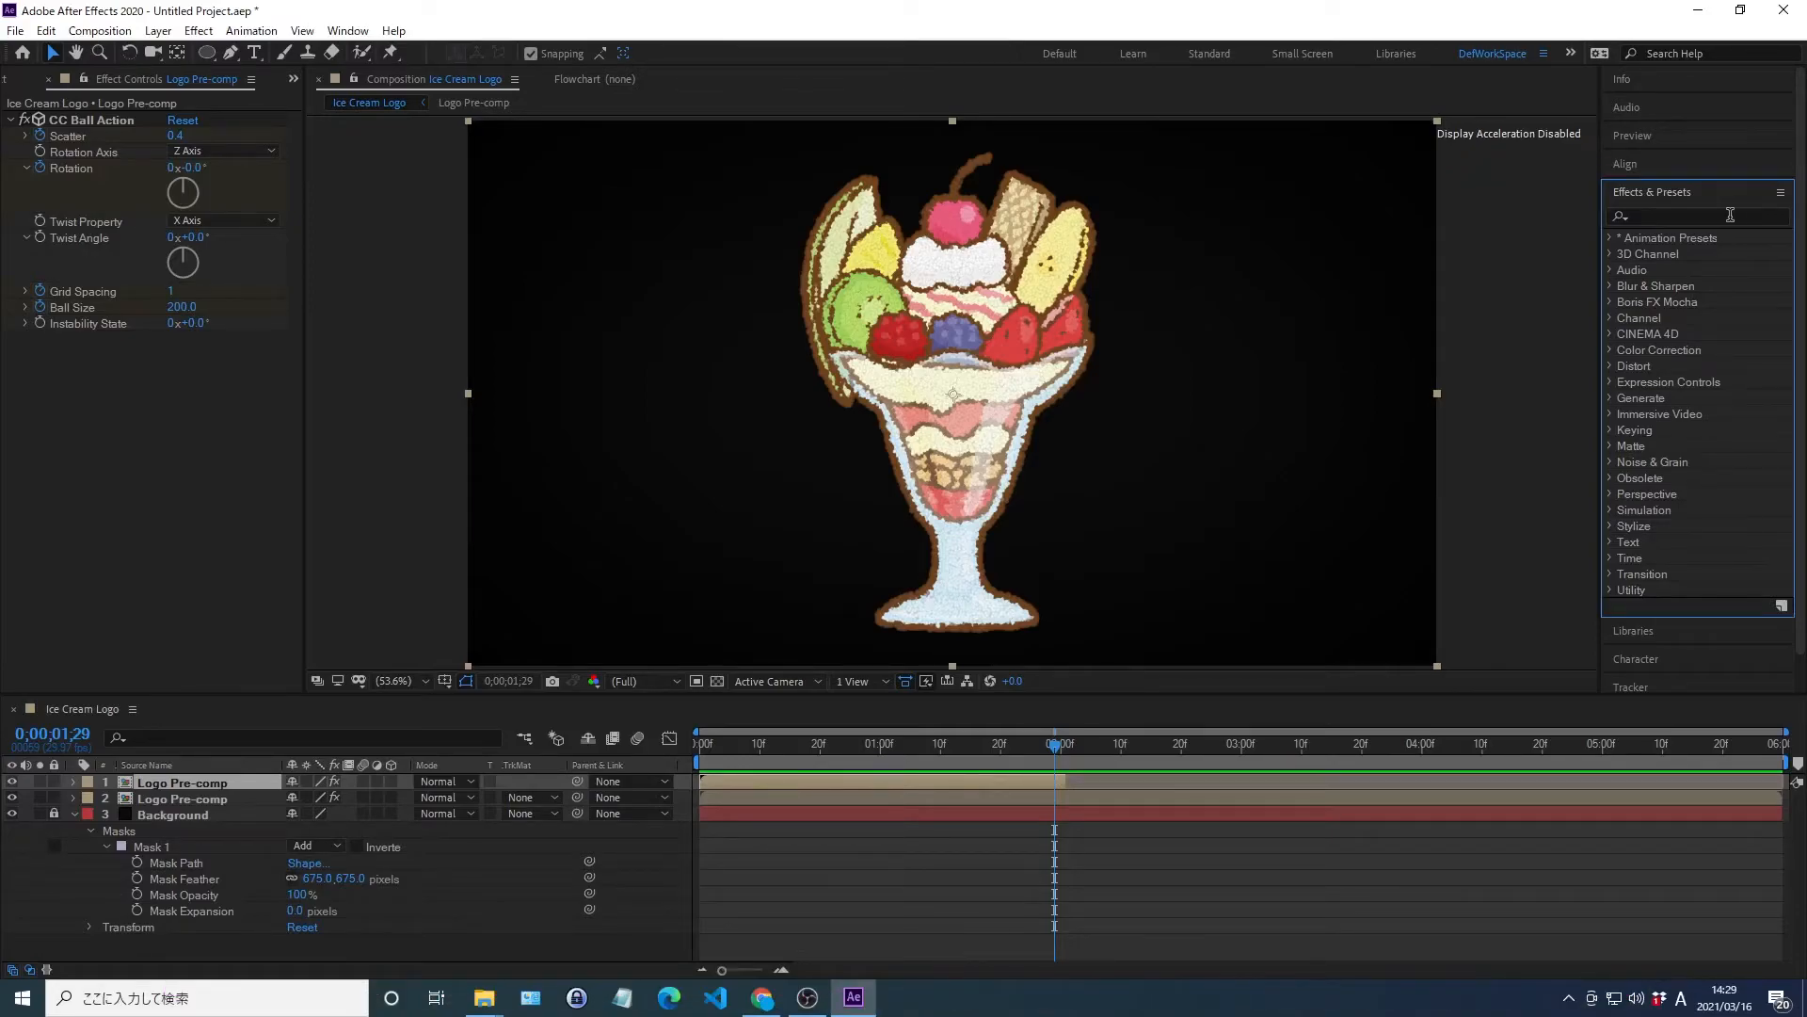
{"action": "left_click", "coordinate": [1651, 215]}
{"action": "type", "text": "cc Forc"}
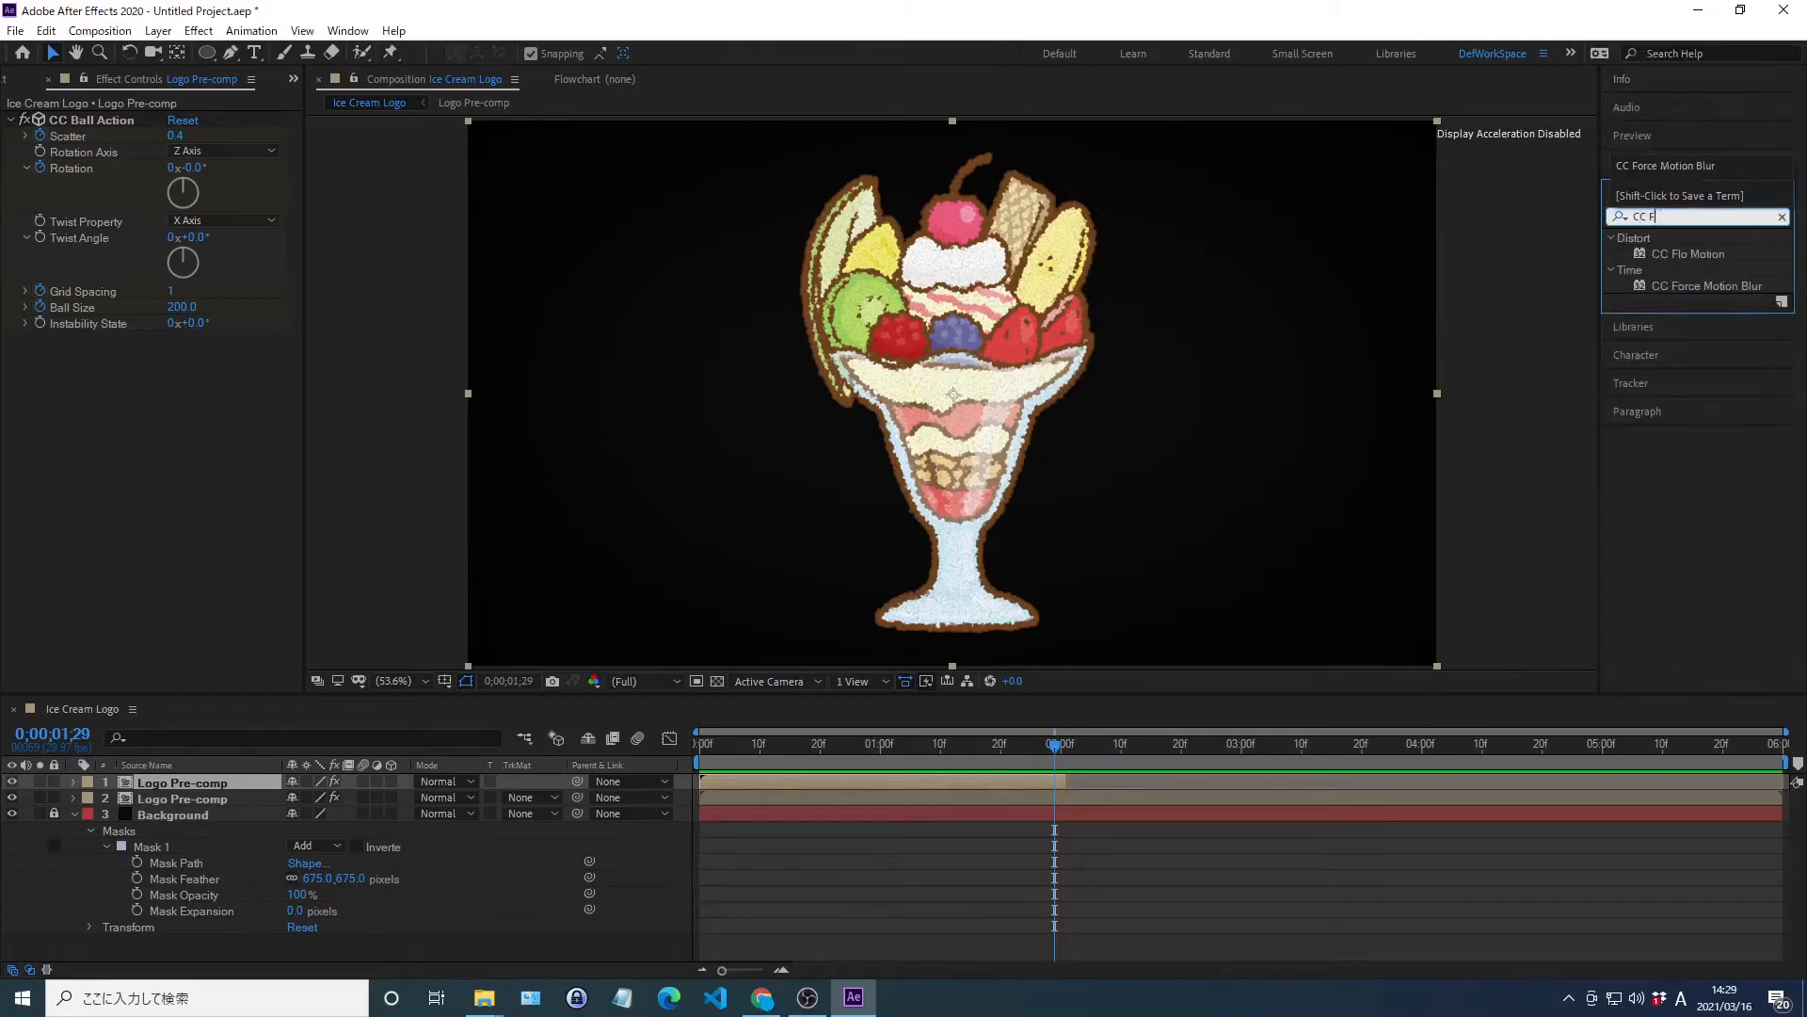
{"action": "type", "text": "e Motion Blur"}
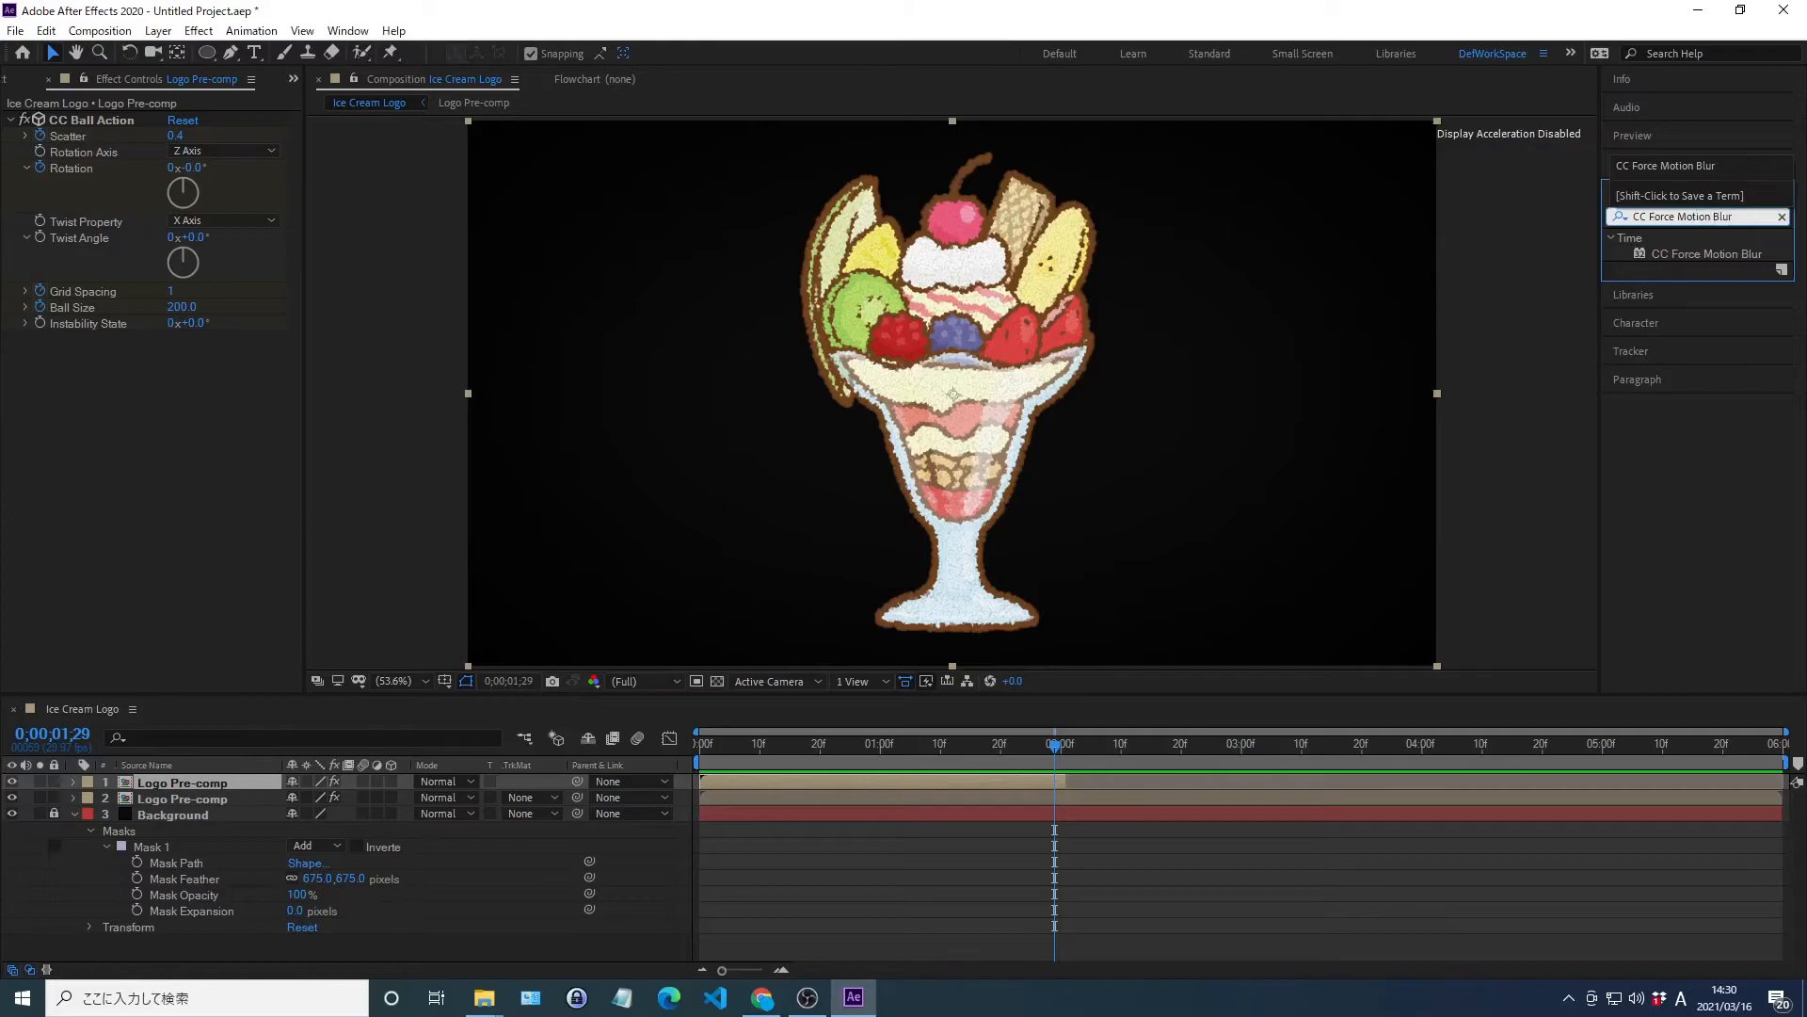
{"action": "key", "text": "Return"}
{"action": "key", "text": "Return"}
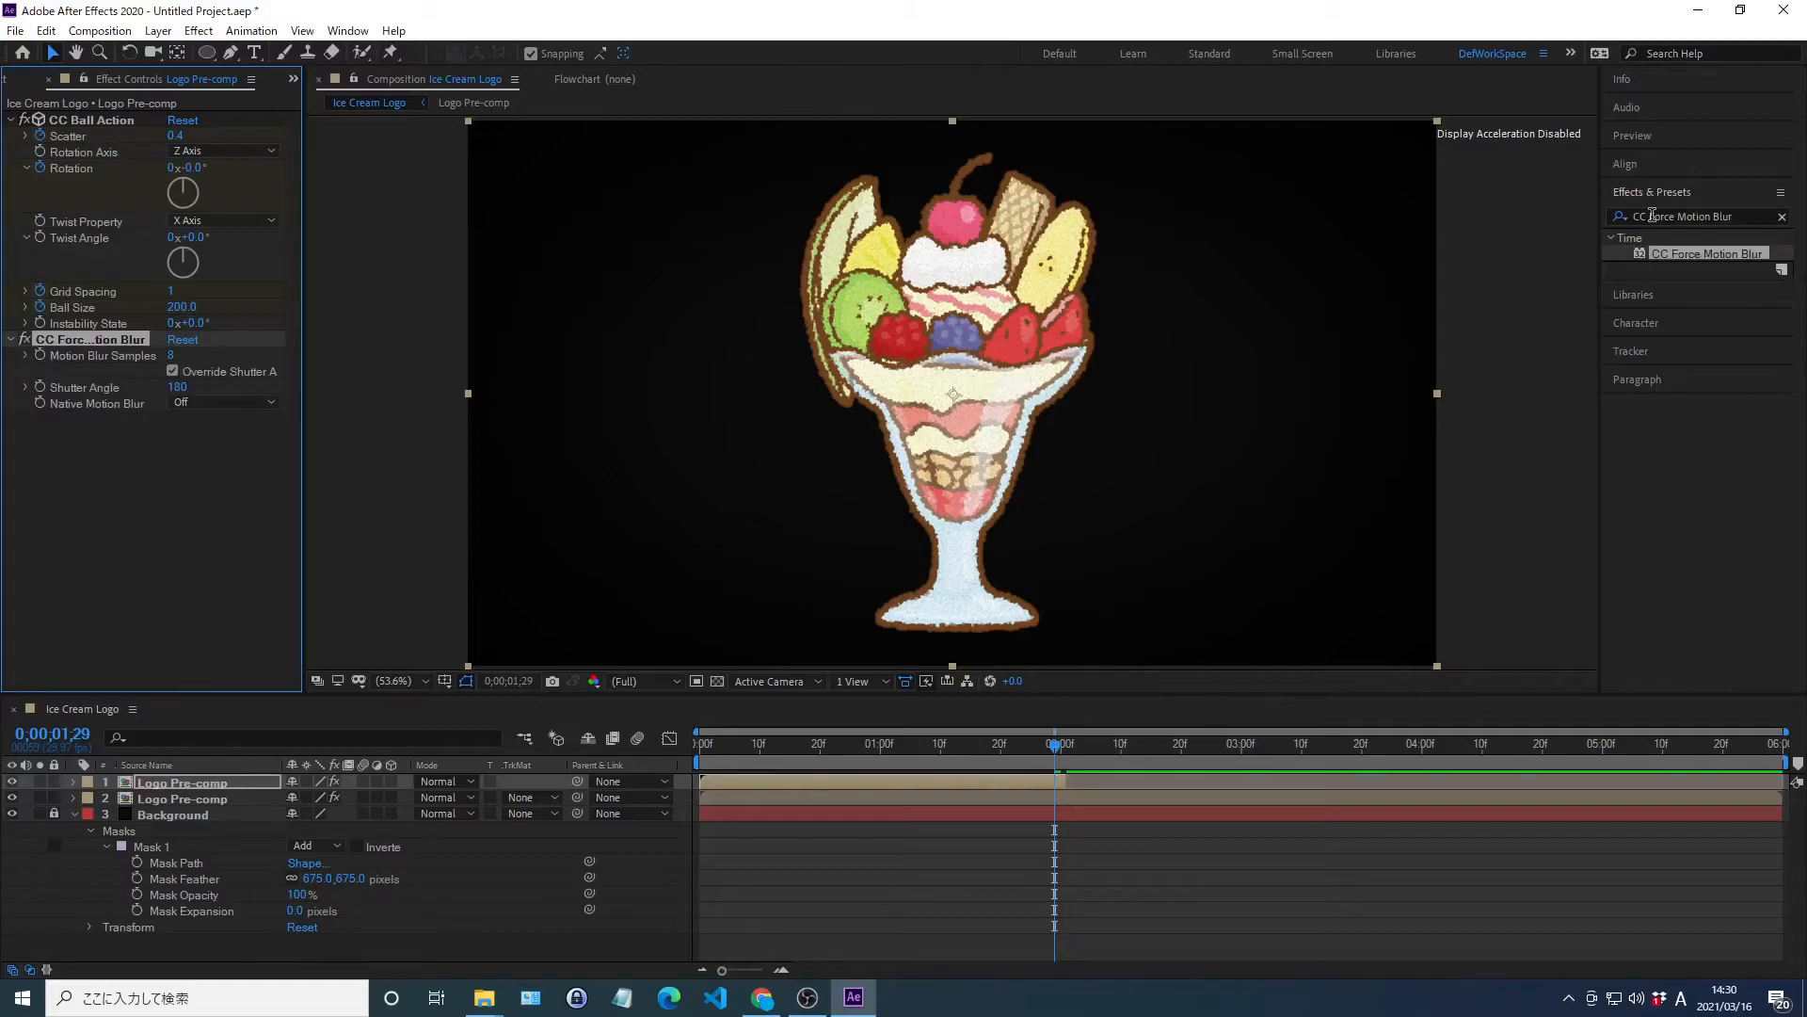
{"action": "left_click", "coordinate": [1656, 193]}
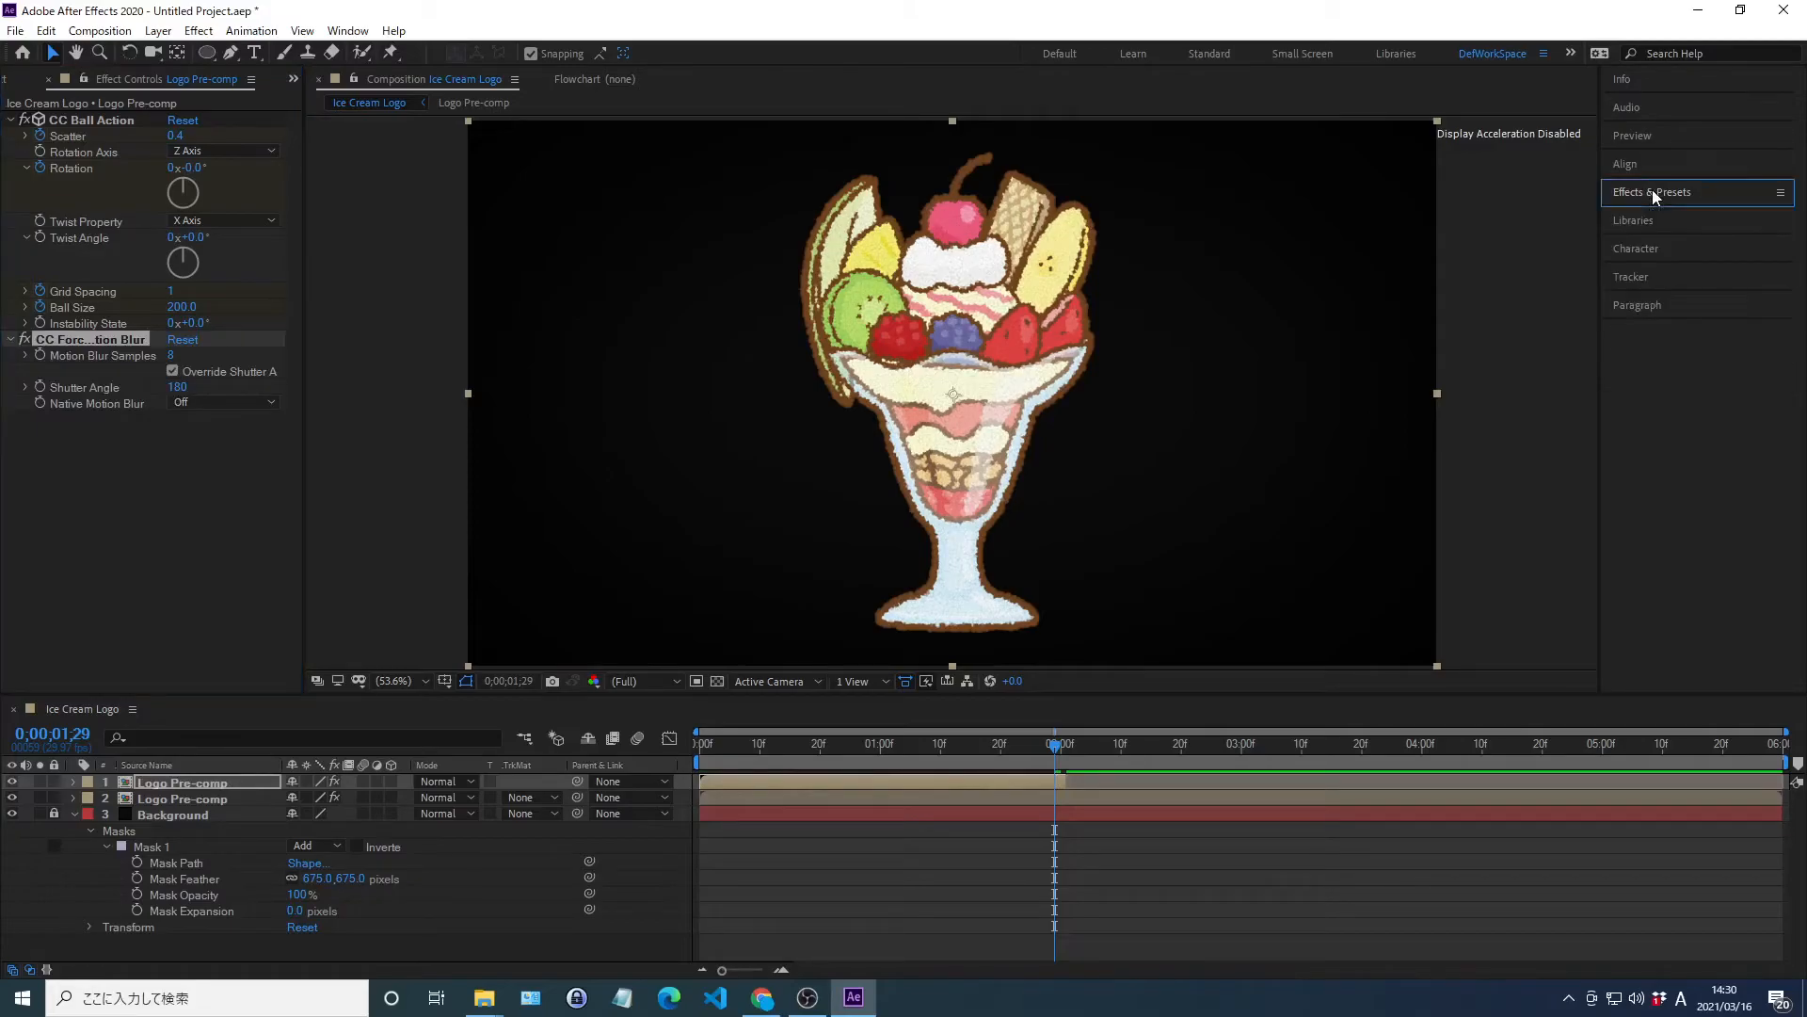
Set Motion Blur Samples to 100 in the upper Logo Pre-comp layer's CC Force Motion Blur effect, leaving nothing selected
{"action": "right_click", "coordinate": [106, 360]}
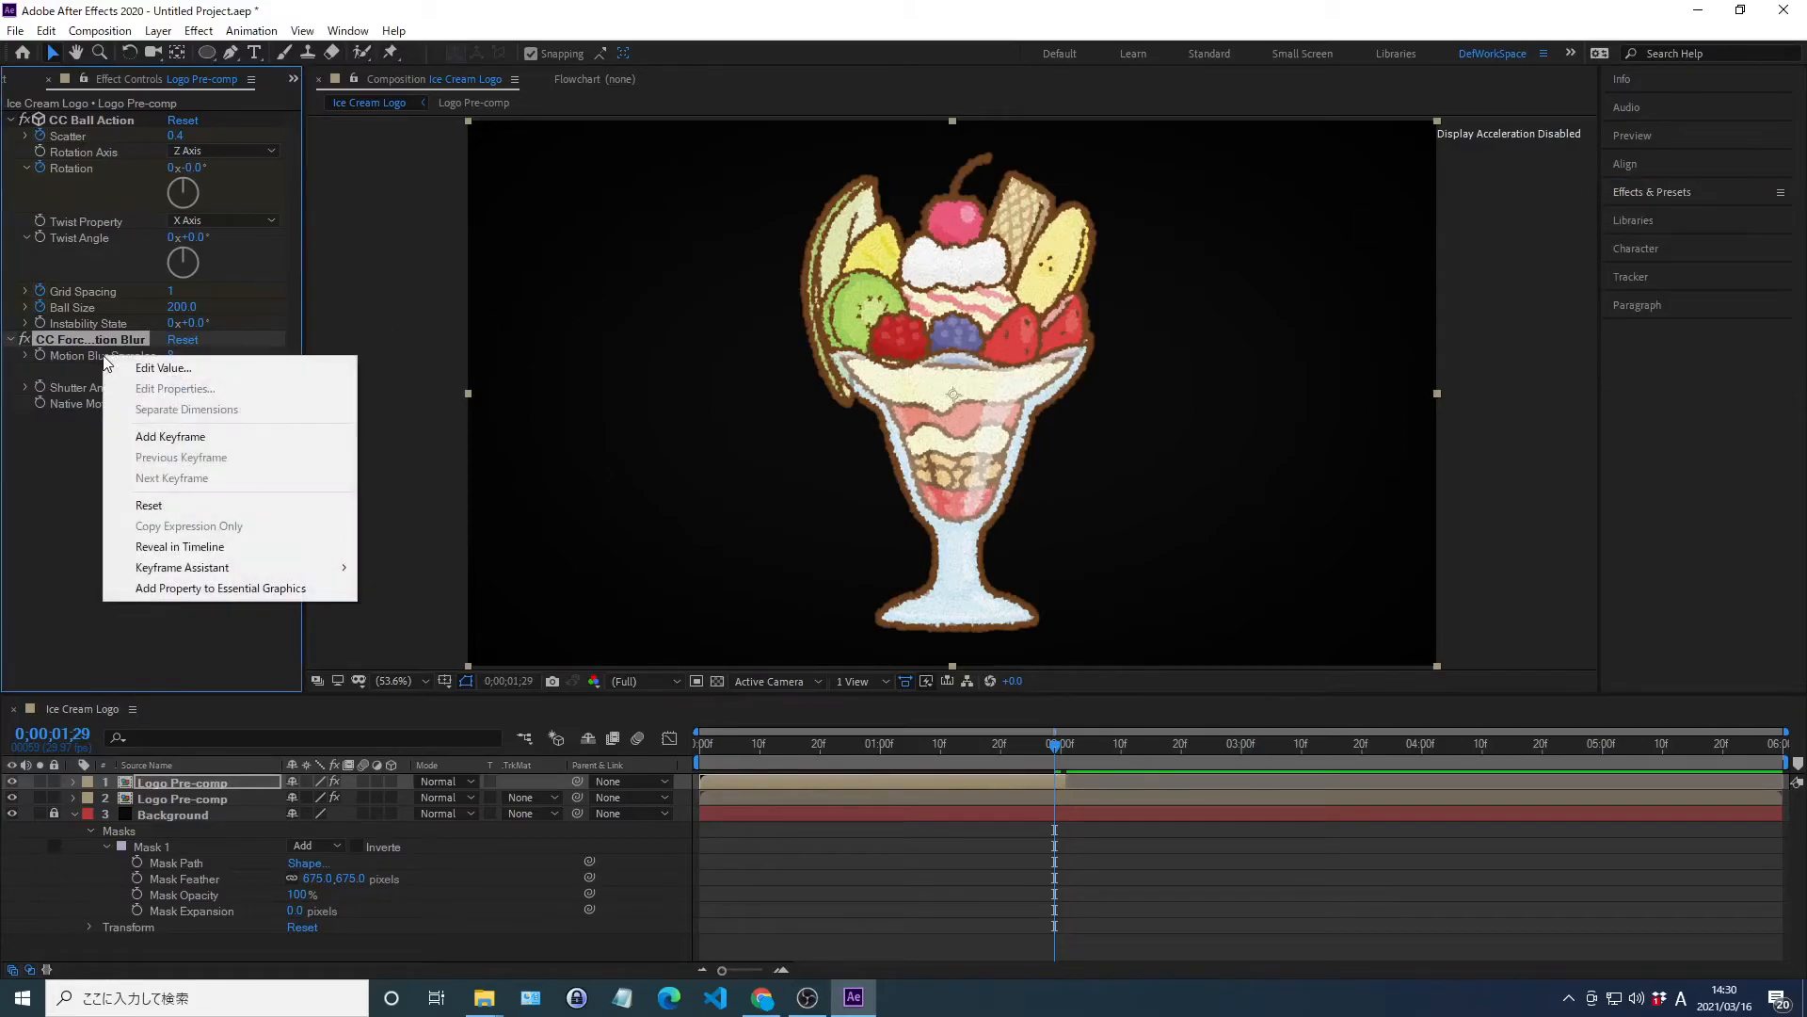
{"action": "left_click", "coordinate": [155, 368]}
{"action": "type", "text": "100"}
{"action": "key", "text": "Return"}
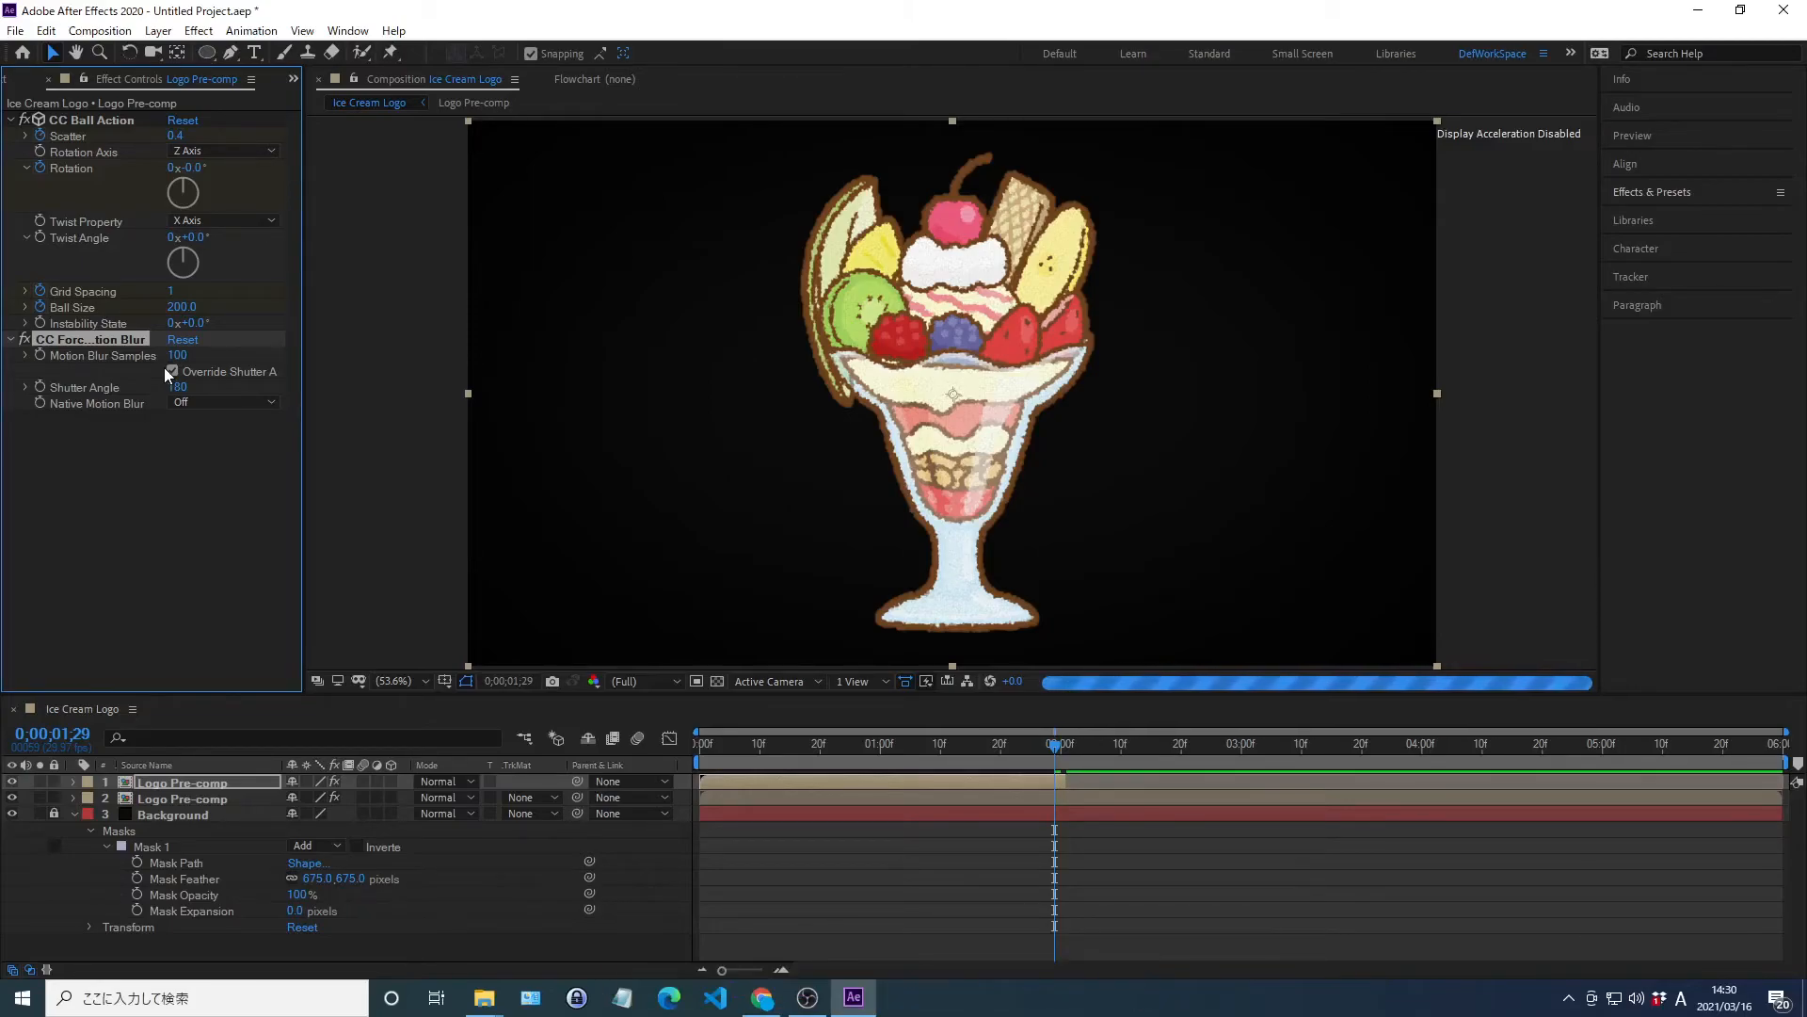
{"action": "key", "text": "F2"}
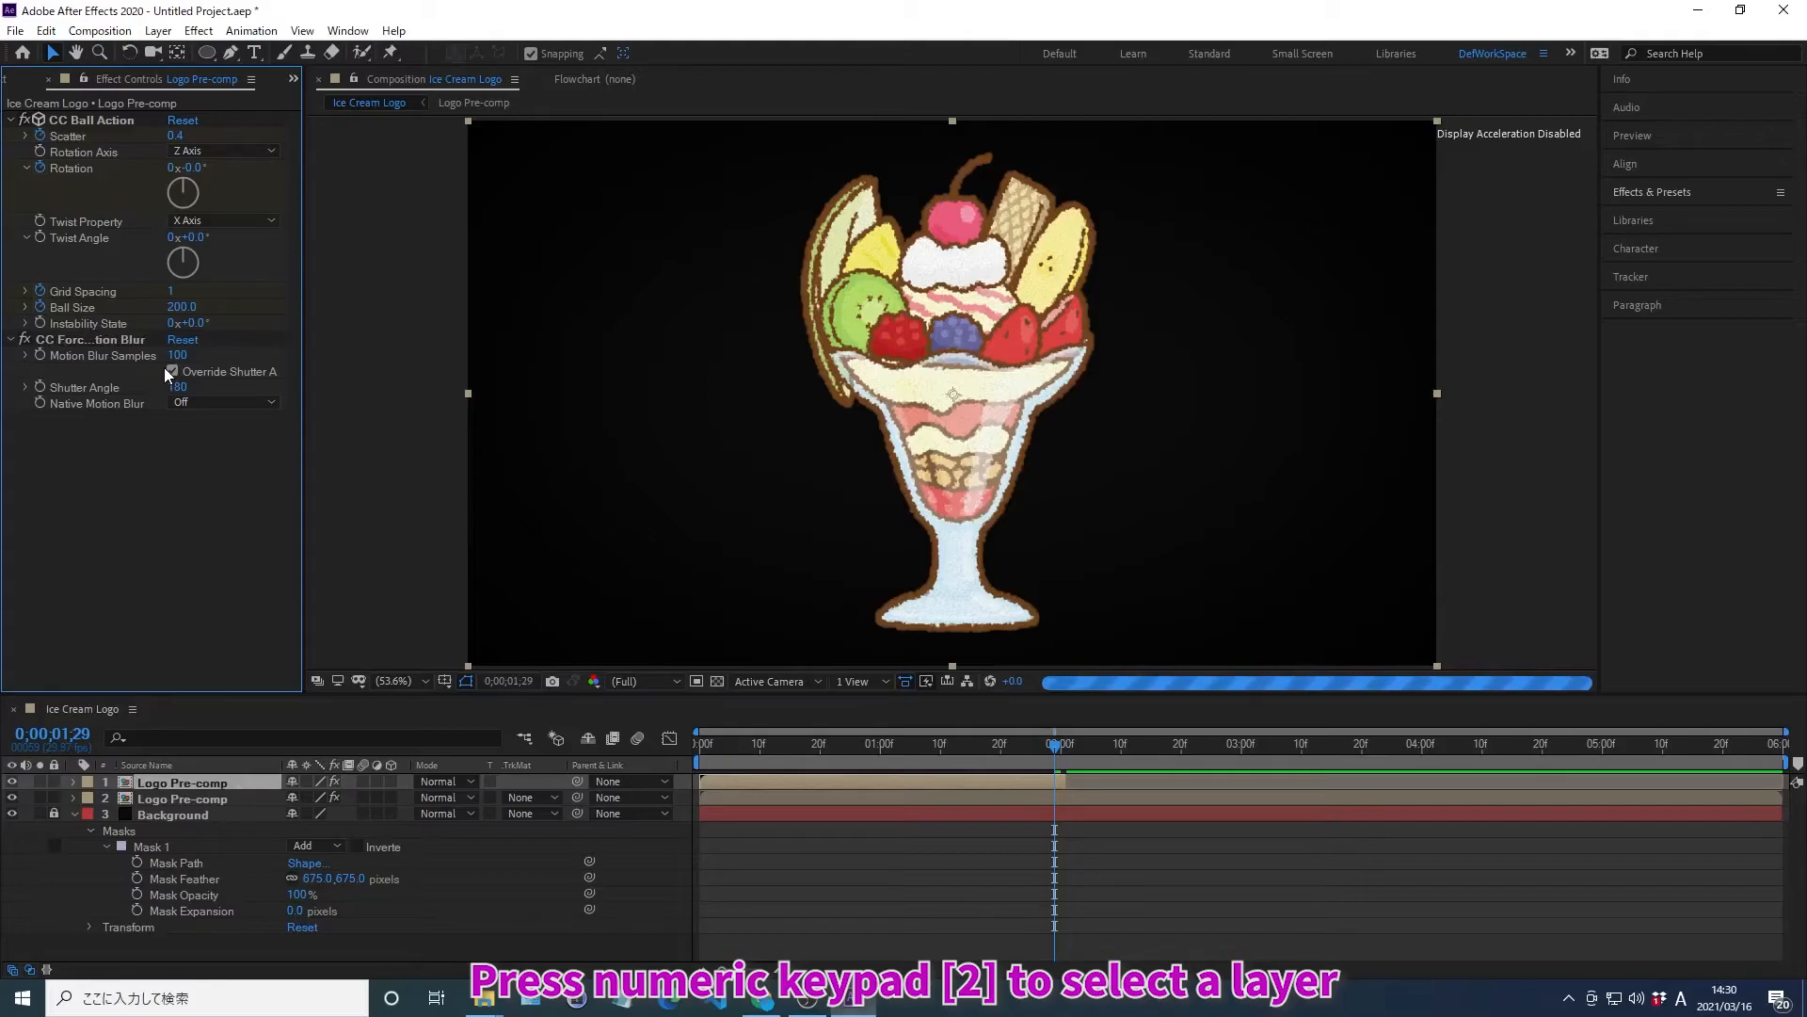
Apply the CC Force Motion Blur effect to the lower Logo Pre-comp layer
{"action": "key", "text": "KP_2"}
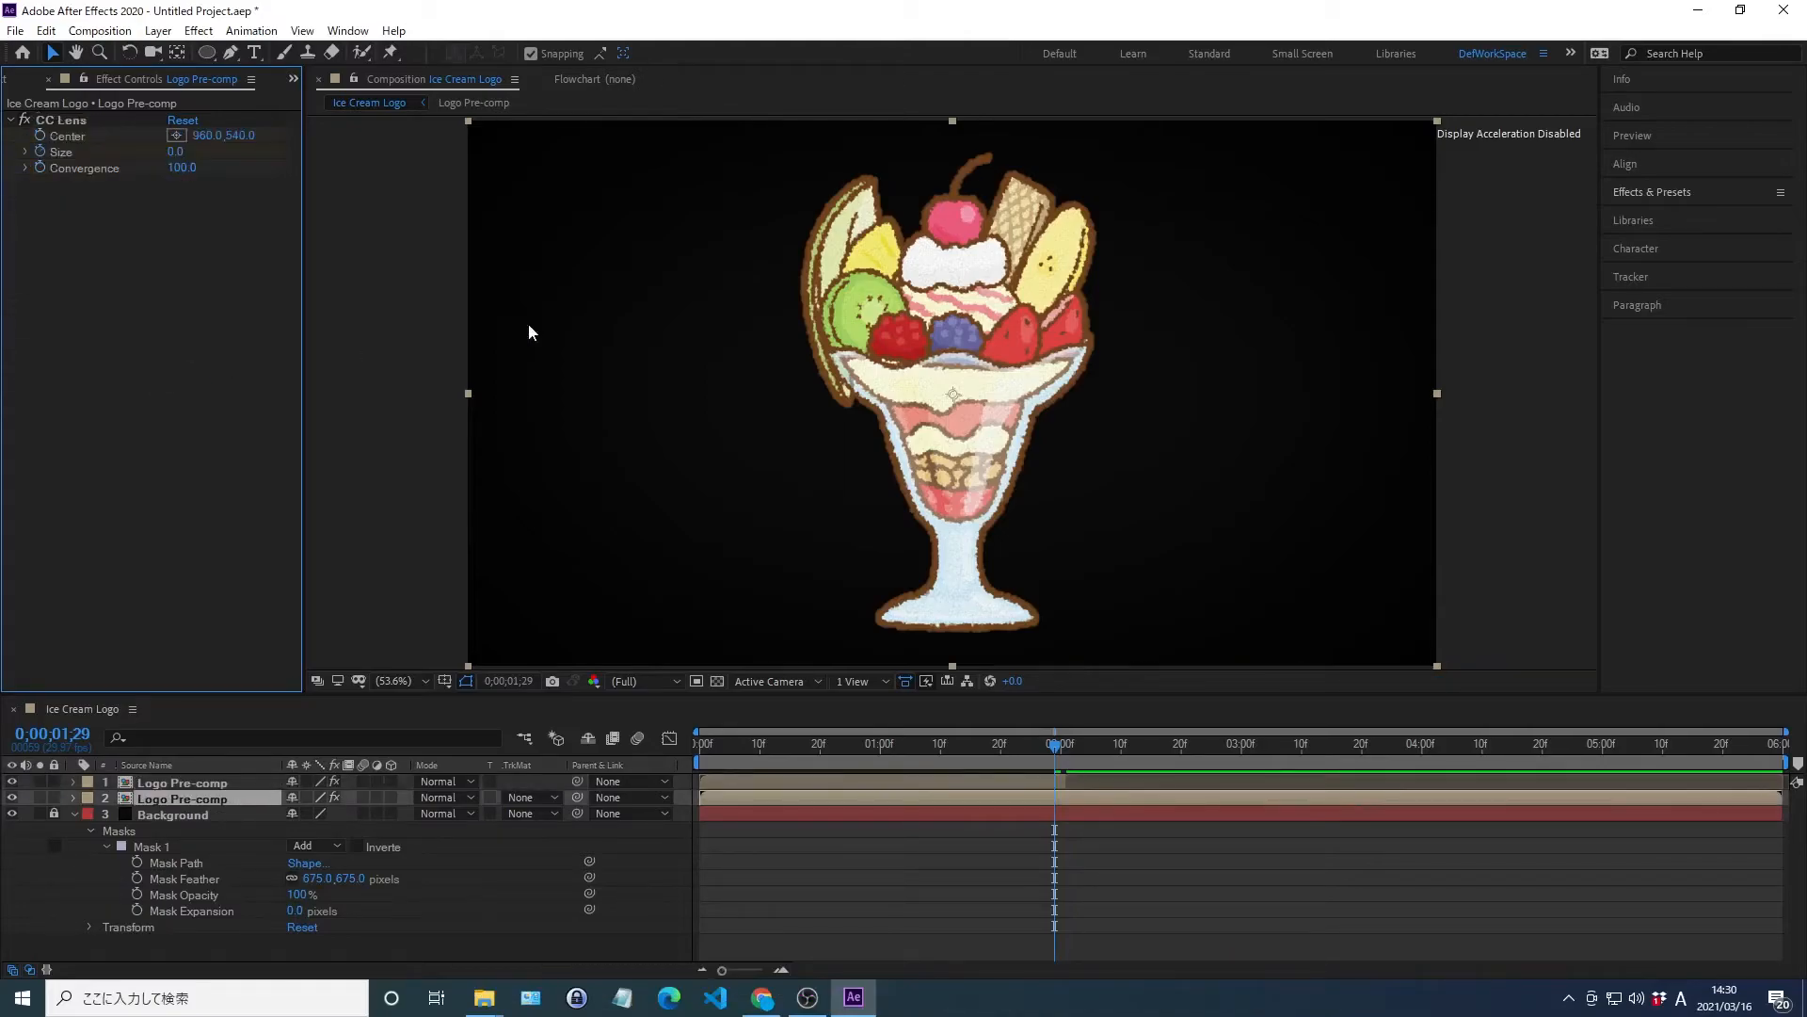
{"action": "left_click", "coordinate": [1652, 191]}
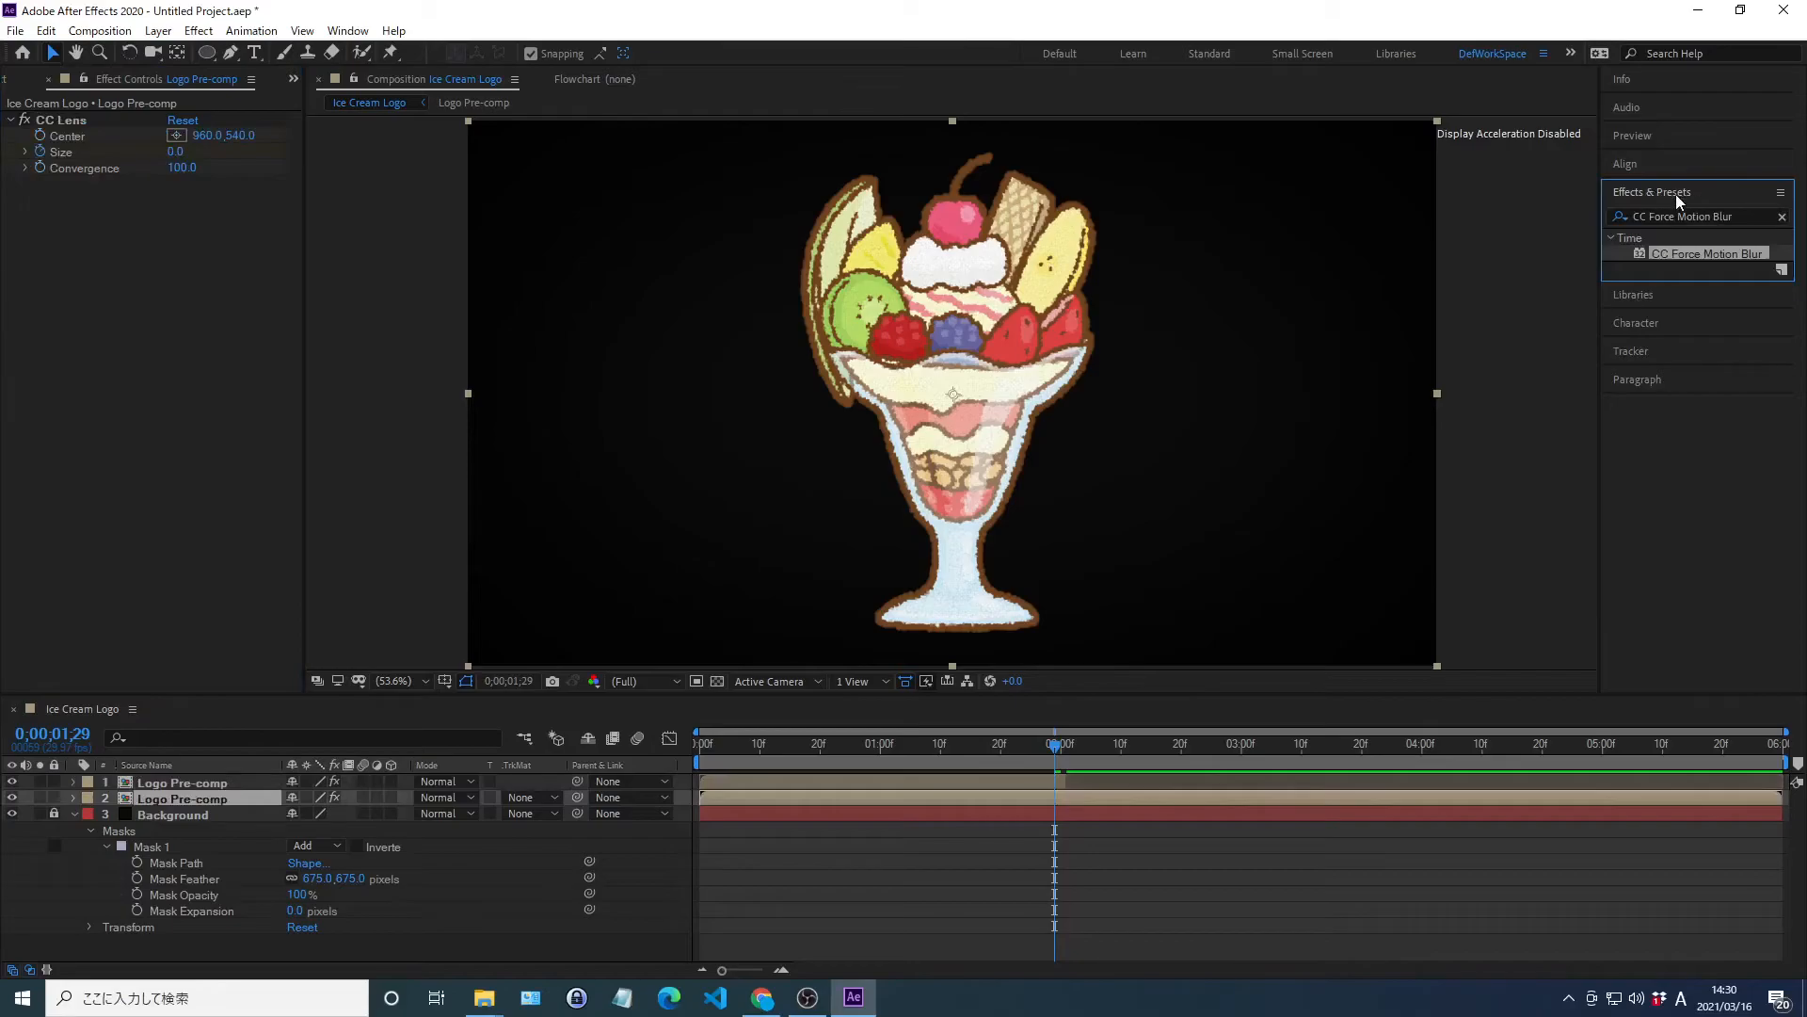
{"action": "left_click", "coordinate": [1782, 217]}
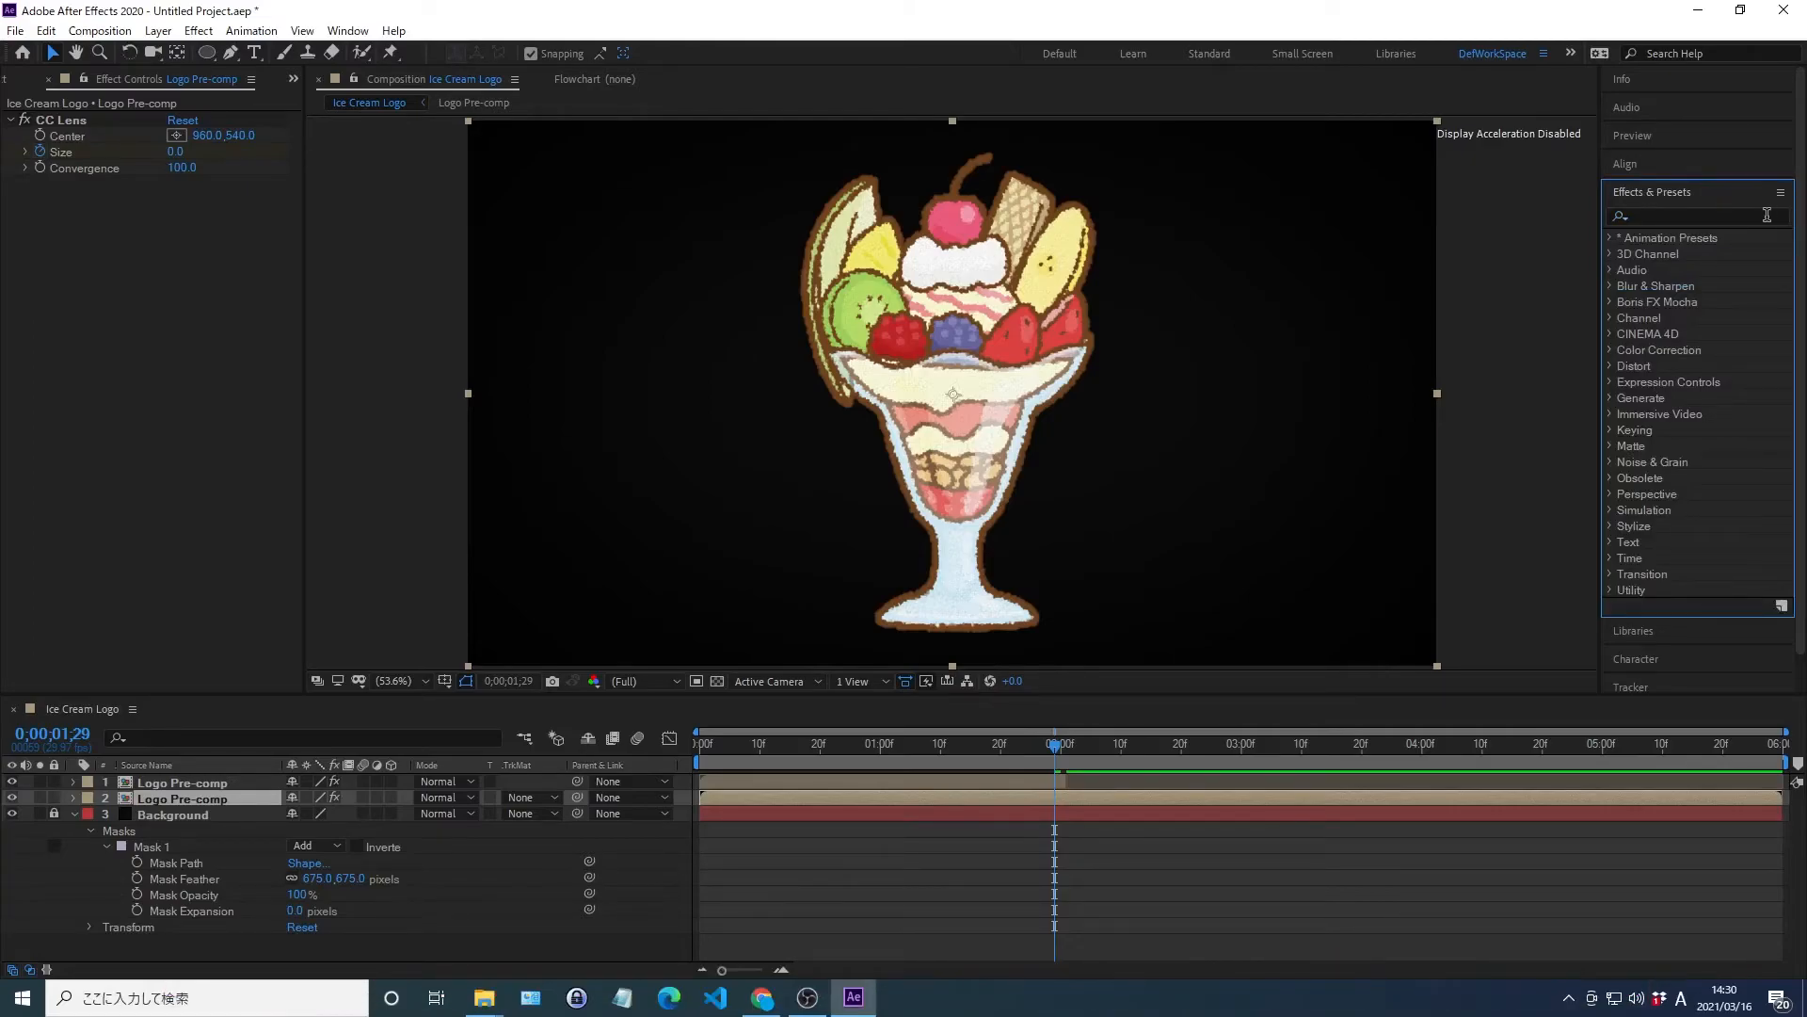
{"action": "left_click", "coordinate": [1652, 216]}
{"action": "type", "text": "CC"}
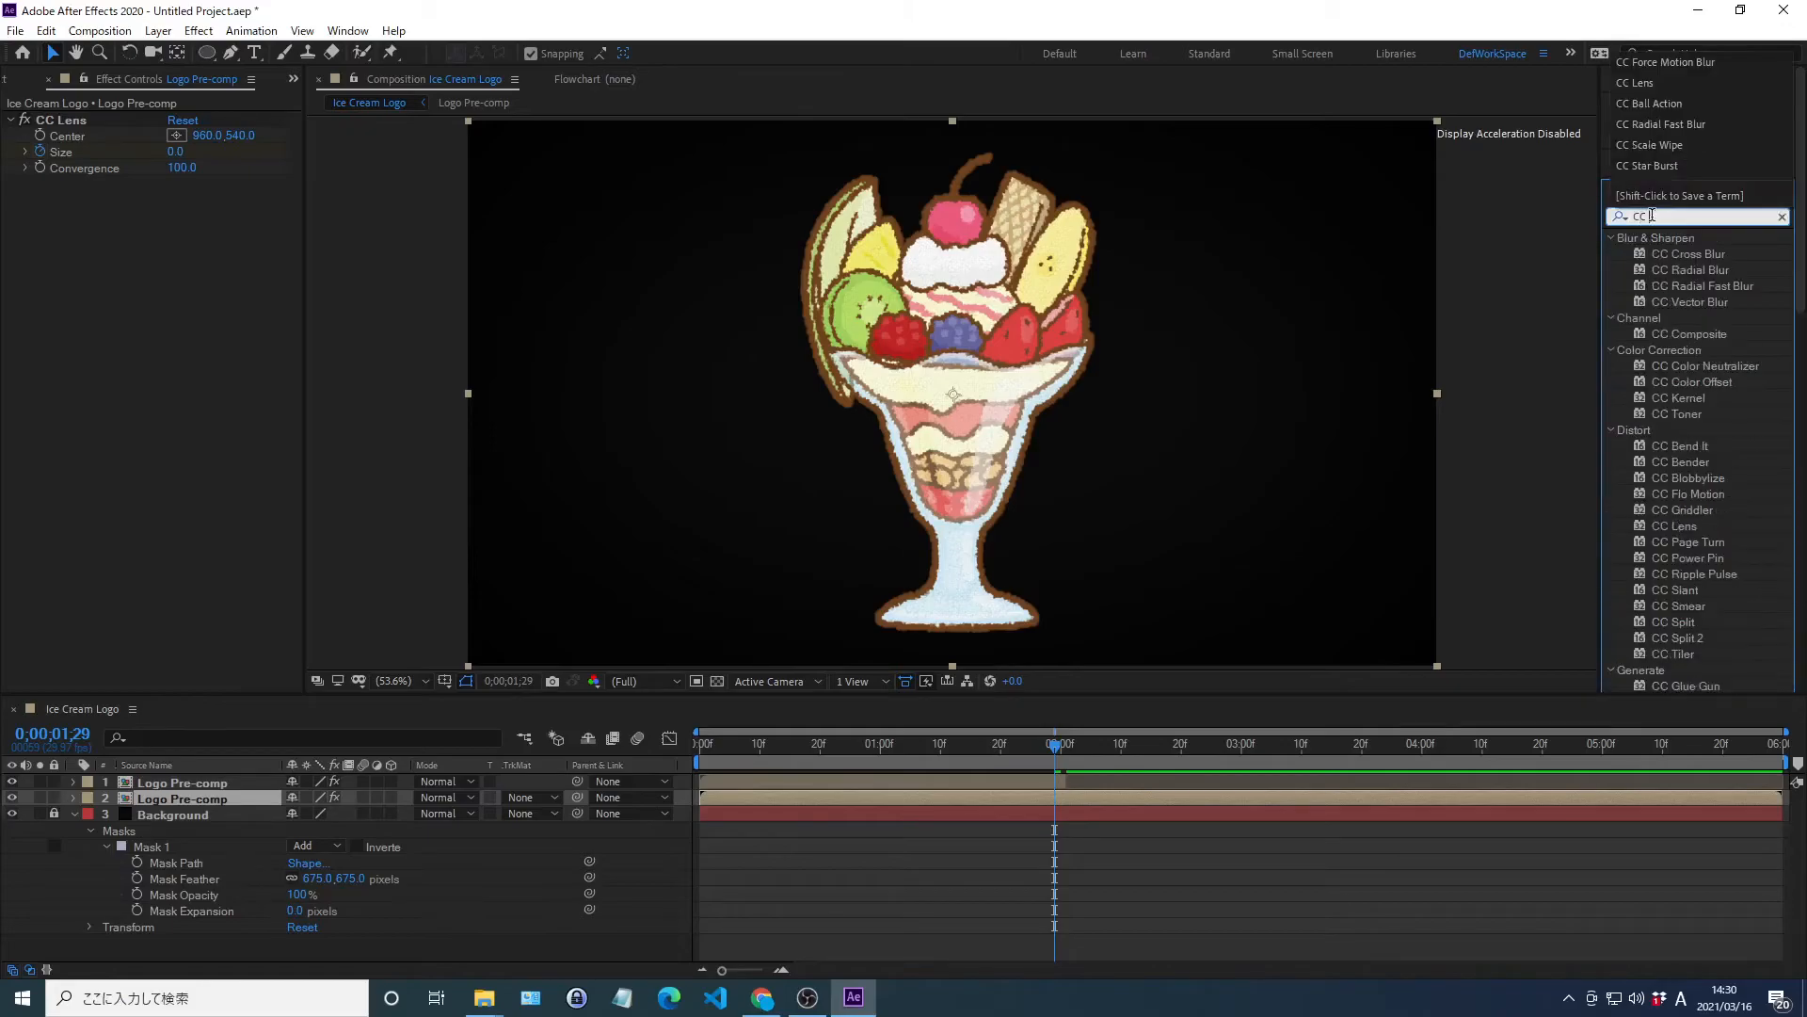
{"action": "type", "text": " Force Motion Blur"}
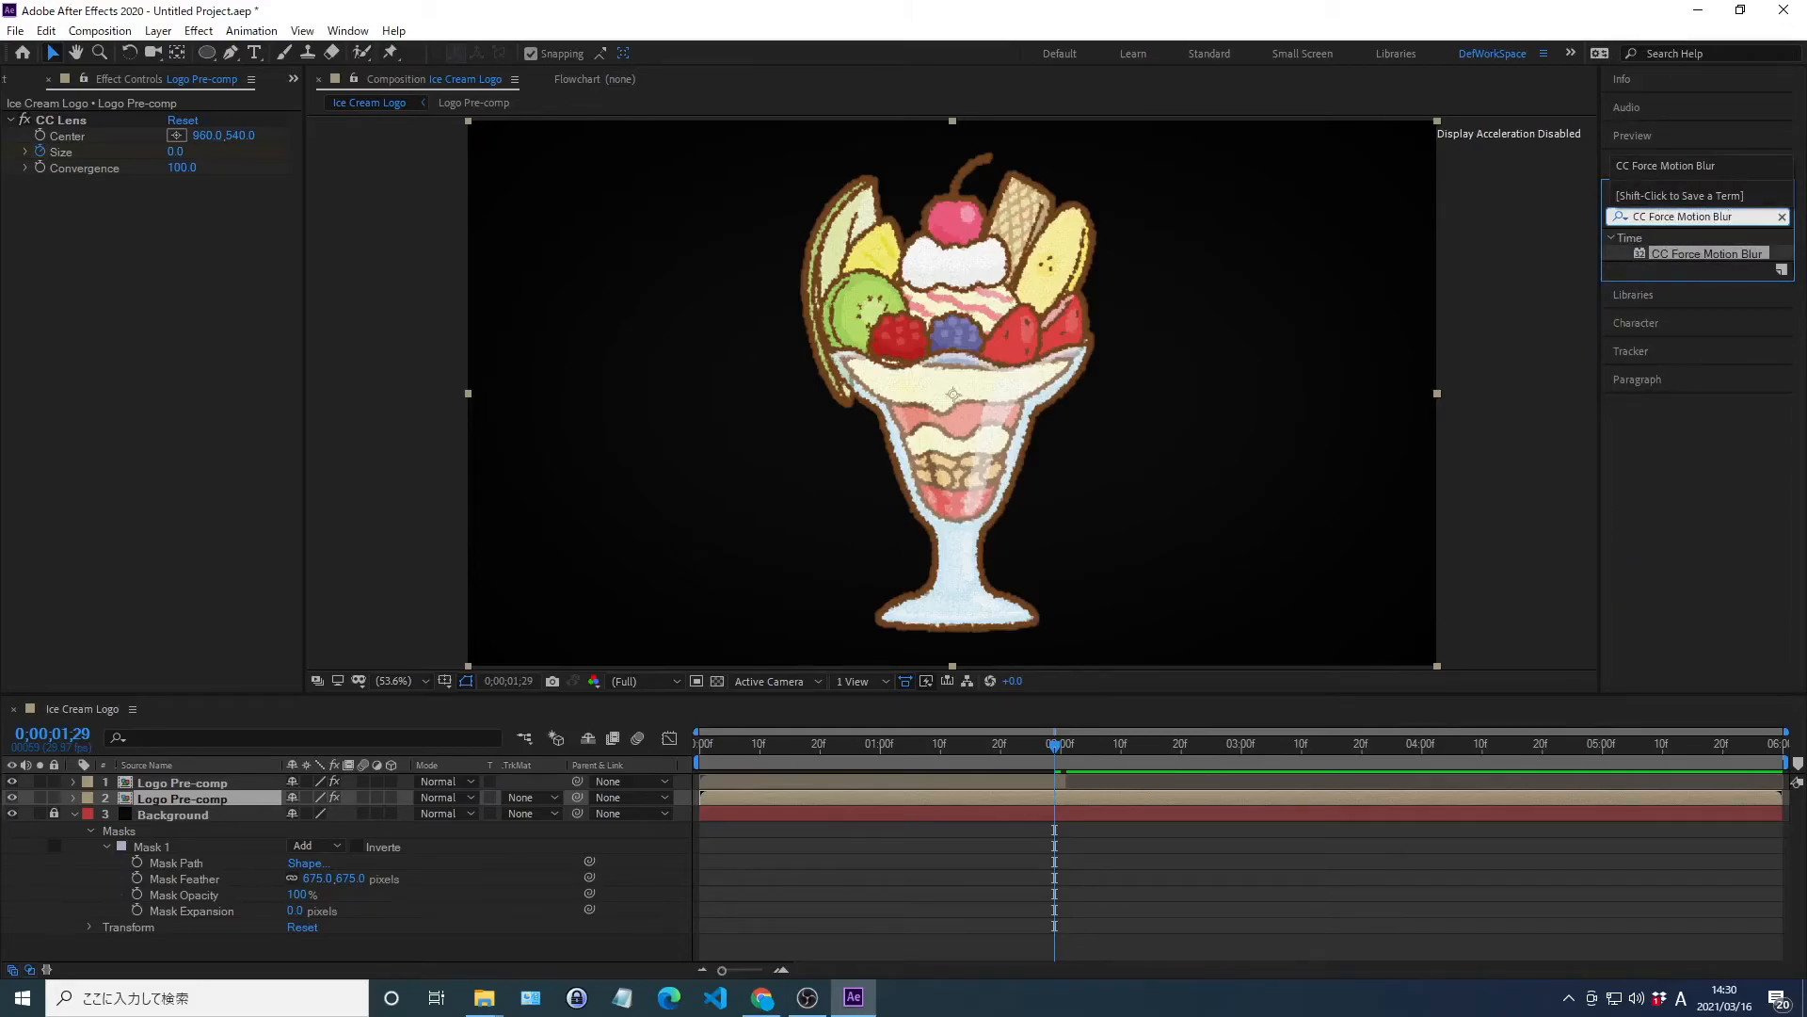
{"action": "key", "text": "Return"}
{"action": "key", "text": "Return"}
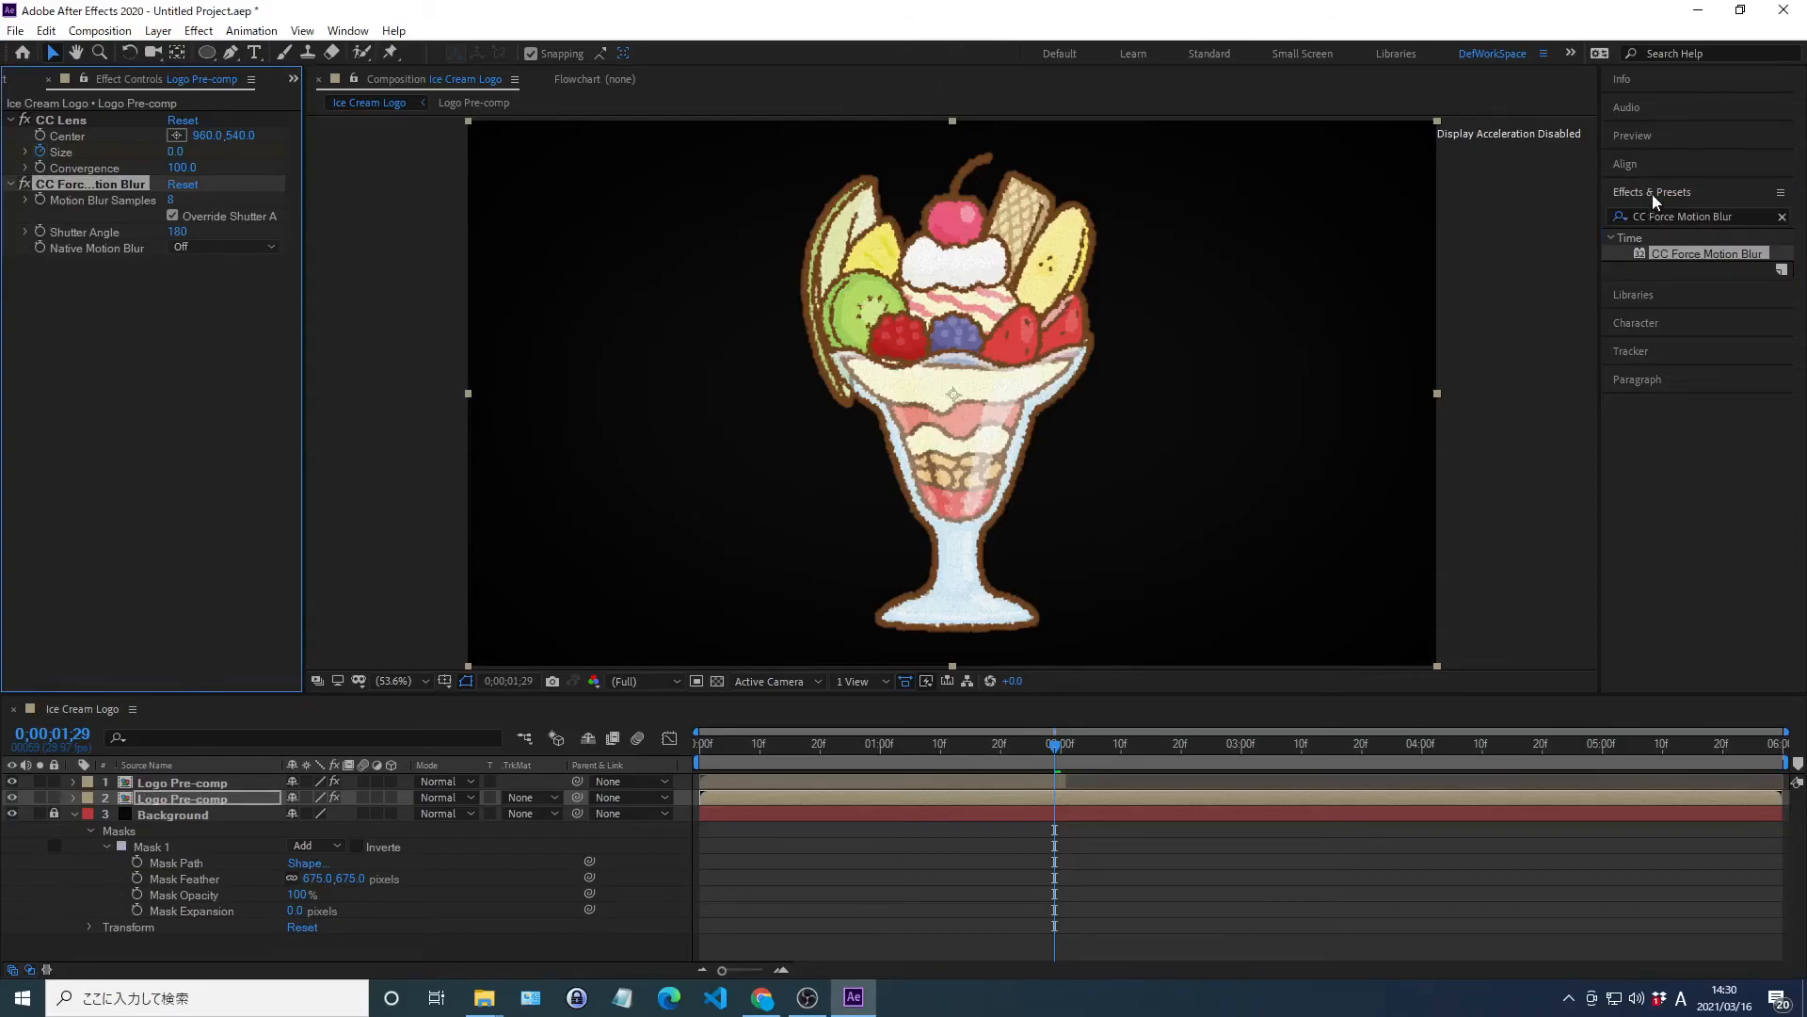
{"action": "left_click", "coordinate": [1652, 192]}
Set Motion Blur Samples to 100 in the lower Logo Pre-comp layer's CC Force Motion Blur effect
{"action": "right_click", "coordinate": [103, 200]}
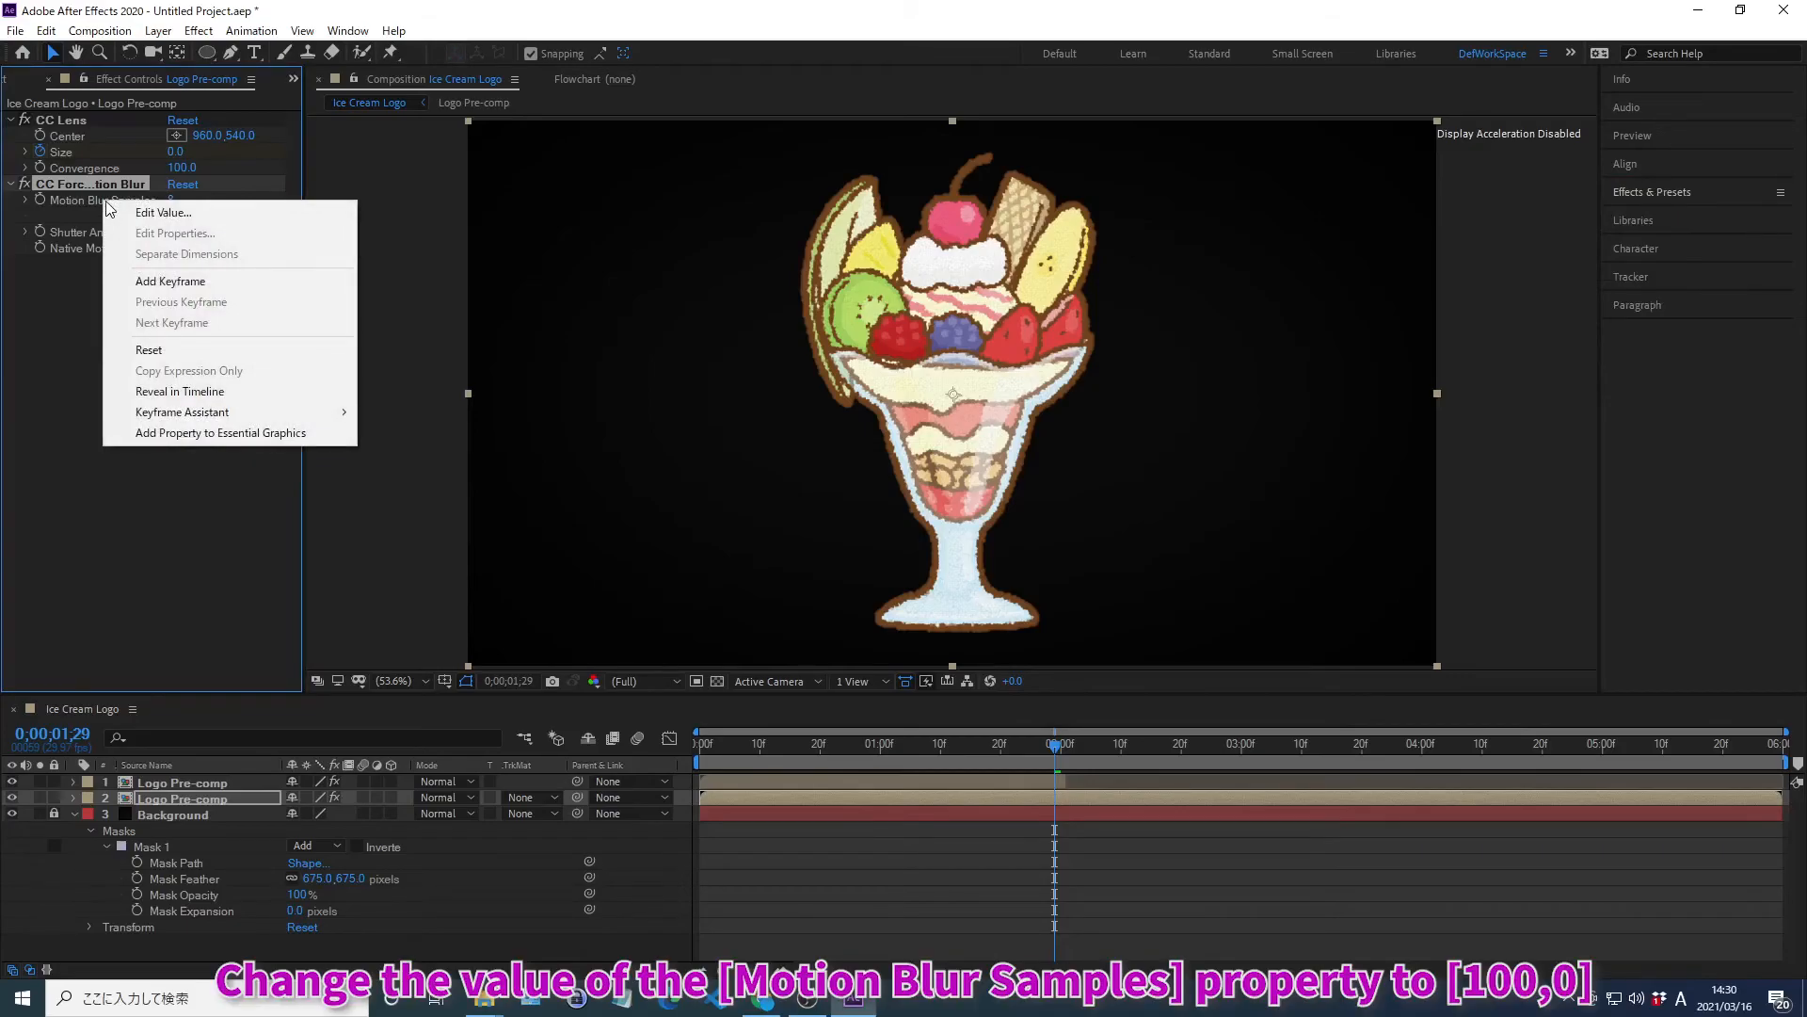
{"action": "left_click", "coordinate": [164, 211]}
{"action": "type", "text": "100"}
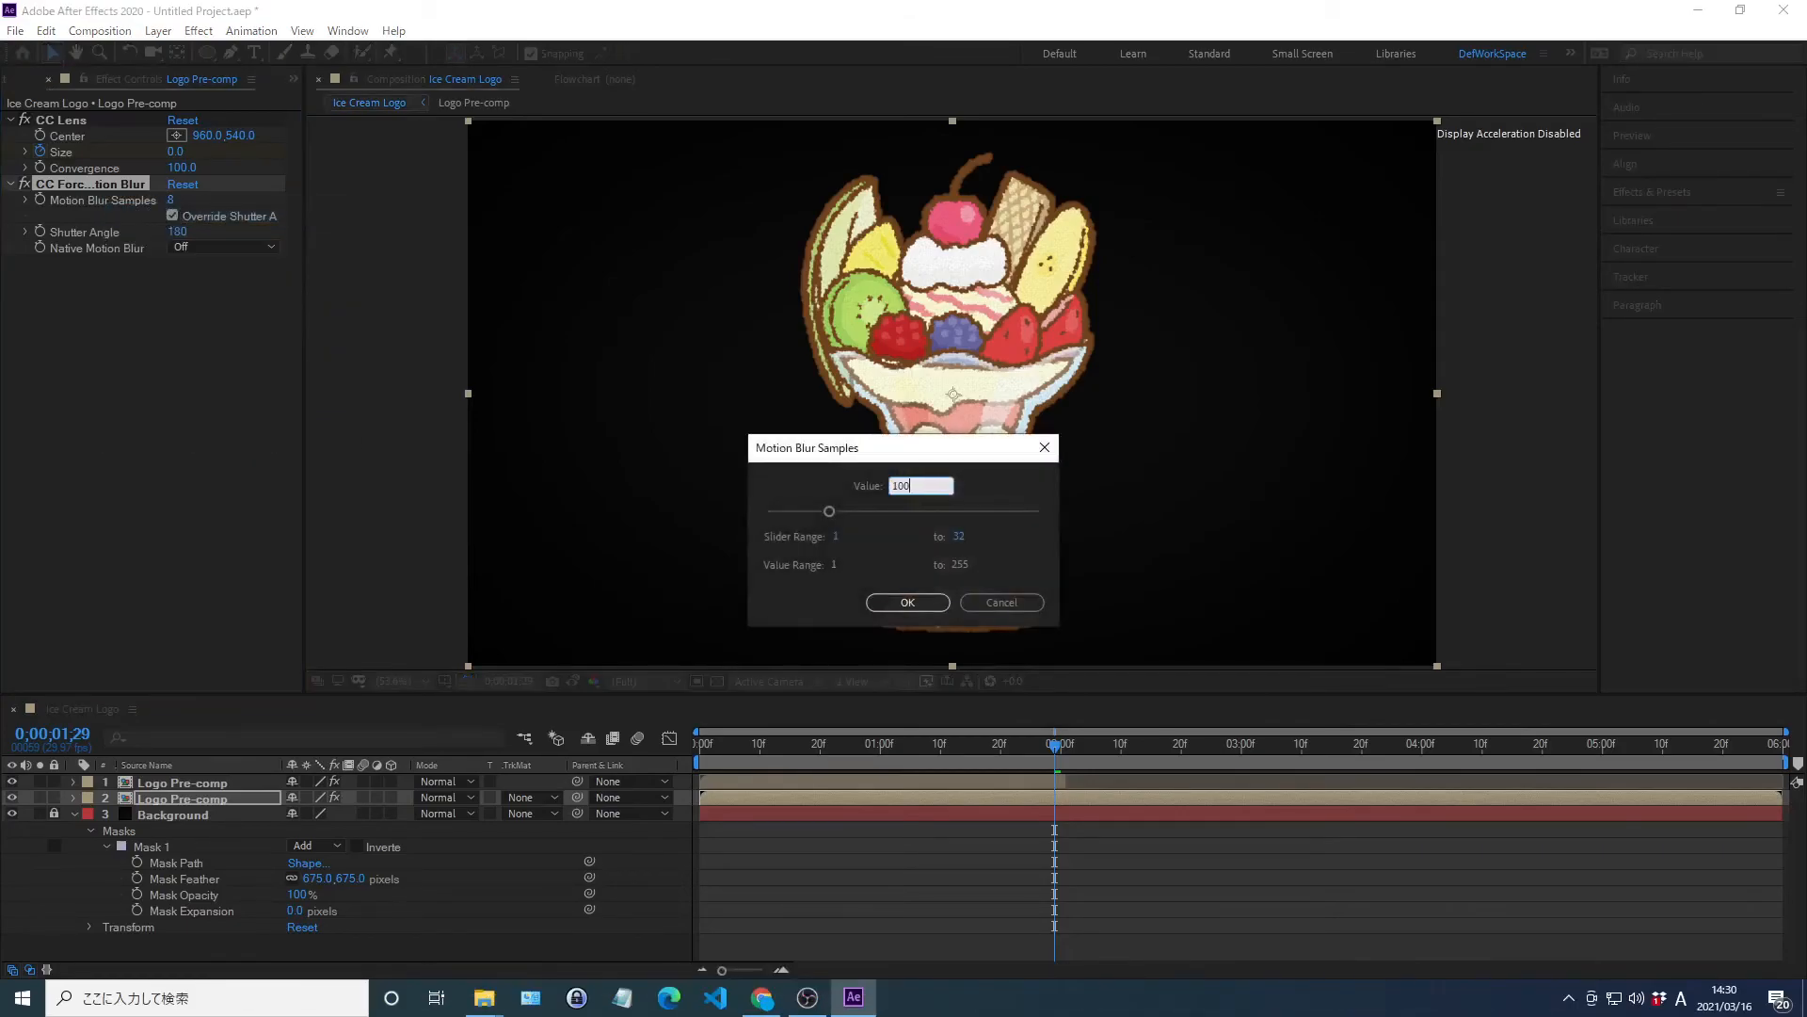
{"action": "key", "text": "Return"}
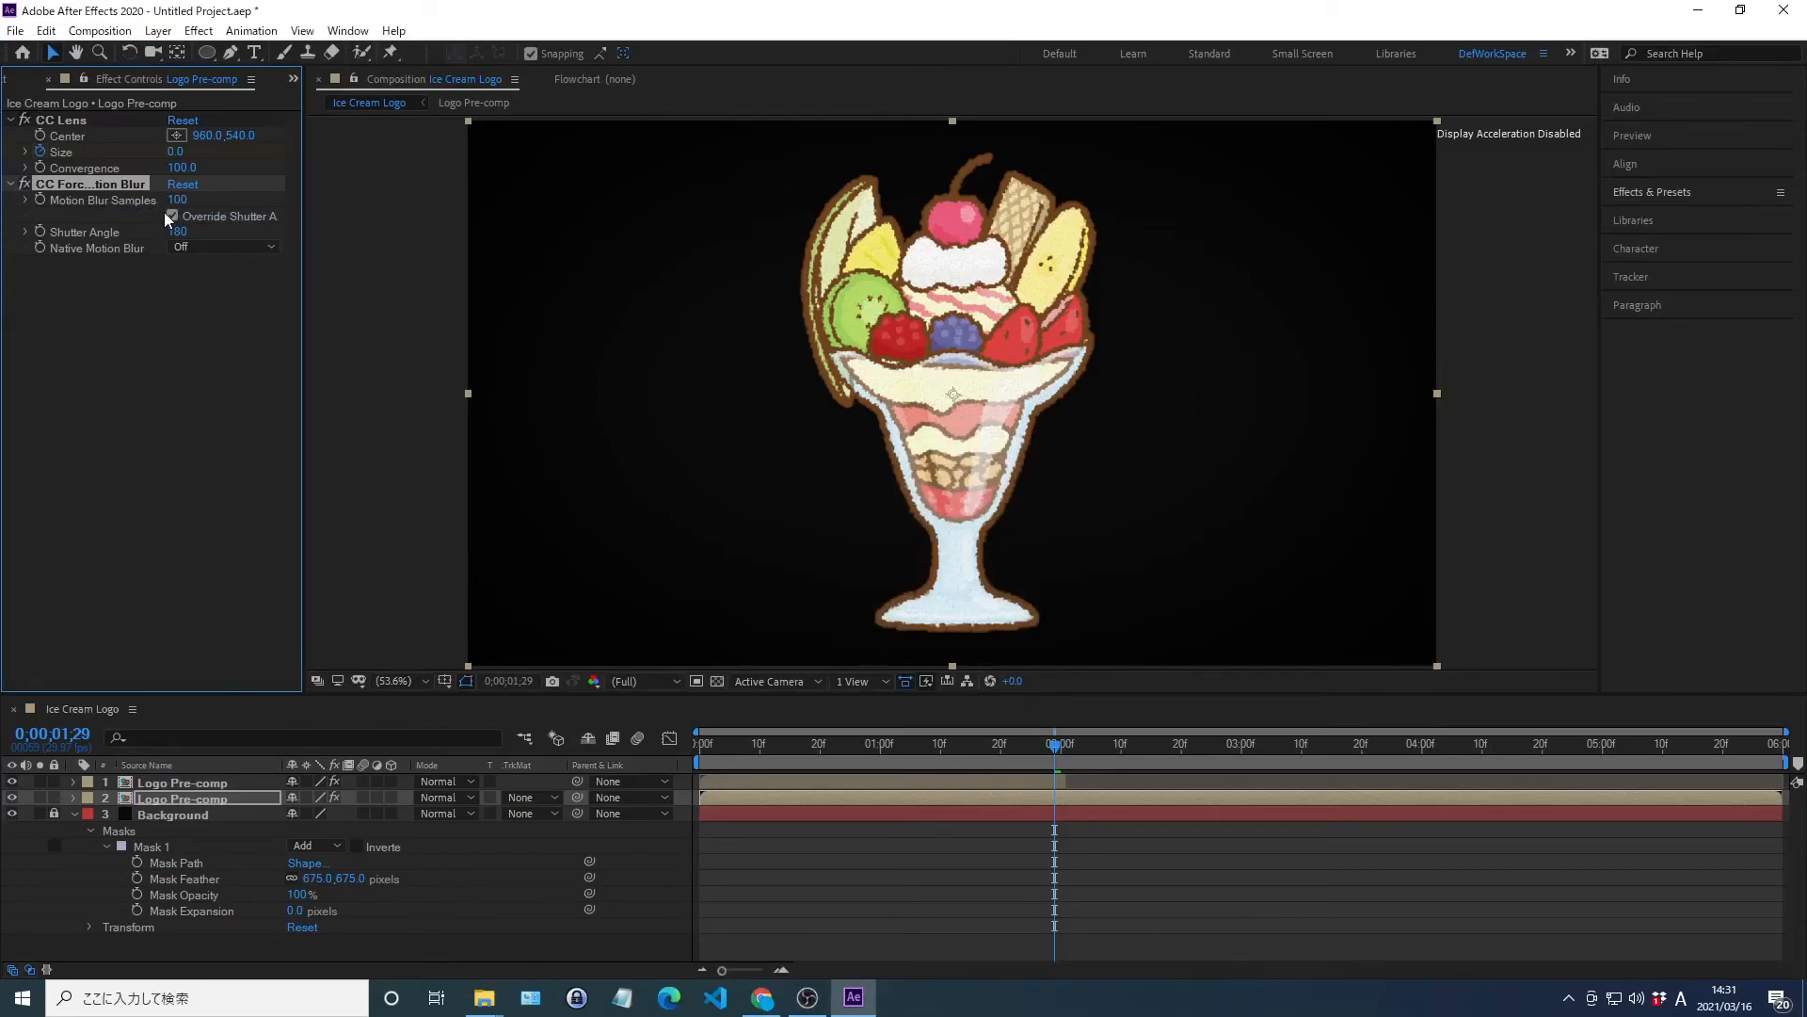
Preview the motion-blurred logo animation from the start of the composition
{"action": "key", "text": "Home"}
{"action": "key", "text": "space"}
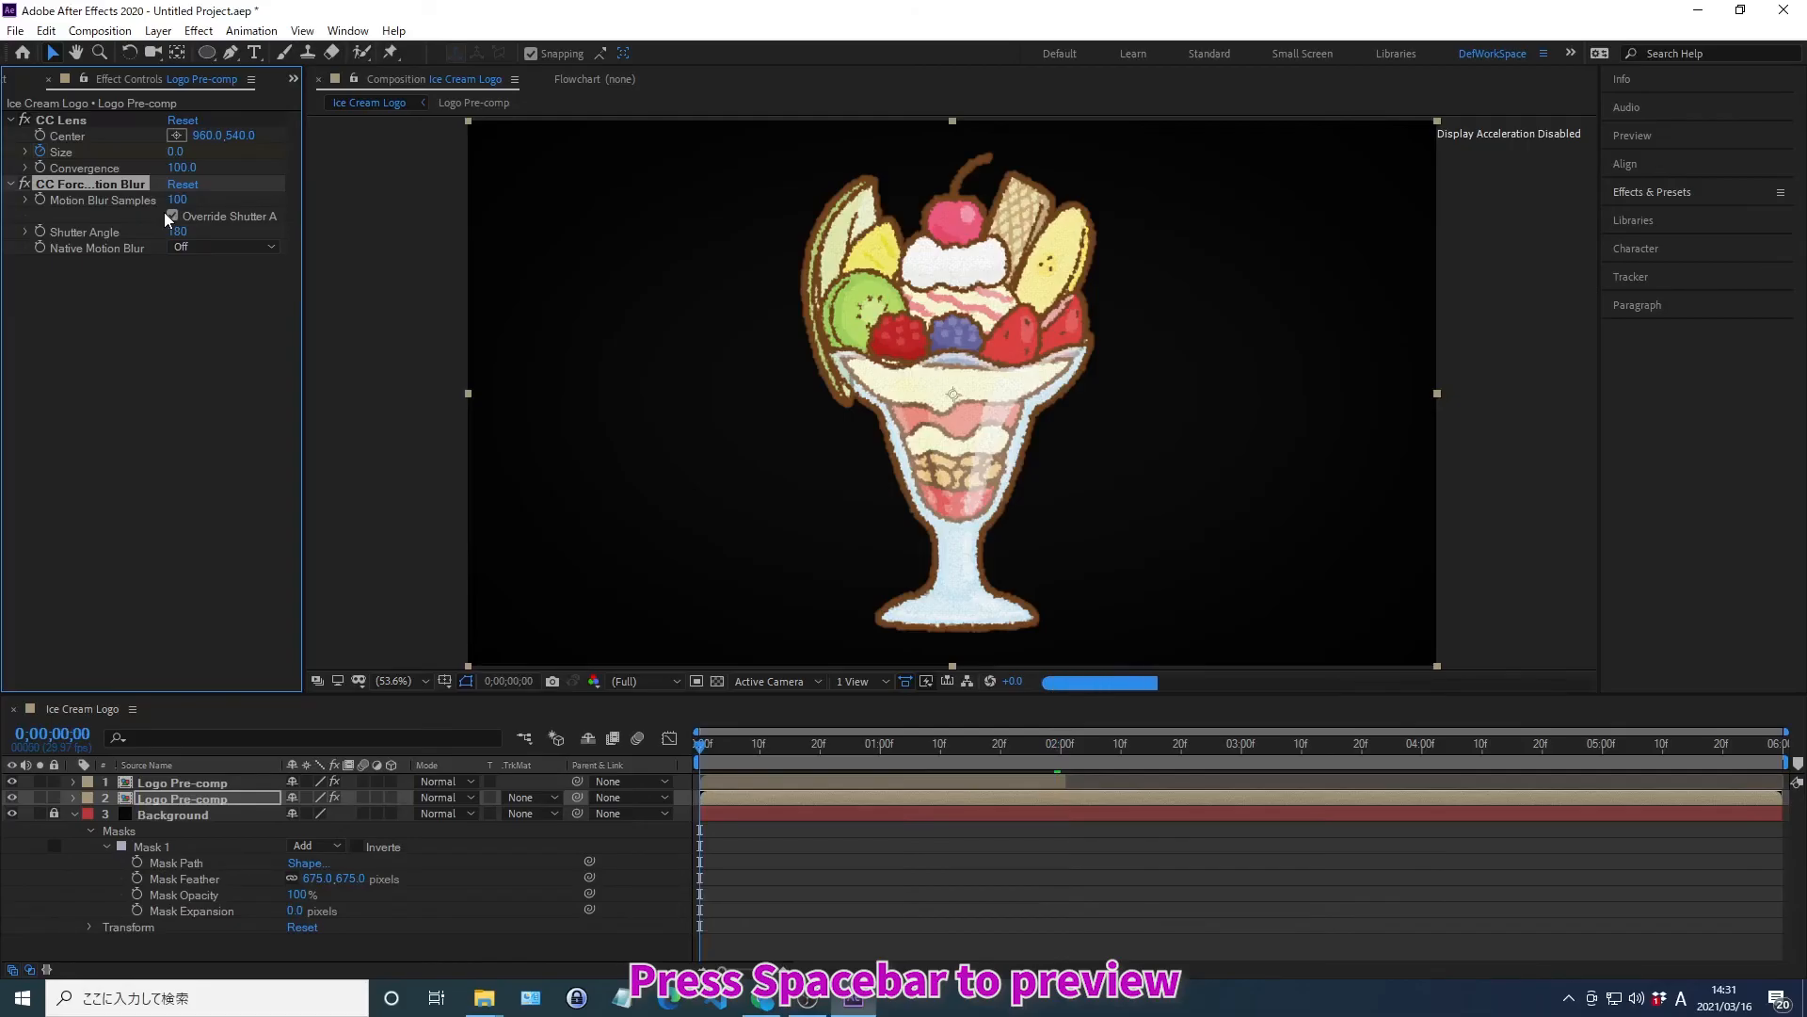